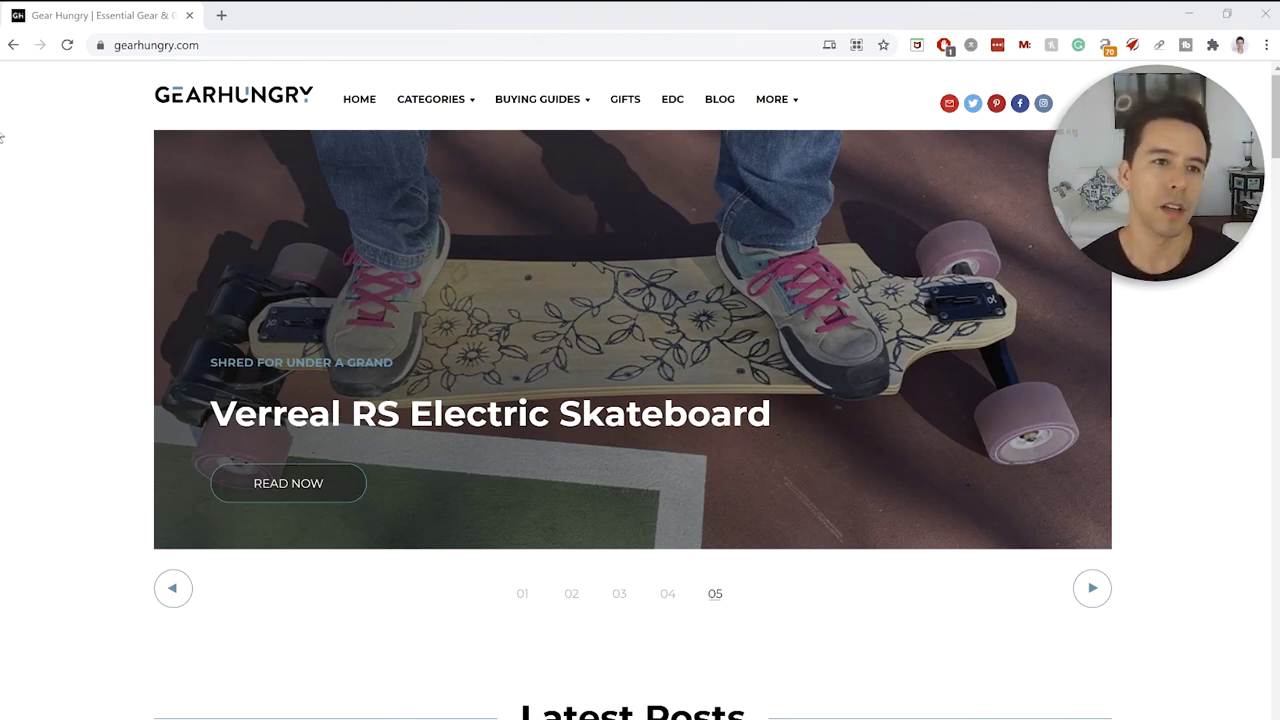
# Look through the Gear Hungry site's product categories, including the subcategories of Tech
pyautogui.moveTo(446, 109)
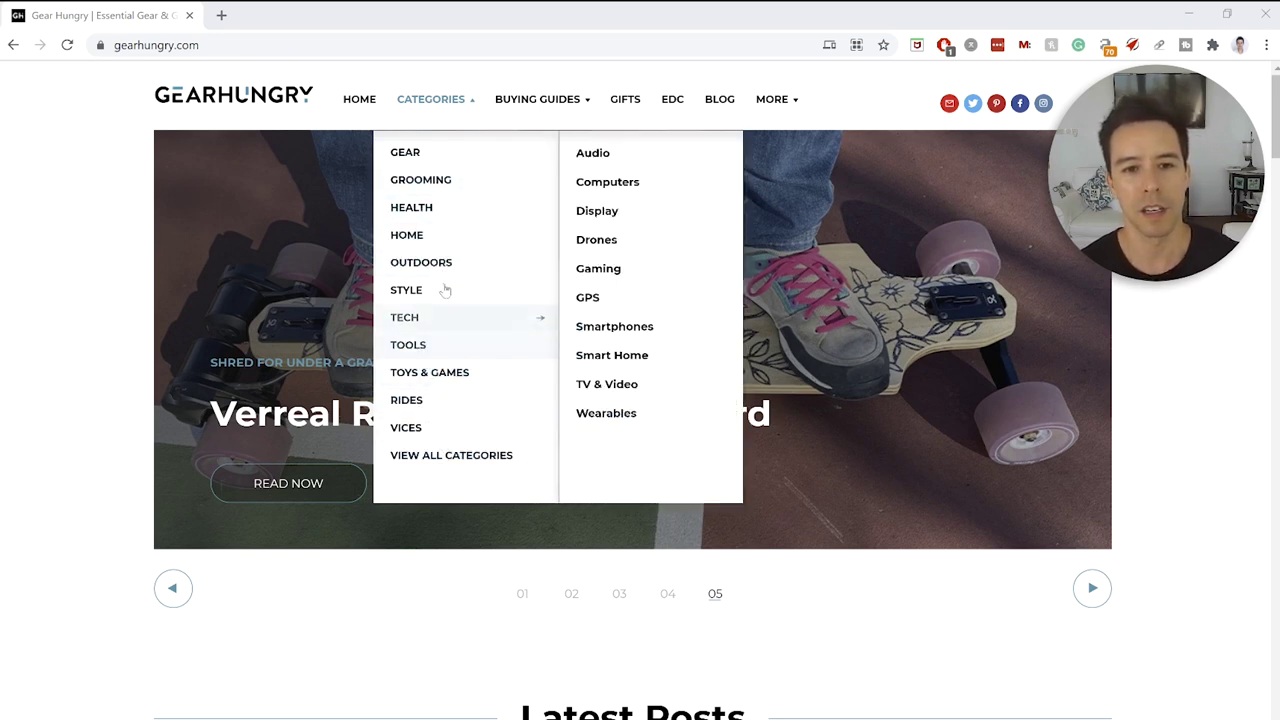
pyautogui.moveTo(443, 277)
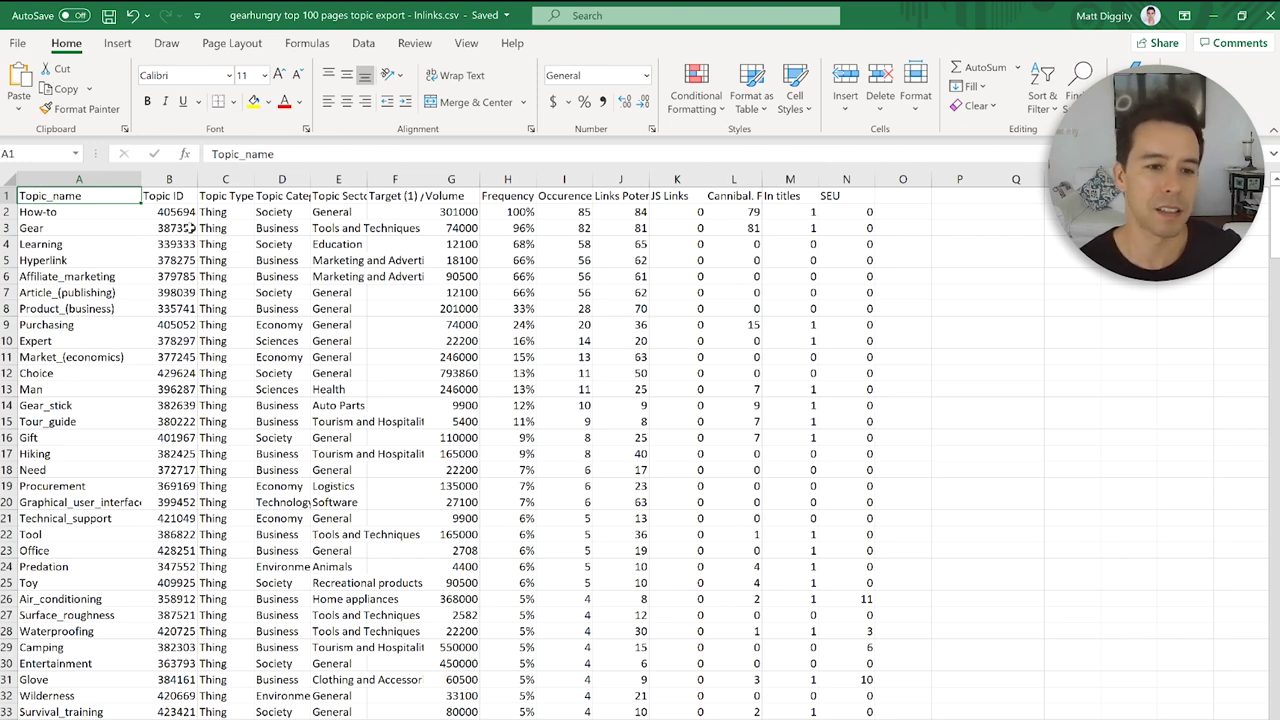
# In the Excel topic export, skim the topic list down to its last rows and return to the beginning
pyautogui.scroll(-20, 186, 240)
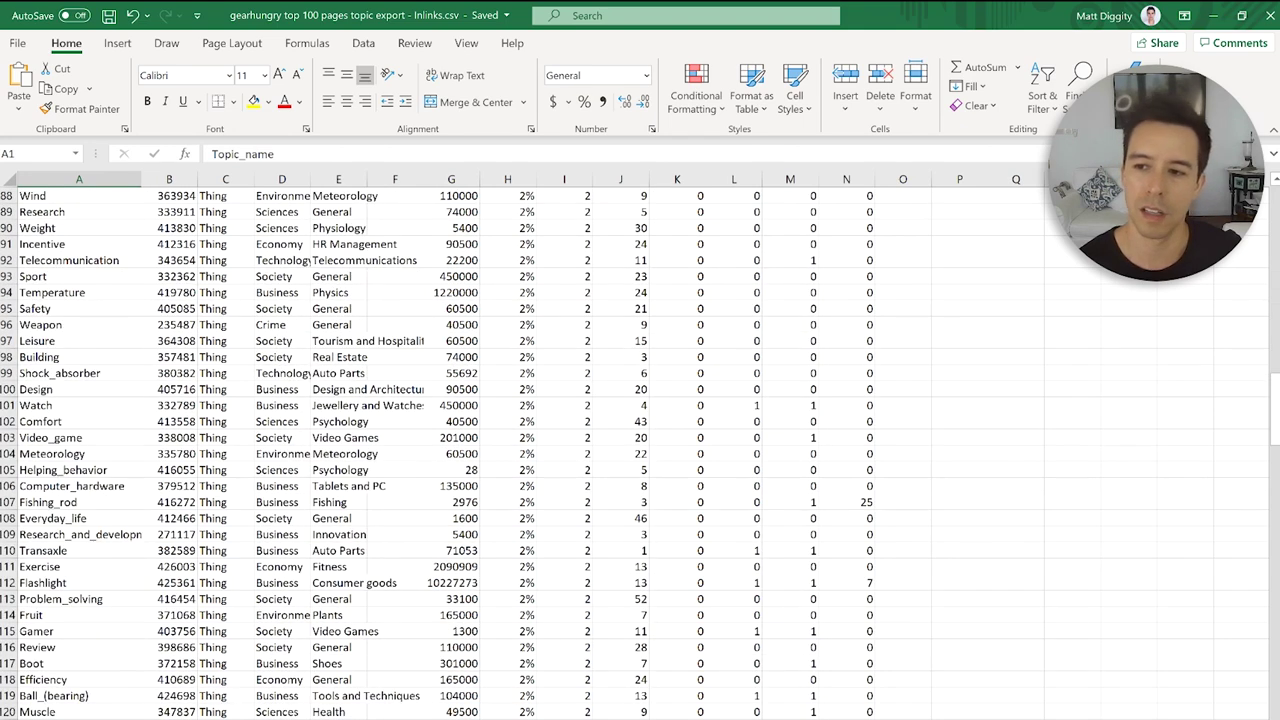
pyautogui.moveTo(1275, 400); pyautogui.dragTo(1276, 703)
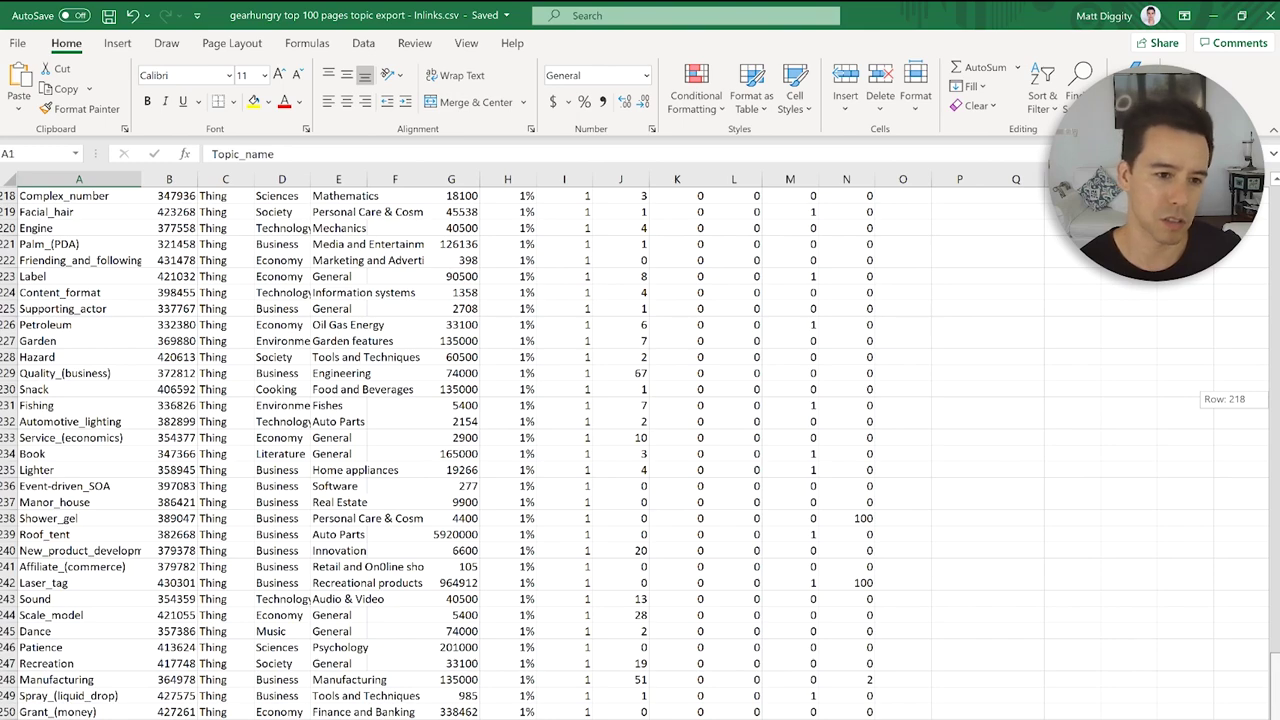
pyautogui.moveTo(1275, 345); pyautogui.dragTo(1275, 190)
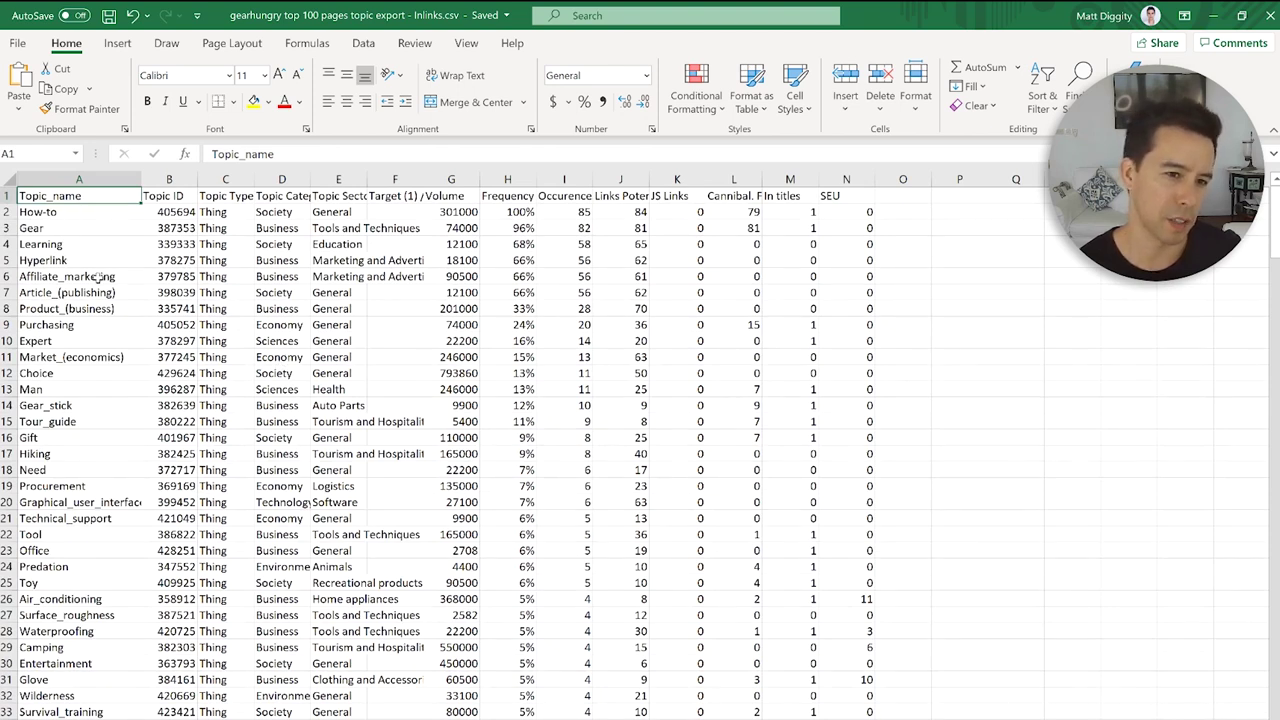
# Examine the most frequent topic names, selecting the range from Gear_stick up to How-to
pyautogui.click(75, 326)
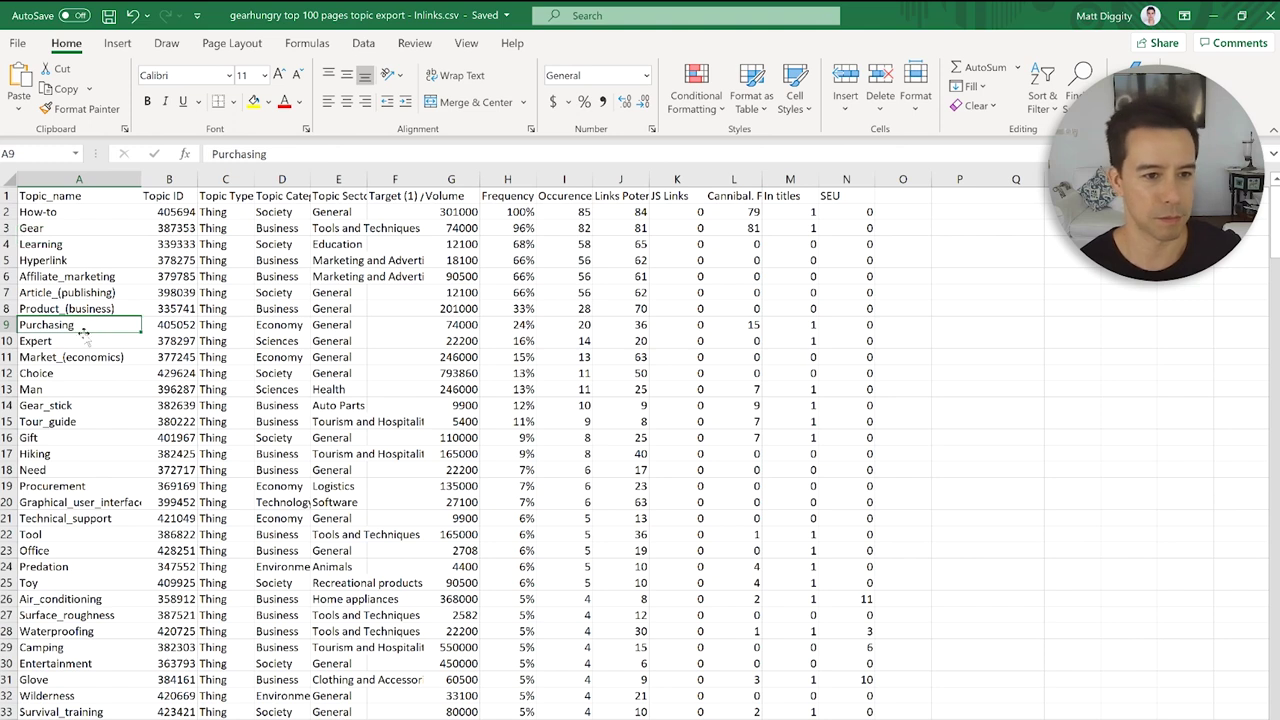
pyautogui.click(76, 372)
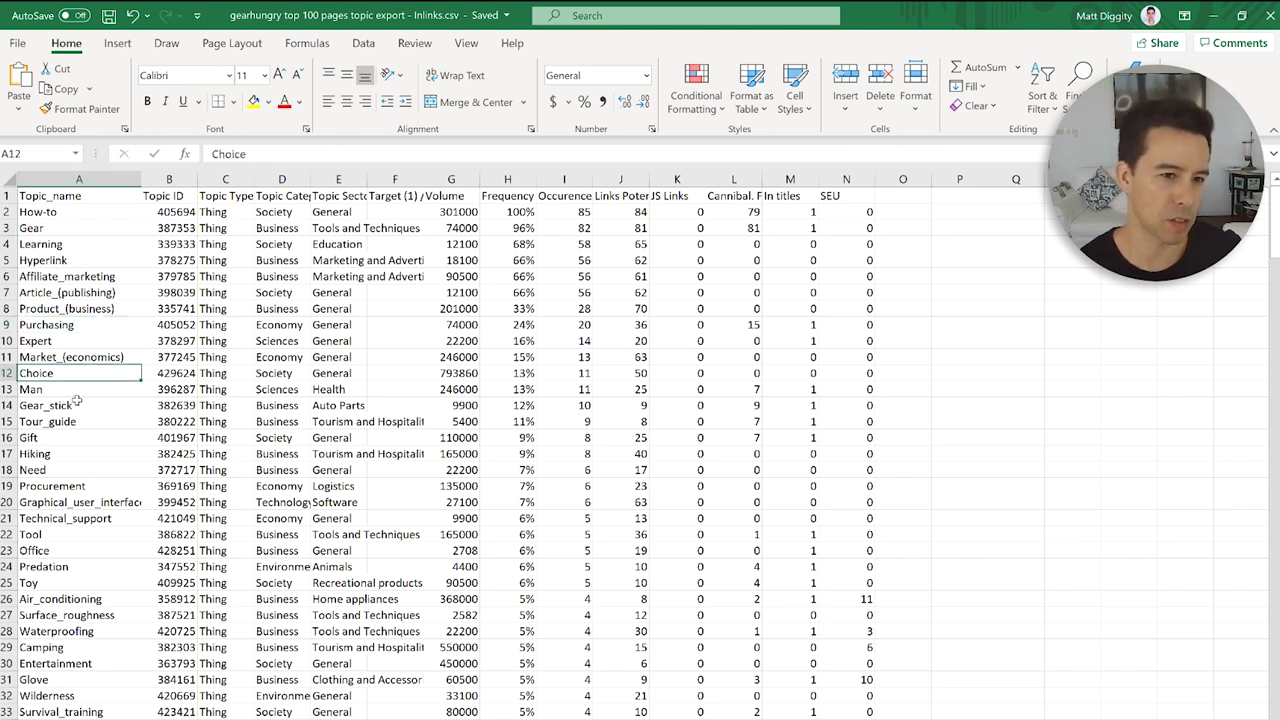
pyautogui.click(76, 403)
pyautogui.moveTo(73, 366); pyautogui.dragTo(74, 215)
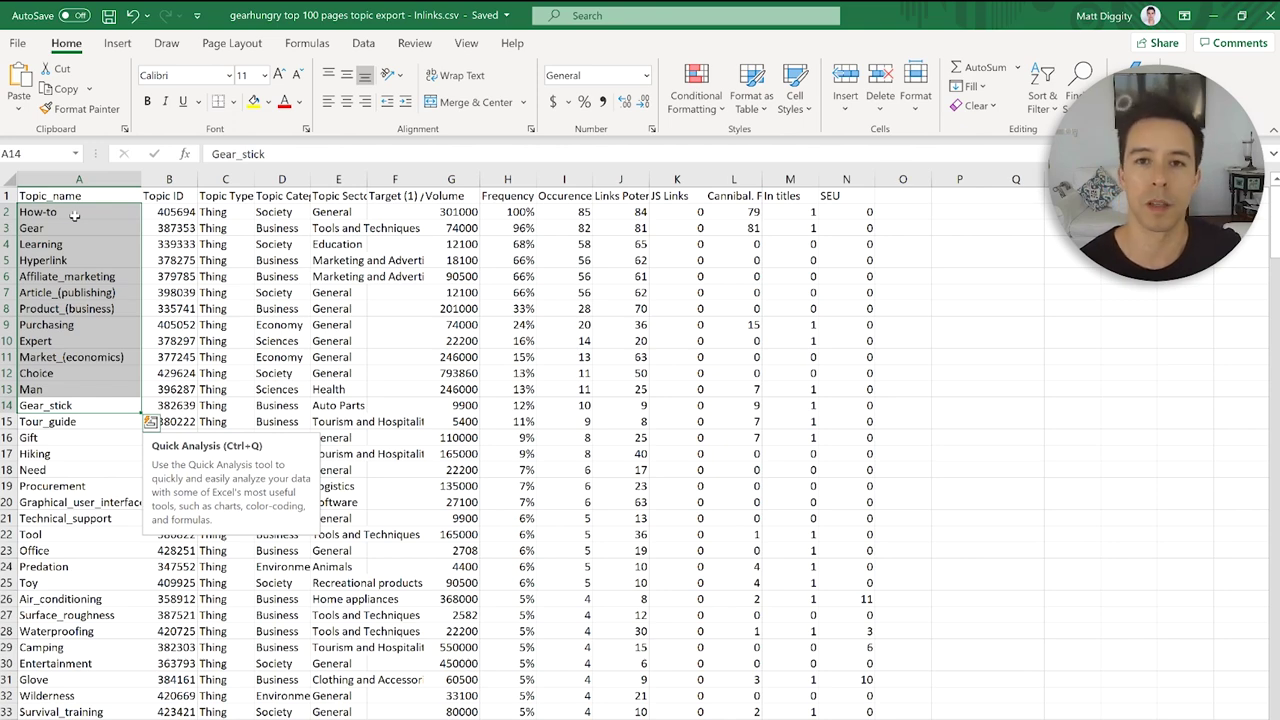
# Examine the less frequent topic names, checking entries such as Office, Procurement, Need and Game
pyautogui.scroll(-2, 72, 299)
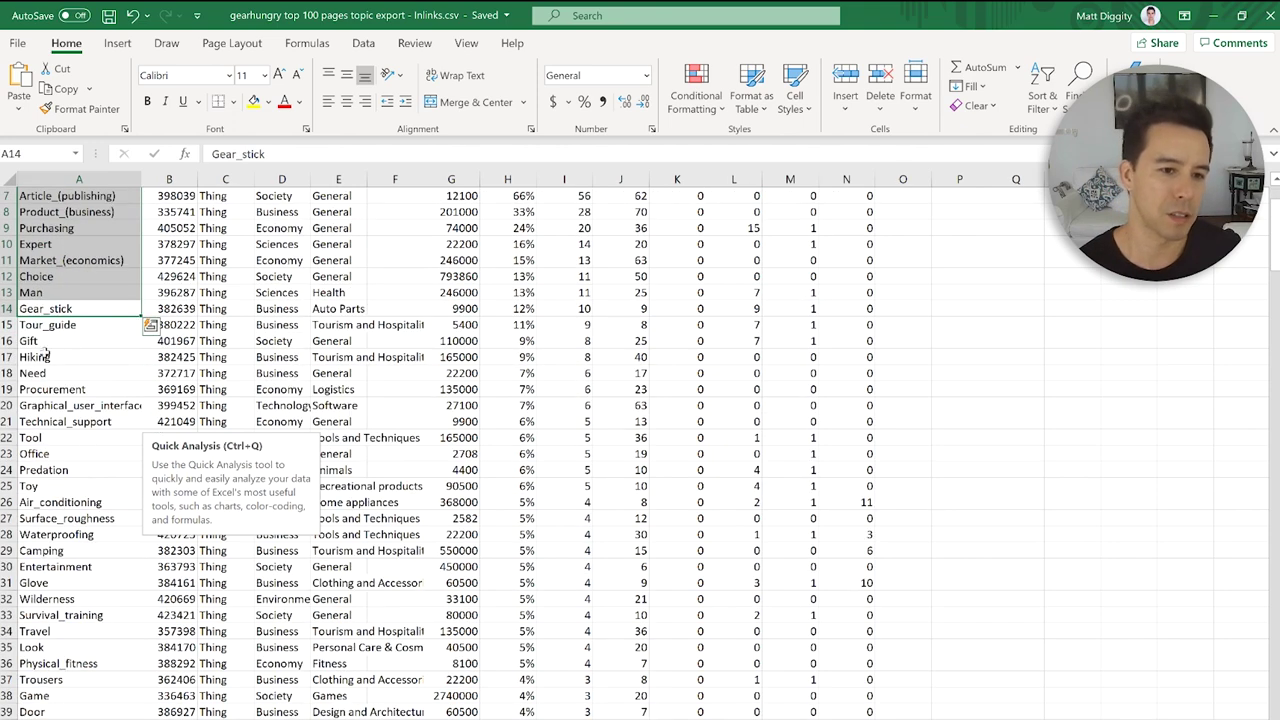
pyautogui.click(92, 486)
pyautogui.click(89, 453)
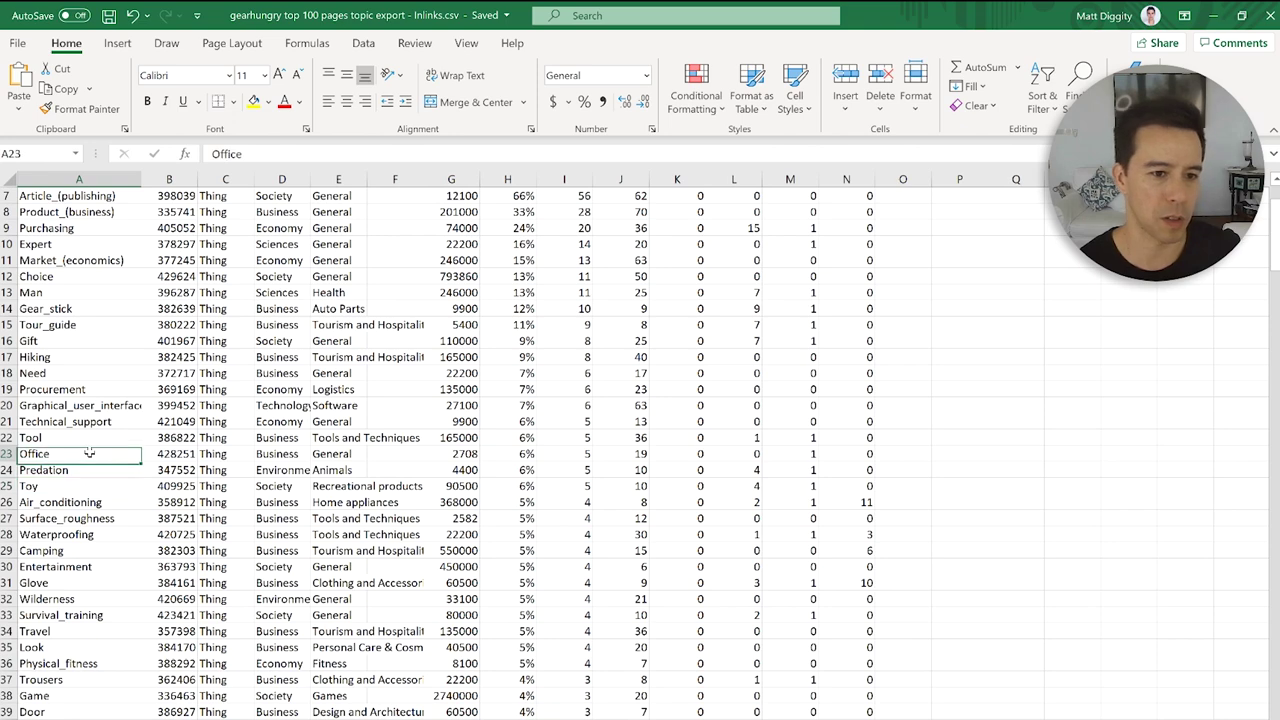
pyautogui.click(93, 390)
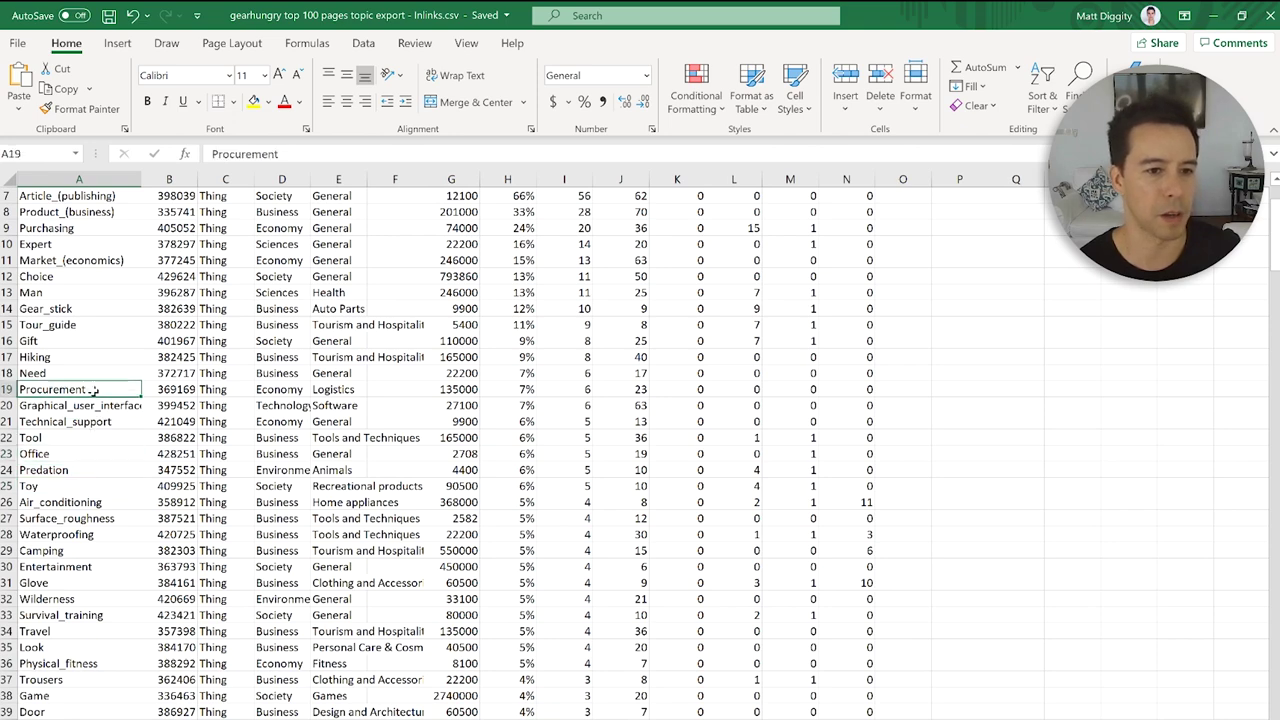
pyautogui.click(74, 370)
pyautogui.scroll(-4, 88, 495)
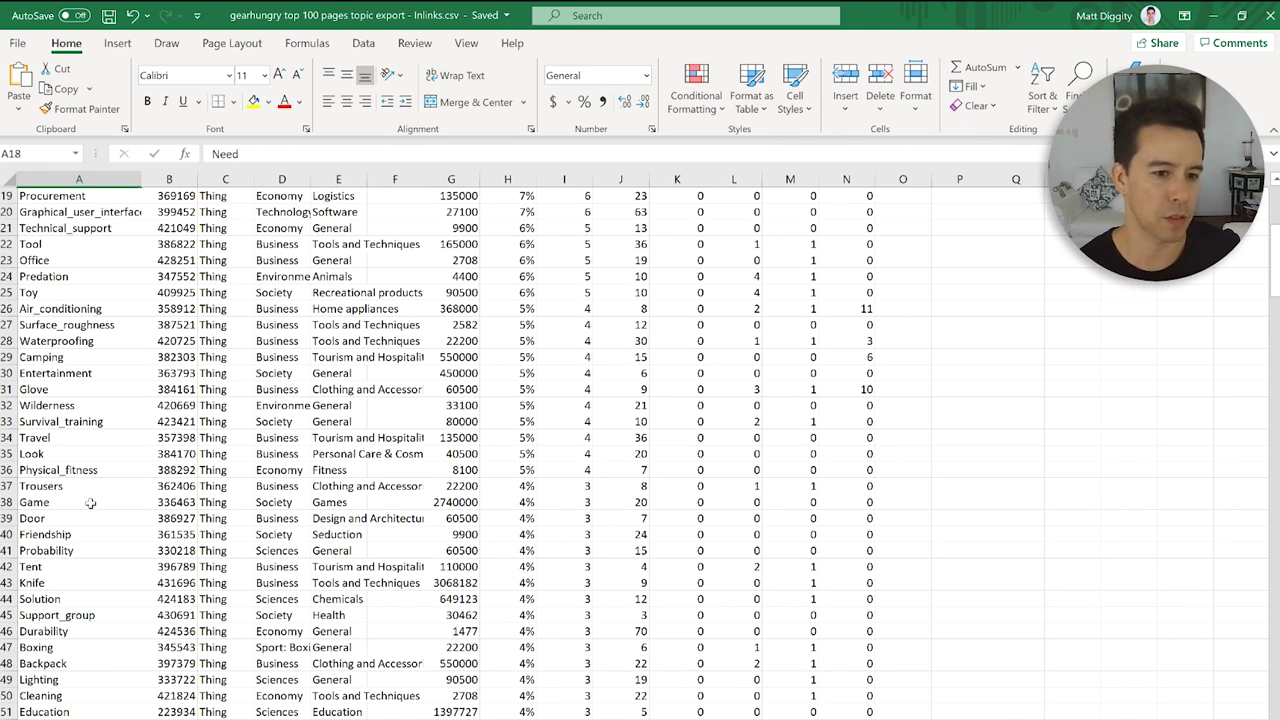
pyautogui.click(90, 503)
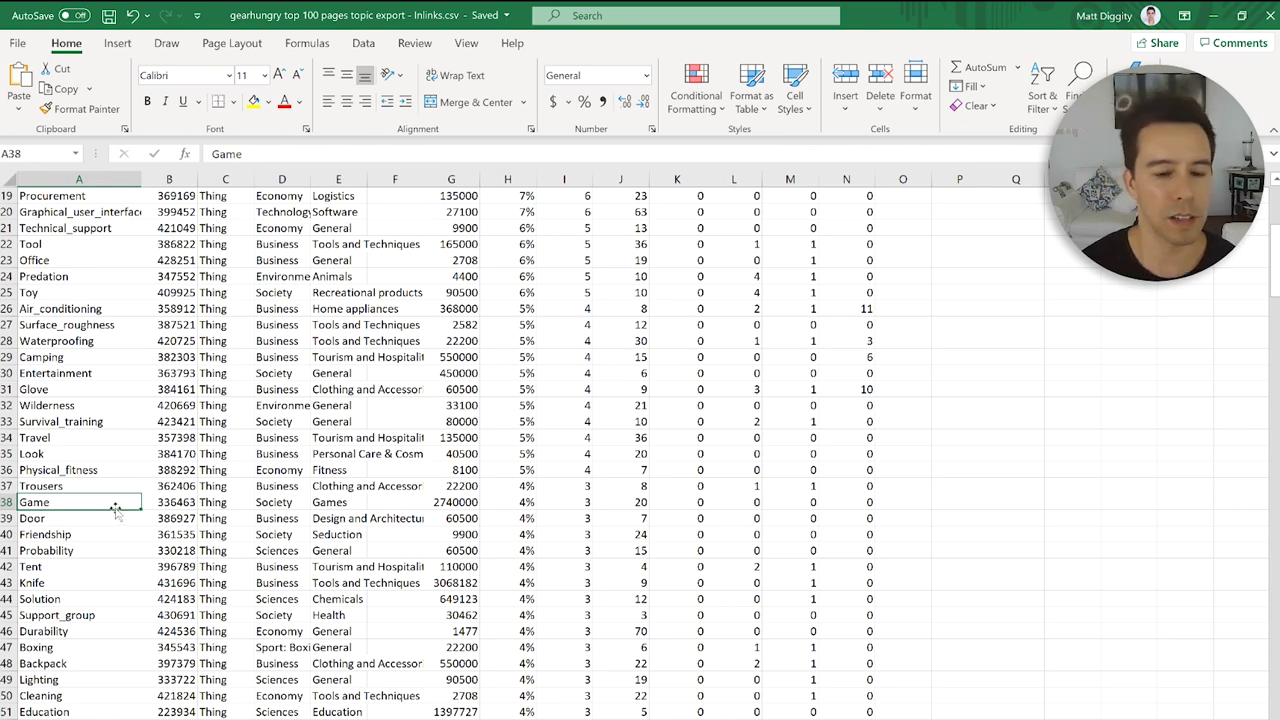
pyautogui.scroll(6, 155, 487)
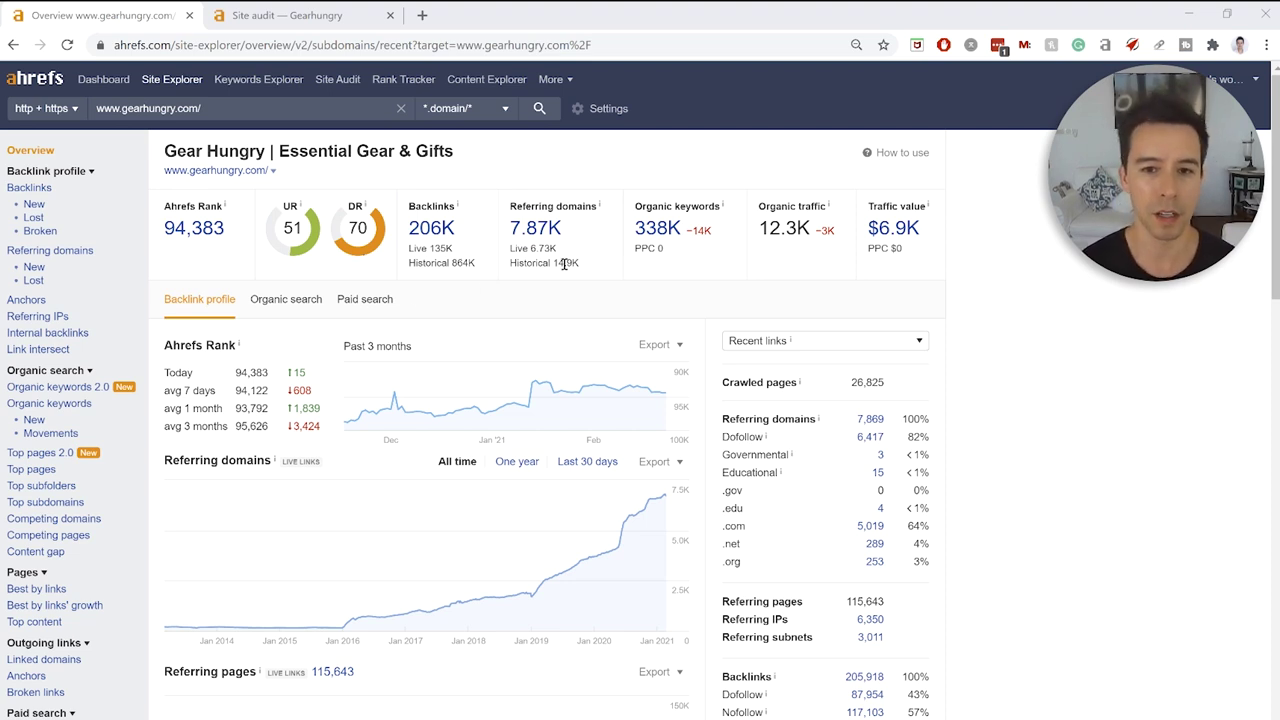
# In the Ahrefs overview of gearhungry.com, check the backlink profile and show organic search traffic for one year
pyautogui.scroll(-1, 573, 354)
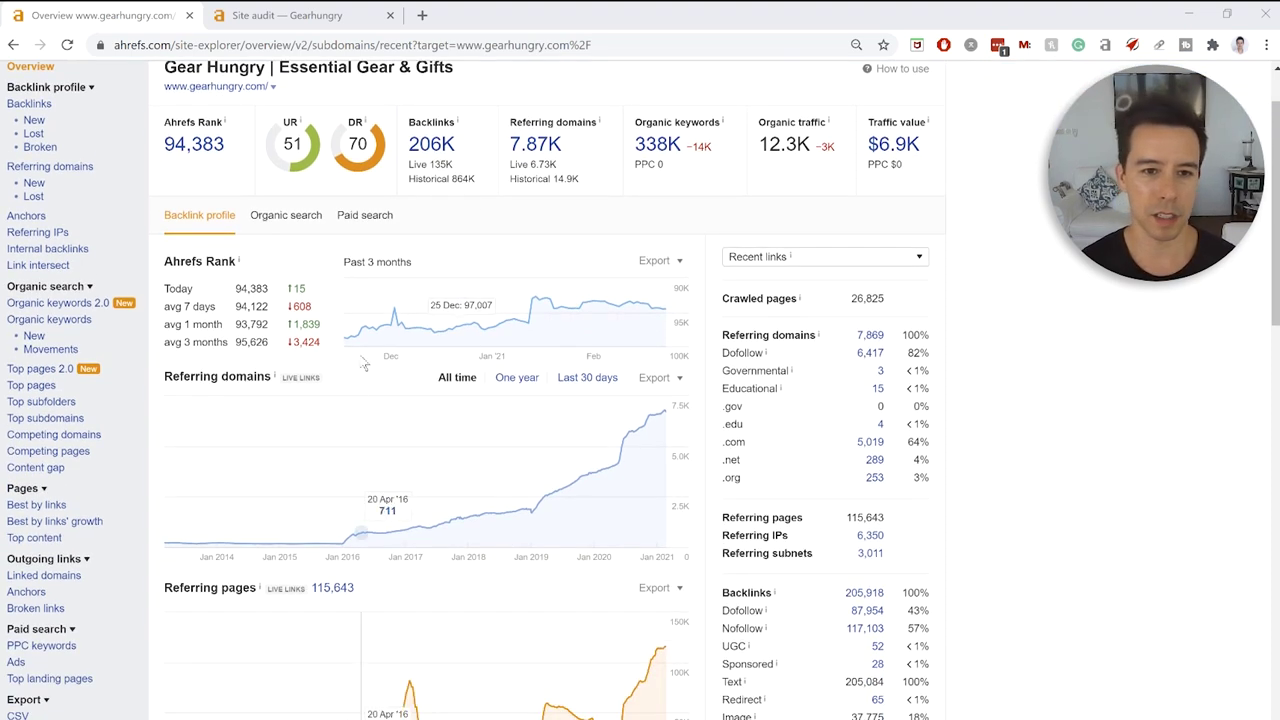
pyautogui.scroll(1, 500, 540)
pyautogui.click(280, 304)
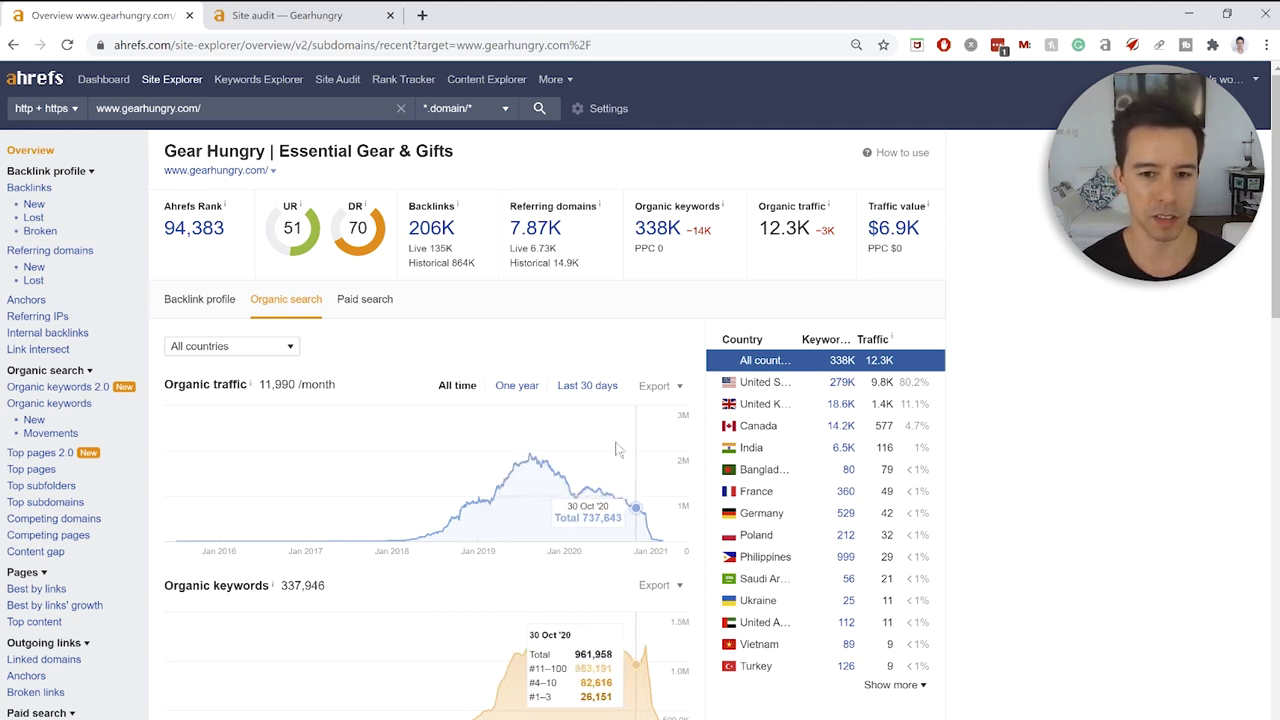
pyautogui.click(517, 385)
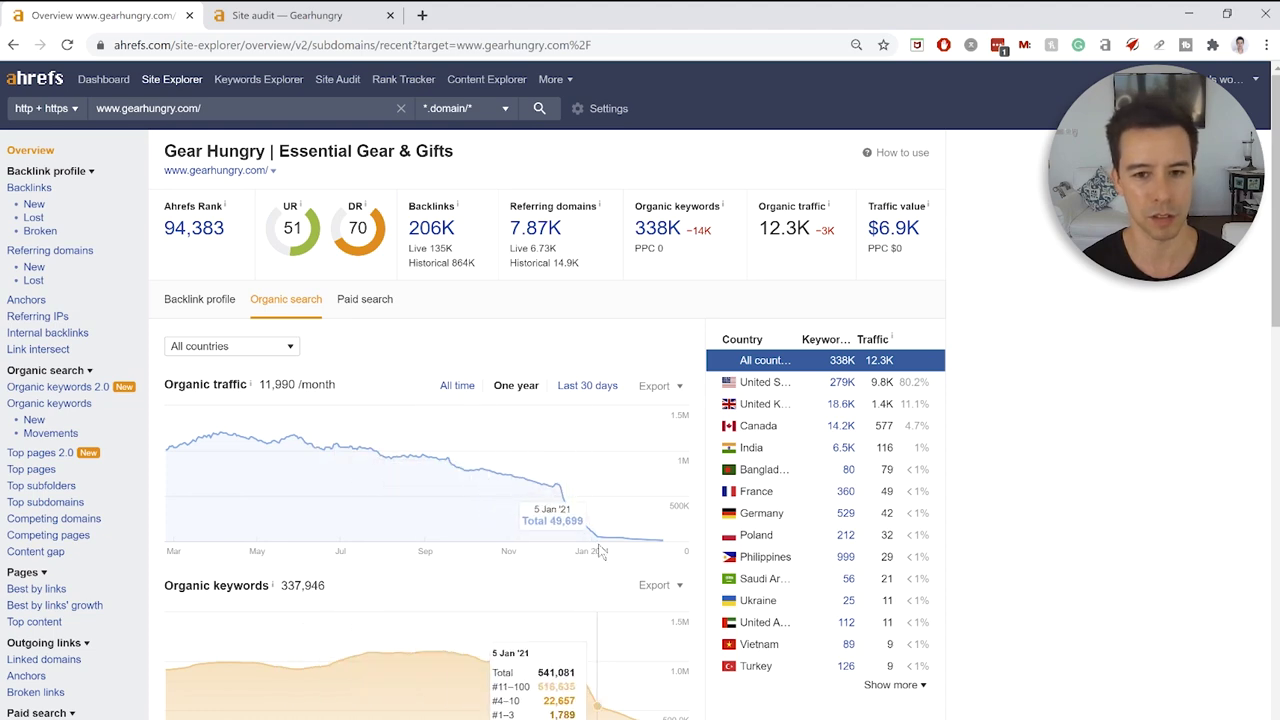
# Examine the one-year trends for organic keywords and traffic value, plus the top 10 competitors in the United States
pyautogui.scroll(-3, 592, 540)
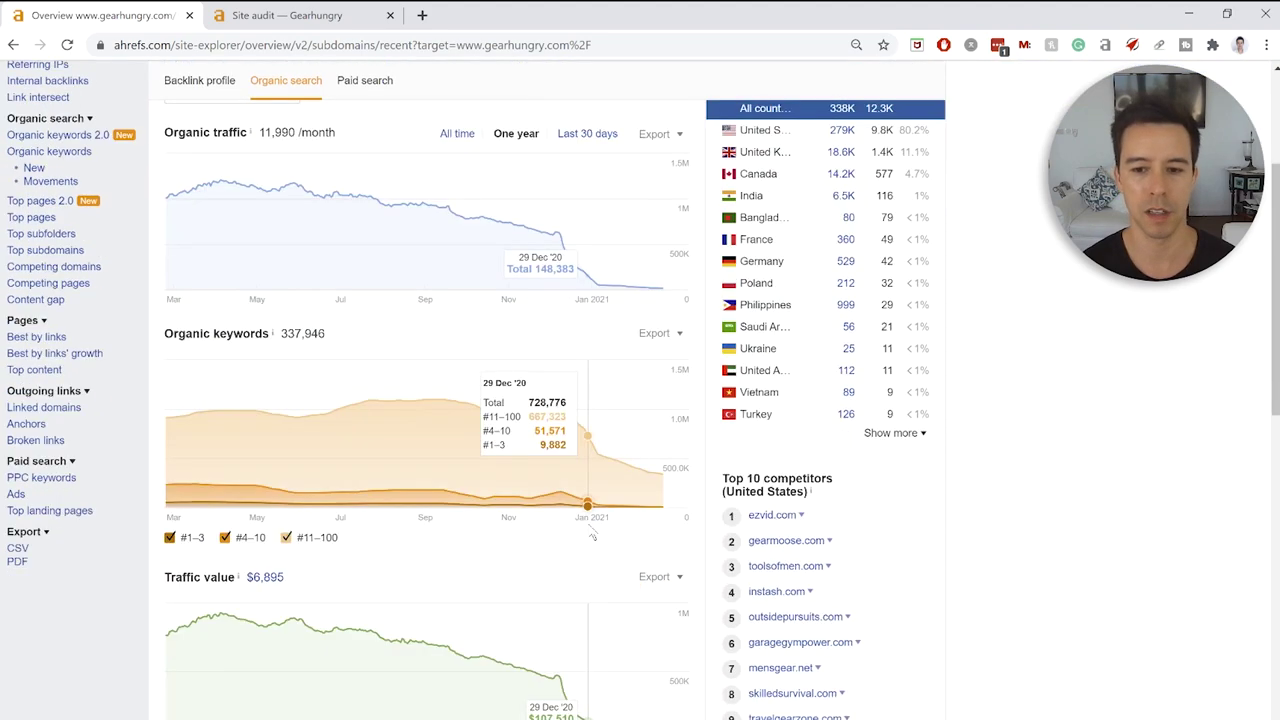
pyautogui.scroll(-1, 592, 537)
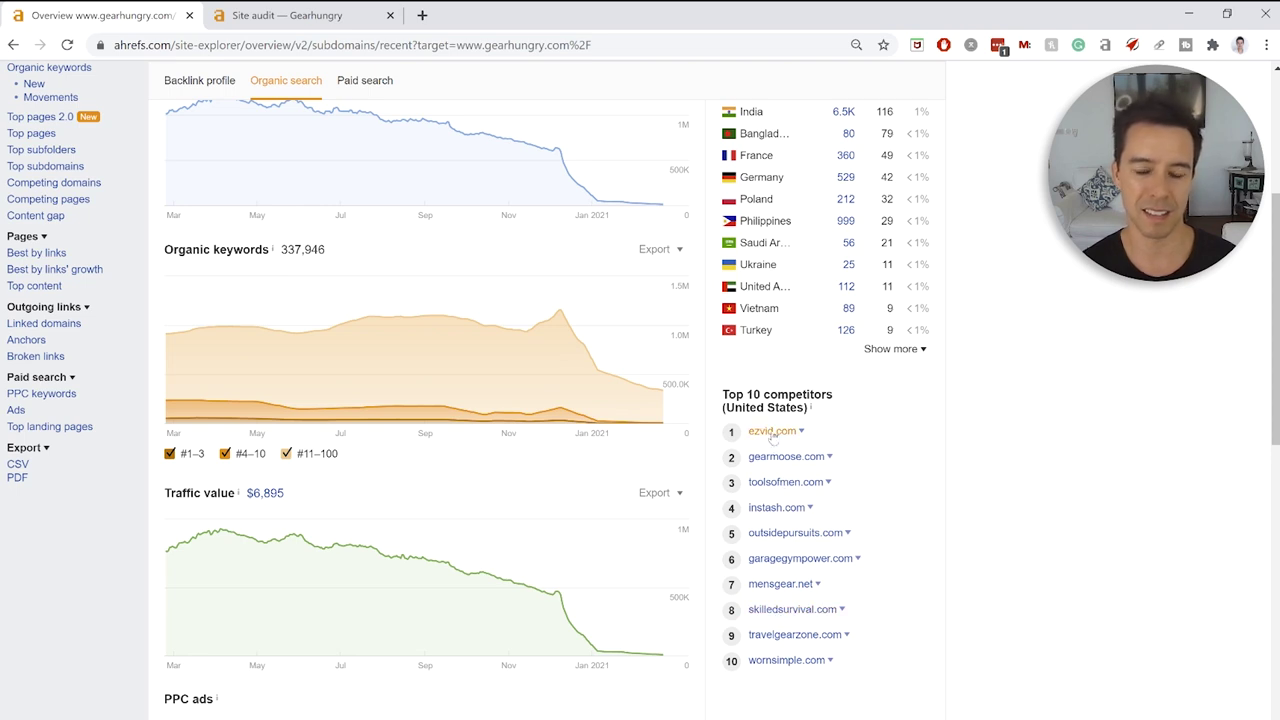
pyautogui.scroll(1, 782, 472)
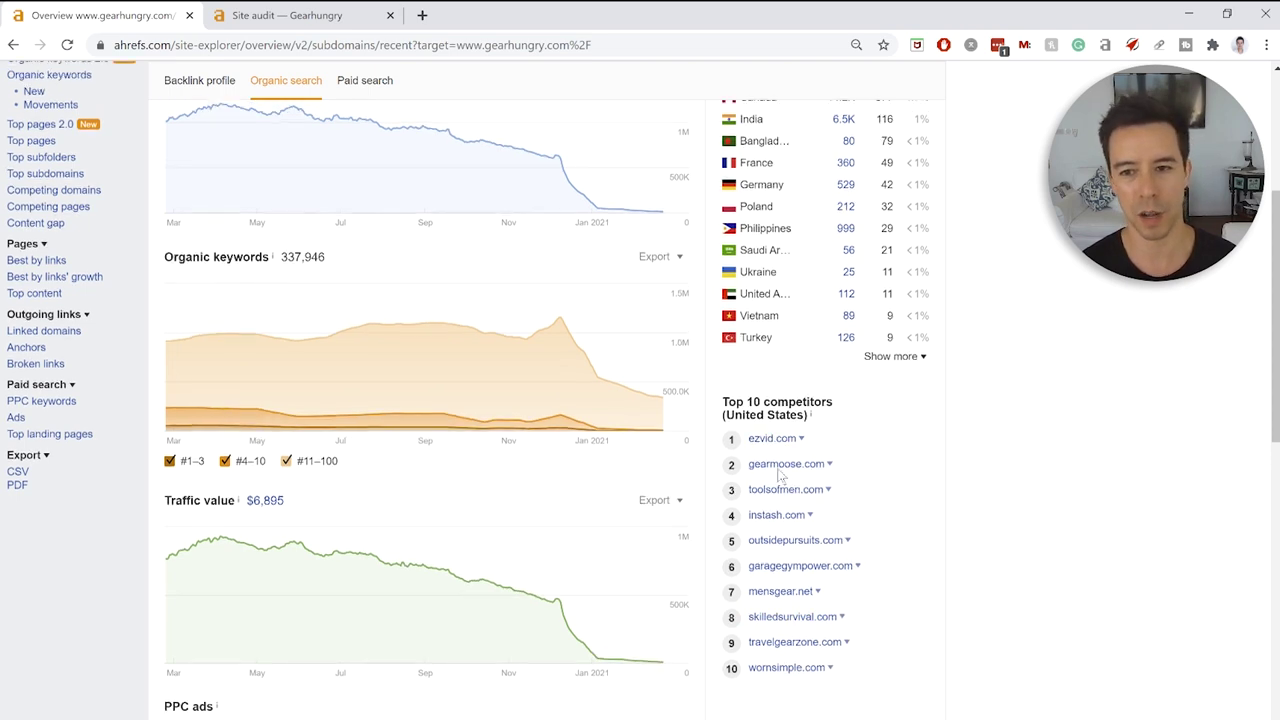
pyautogui.scroll(-1, 788, 462)
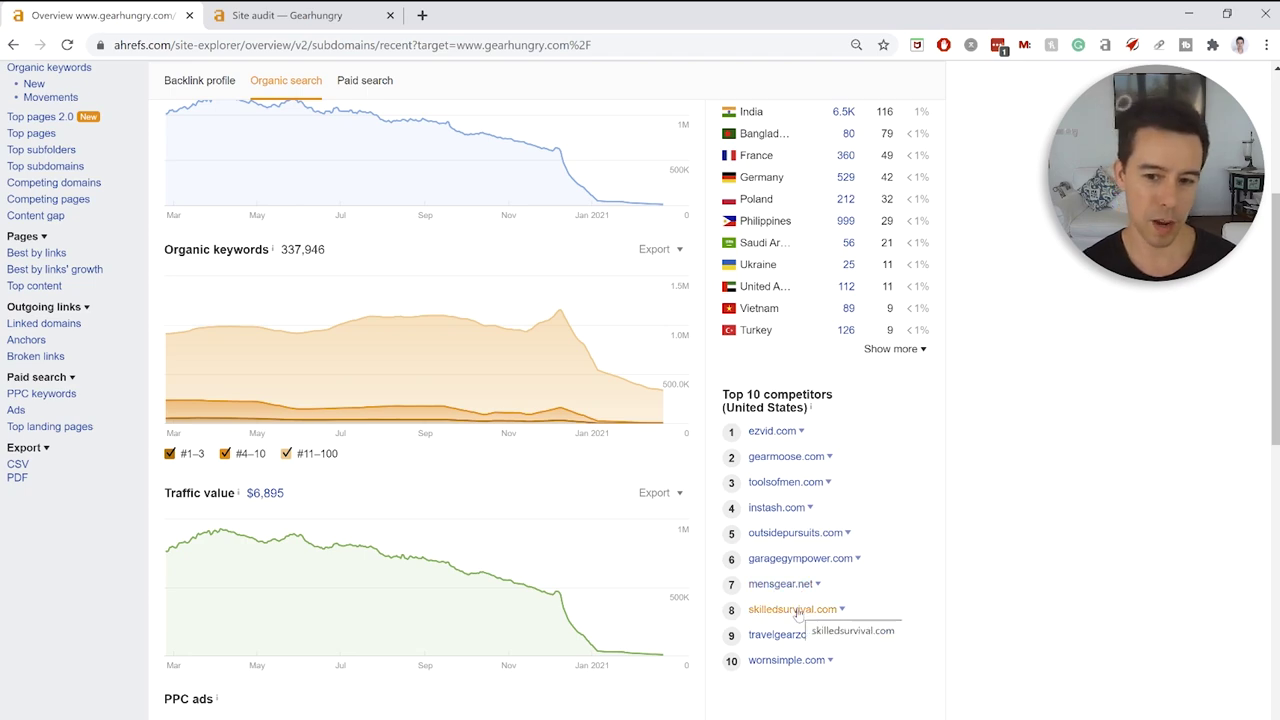
pyautogui.scroll(4, 670, 620)
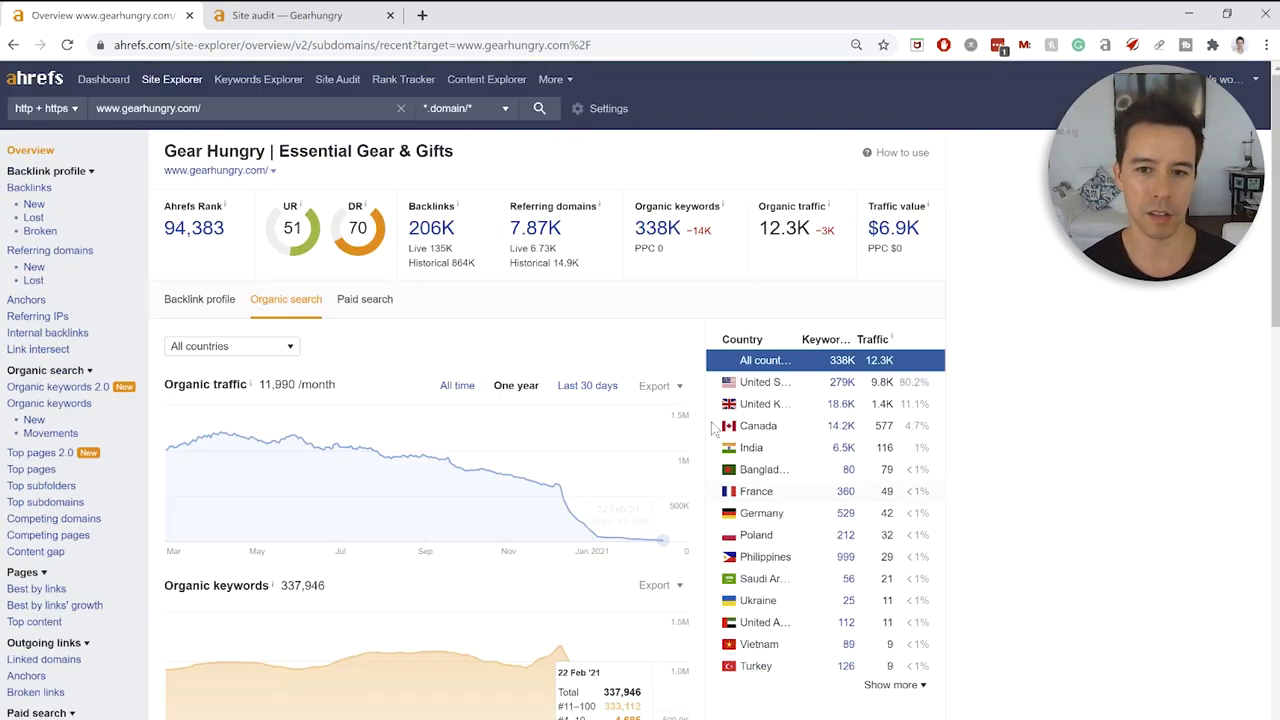
pyautogui.scroll(-5, 835, 435)
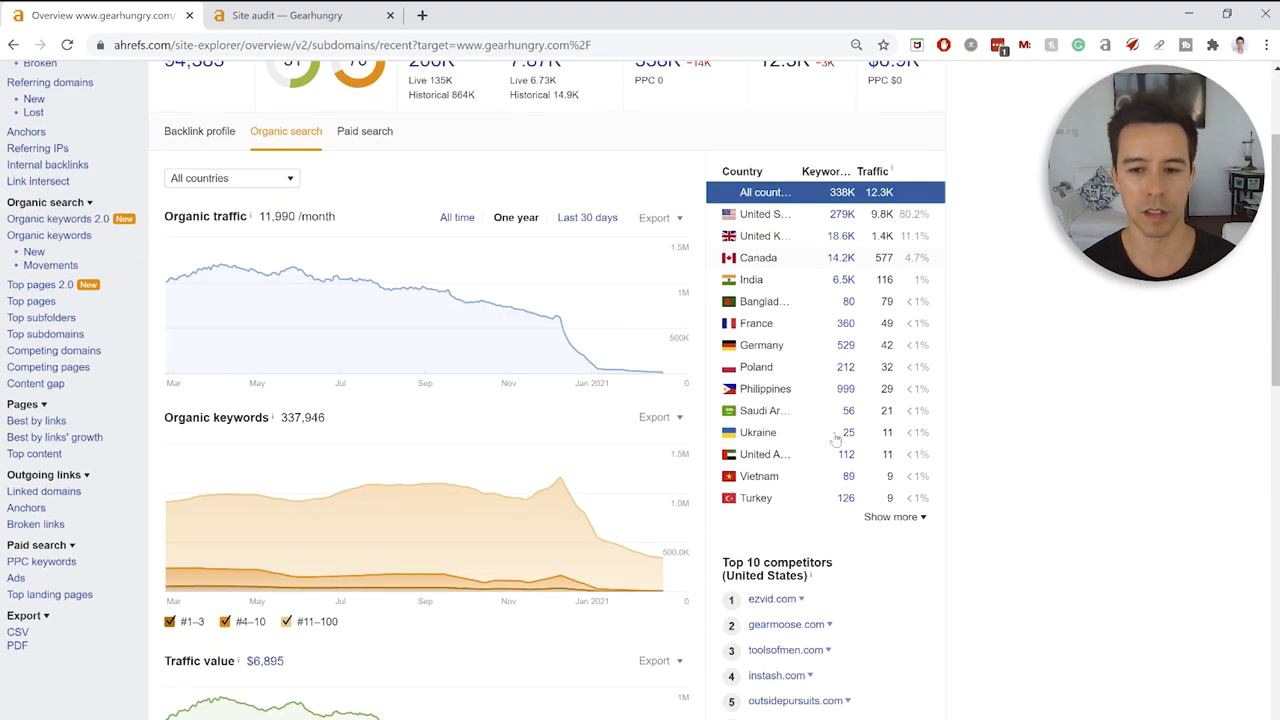
pyautogui.scroll(3, 837, 440)
pyautogui.scroll(2, 836, 440)
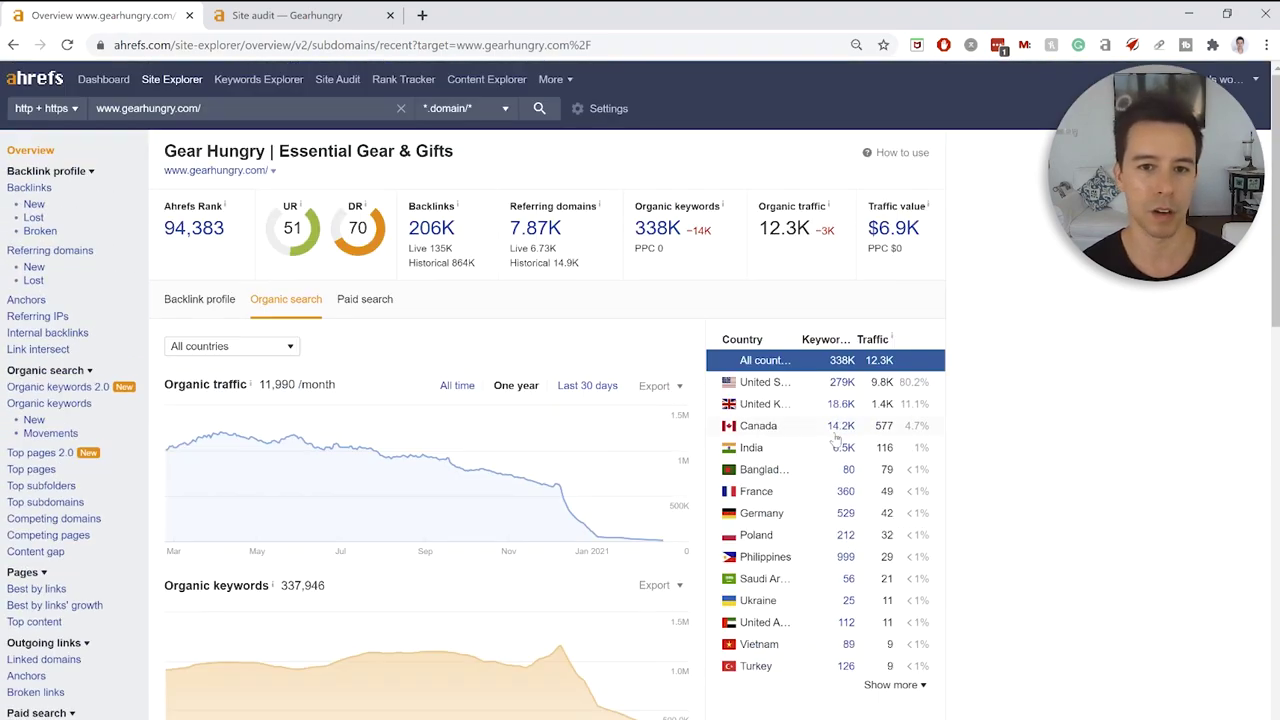
# Switch to the Gearhungry site audit overview and inspect the error distribution chart
pyautogui.hotkey('ctrl', 'Tab')
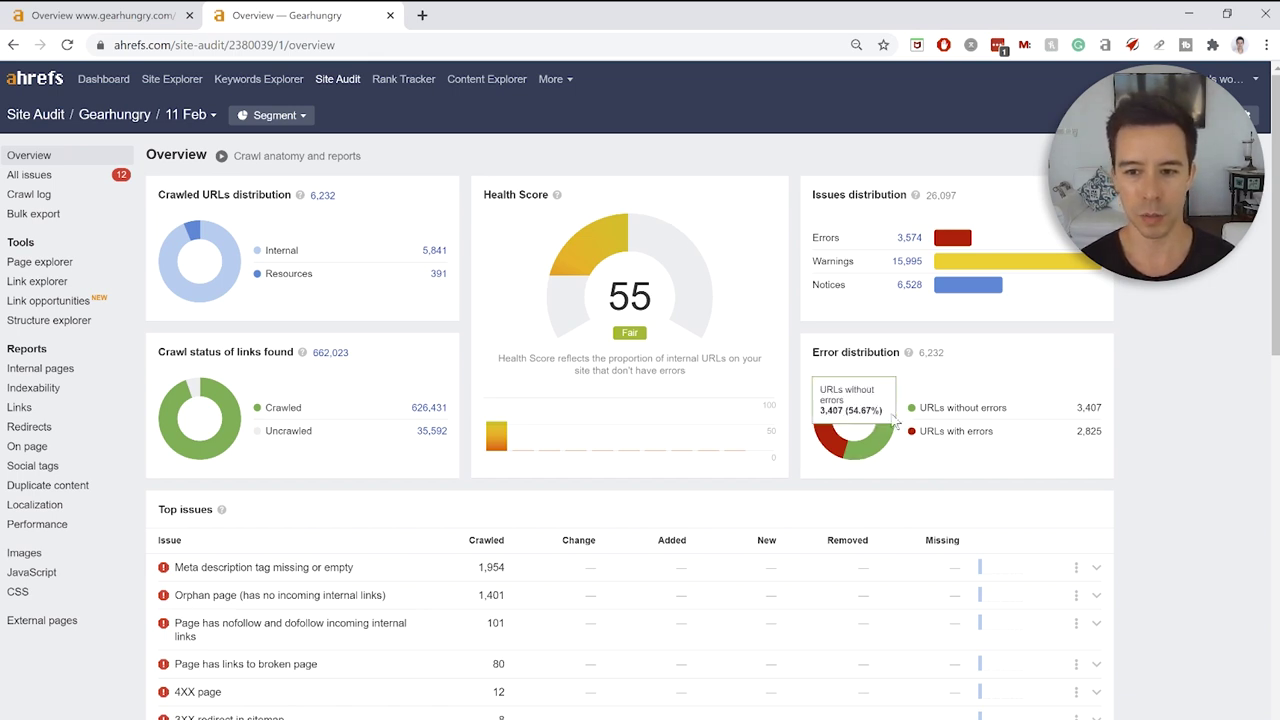
pyautogui.moveTo(881, 403)
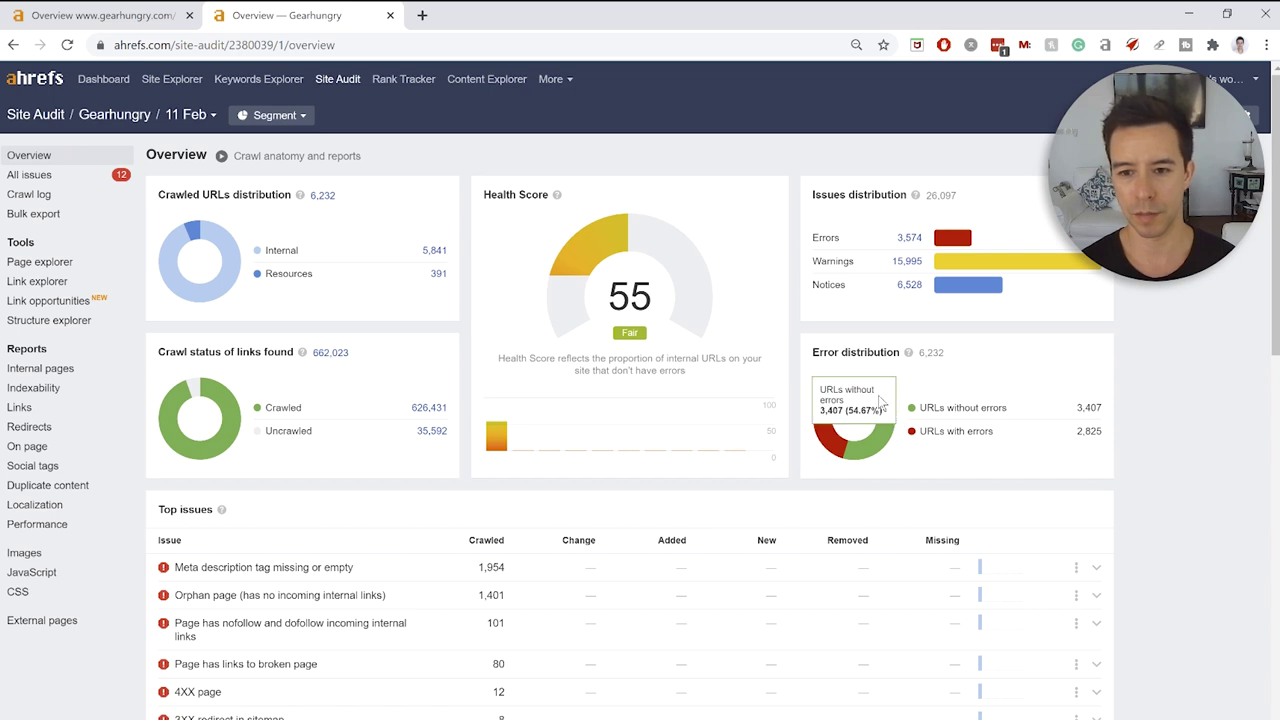
pyautogui.moveTo(835, 447)
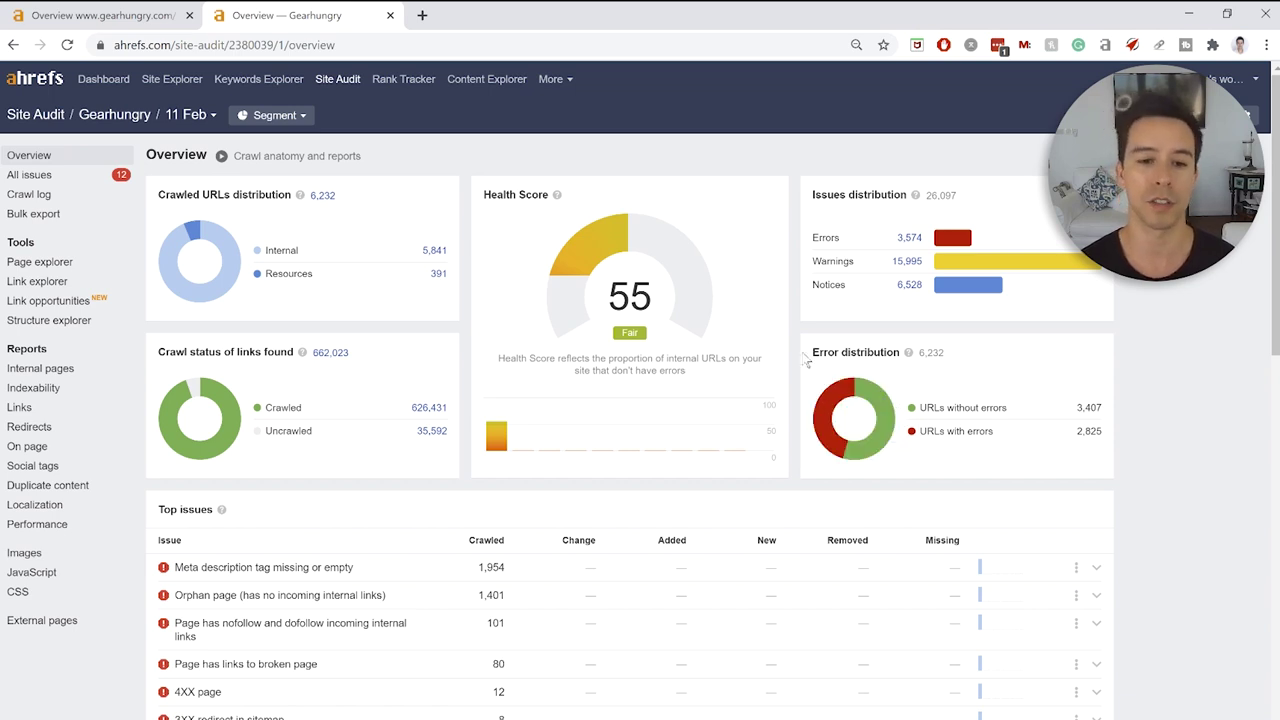
# Review the top issues, view the full list of audit issues, and return to the audit overview
pyautogui.scroll(-2, 548, 348)
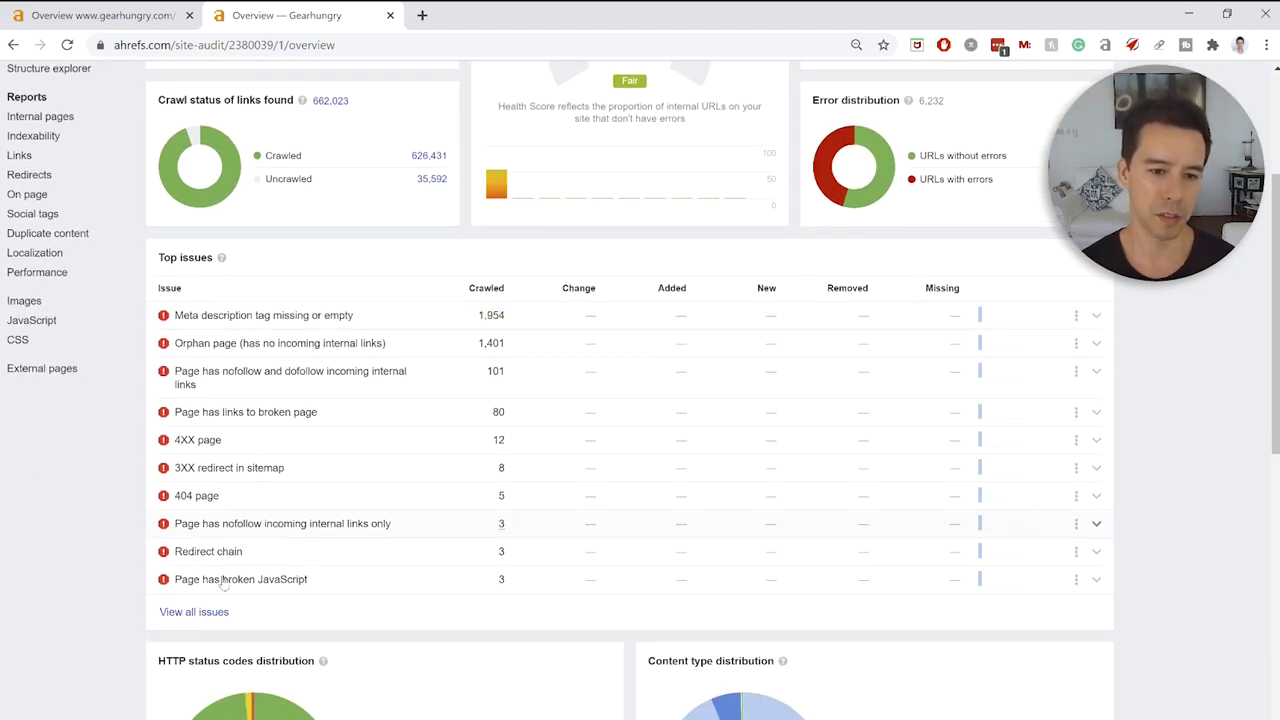
pyautogui.click(219, 614)
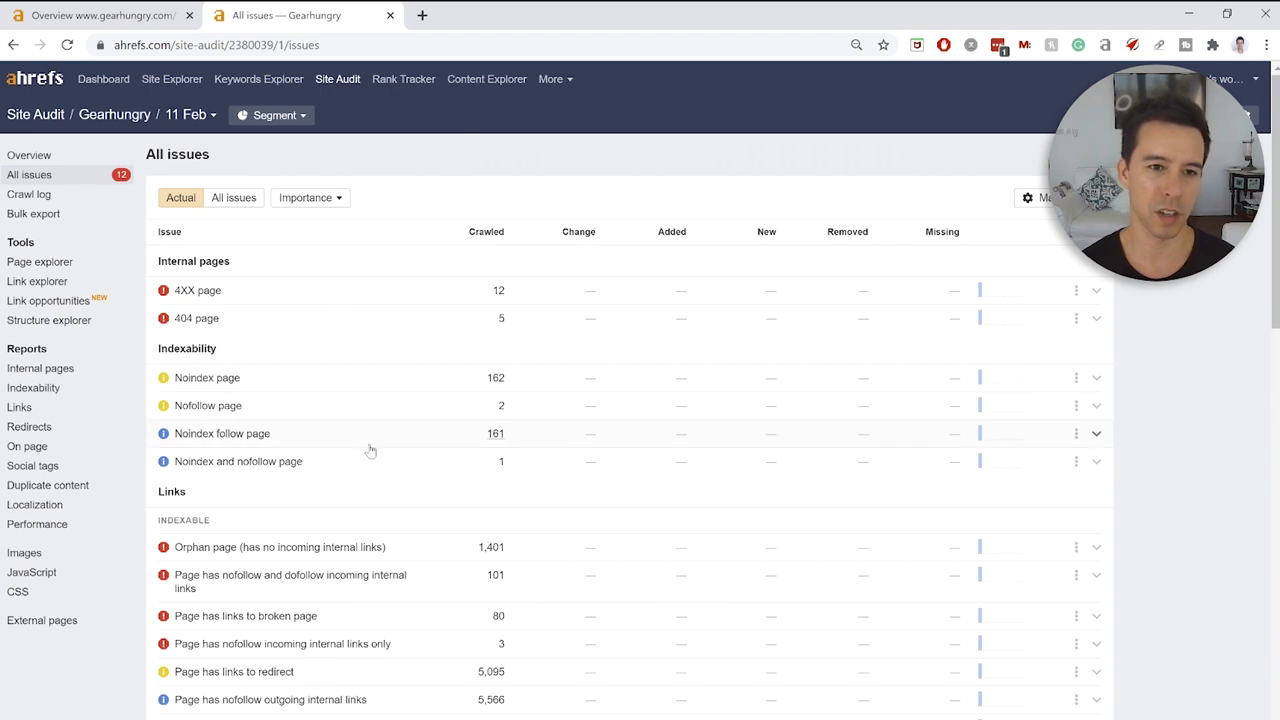
pyautogui.scroll(-1, 371, 448)
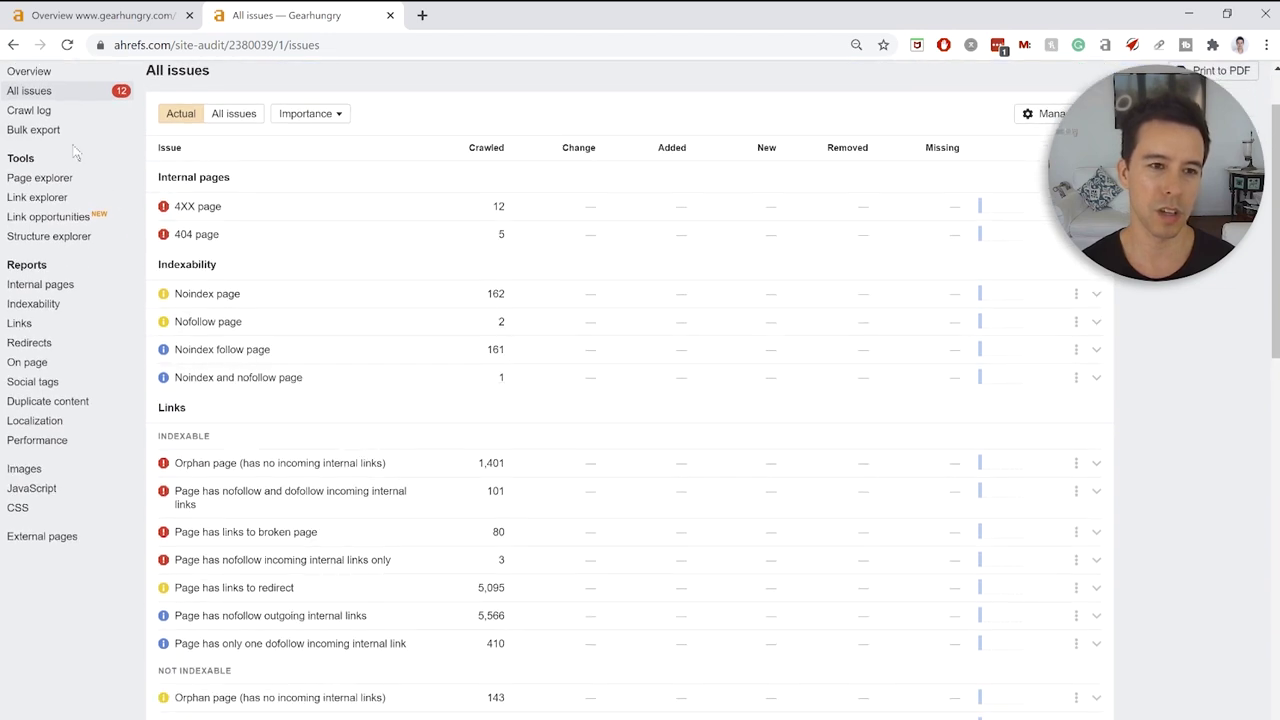
pyautogui.click(13, 45)
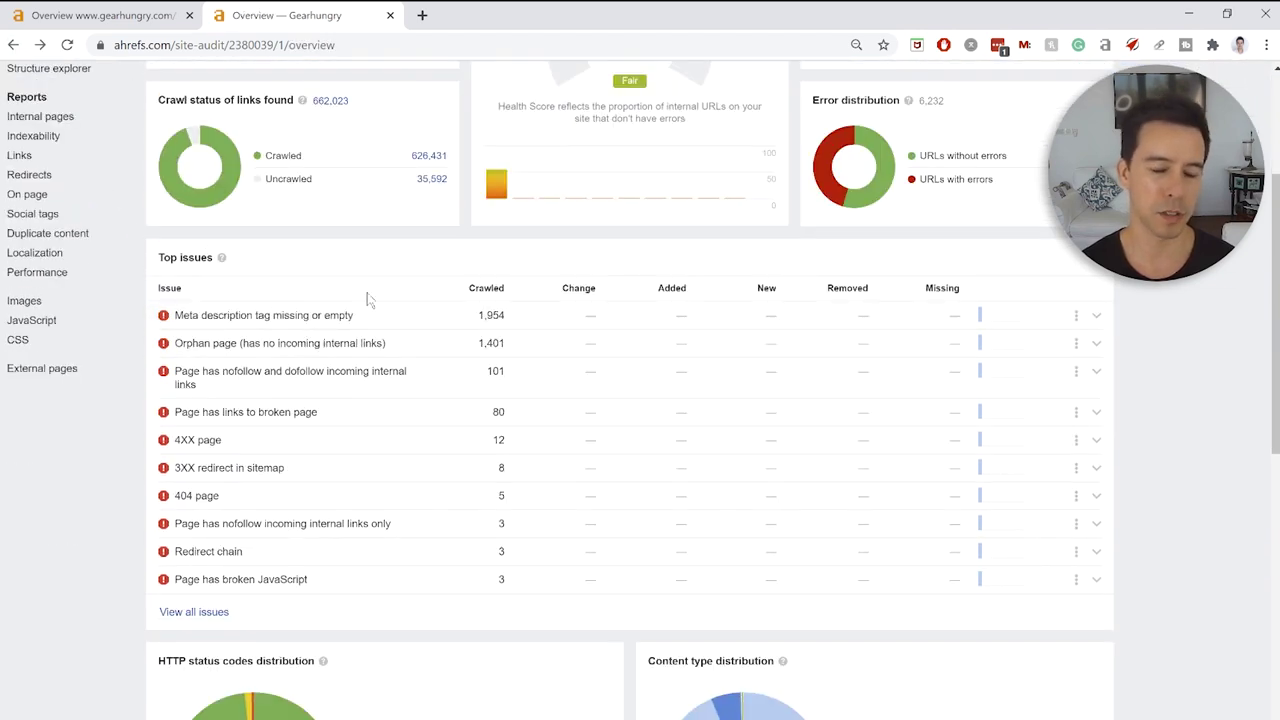
# Open the list of crawled pages with a missing or empty meta description and review the affected URLs
pyautogui.scroll(-1, 370, 360)
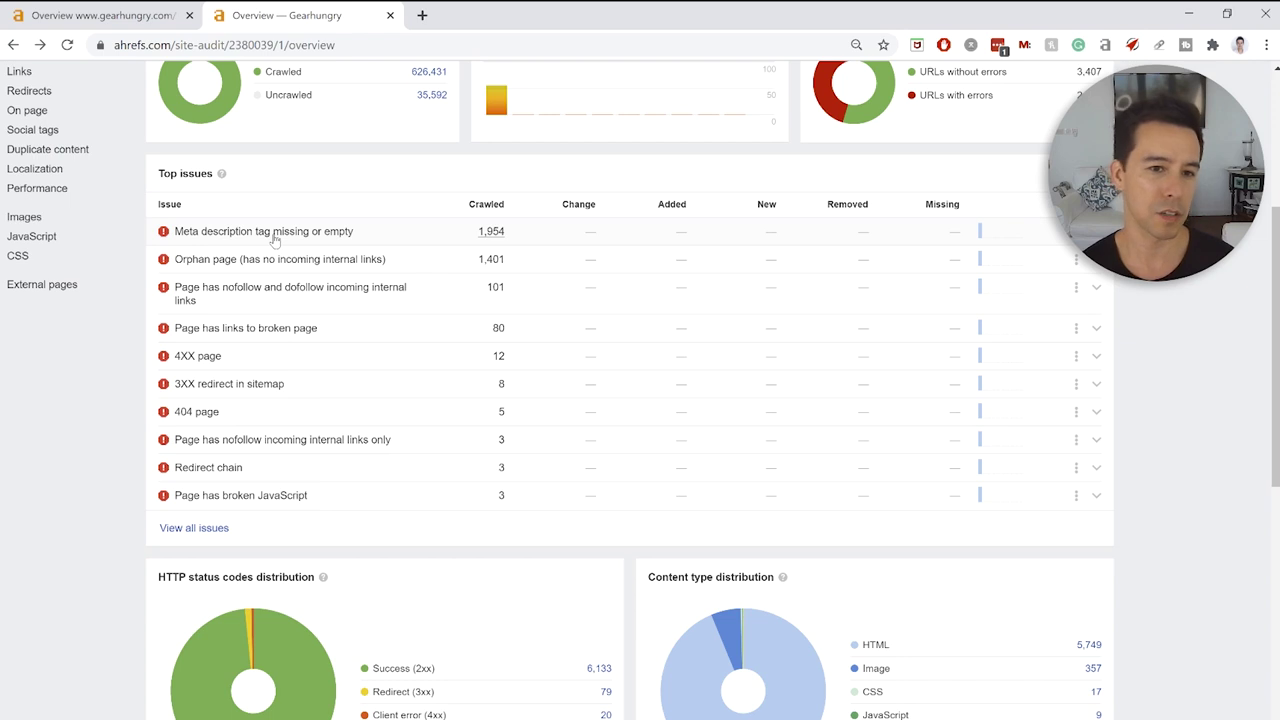
pyautogui.click(503, 236)
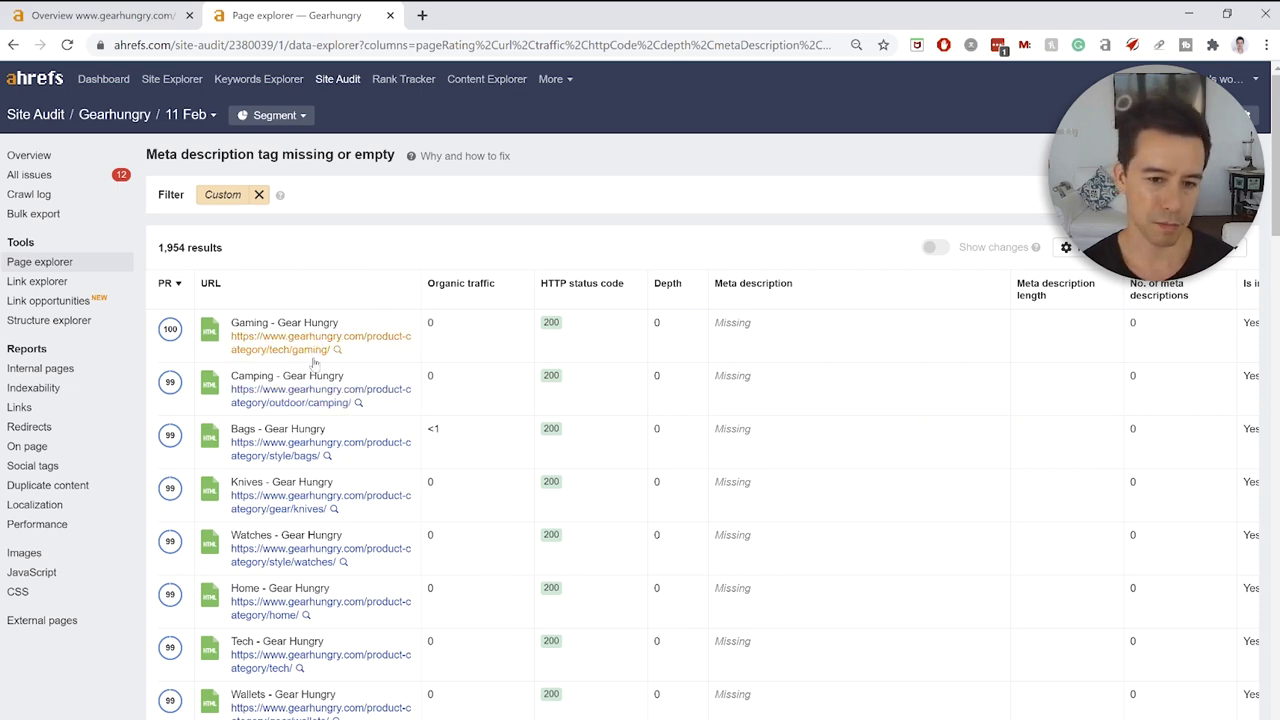
pyautogui.scroll(-3, 316, 490)
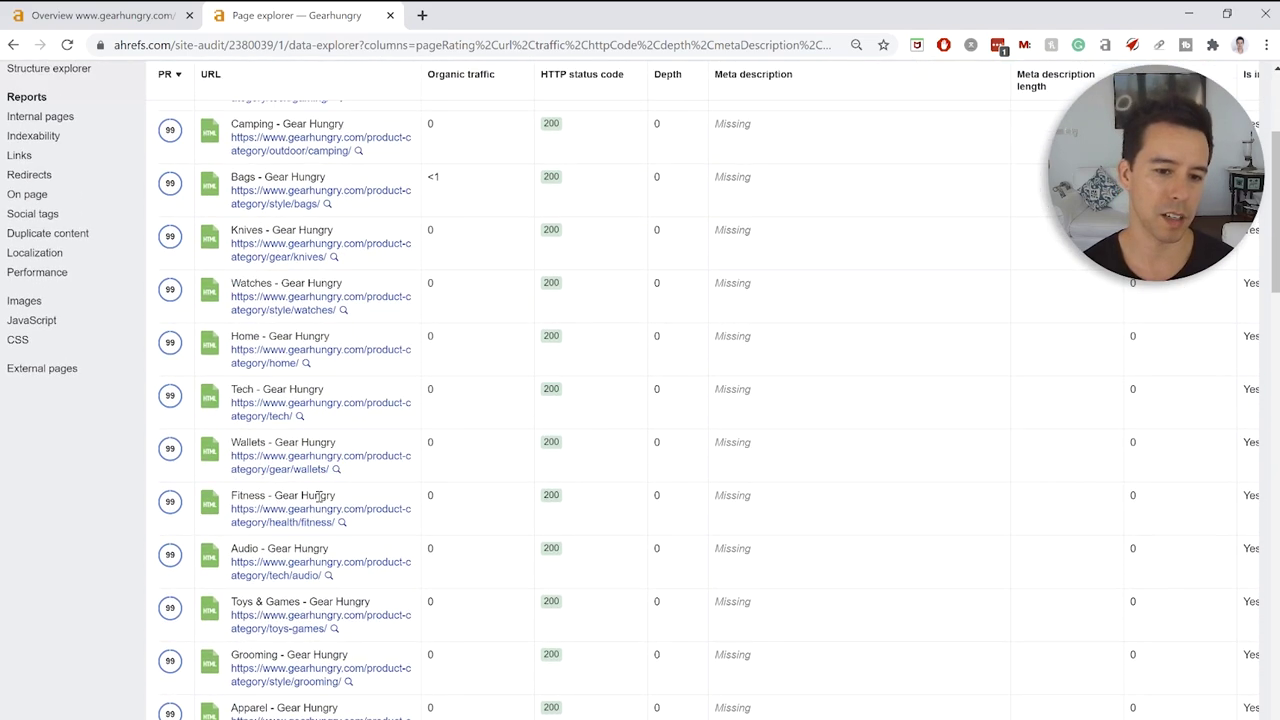
pyautogui.scroll(-9, 318, 497)
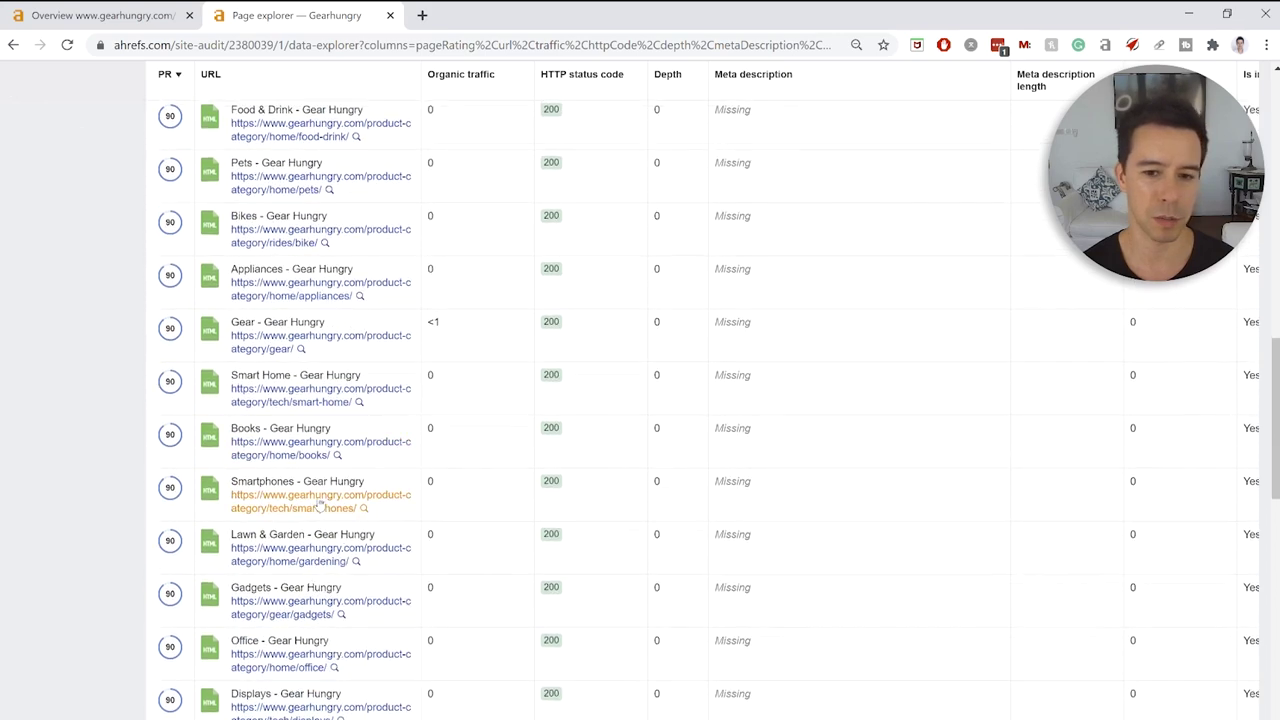
# Return to the site audit overview and open the list of orphan pages that have no incoming internal links
pyautogui.scroll(13, 318, 505)
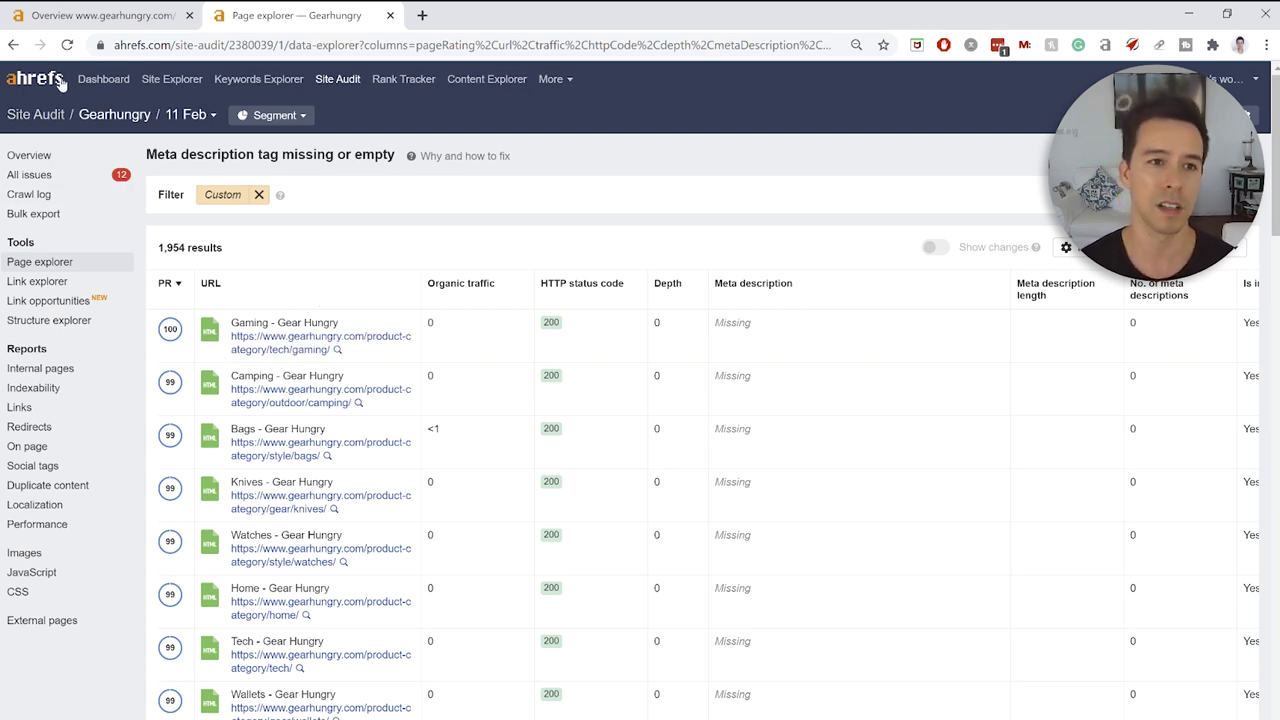
pyautogui.click(13, 45)
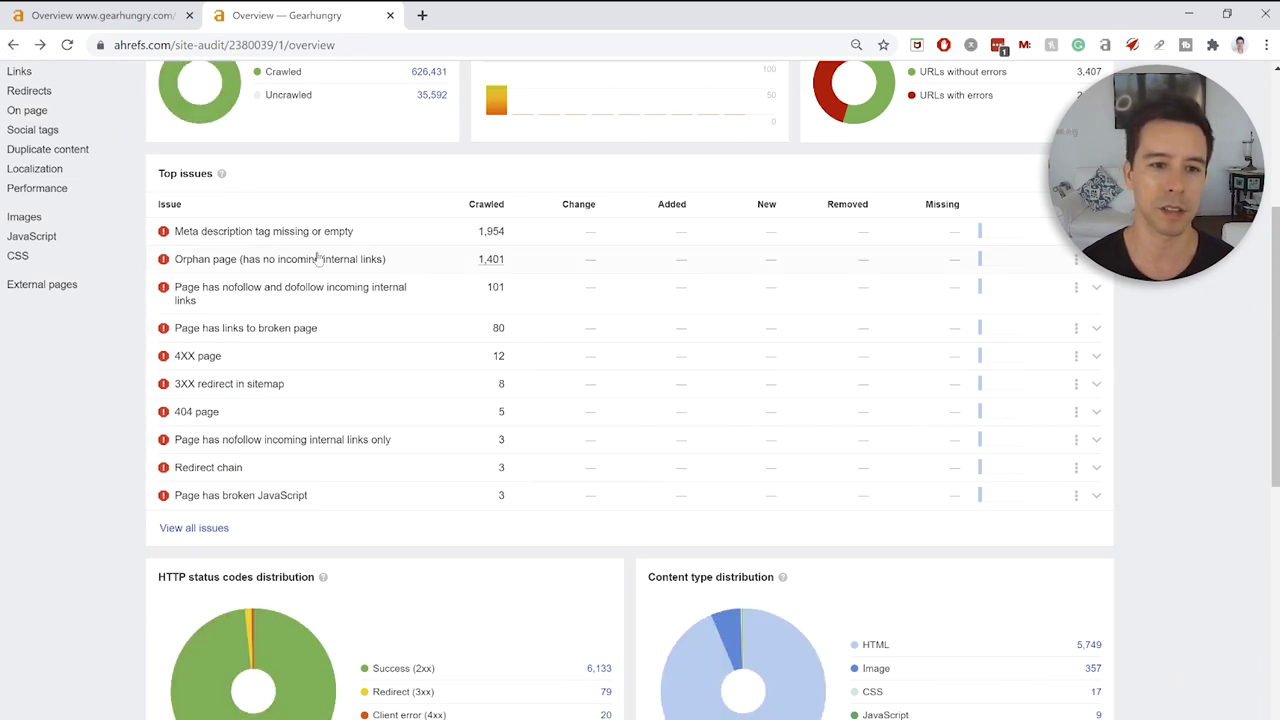
pyautogui.click(491, 260)
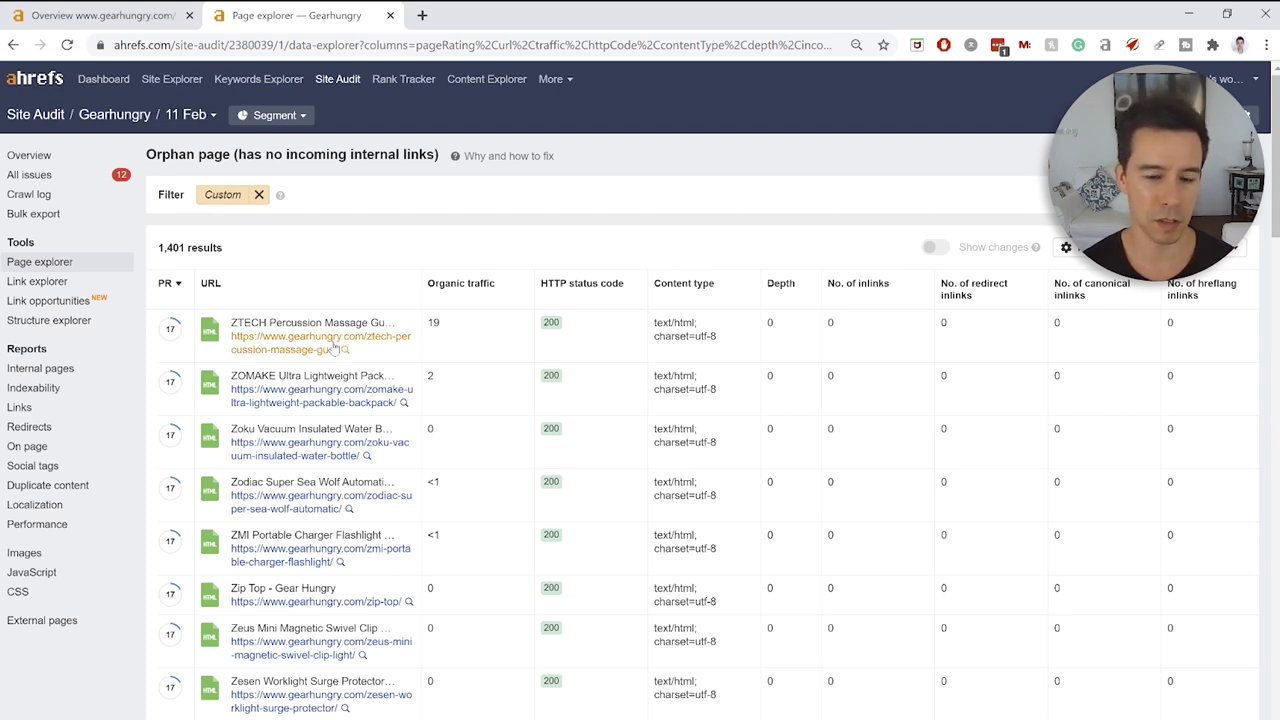
# Examine the orphan page URLs along with their organic traffic and inlink columns
pyautogui.scroll(-2, 335, 347)
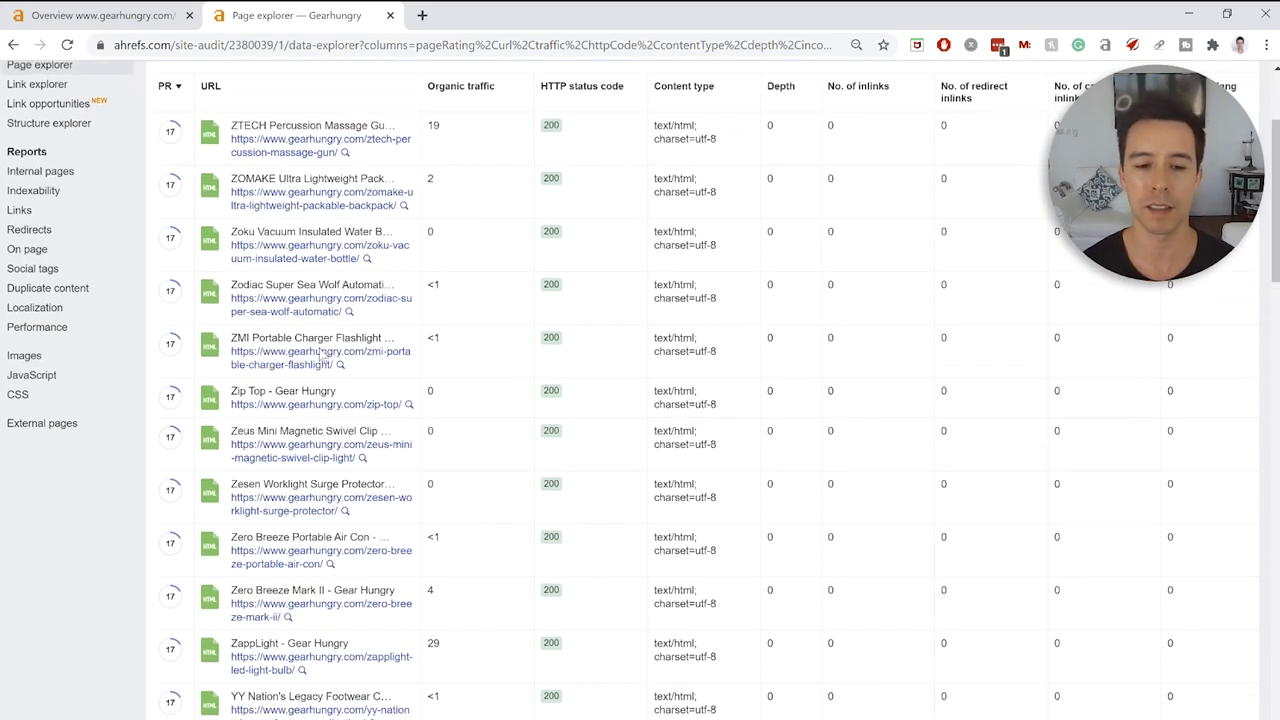
pyautogui.scroll(-1, 321, 355)
pyautogui.scroll(3, 339, 365)
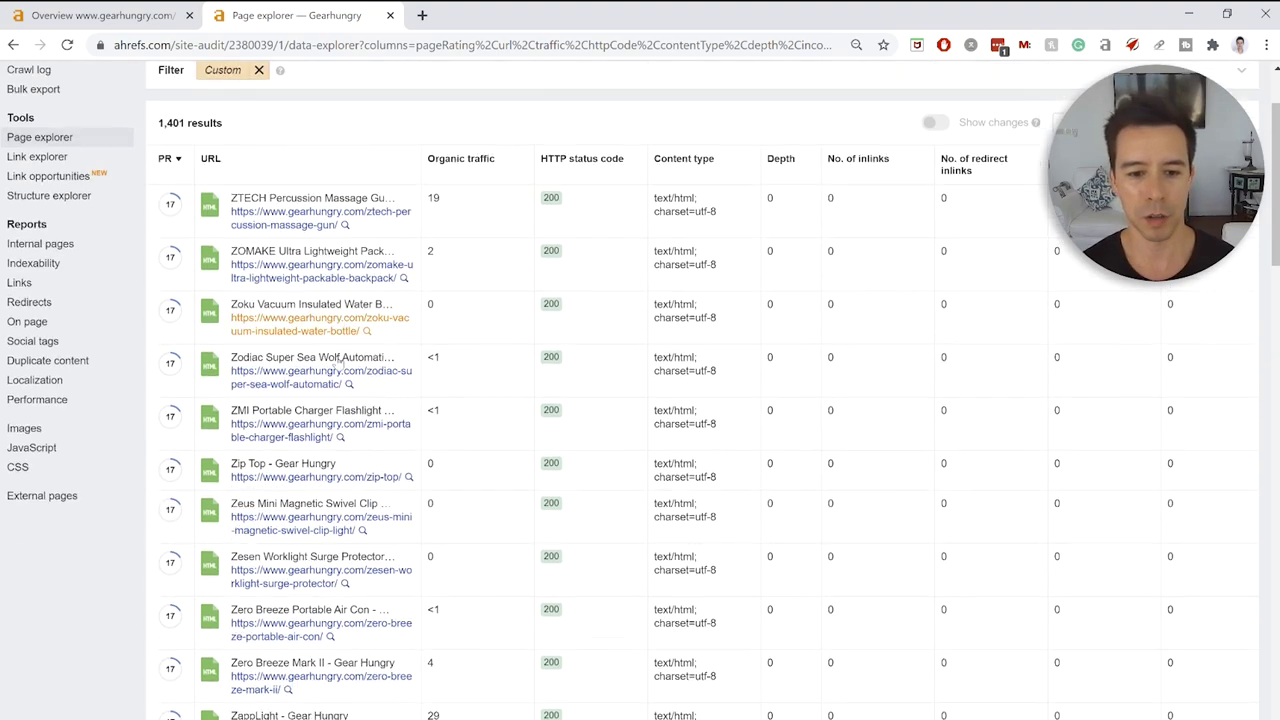
pyautogui.scroll(-8, 338, 360)
pyautogui.scroll(-4, 338, 358)
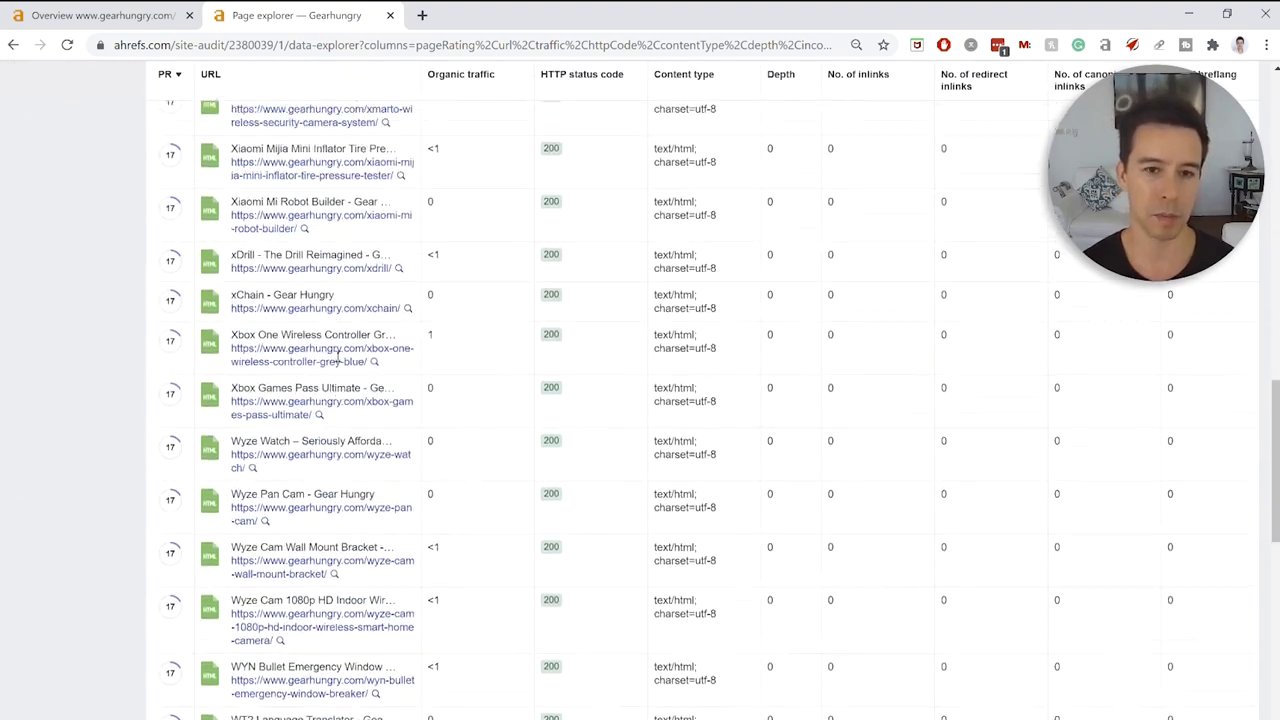
pyautogui.scroll(9, 475, 177)
pyautogui.scroll(5, 475, 177)
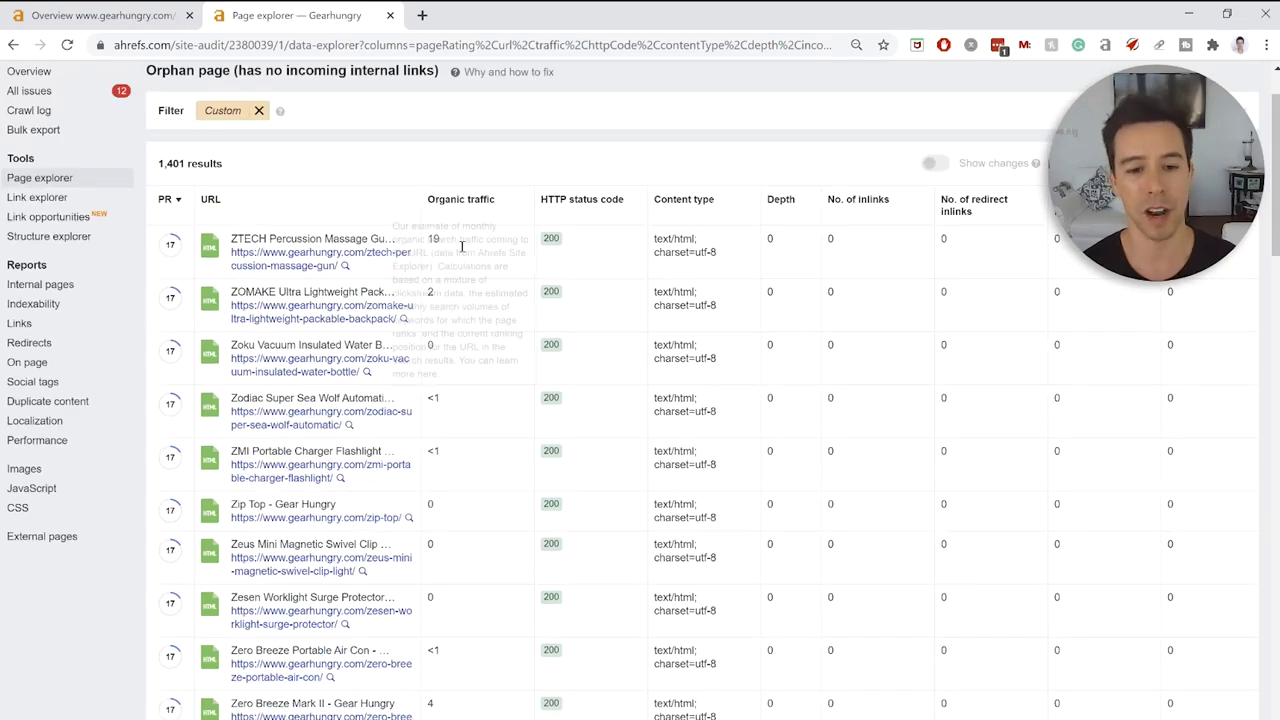
pyautogui.scroll(-8, 463, 246)
pyautogui.scroll(-5, 459, 269)
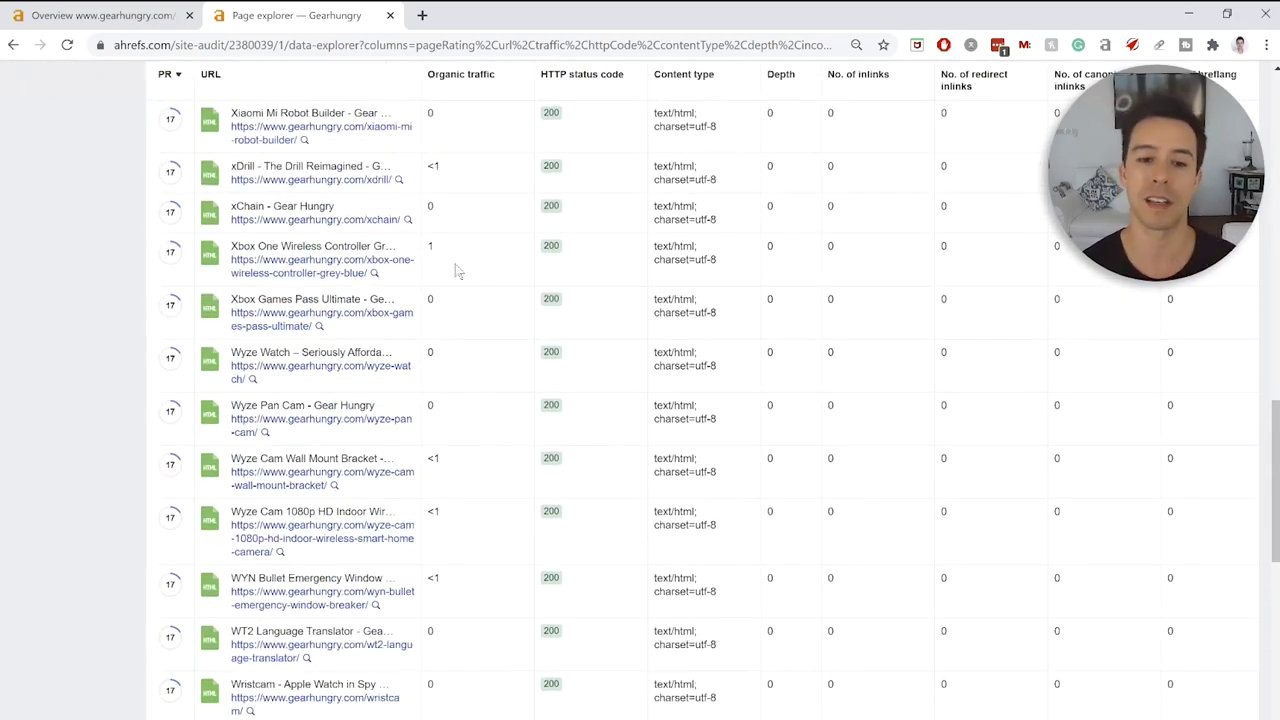
pyautogui.scroll(-9, 457, 270)
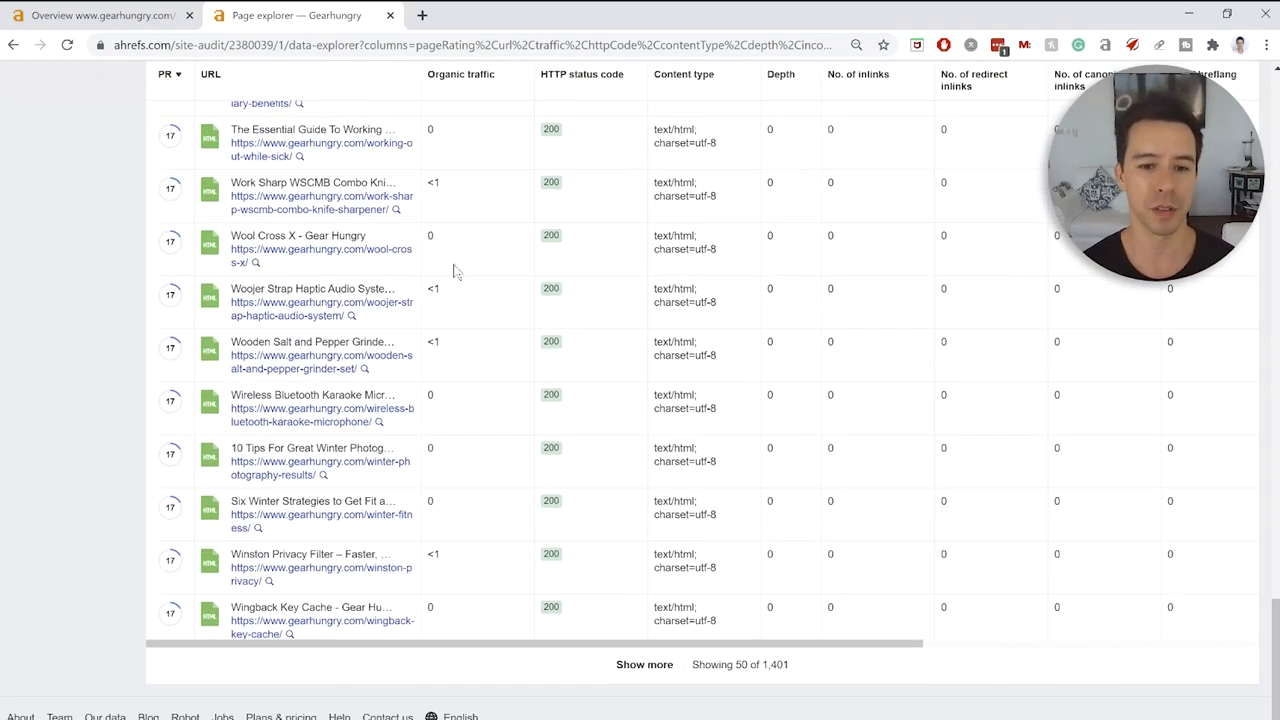
pyautogui.scroll(7, 455, 272)
pyautogui.scroll(8, 455, 272)
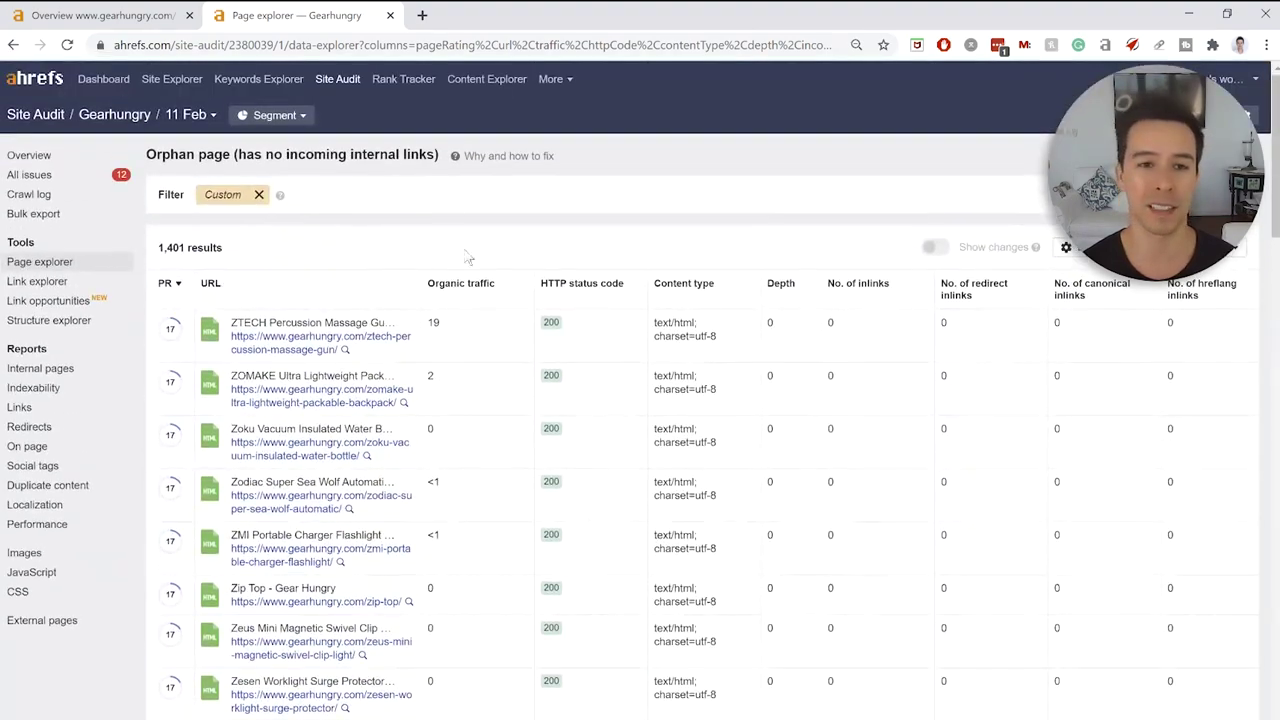
# Go back to the site audit overview and review the top issues, health score and error distribution
pyautogui.click(13, 45)
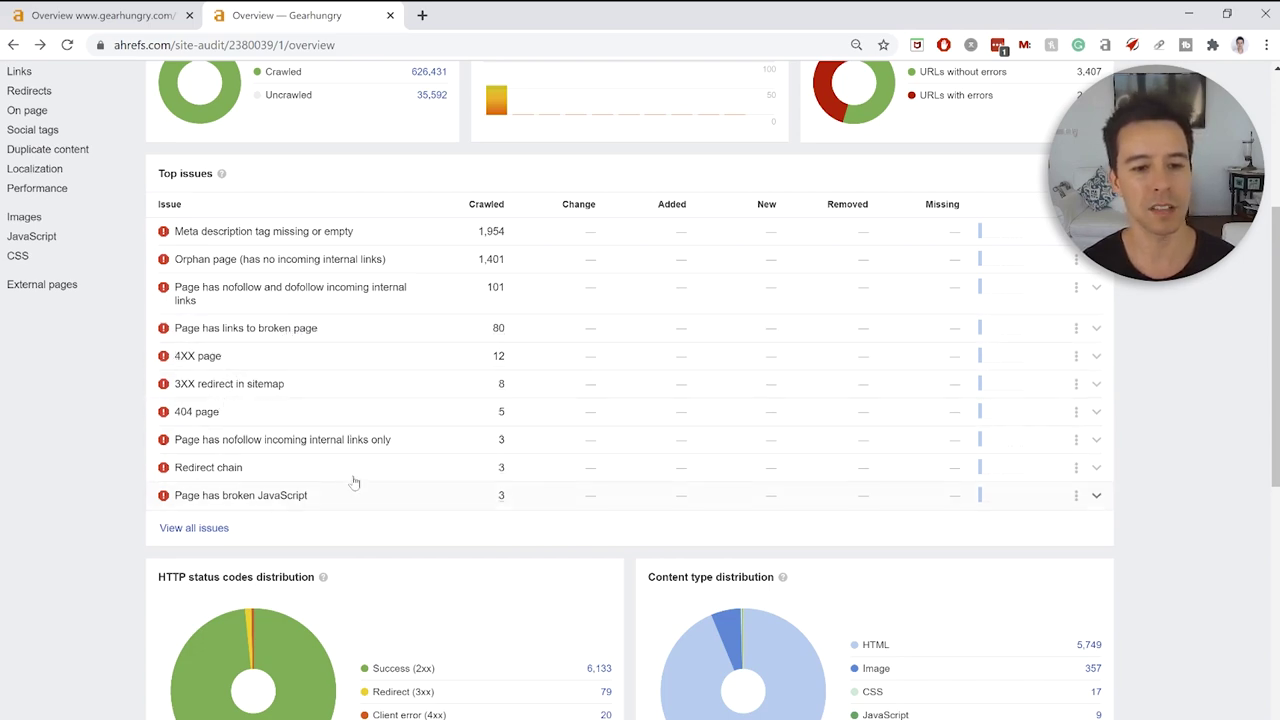
pyautogui.scroll(-5, 363, 434)
pyautogui.scroll(3, 365, 437)
pyautogui.scroll(5, 363, 434)
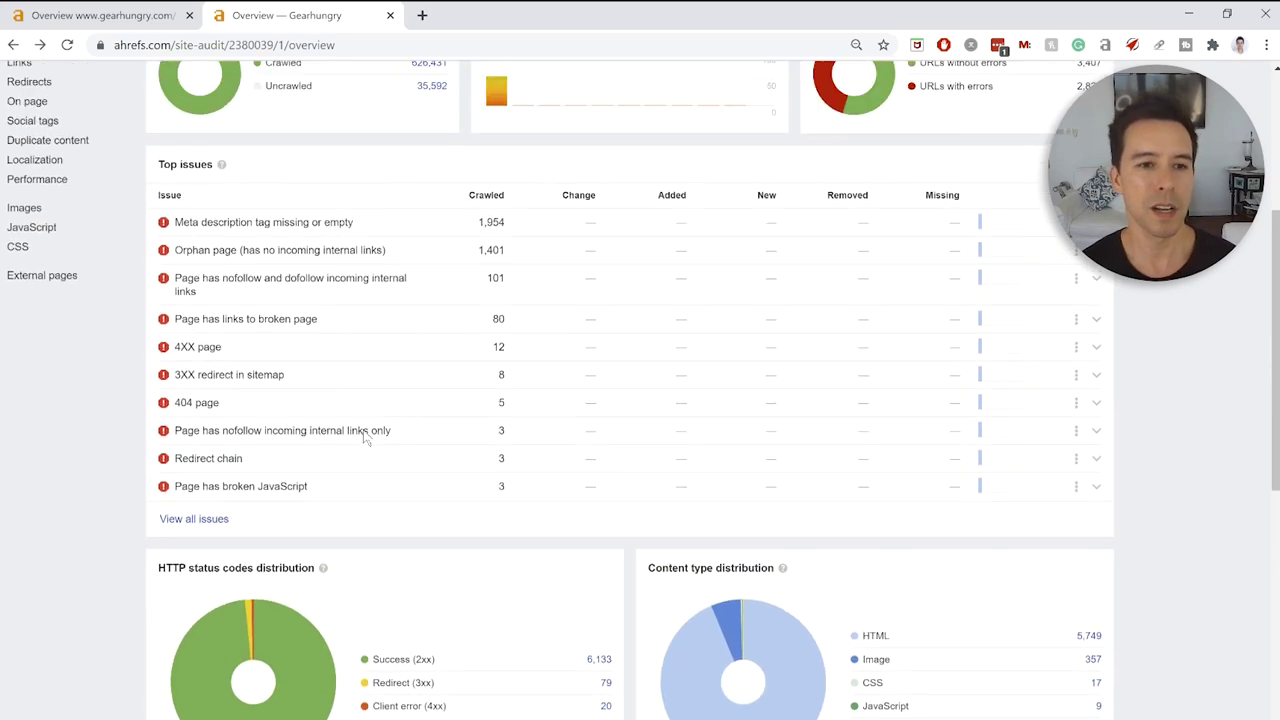
pyautogui.scroll(-1, 365, 437)
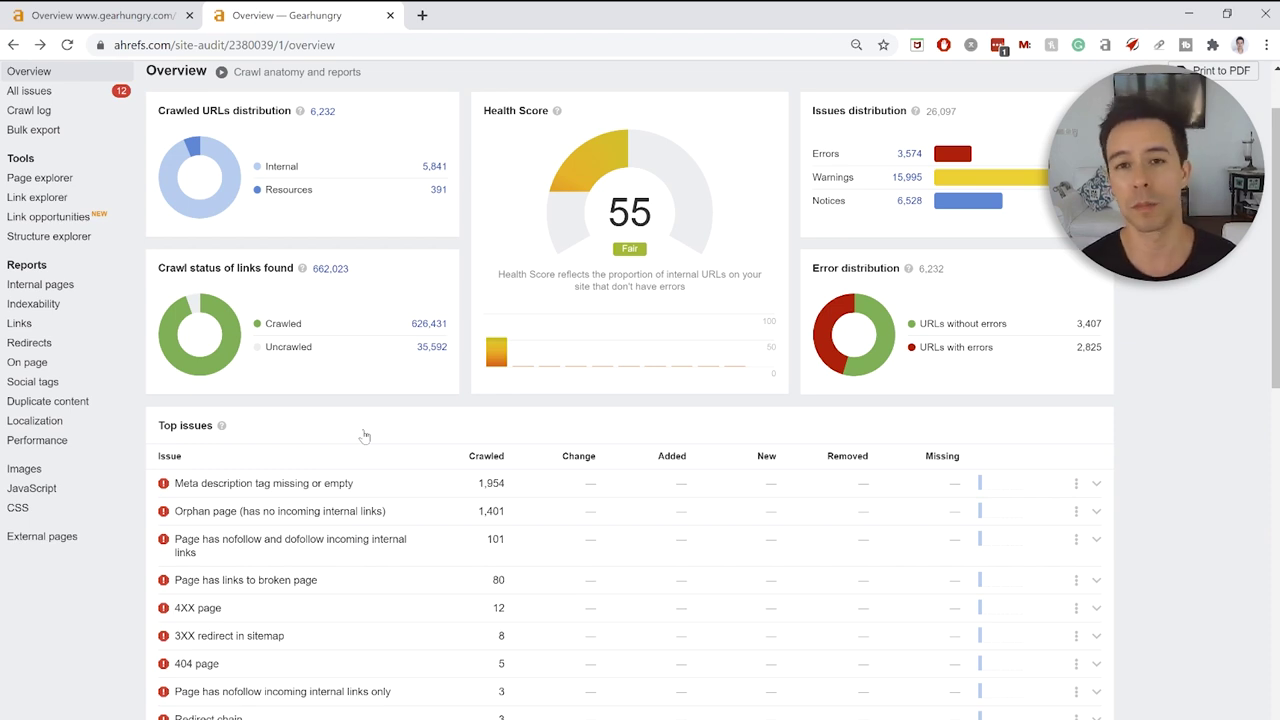
pyautogui.scroll(-3, 286, 525)
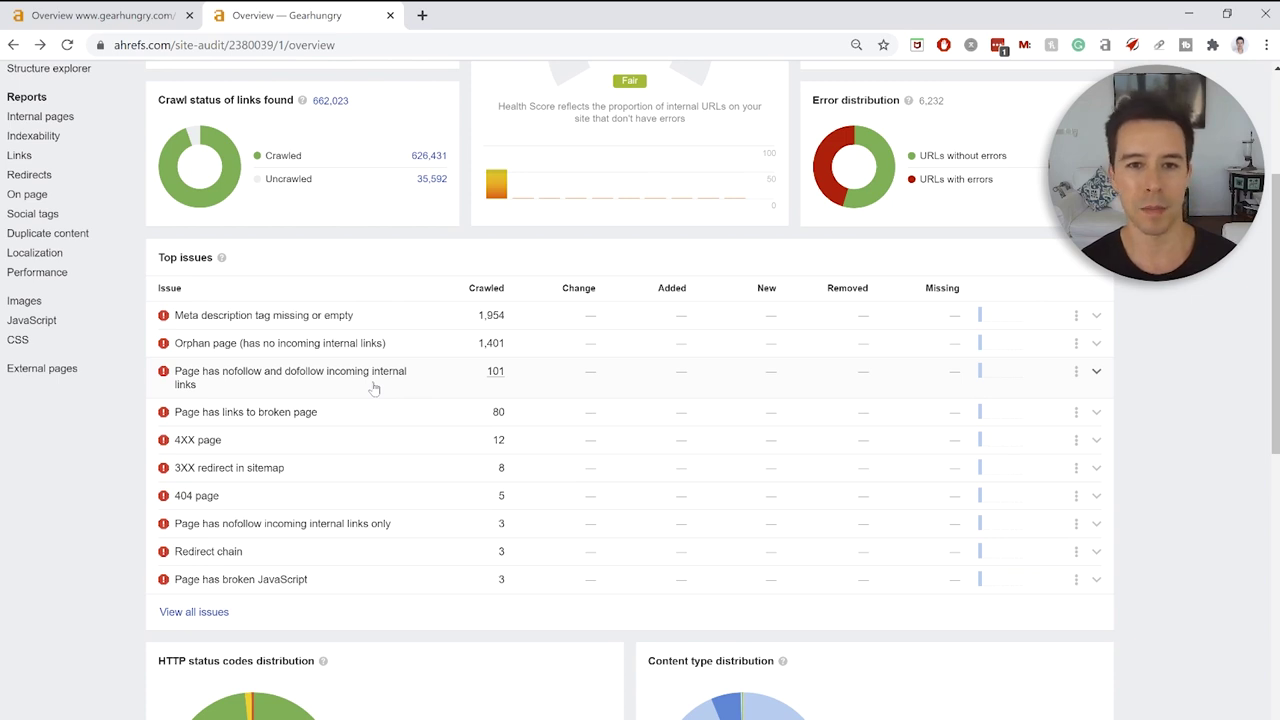
pyautogui.scroll(5, 374, 388)
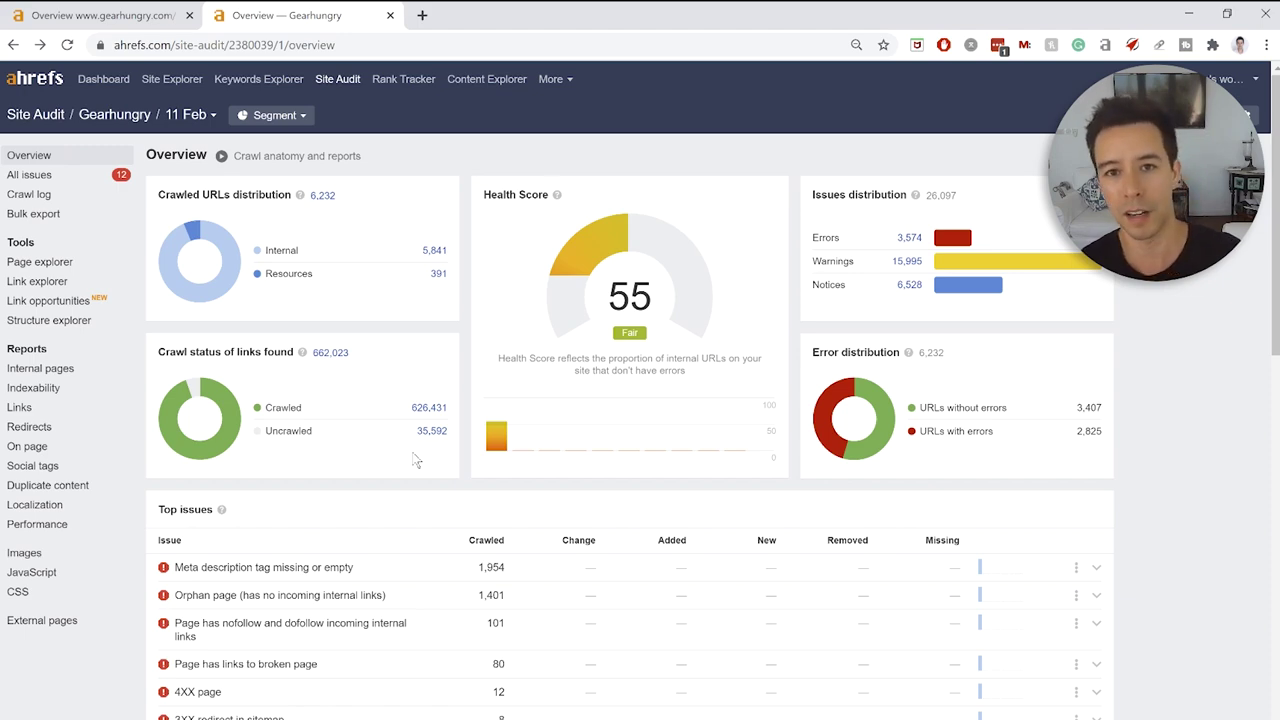
pyautogui.scroll(-3, 457, 432)
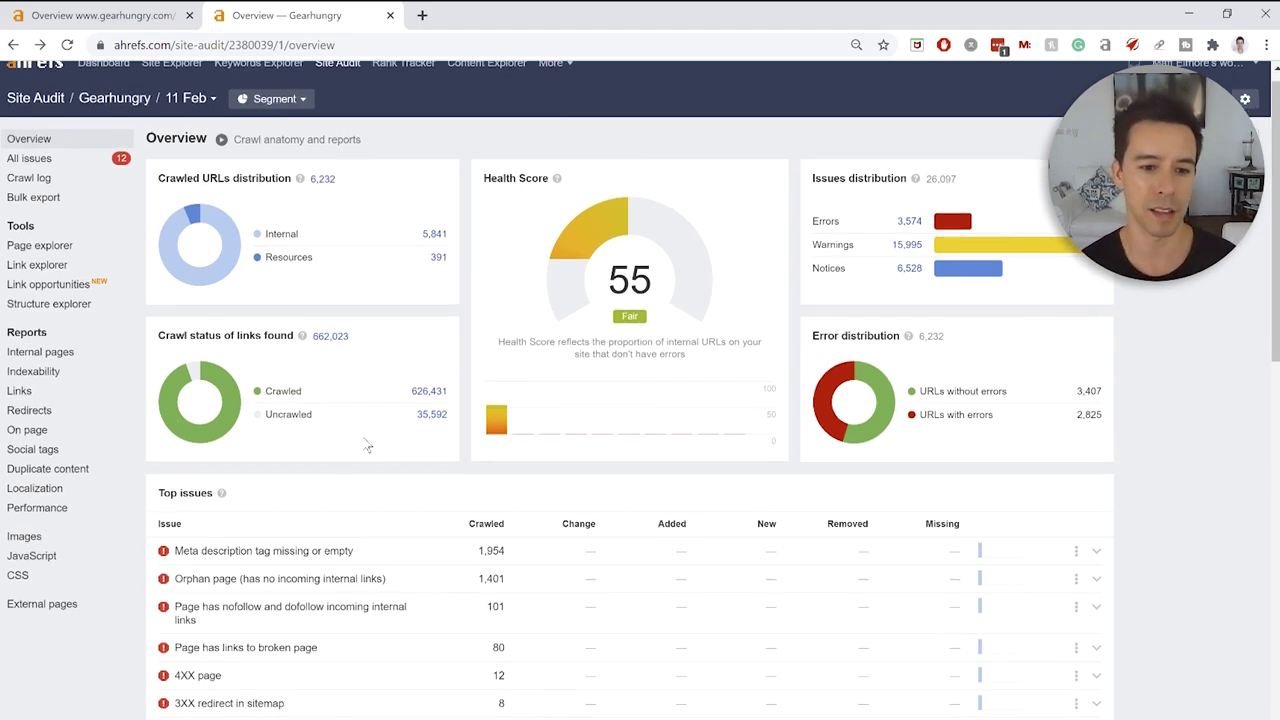
pyautogui.scroll(3, 457, 432)
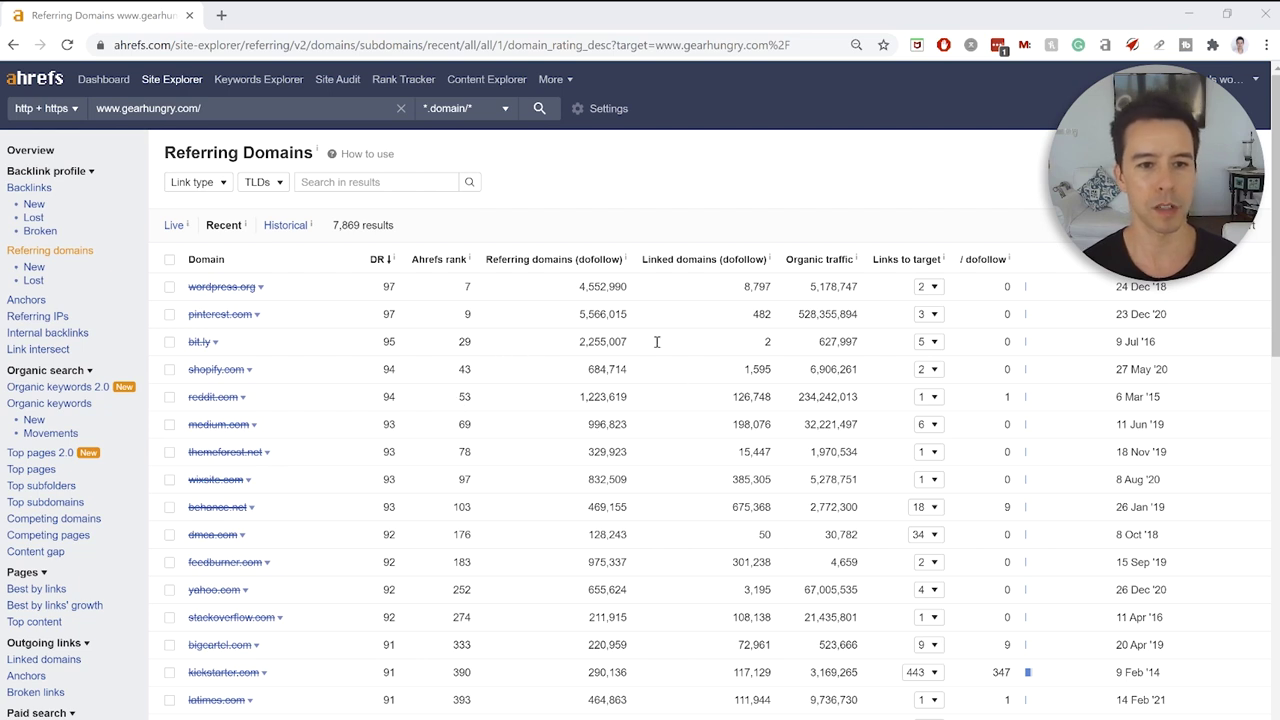
# Filter the Gear Hungry referring domains to dofollow links and inspect the individual backlinks from kickstarter.com
pyautogui.click(200, 182)
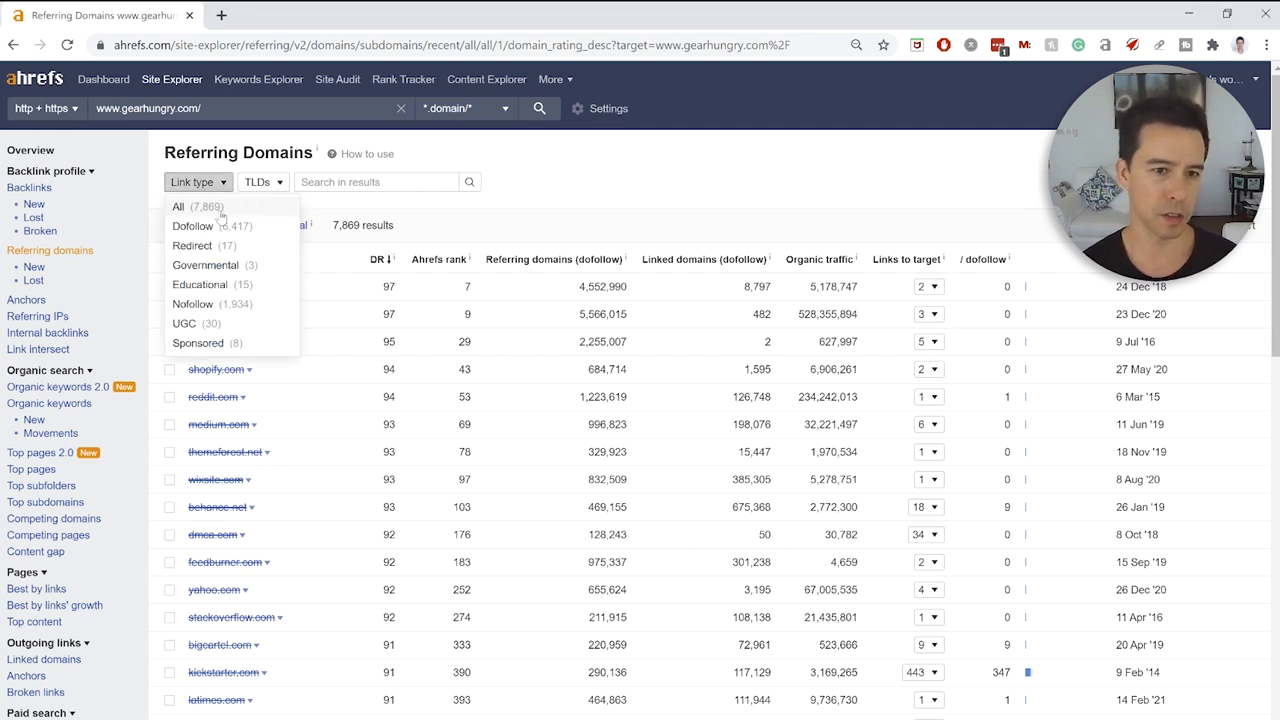
pyautogui.click(212, 222)
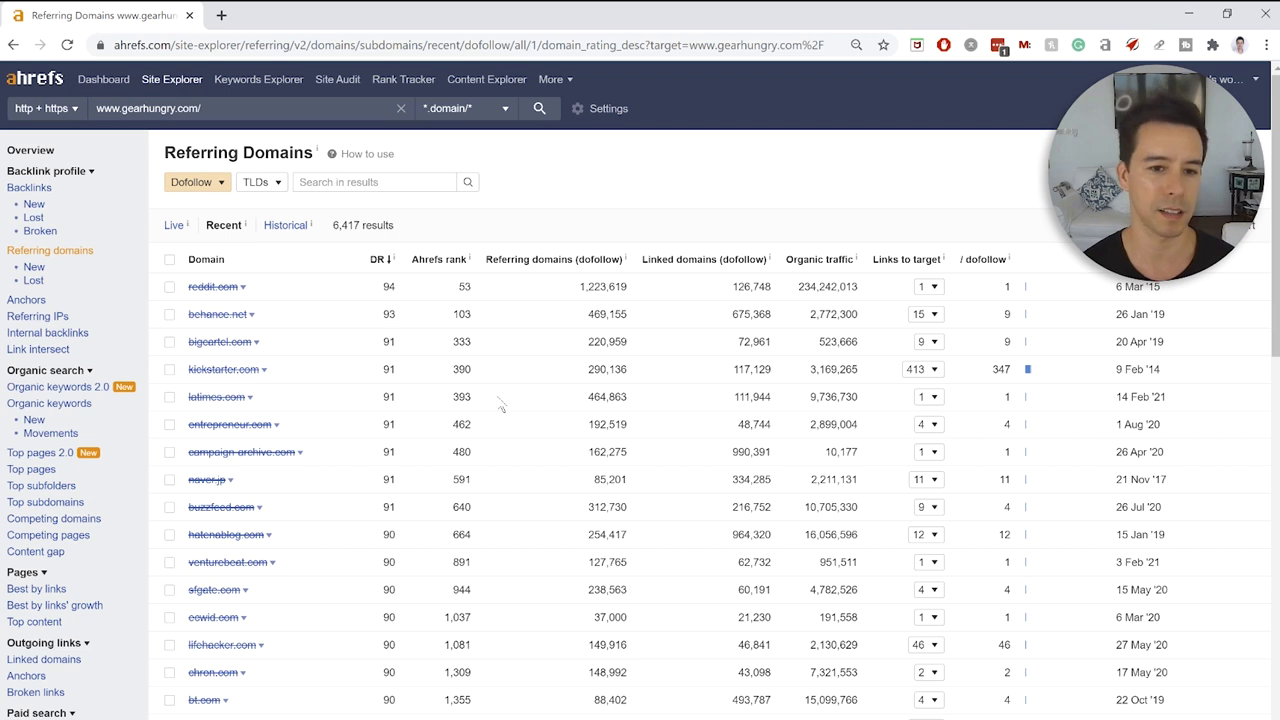
pyautogui.click(916, 369)
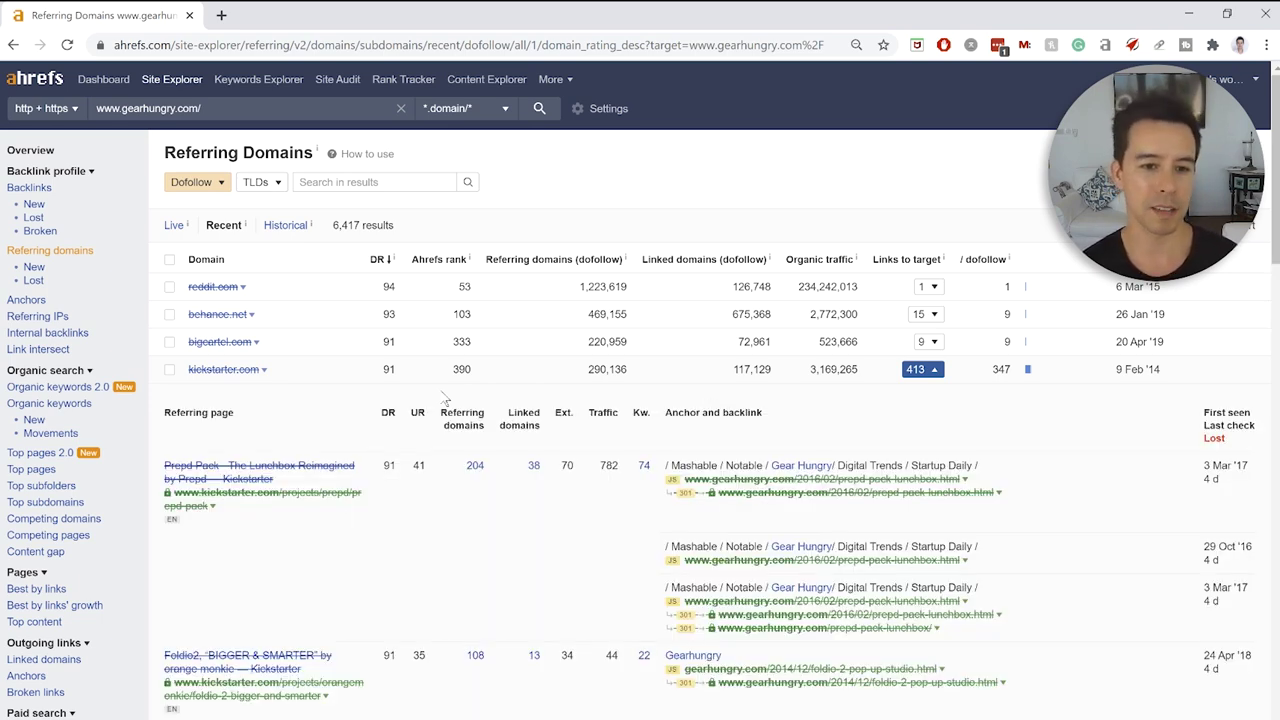
pyautogui.scroll(-2, 445, 400)
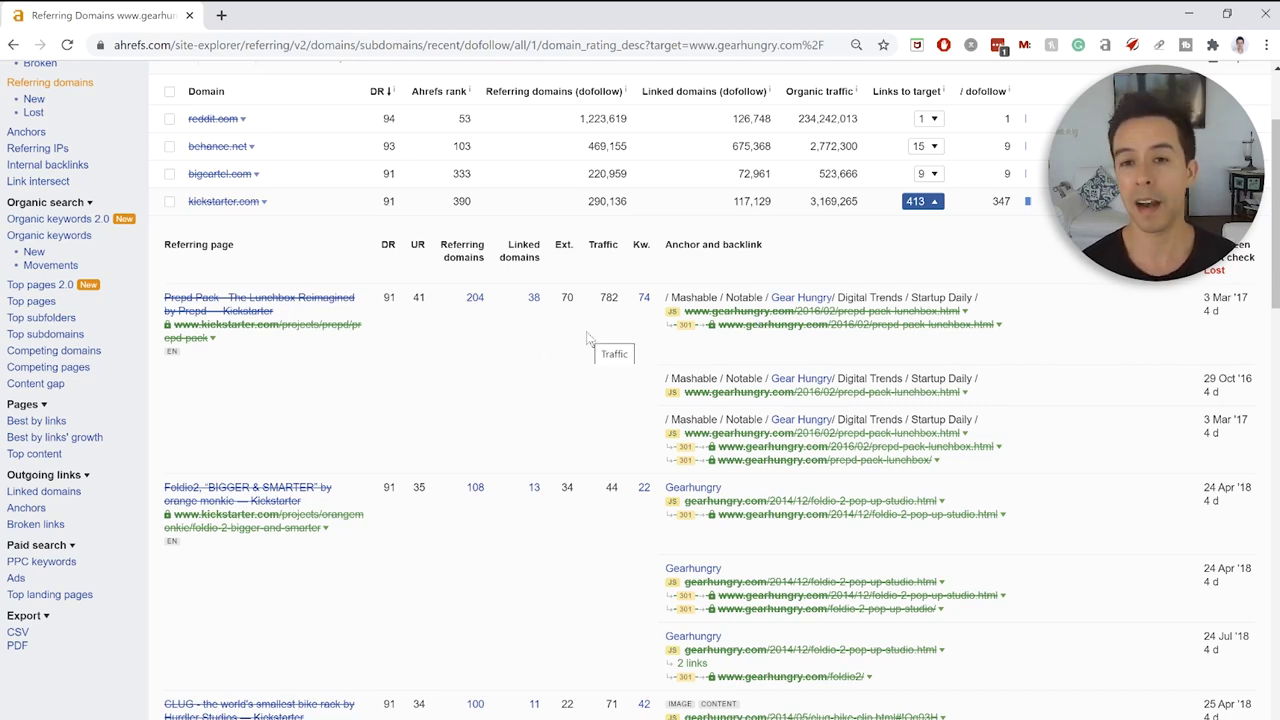
pyautogui.scroll(2, 447, 337)
pyautogui.scroll(-4, 447, 337)
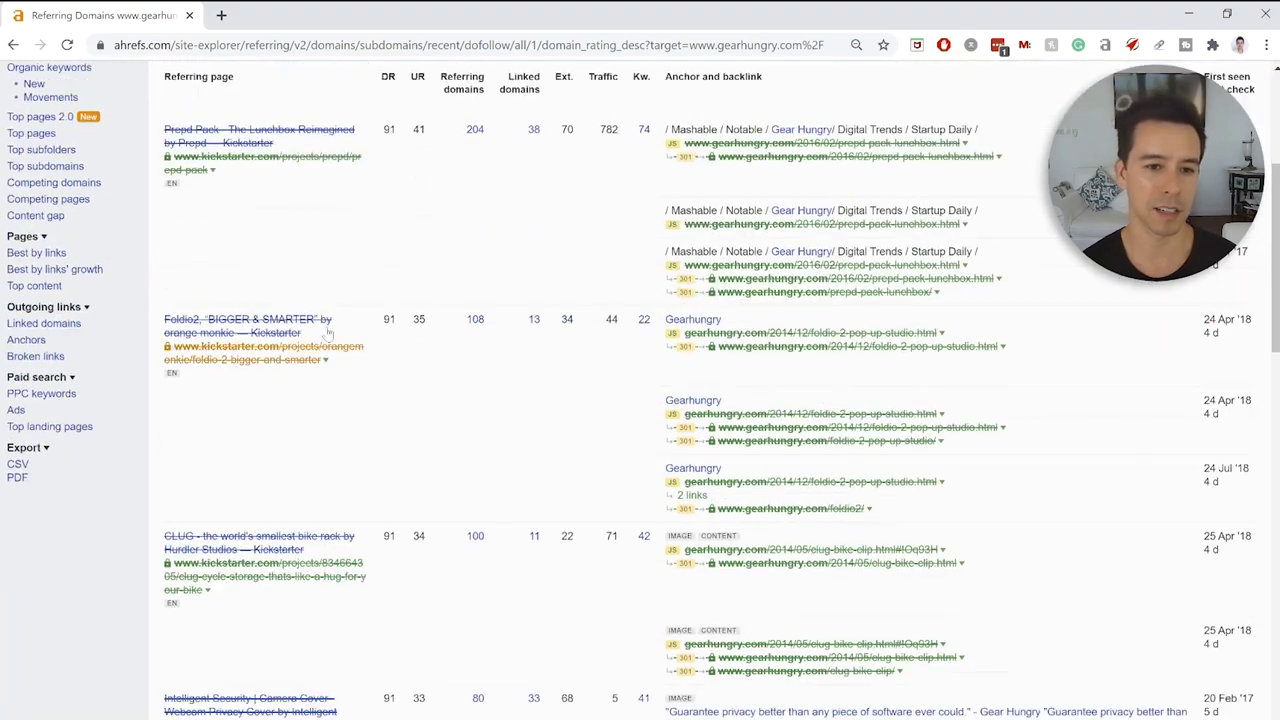
pyautogui.scroll(4, 449, 394)
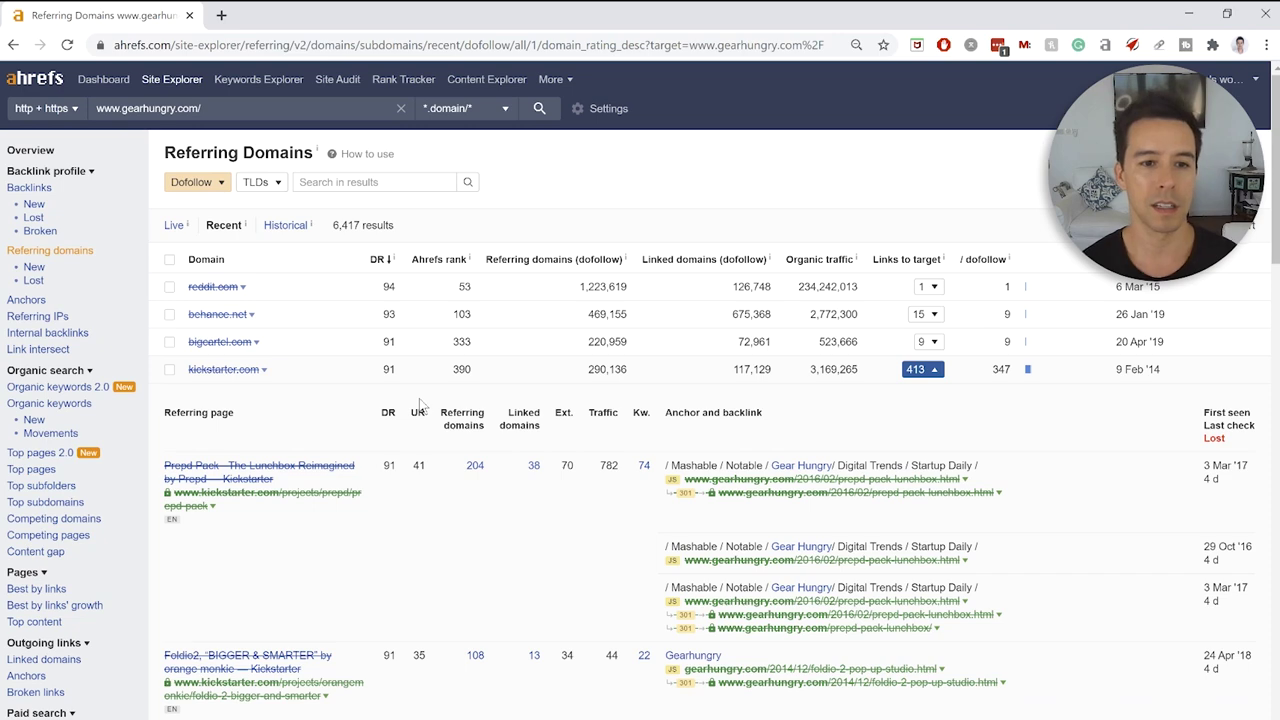
pyautogui.scroll(-10, 419, 398)
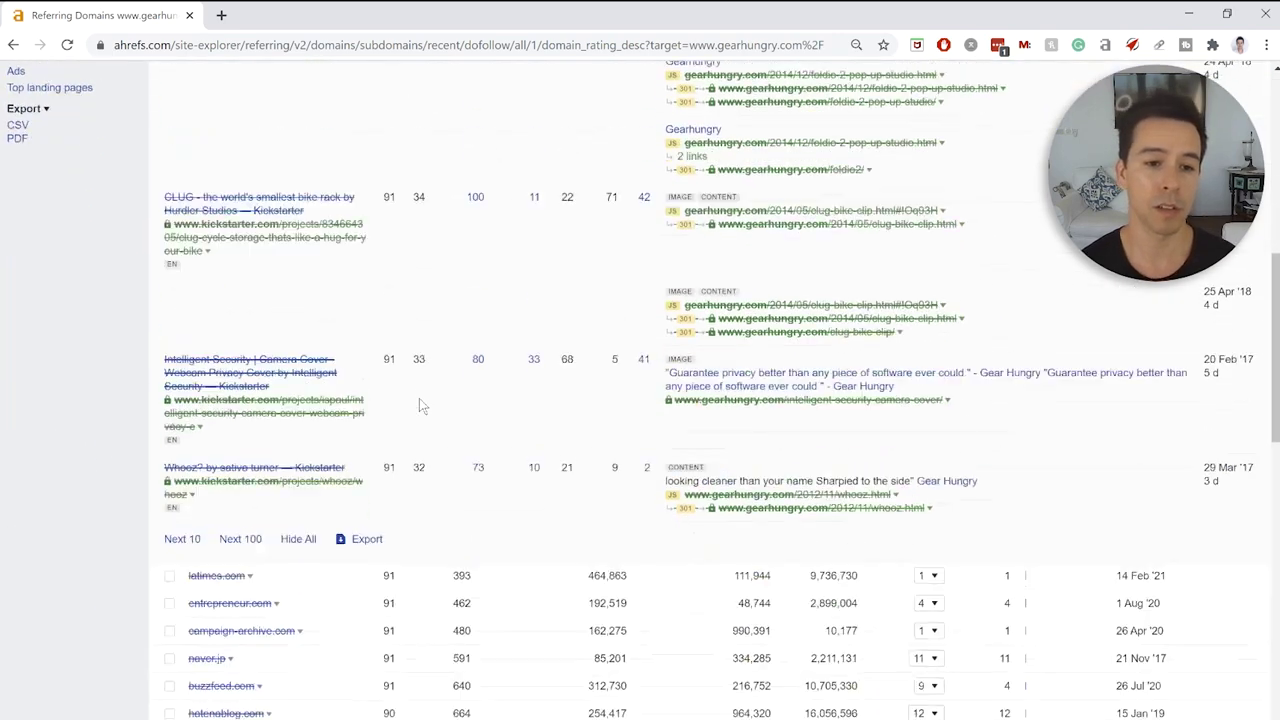
# Expand the latimes.com backlink, check its camping gear article in a separate tab, and close the article
pyautogui.click(922, 330)
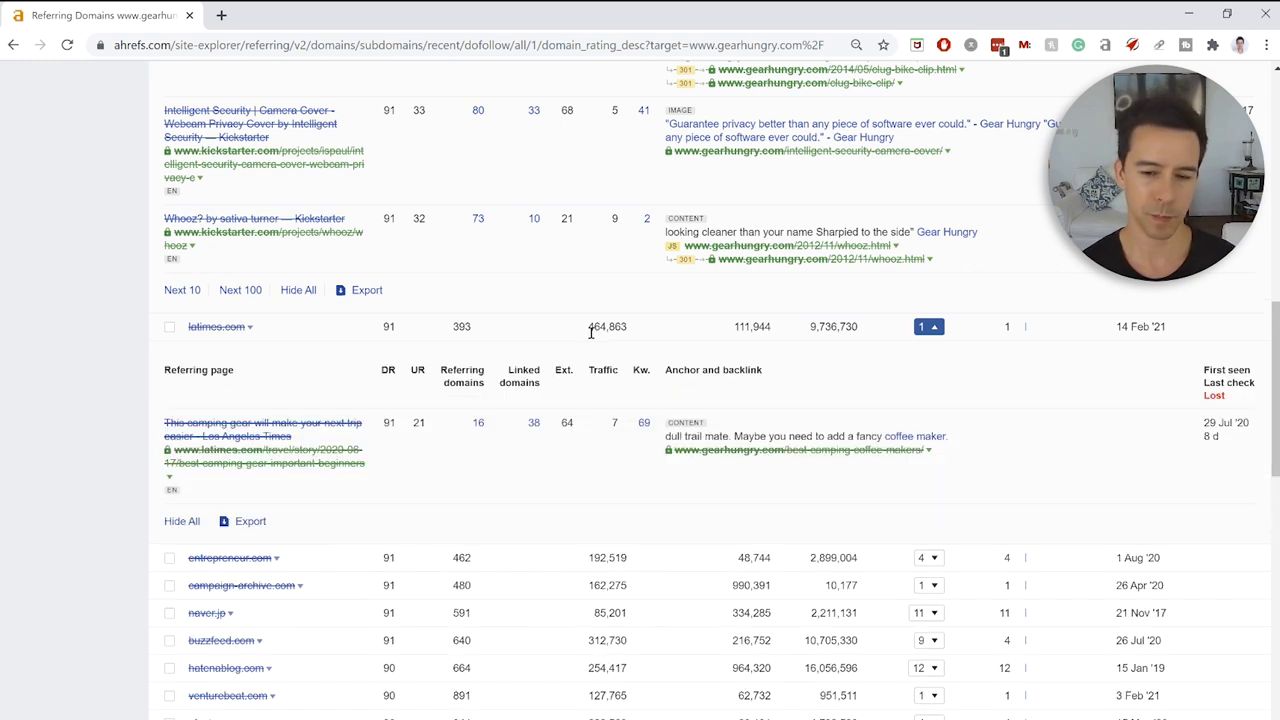
pyautogui.middleClick(310, 456)
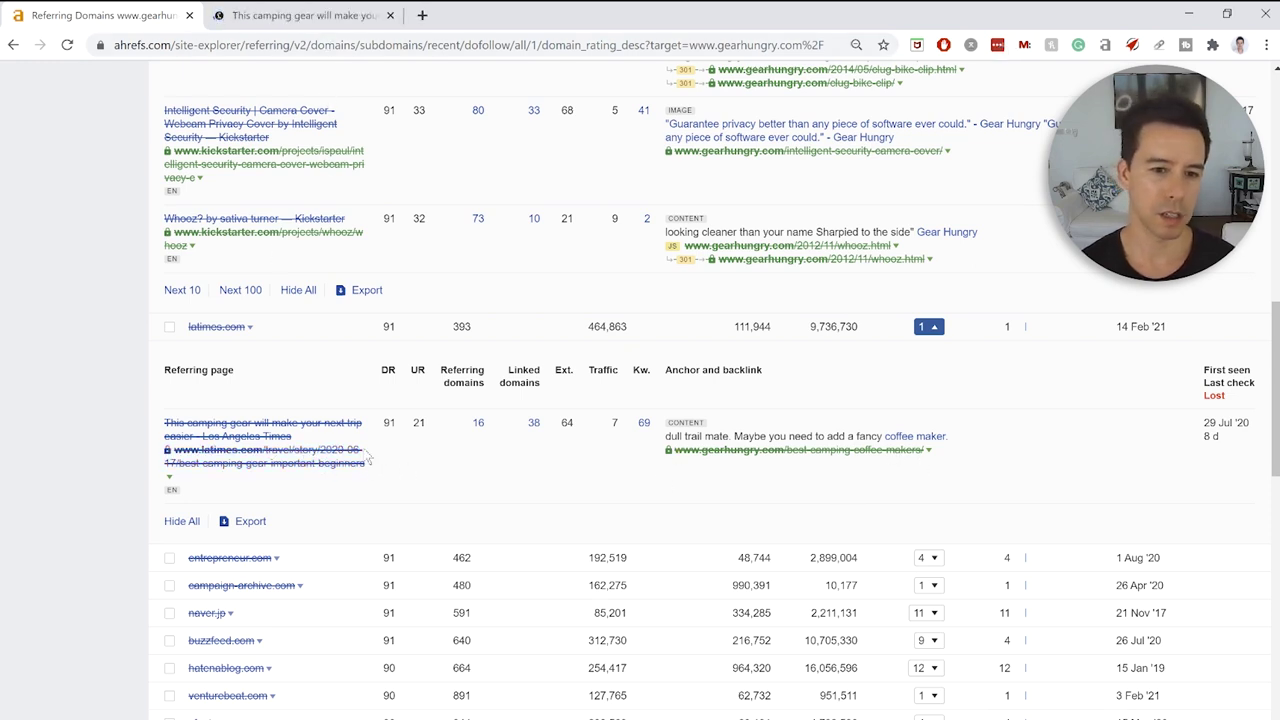
pyautogui.click(300, 15)
pyautogui.scroll(-5, 472, 300)
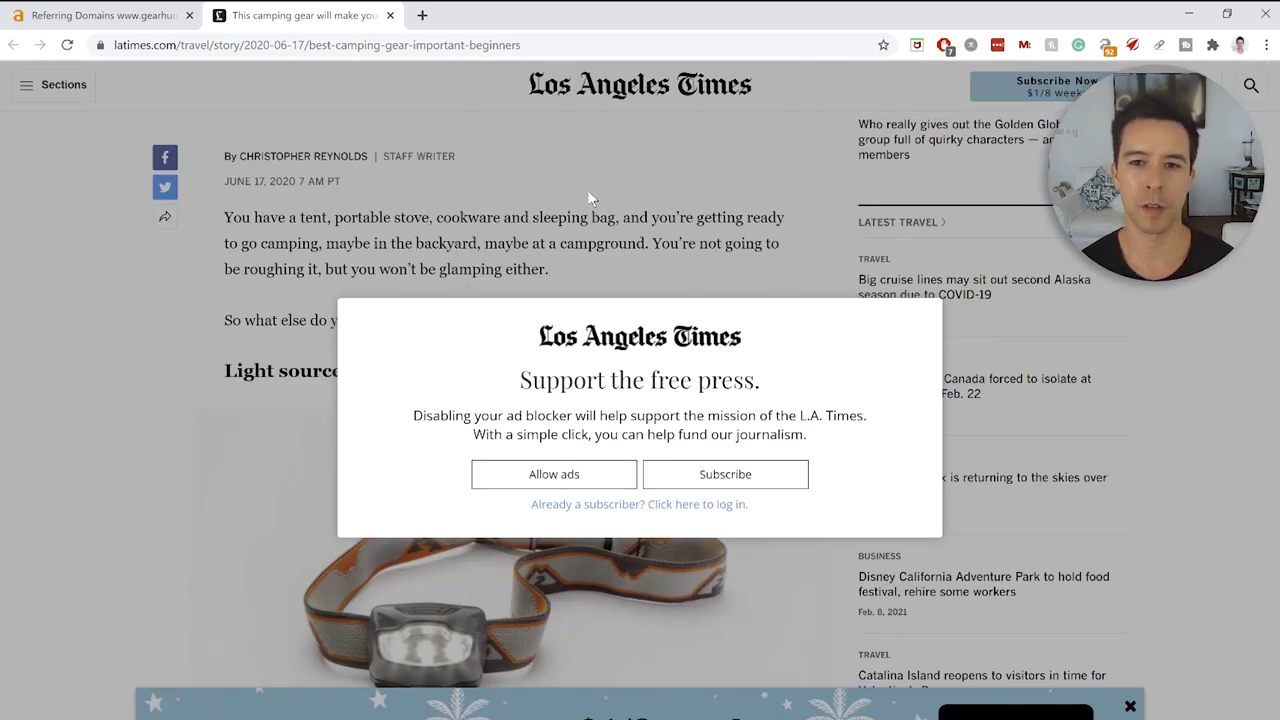
pyautogui.click(391, 17)
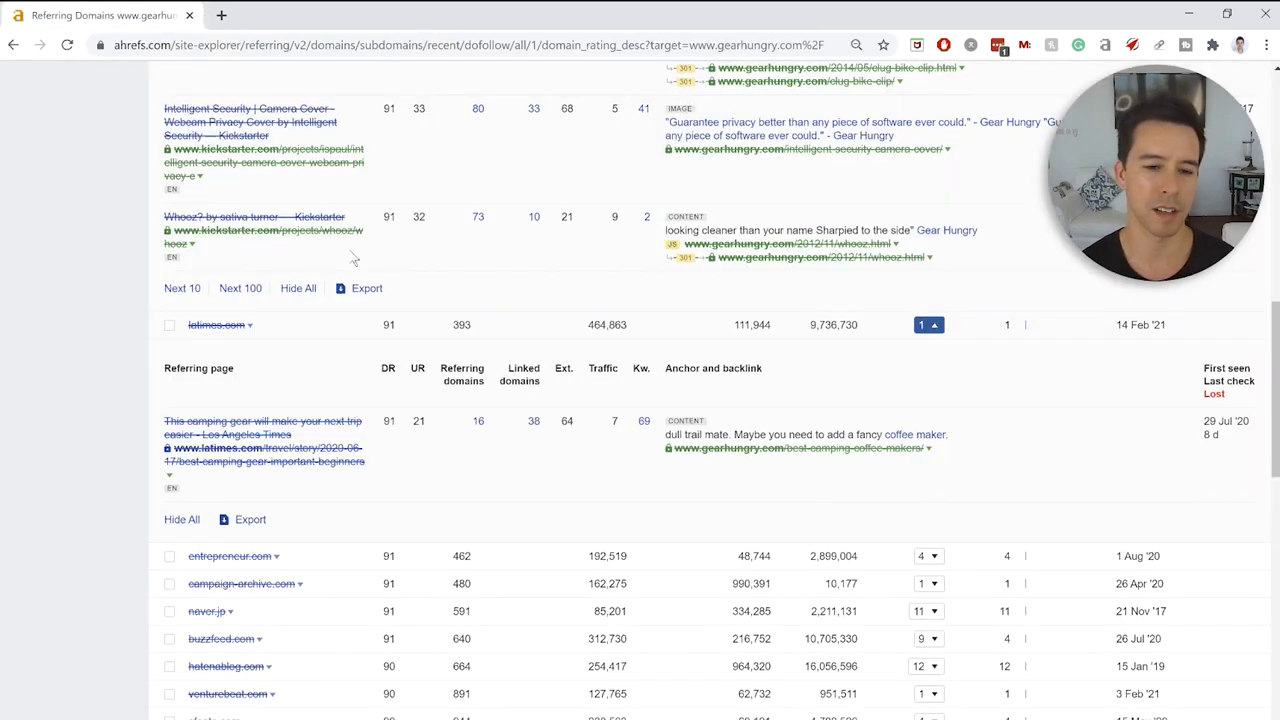
# Expand the entrepreneur.com backlinks and look through the referring article "Gadgets to Make Office Life More Enjoyable" in a new tab
pyautogui.scroll(-2, 354, 257)
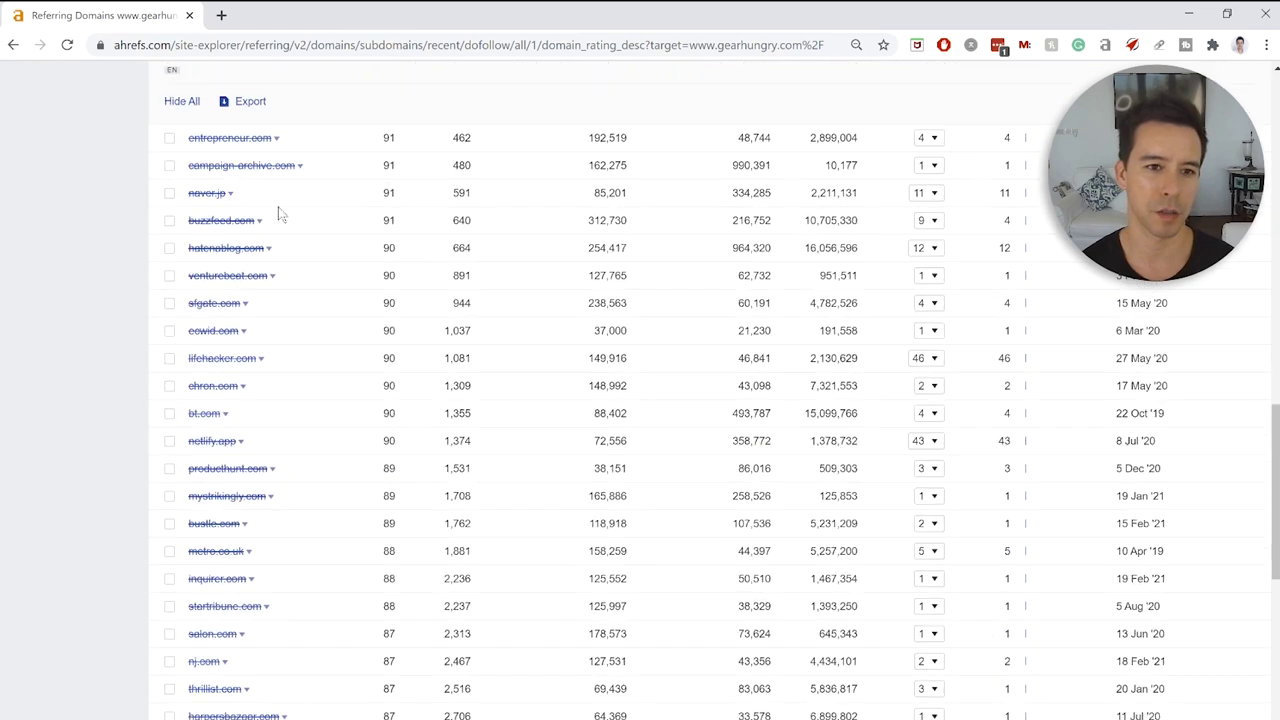
pyautogui.click(922, 139)
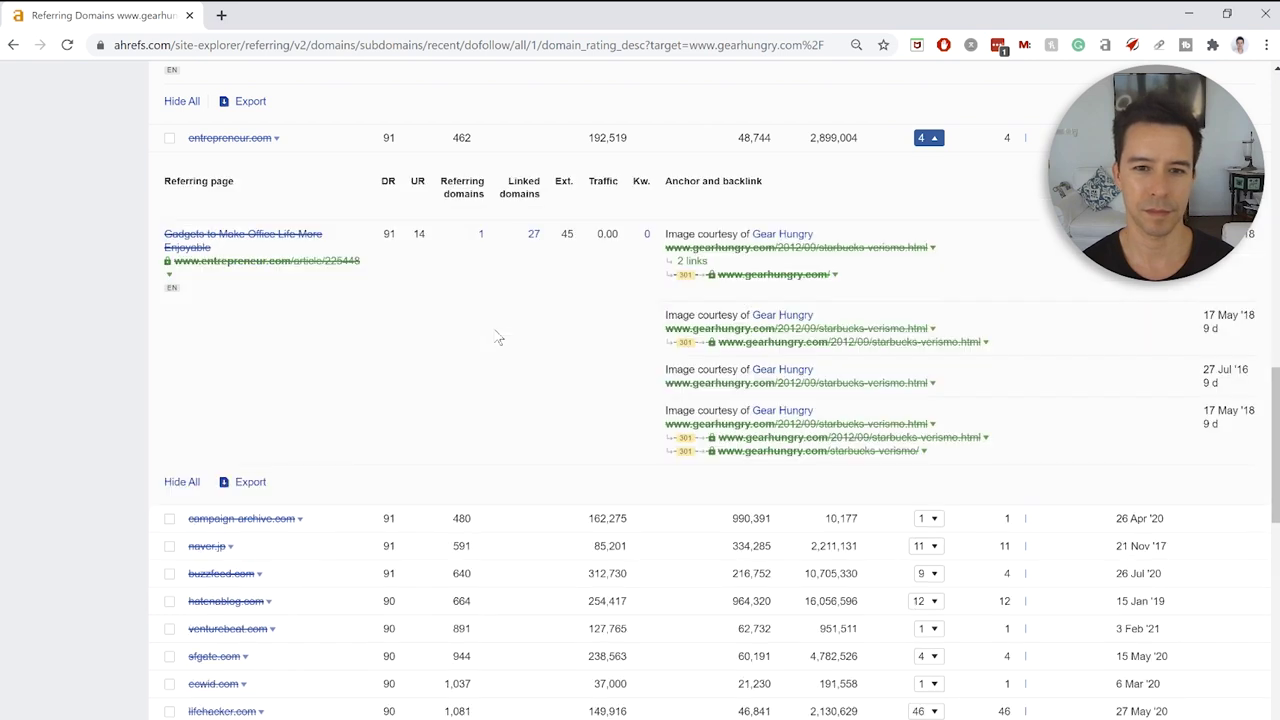
pyautogui.middleClick(329, 262)
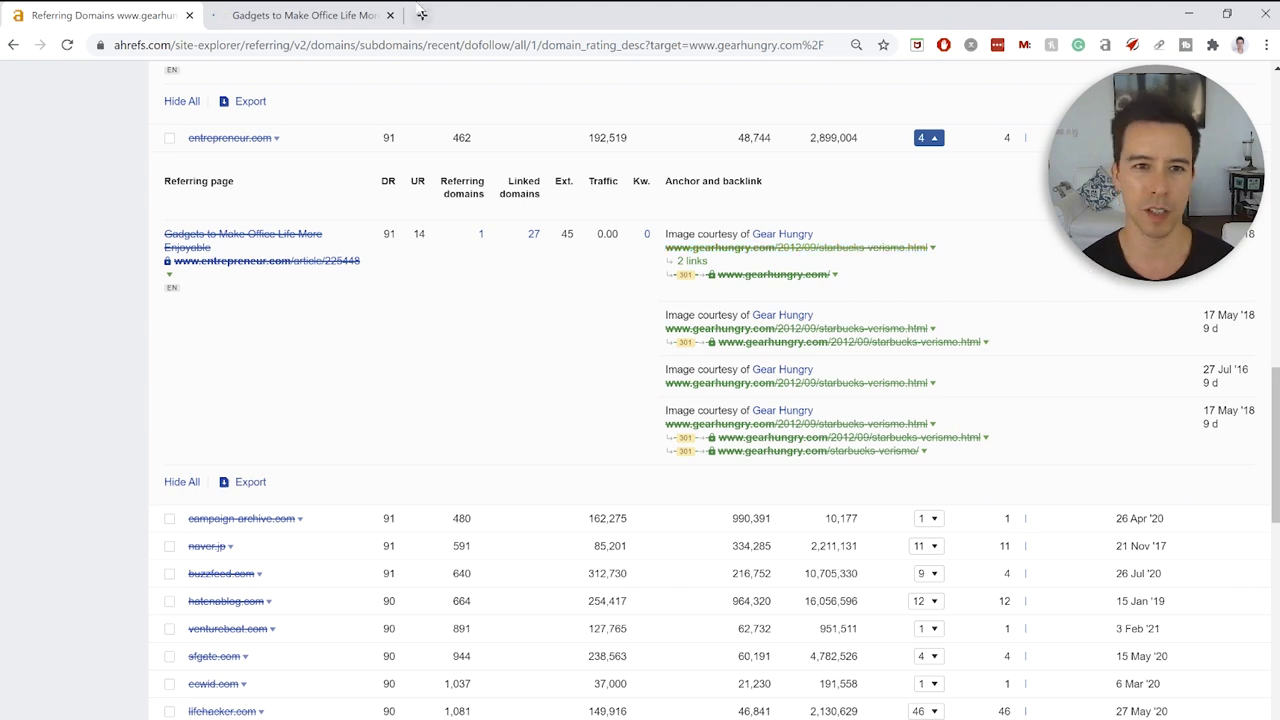
pyautogui.click(307, 17)
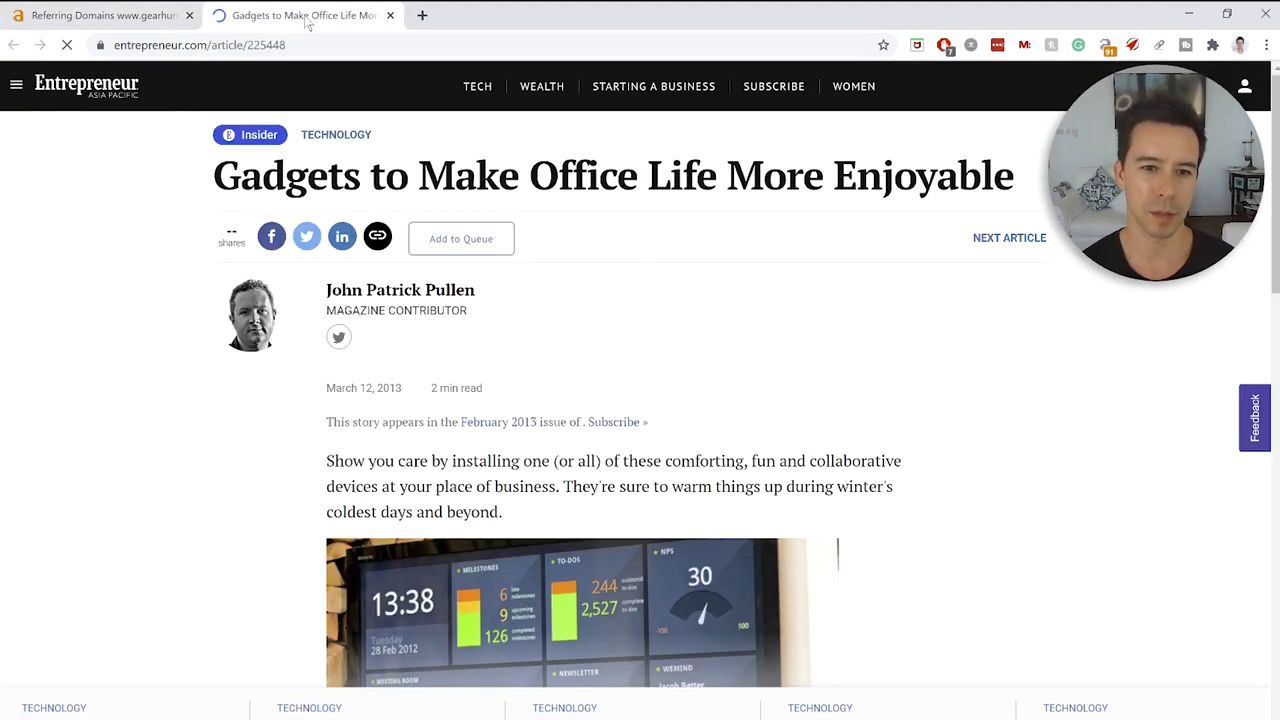
pyautogui.scroll(-10, 392, 288)
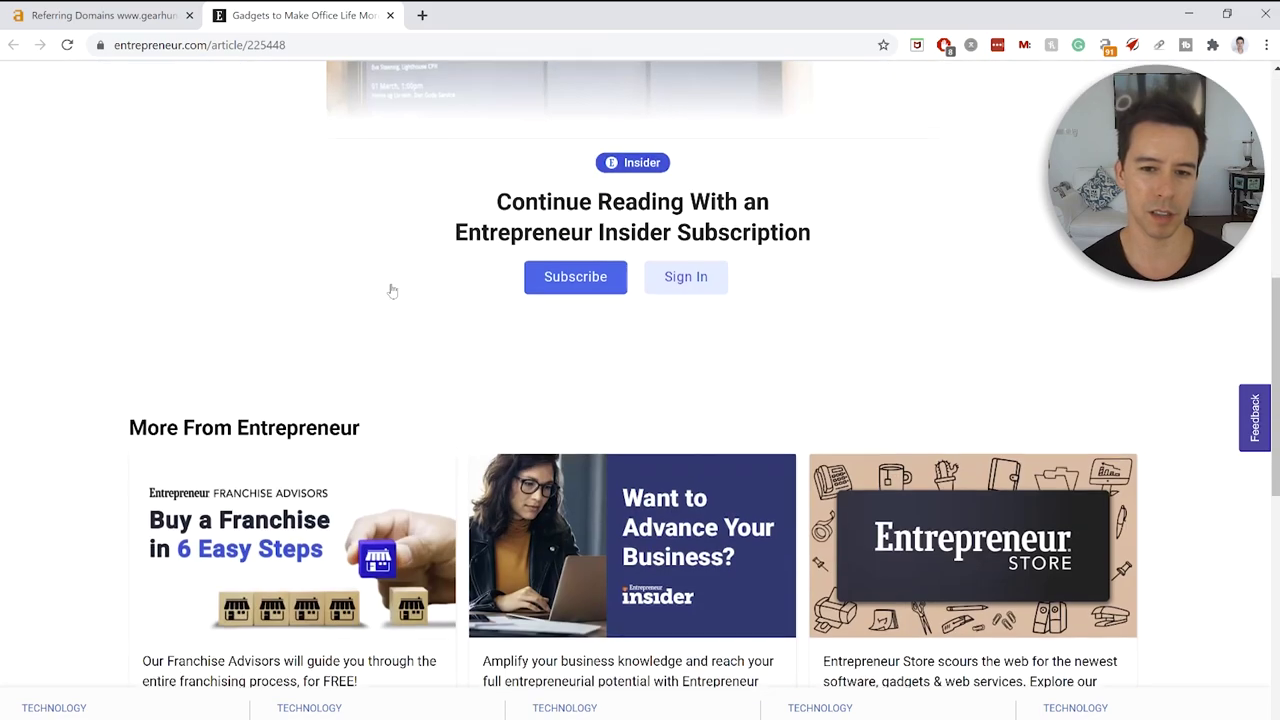
pyautogui.scroll(8, 392, 288)
pyautogui.scroll(-1, 391, 282)
pyautogui.scroll(-2, 391, 282)
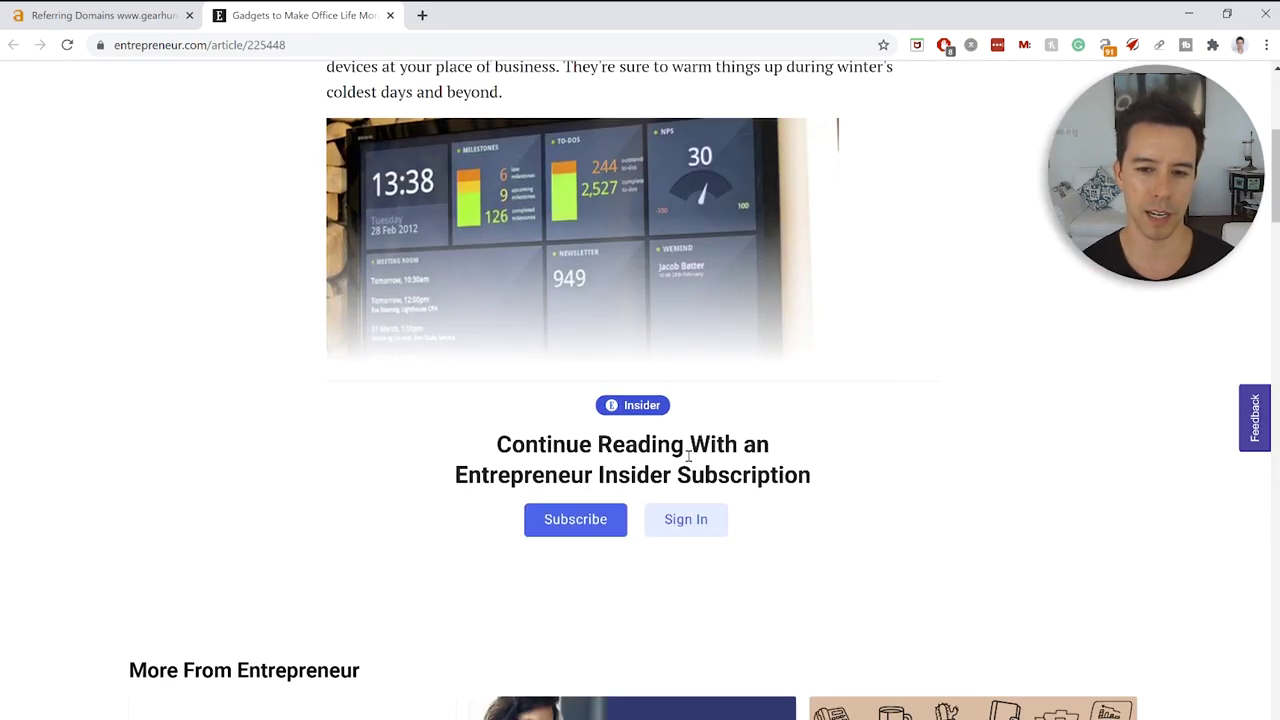
pyautogui.scroll(2, 593, 447)
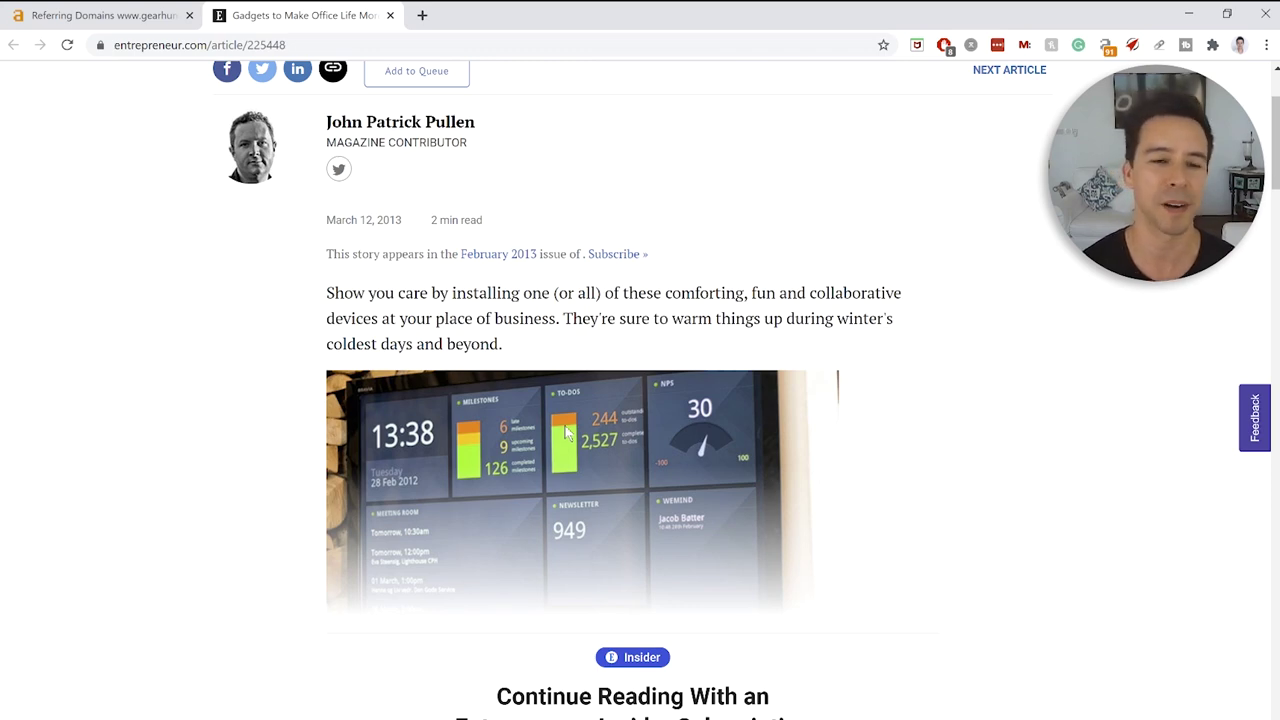
# Return to the Gear Hungry referring domains, expand the lifehacker.com backlinks, and review its referring pages alongside the other high-DR domains
pyautogui.click(147, 22)
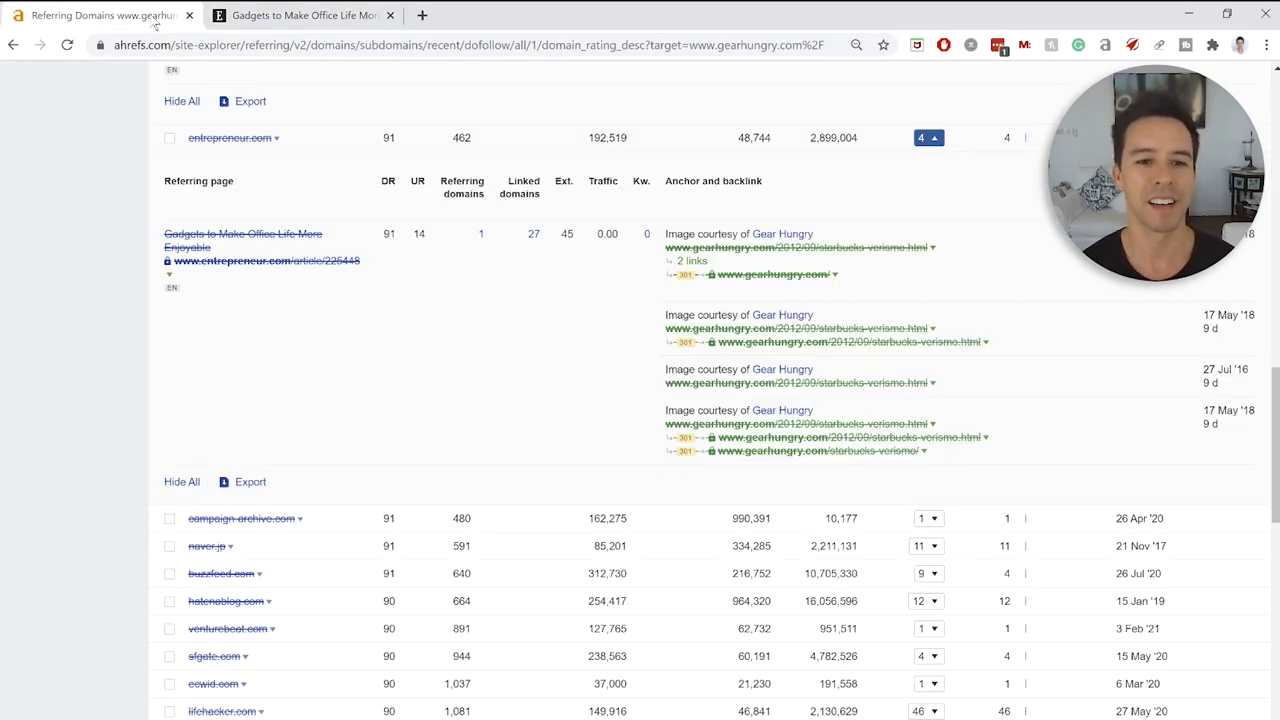
pyautogui.scroll(-5, 366, 457)
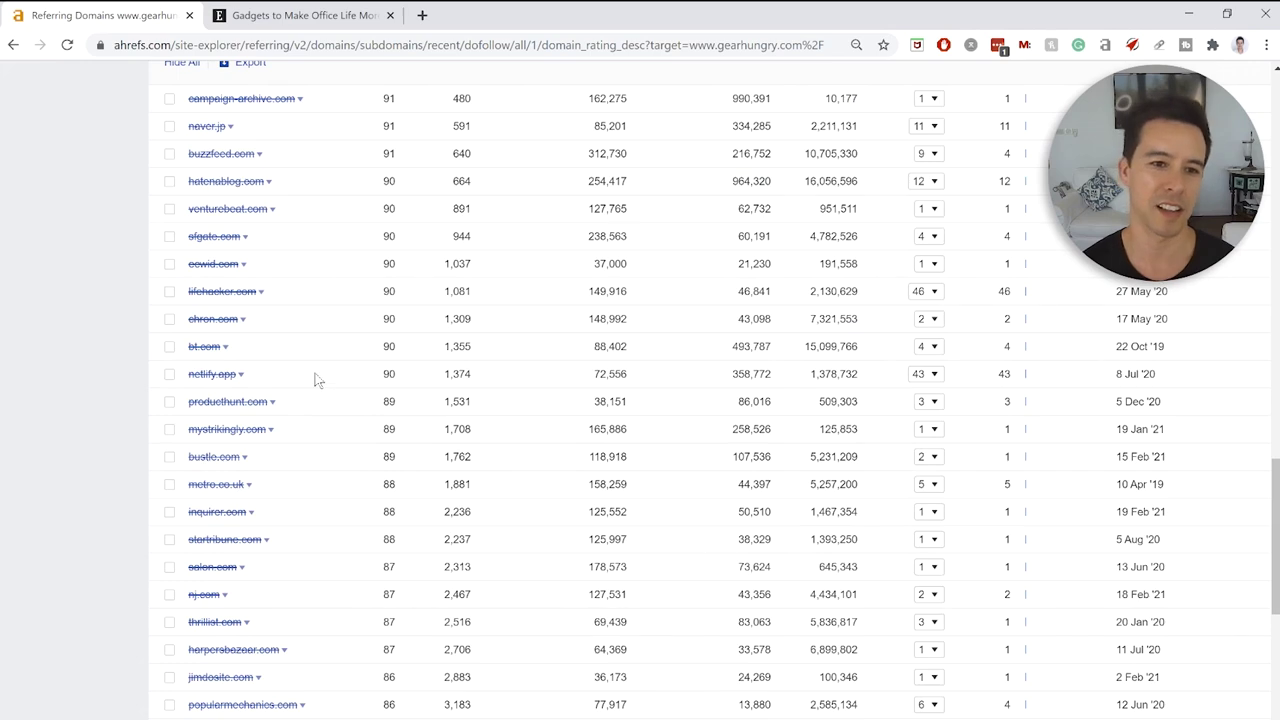
pyautogui.click(926, 292)
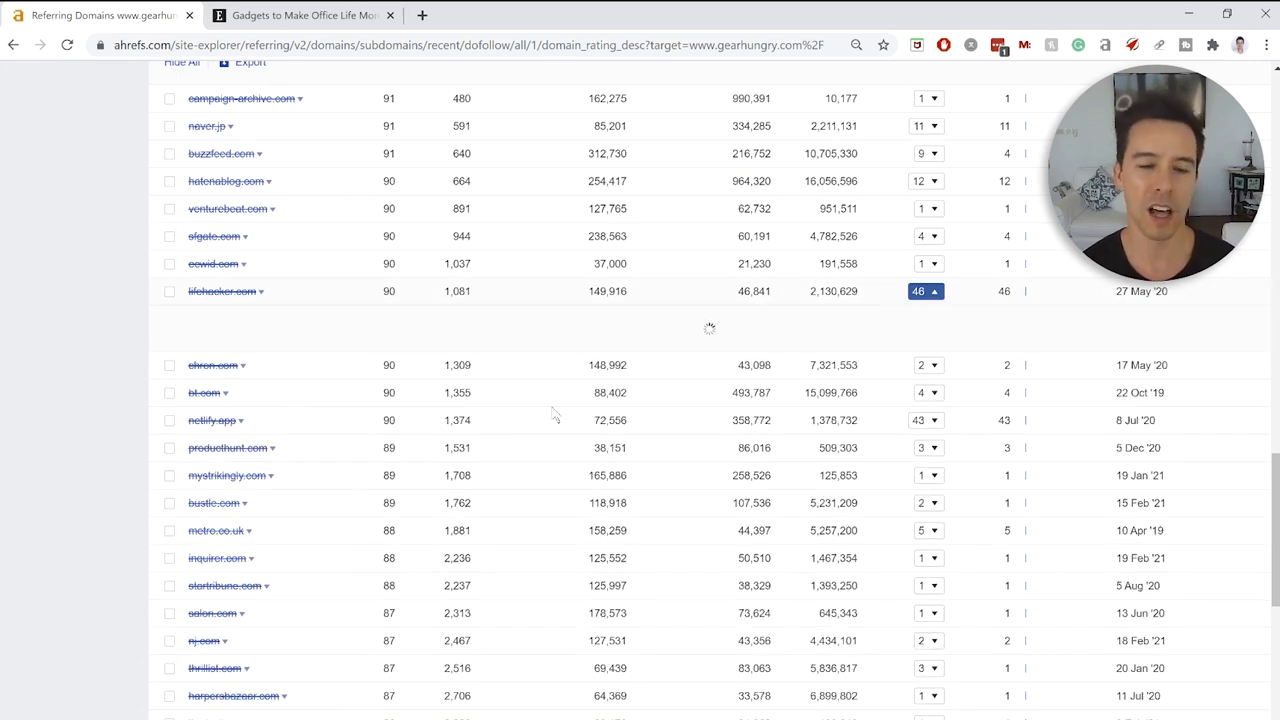
pyautogui.scroll(-8, 555, 415)
pyautogui.scroll(10, 555, 415)
pyautogui.scroll(-5, 555, 415)
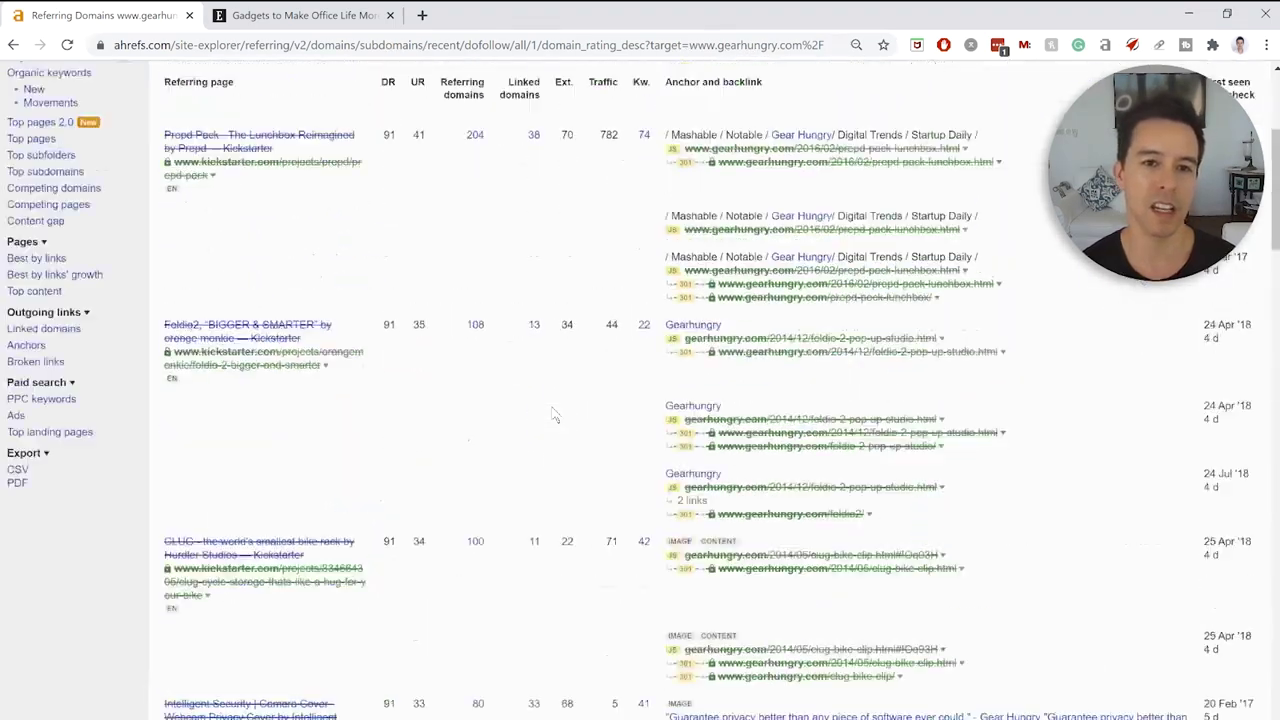
pyautogui.scroll(3, 555, 415)
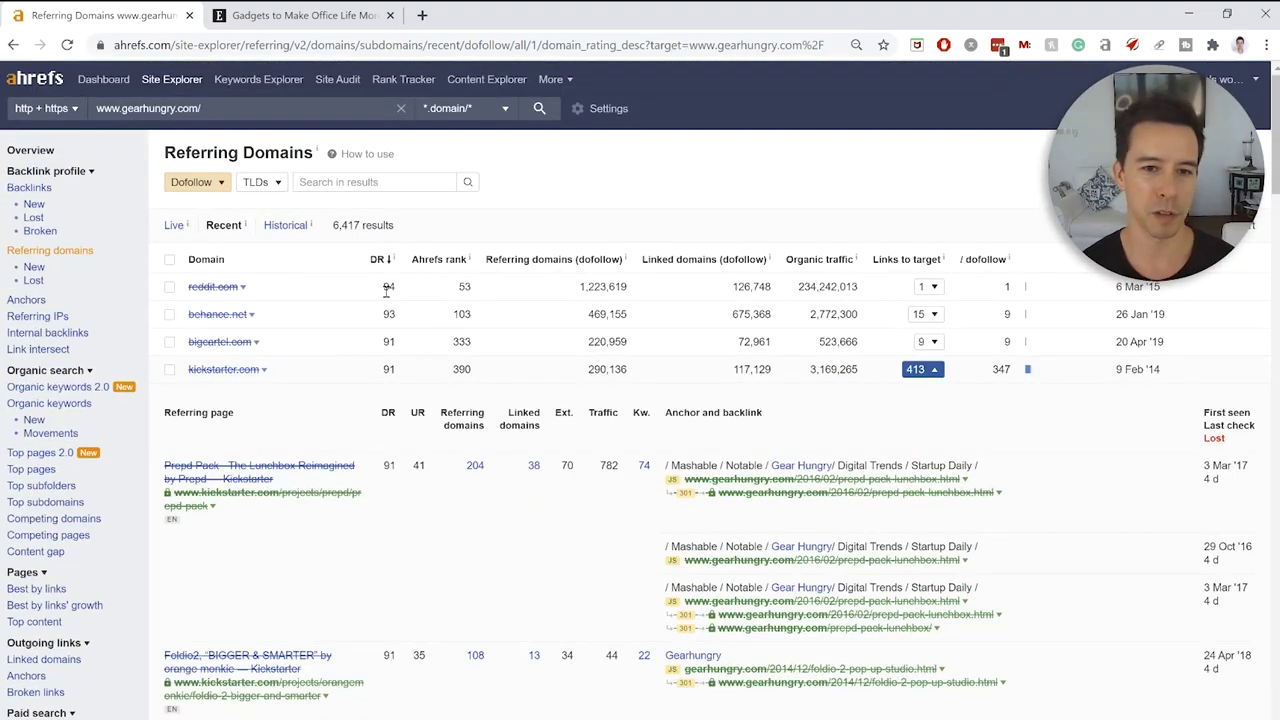
pyautogui.scroll(-20, 390, 286)
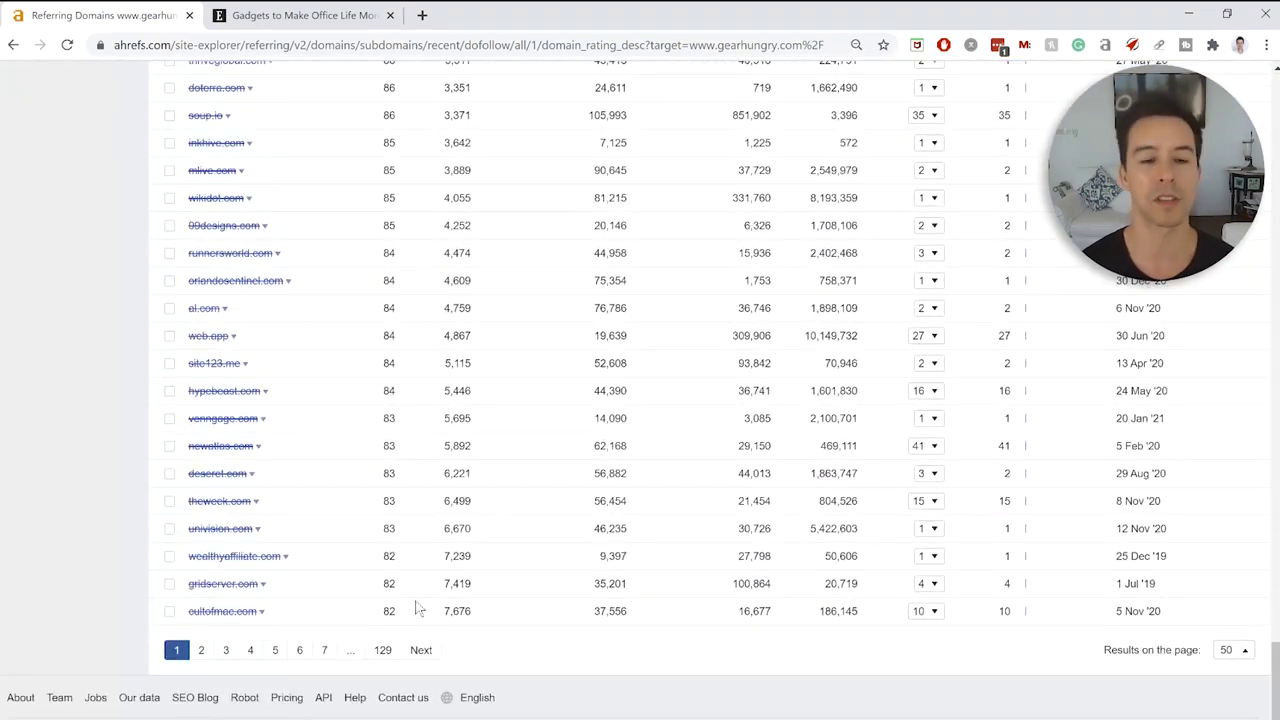
pyautogui.scroll(10, 418, 608)
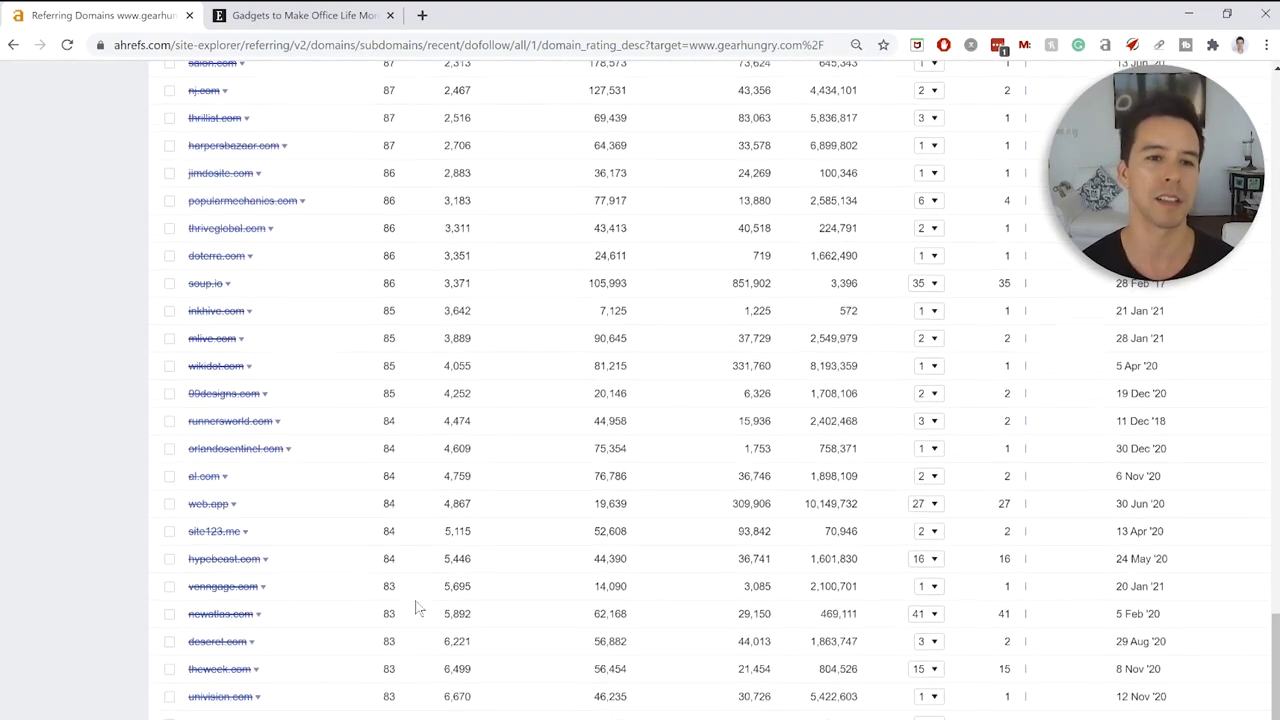
pyautogui.scroll(1, 418, 608)
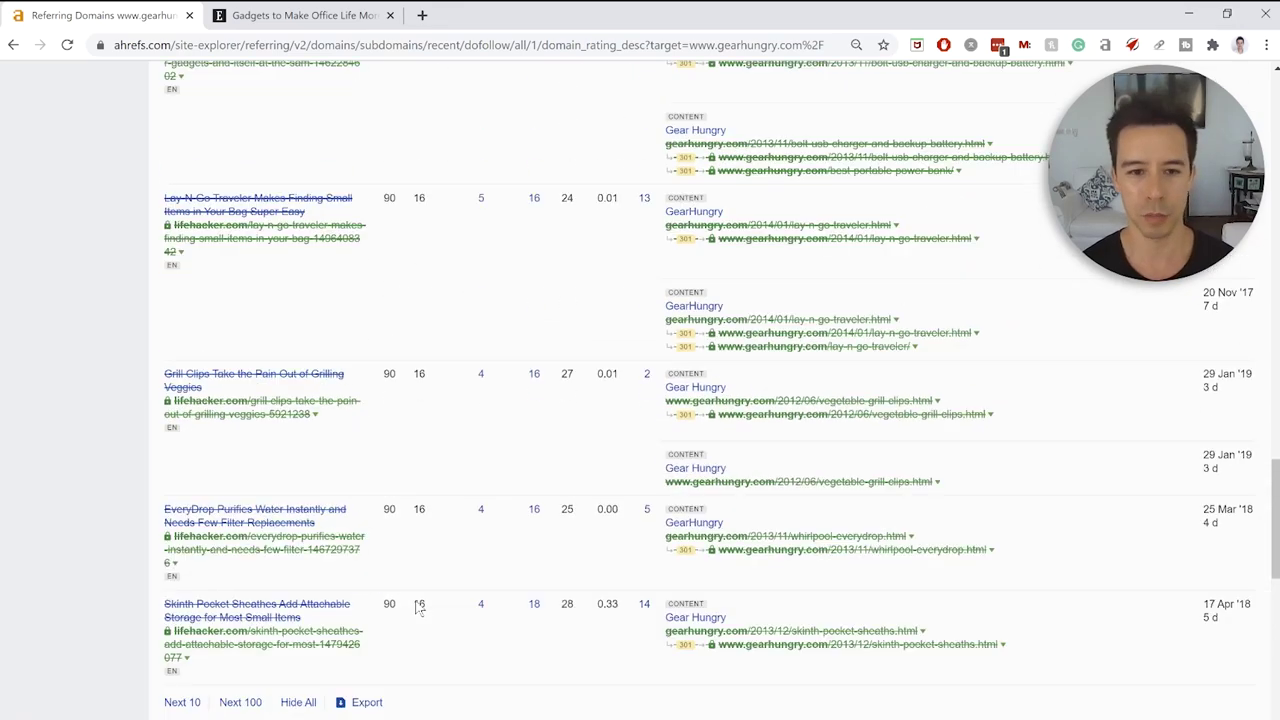
pyautogui.scroll(4, 418, 608)
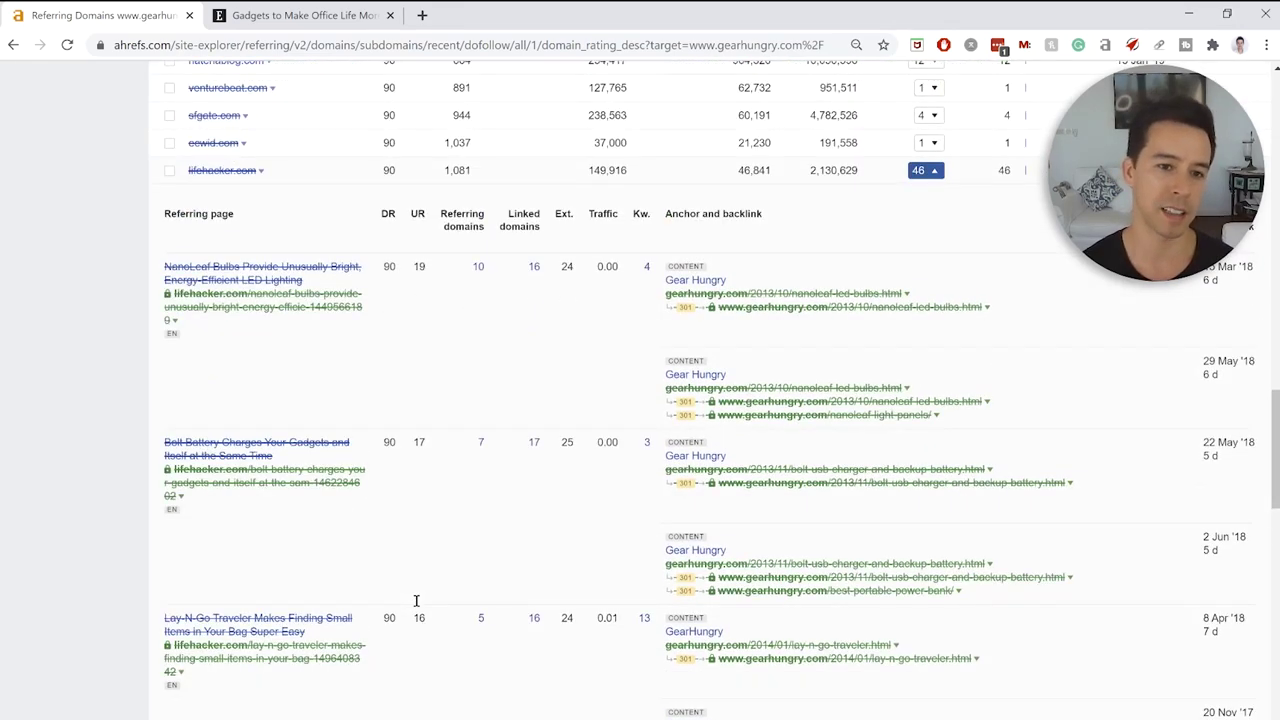
pyautogui.scroll(4, 416, 600)
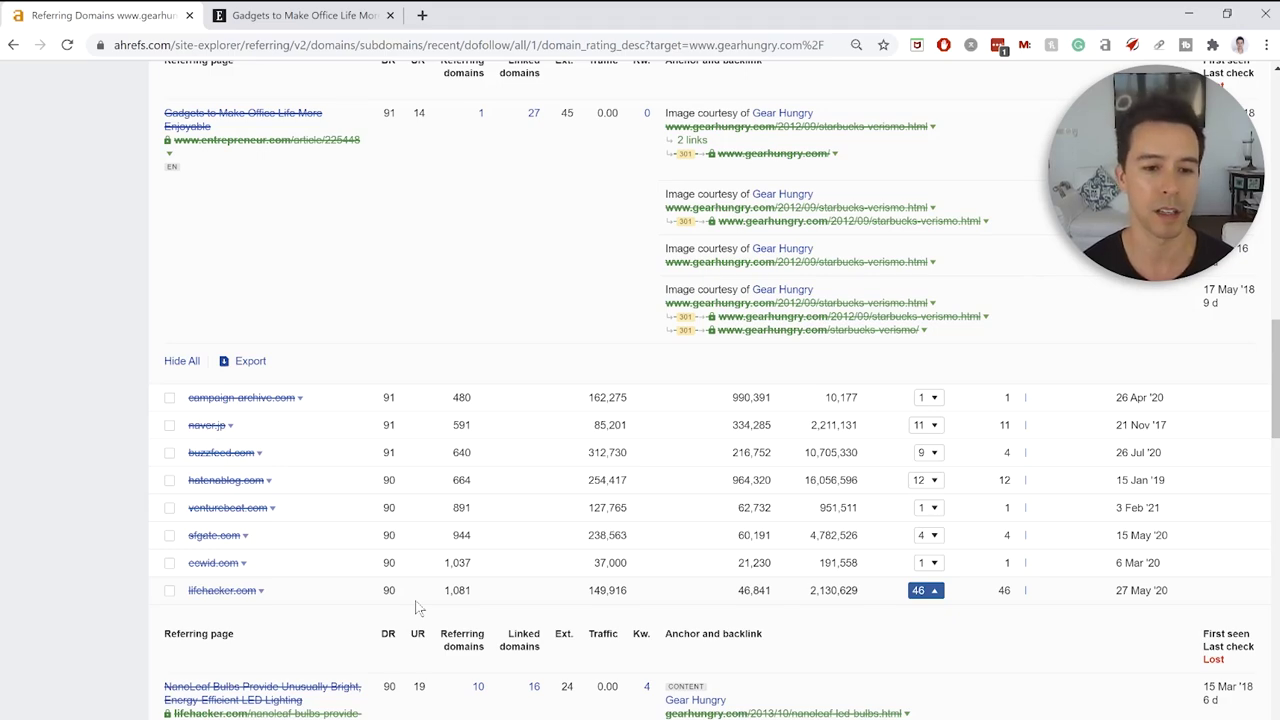
# Expand the thriveglobal.com backlinks and open the referring article "The Men Who Sit In Trees" in a new tab
pyautogui.scroll(-12, 418, 608)
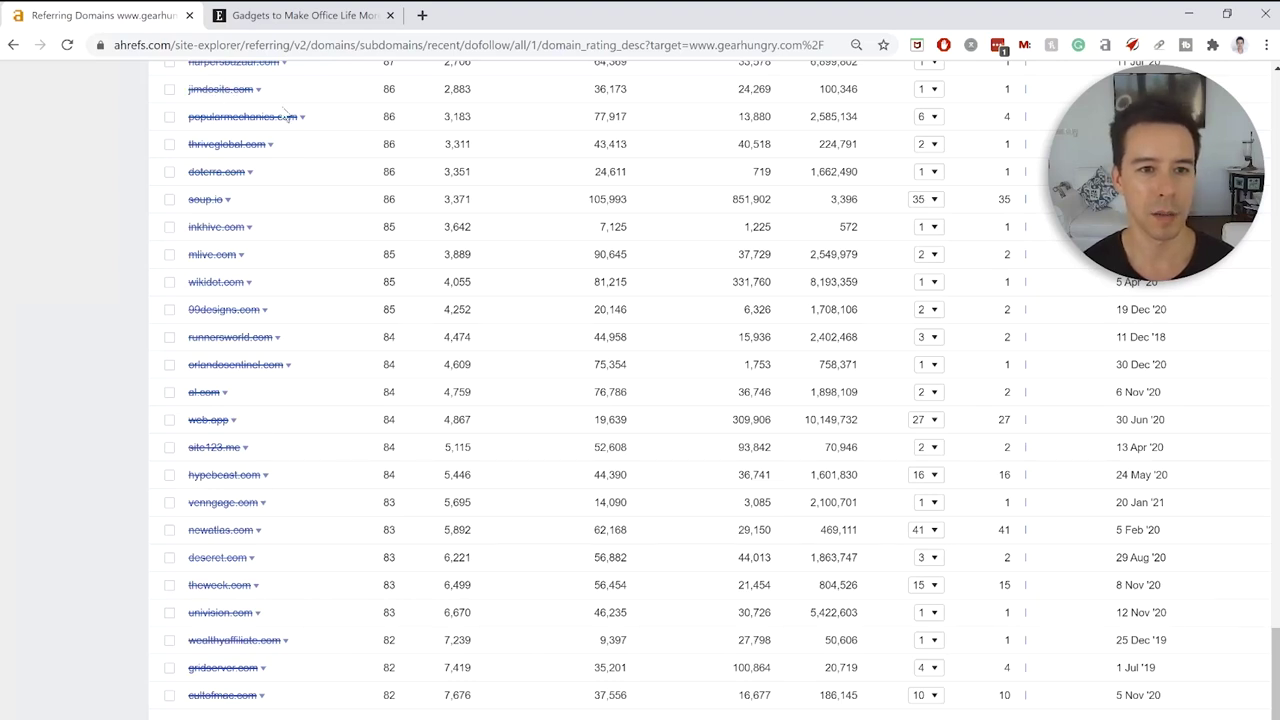
pyautogui.click(929, 144)
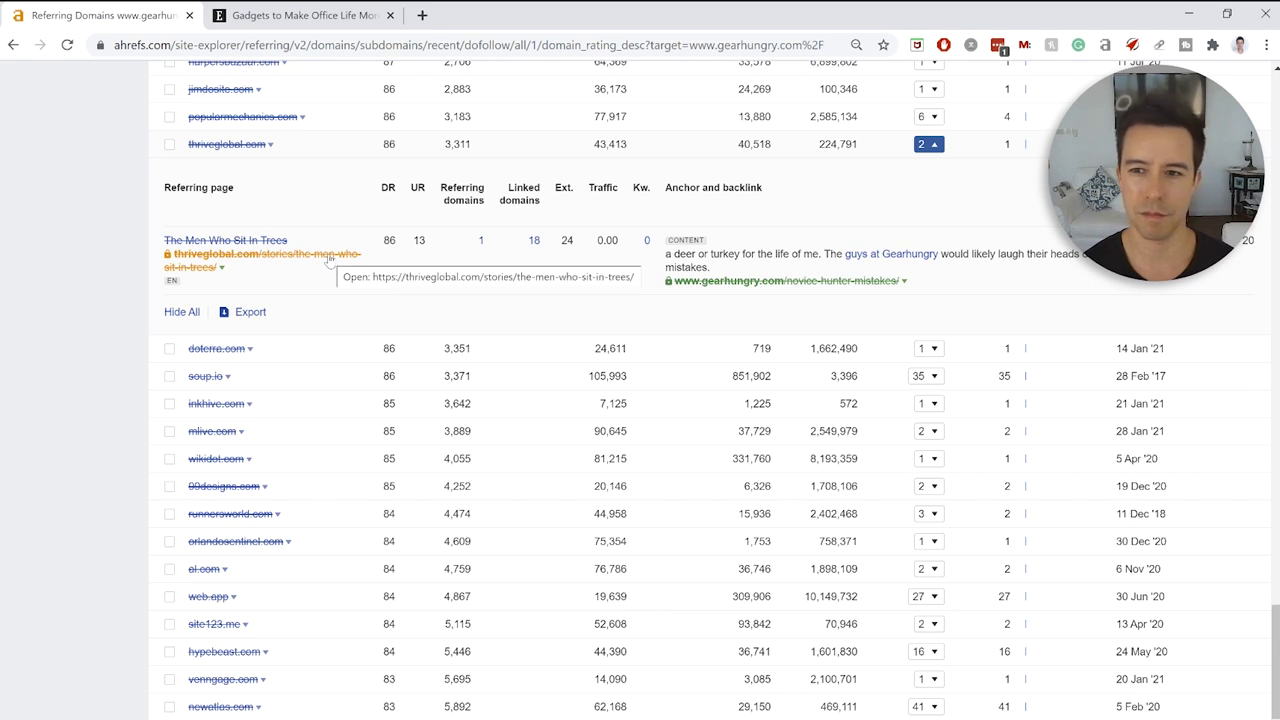
pyautogui.middleClick(328, 258)
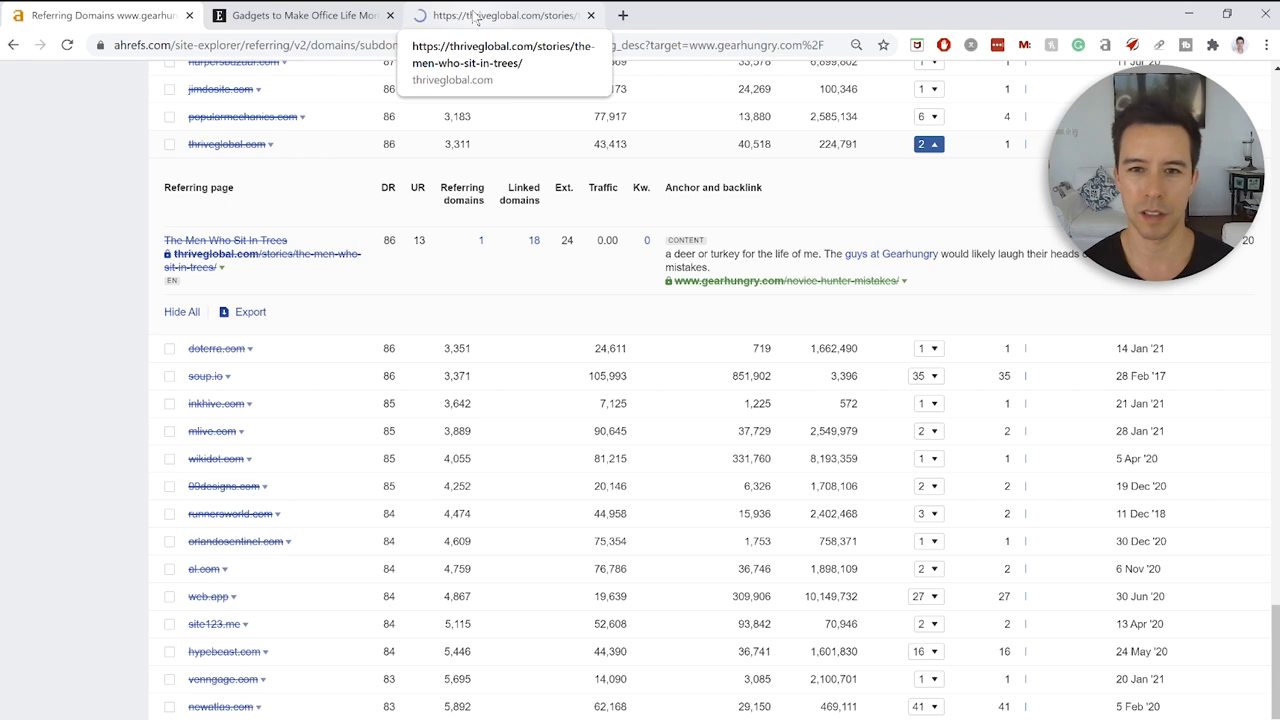
pyautogui.click(476, 16)
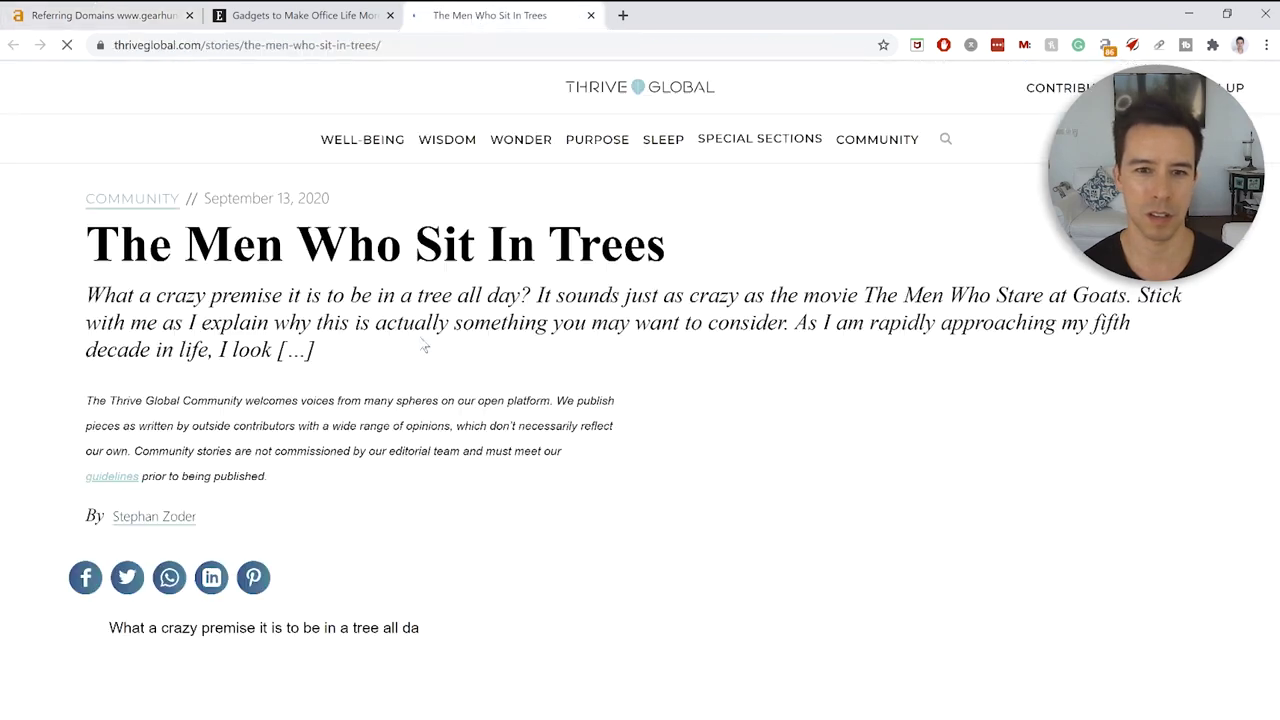
# Find "the guys" in the article to locate the Gearhungry link, and skim the surrounding content from end to beginning
pyautogui.hotkey('ctrl', 'f')
pyautogui.write('the guys')
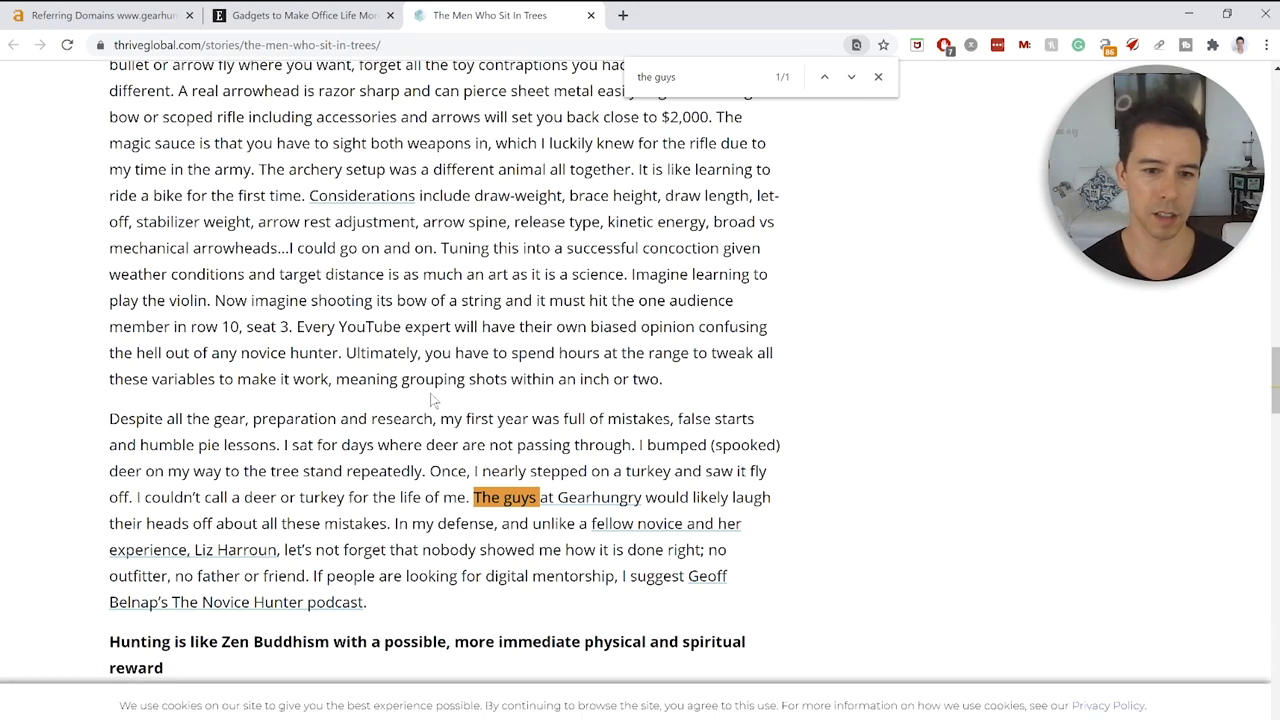
pyautogui.scroll(-3, 434, 396)
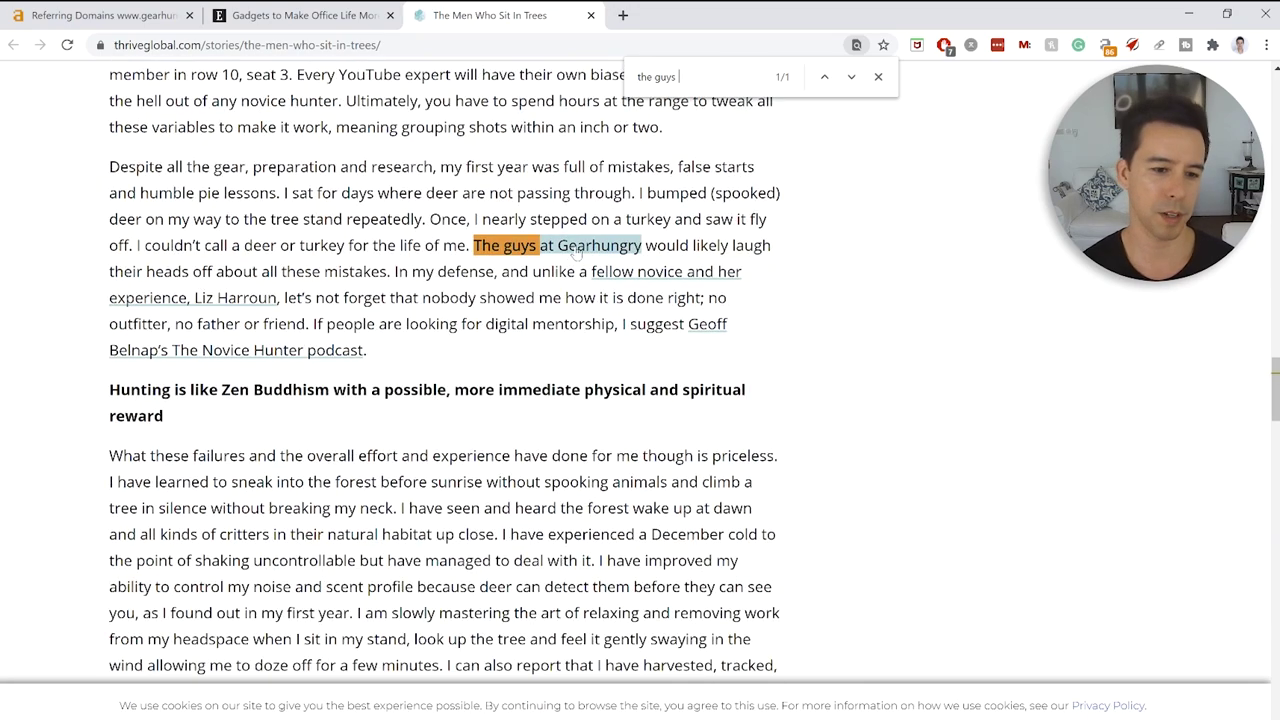
pyautogui.scroll(-20, 577, 253)
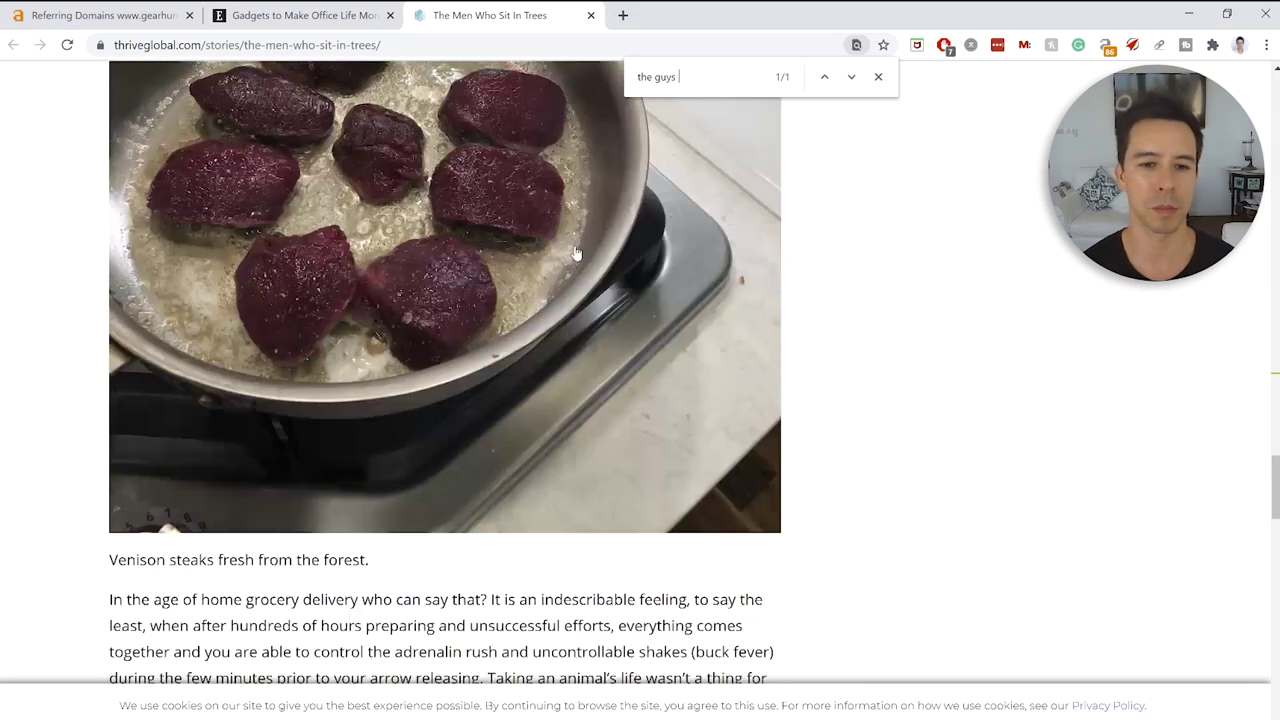
pyautogui.scroll(-3, 577, 253)
pyautogui.scroll(20, 555, 300)
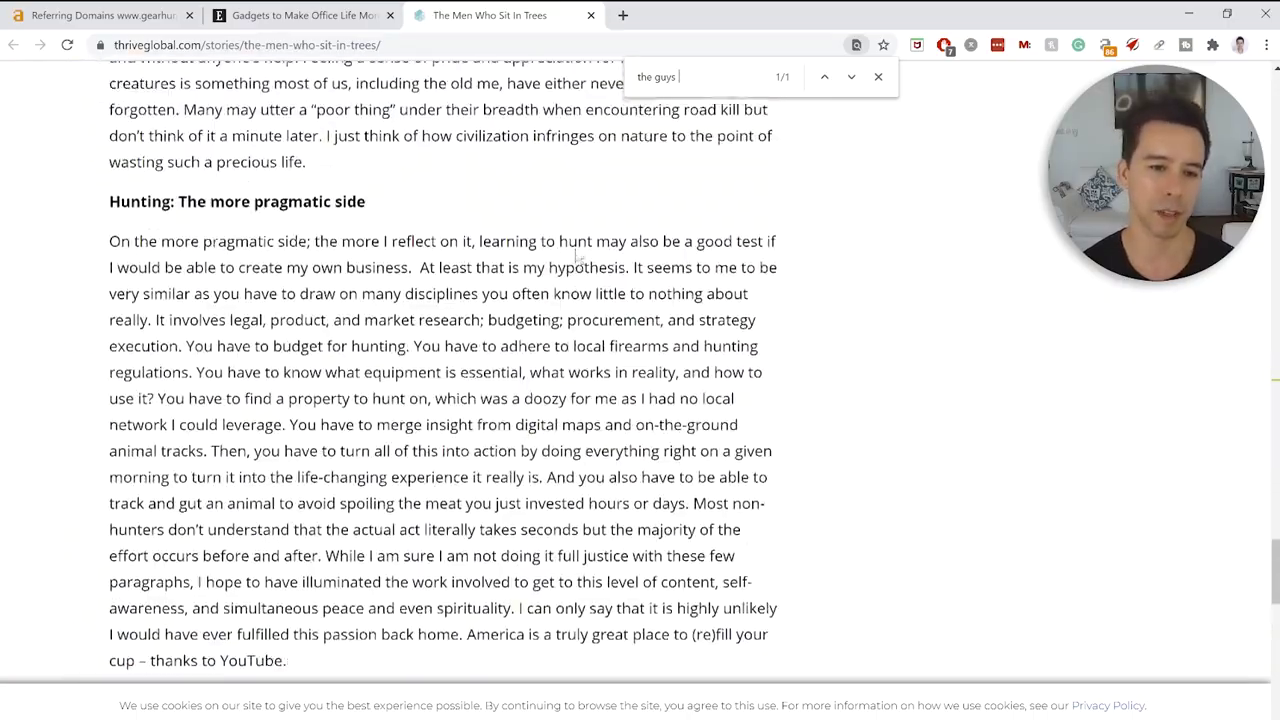
pyautogui.scroll(15, 524, 352)
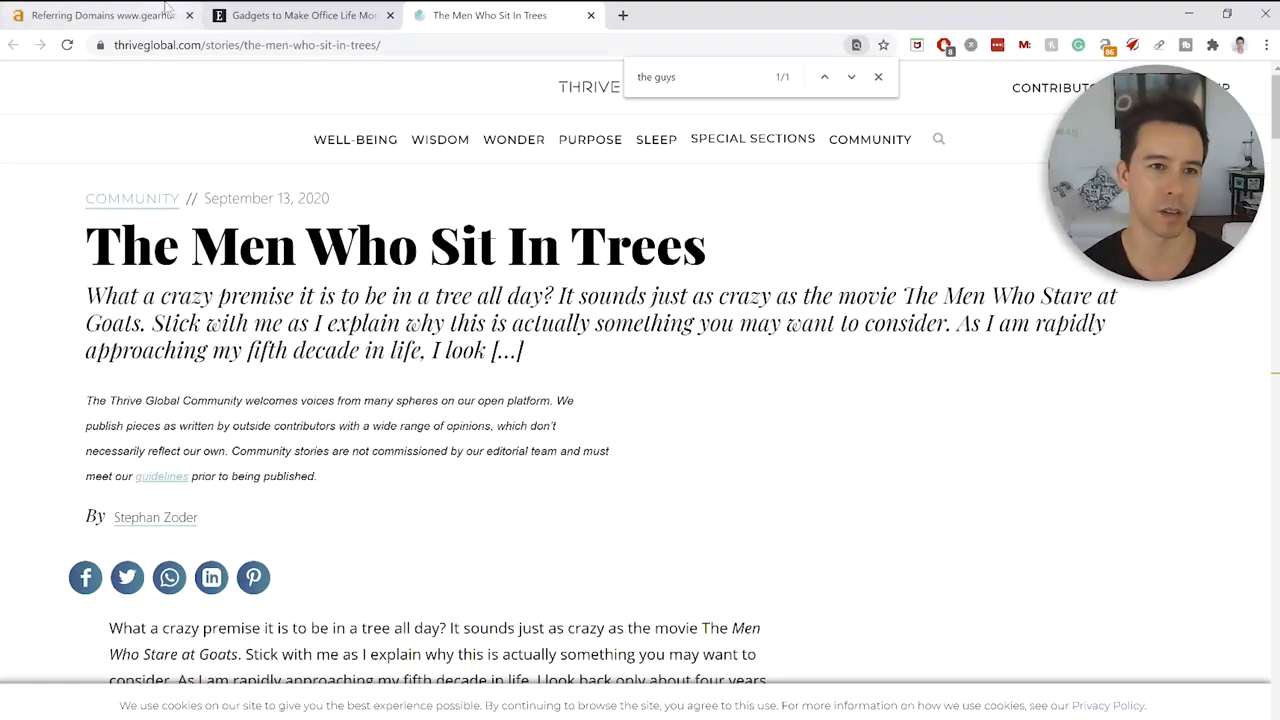
# Go back to the referring domains report and review the whole first page of dofollow domains, including the expanded backlinks
pyautogui.click(100, 15)
pyautogui.scroll(-2, 408, 335)
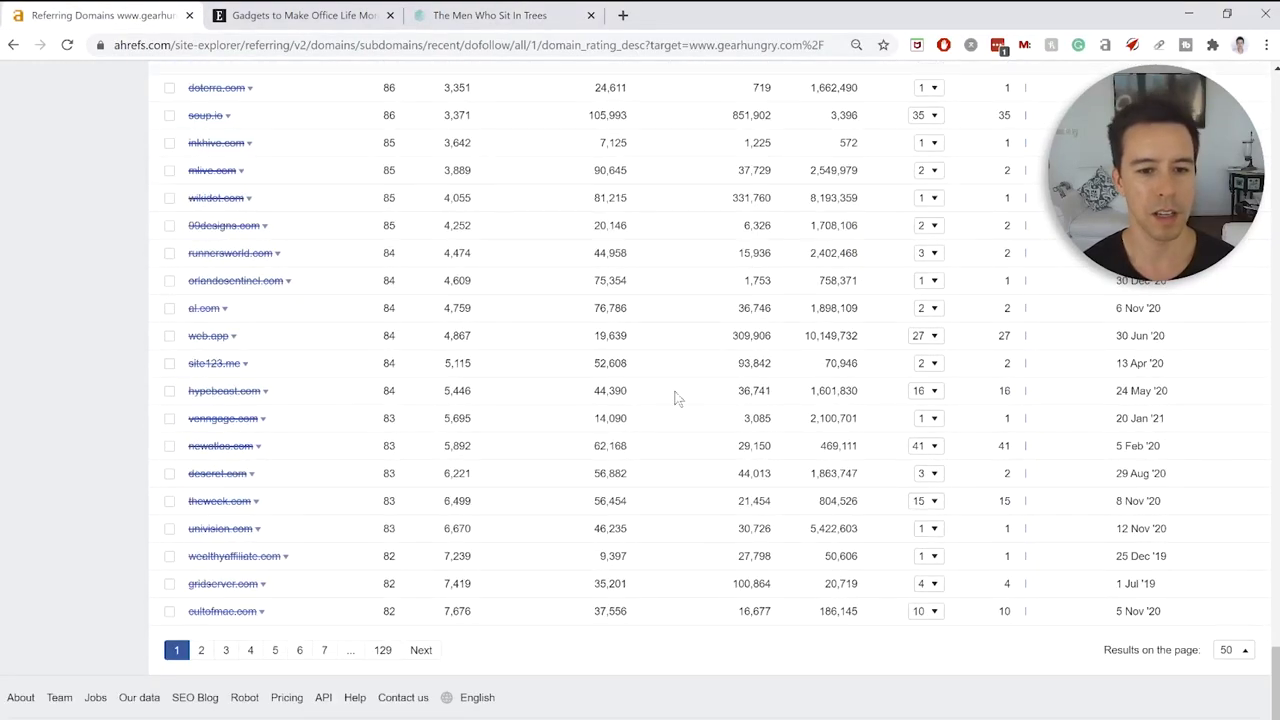
pyautogui.scroll(10, 679, 385)
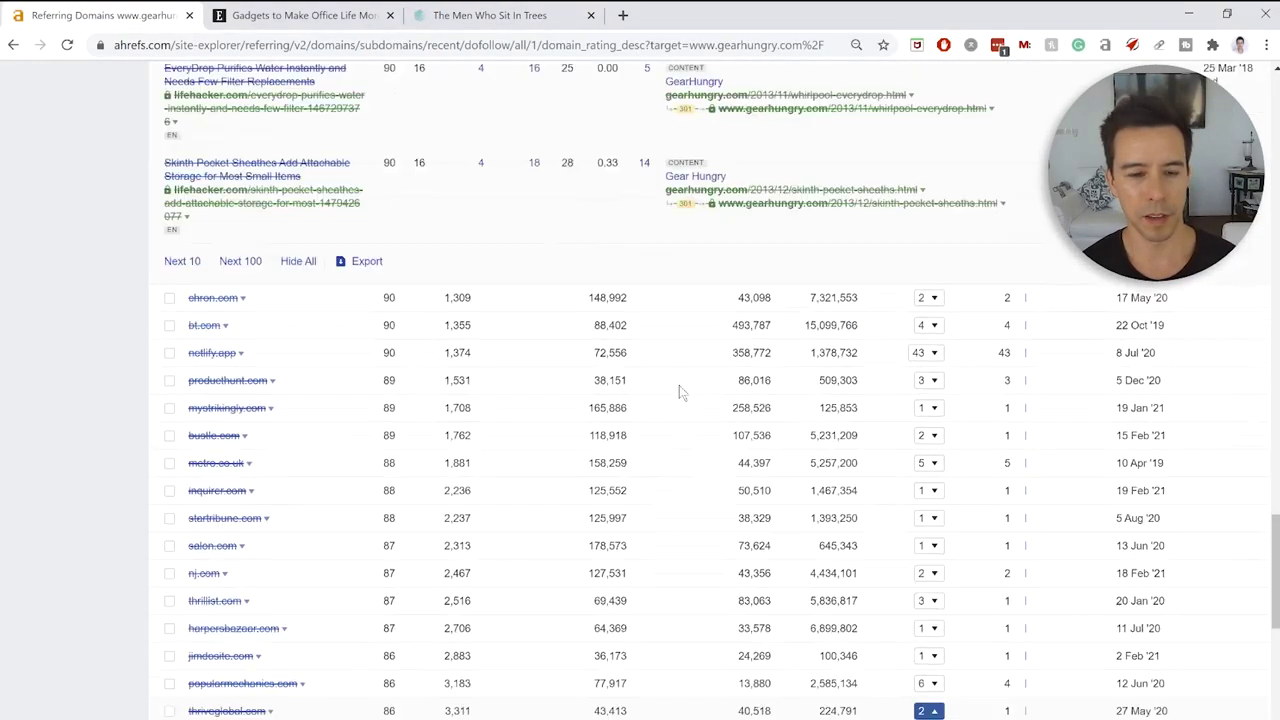
pyautogui.scroll(10, 679, 385)
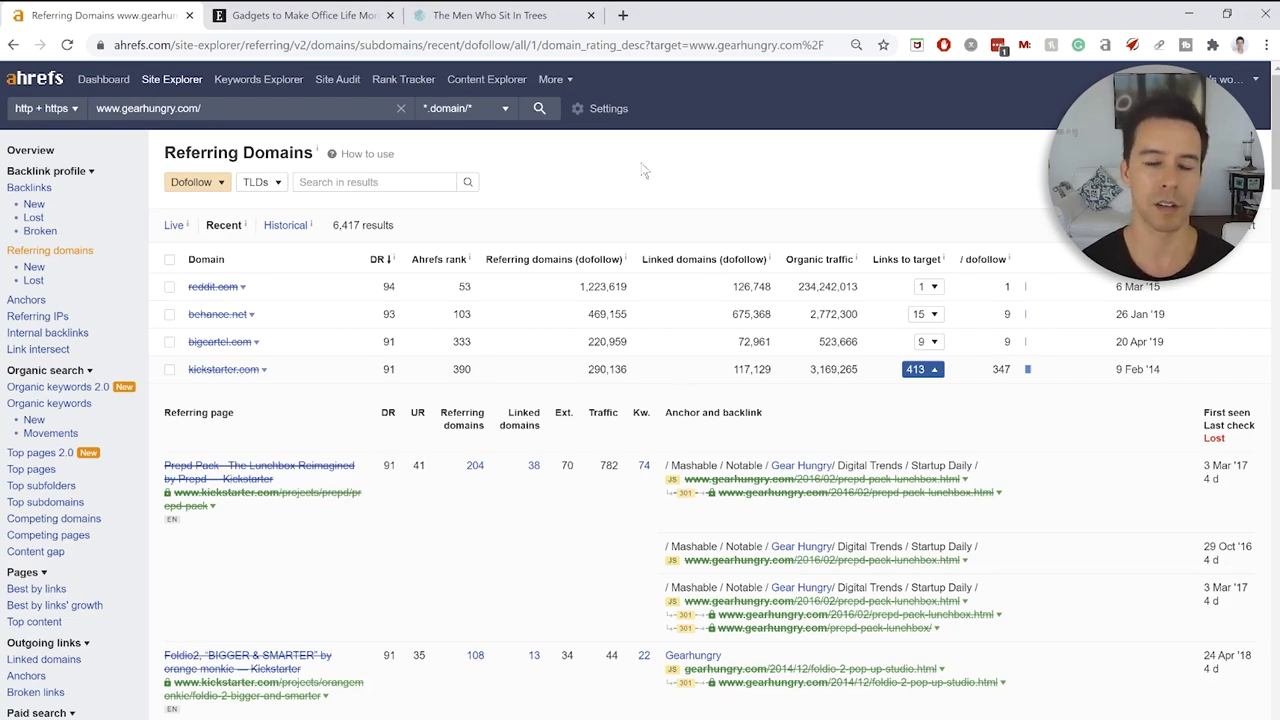
pyautogui.scroll(-20, 652, 266)
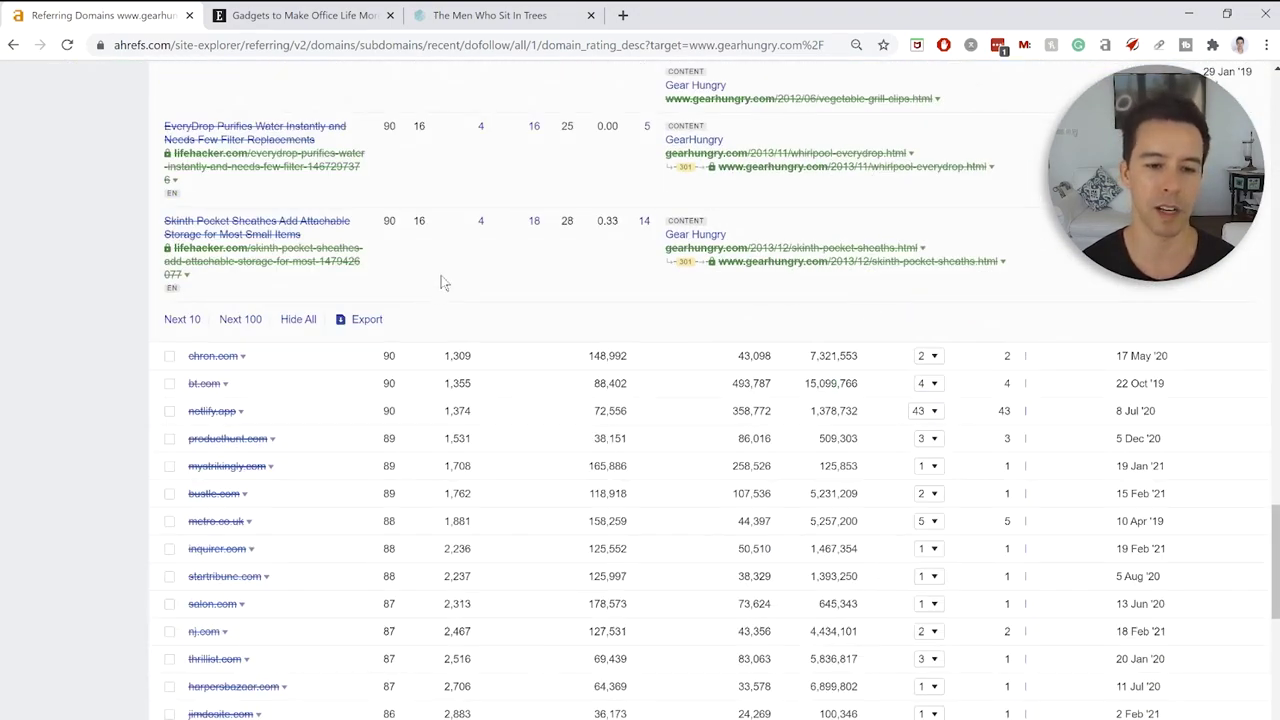
pyautogui.scroll(-12, 441, 280)
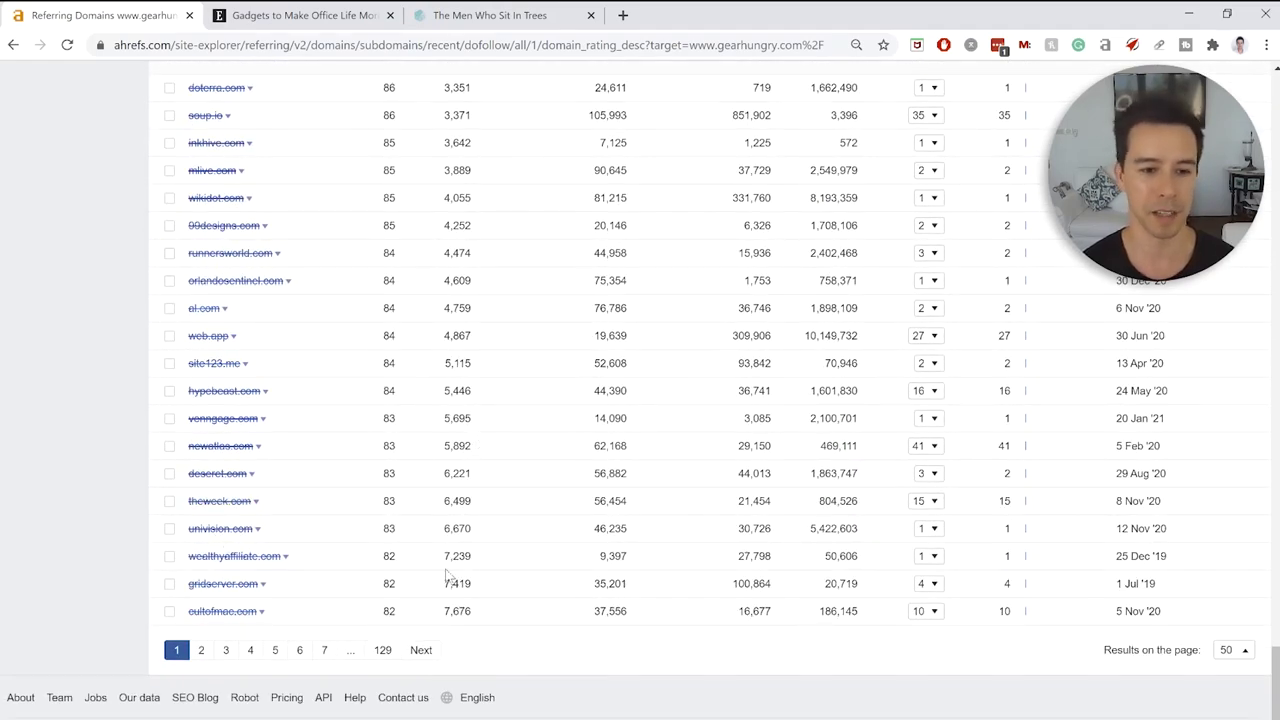
pyautogui.scroll(10, 414, 606)
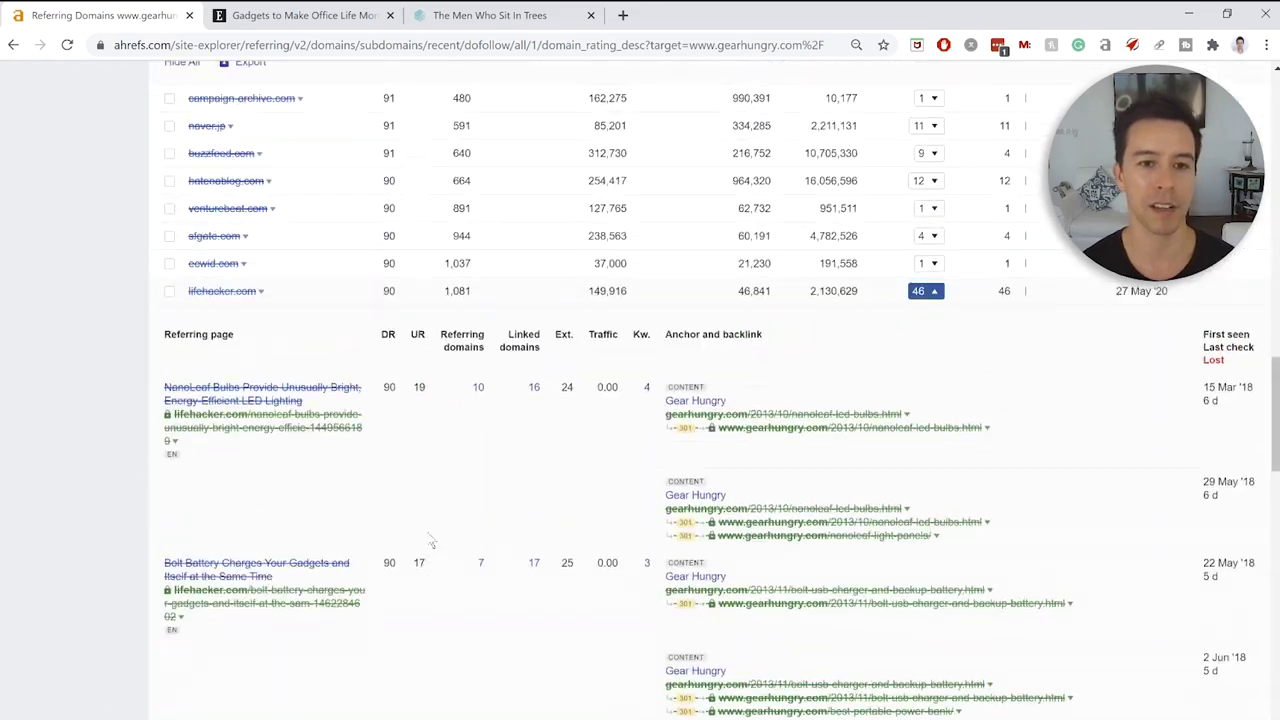
pyautogui.scroll(10, 432, 541)
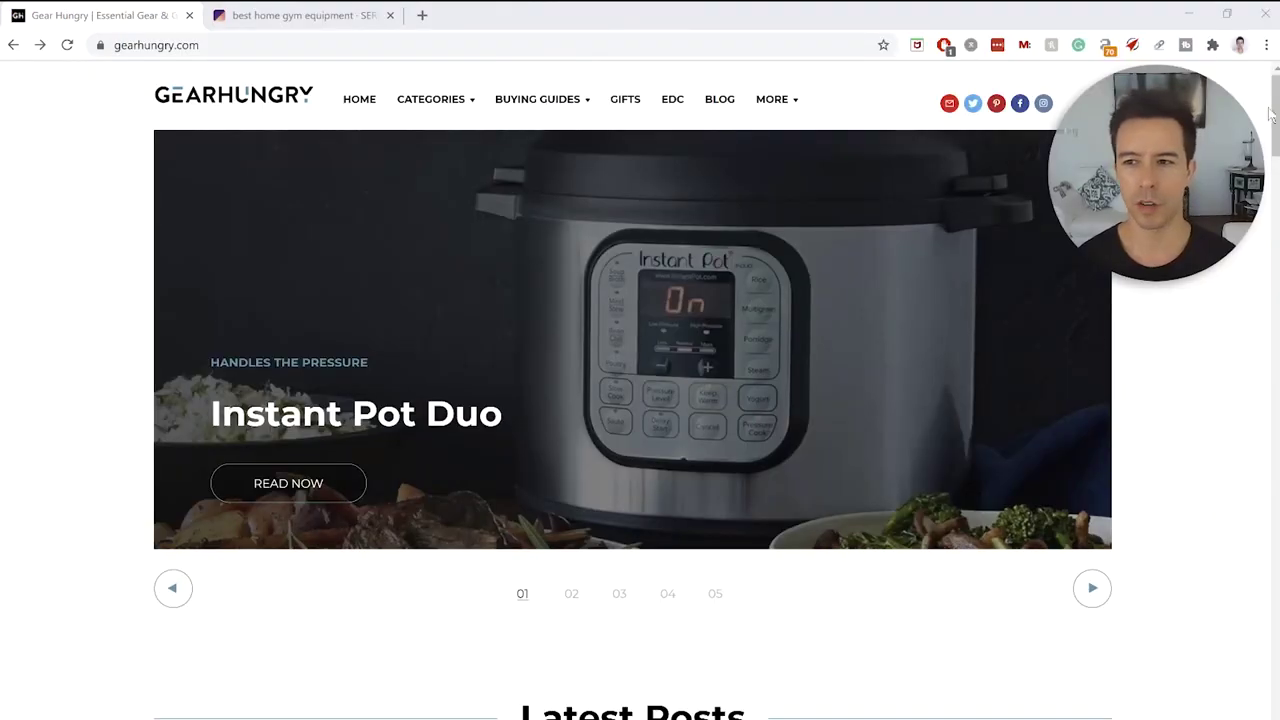
# Browse the Gear Hungry homepage to its Featured section, open "Best Gym Equipment For Your Home in 2021", and skim the article
pyautogui.scroll(-2, 1270, 115)
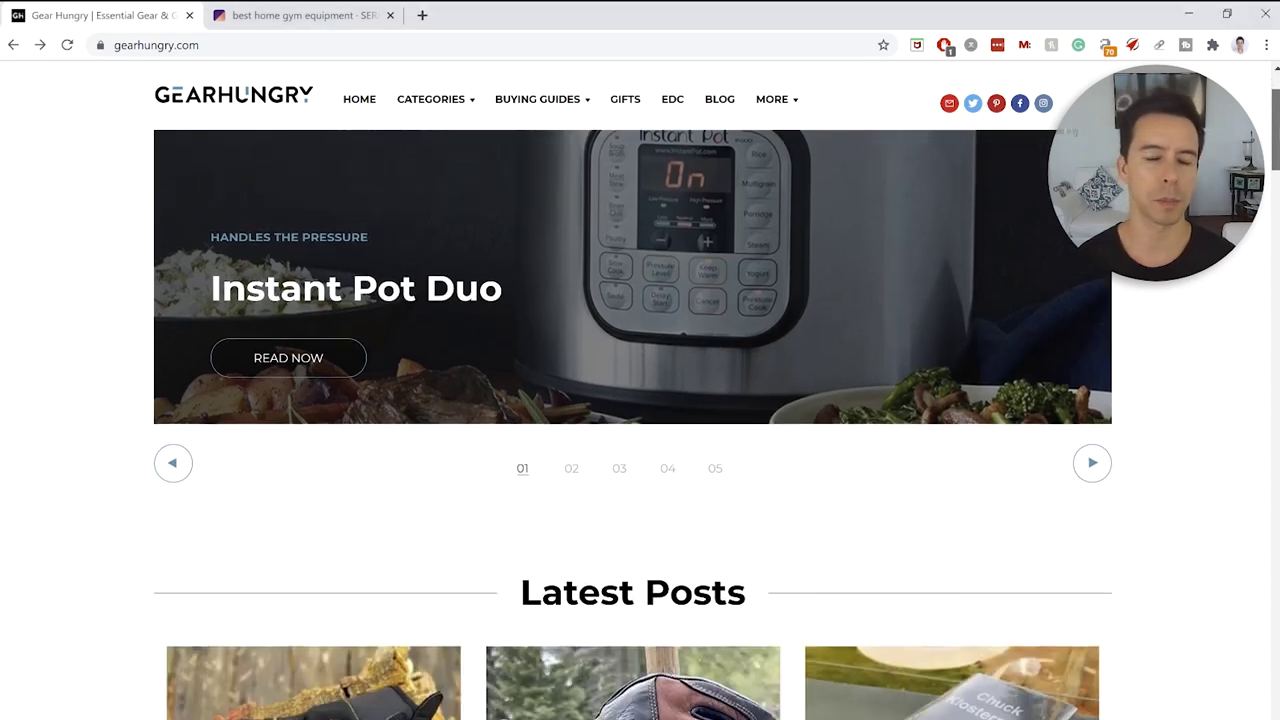
pyautogui.scroll(-3, 632, 424)
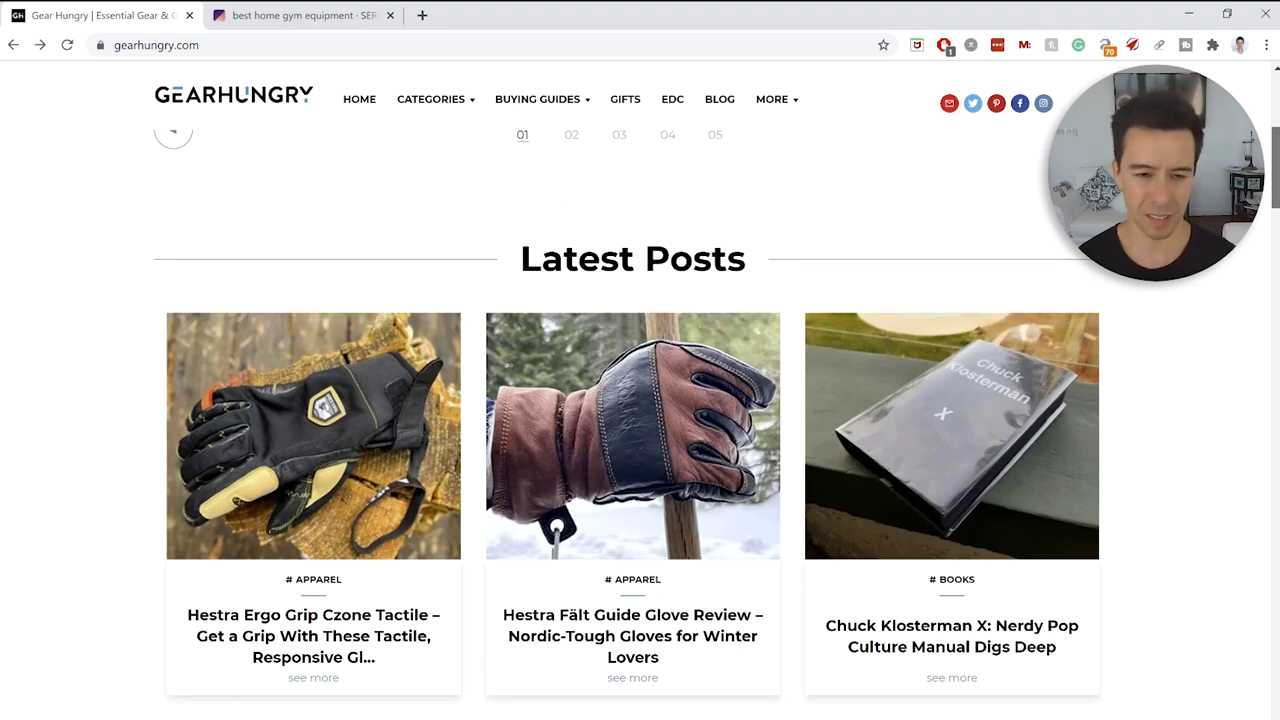
pyautogui.moveTo(1275, 196); pyautogui.dragTo(1275, 366)
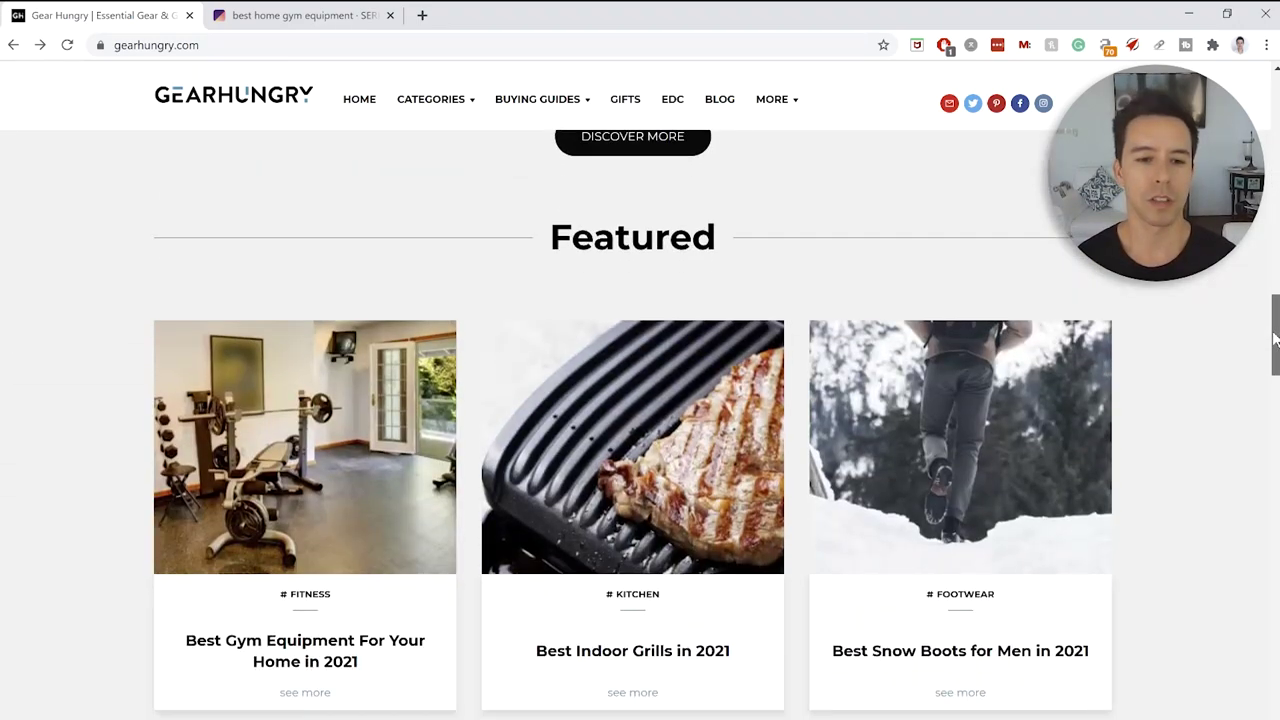
pyautogui.click(432, 514)
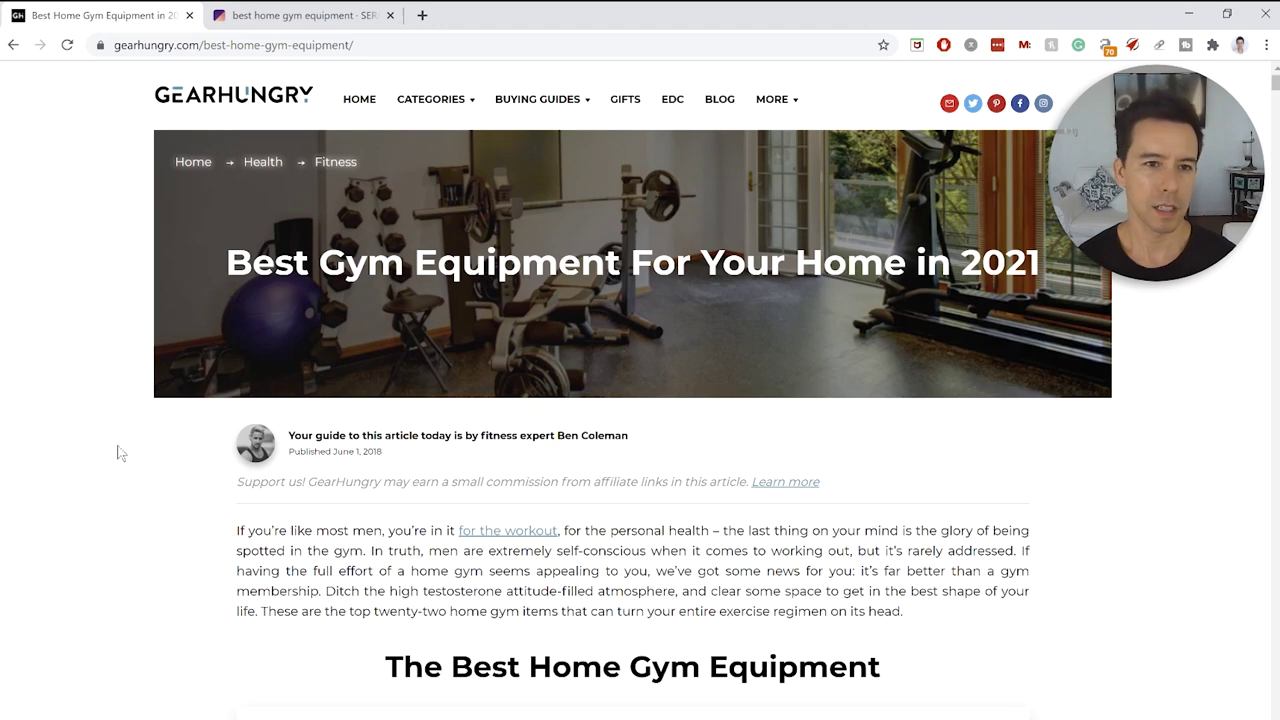
pyautogui.scroll(-6, 129, 447)
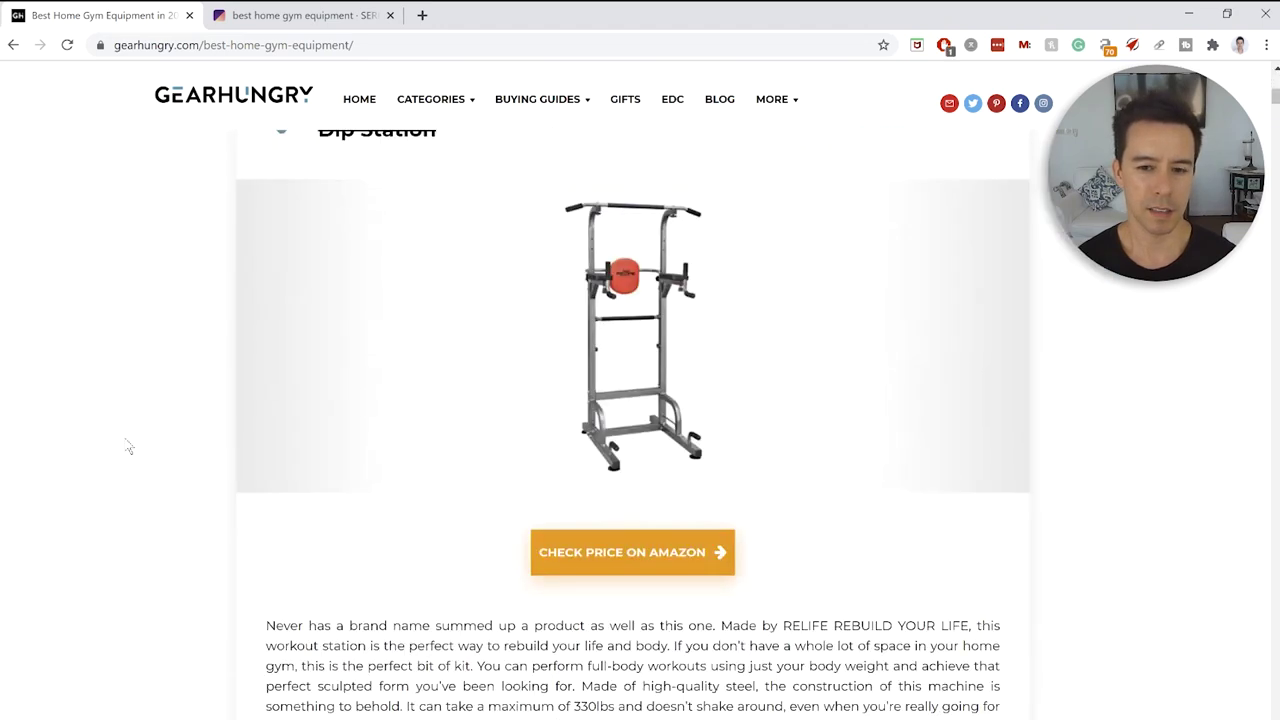
pyautogui.scroll(6, 129, 447)
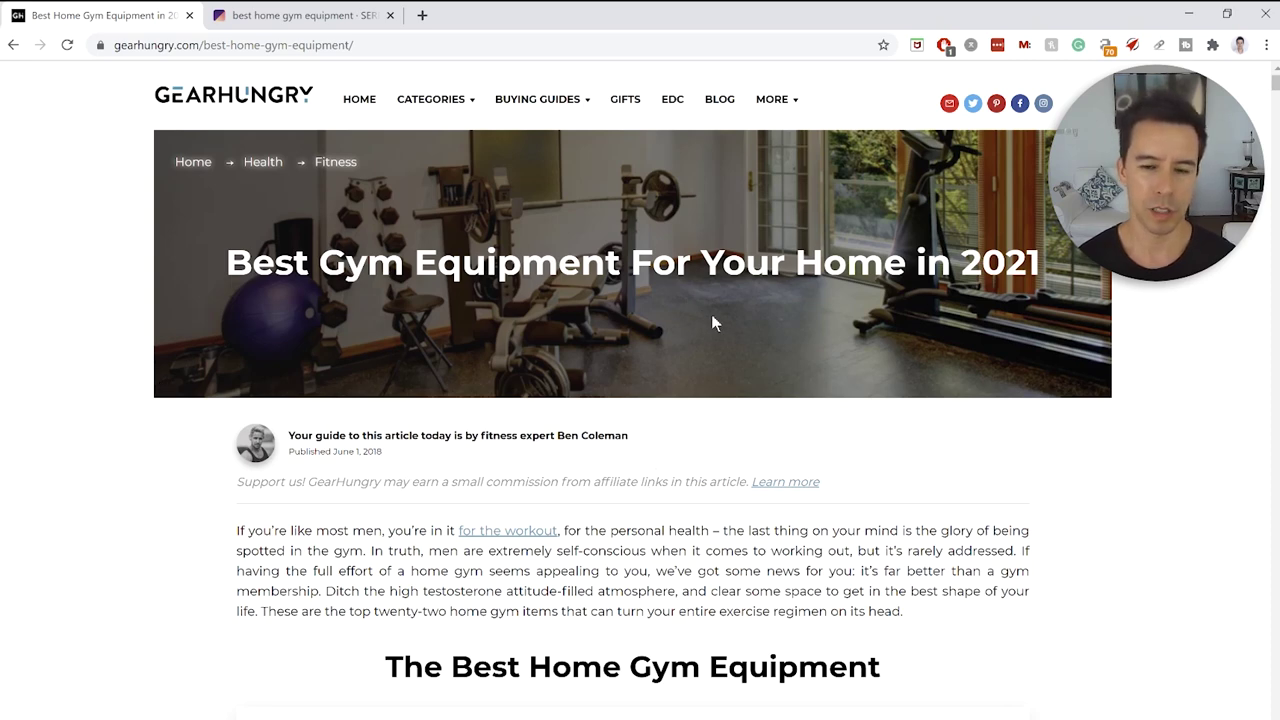
pyautogui.scroll(-3, 275, 341)
pyautogui.scroll(3, 330, 315)
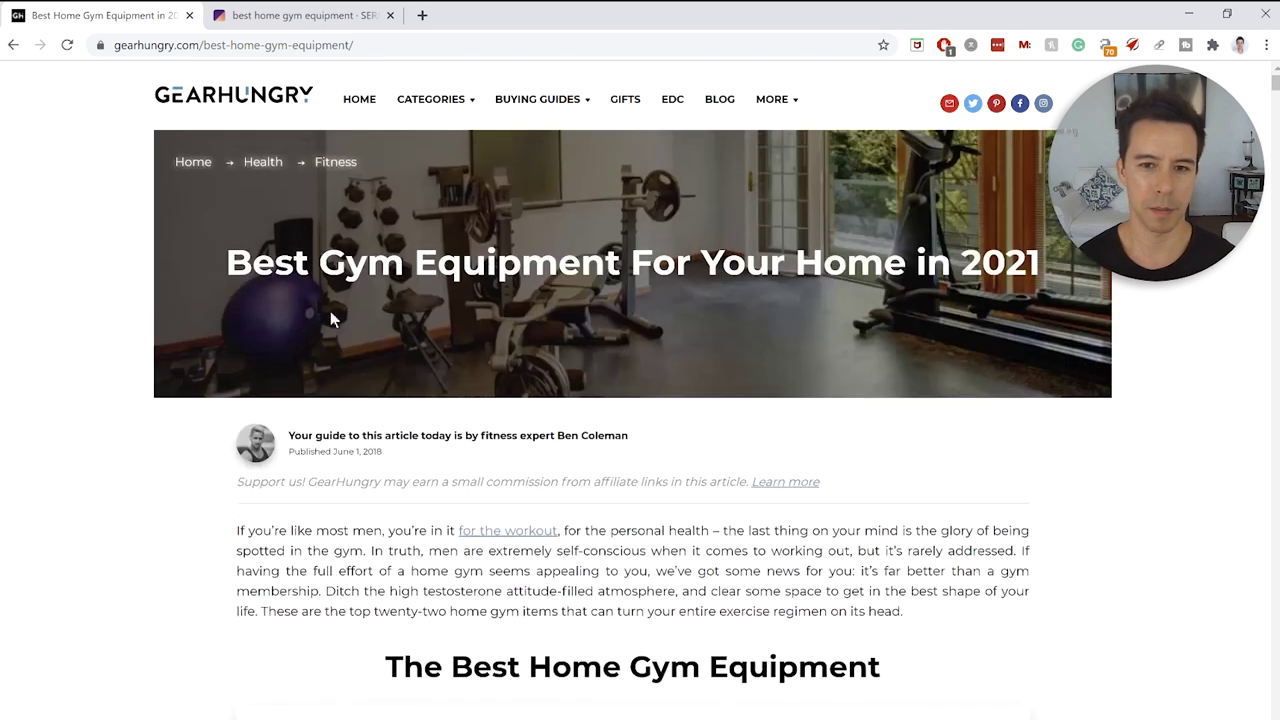
# Open the Coffee buying guides of Gear Hungry in a new tab and switch to it
pyautogui.moveTo(520, 100)
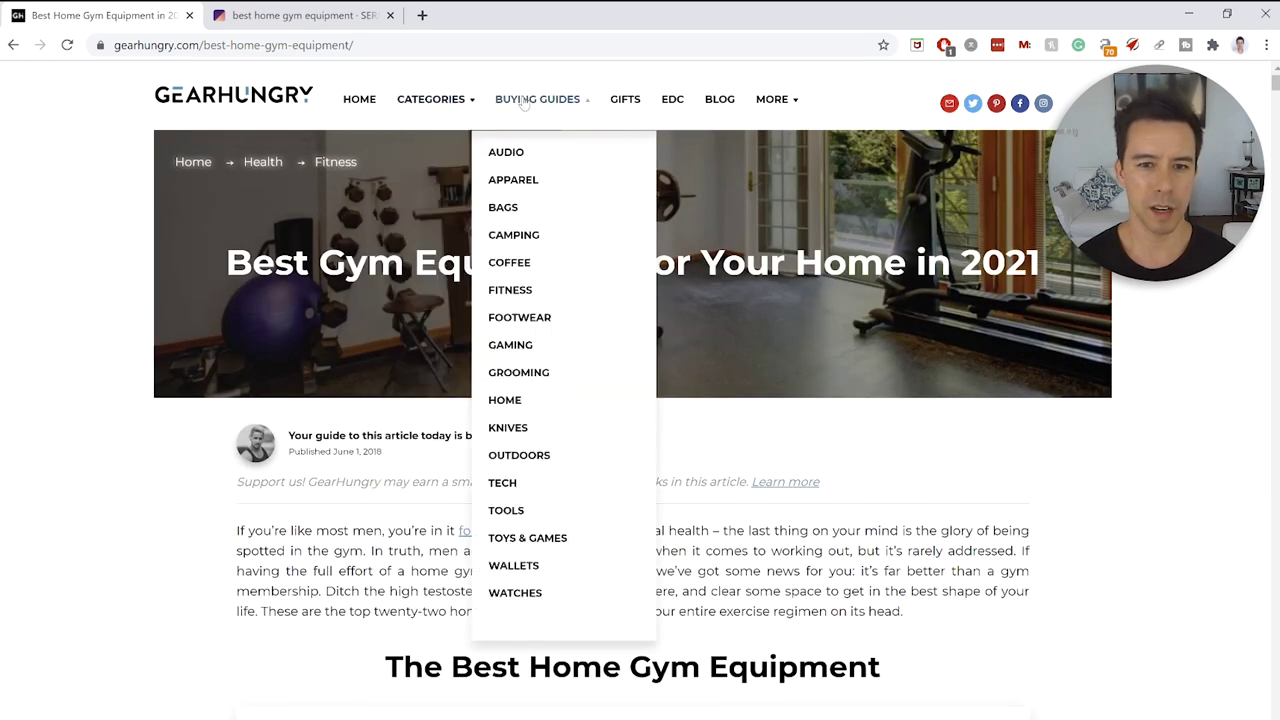
pyautogui.middleClick(513, 261)
pyautogui.click(320, 16)
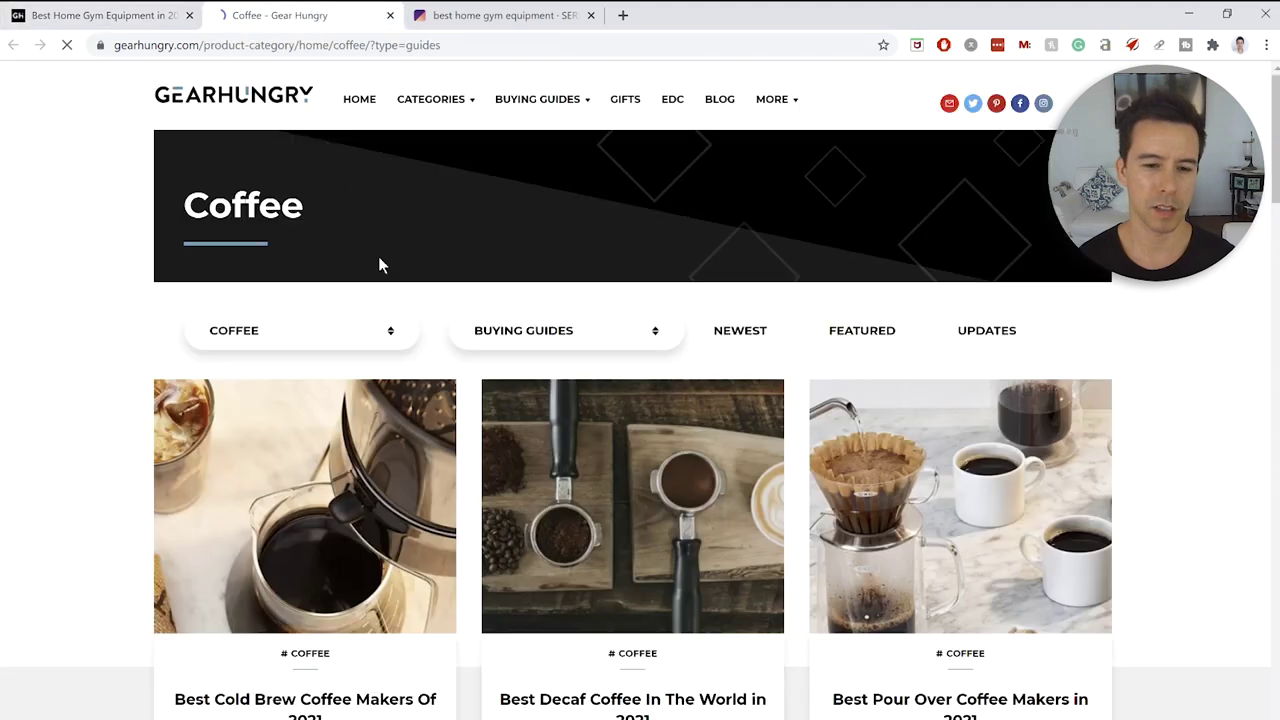
# Open the "Best Cold Brew Coffee Makers Of 2021" guide in a new tab, switch to it and skim its introduction
pyautogui.scroll(-1, 386, 277)
pyautogui.middleClick(312, 379)
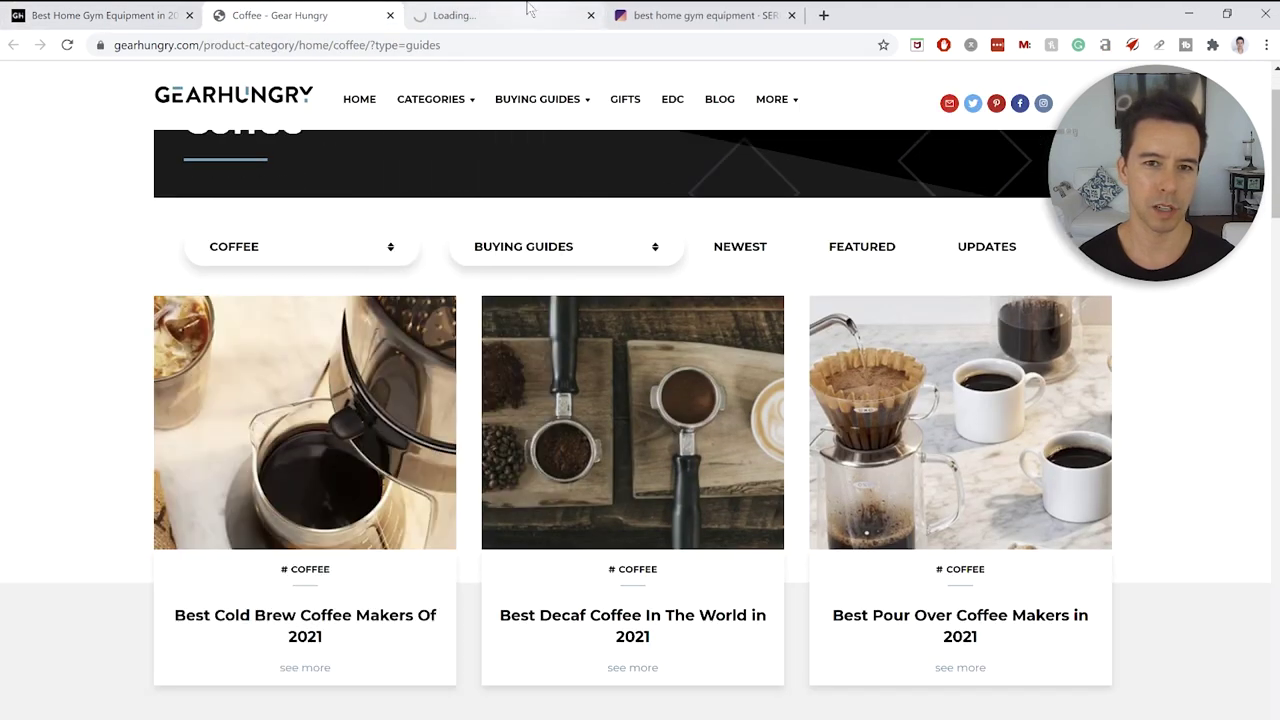
pyautogui.click(500, 16)
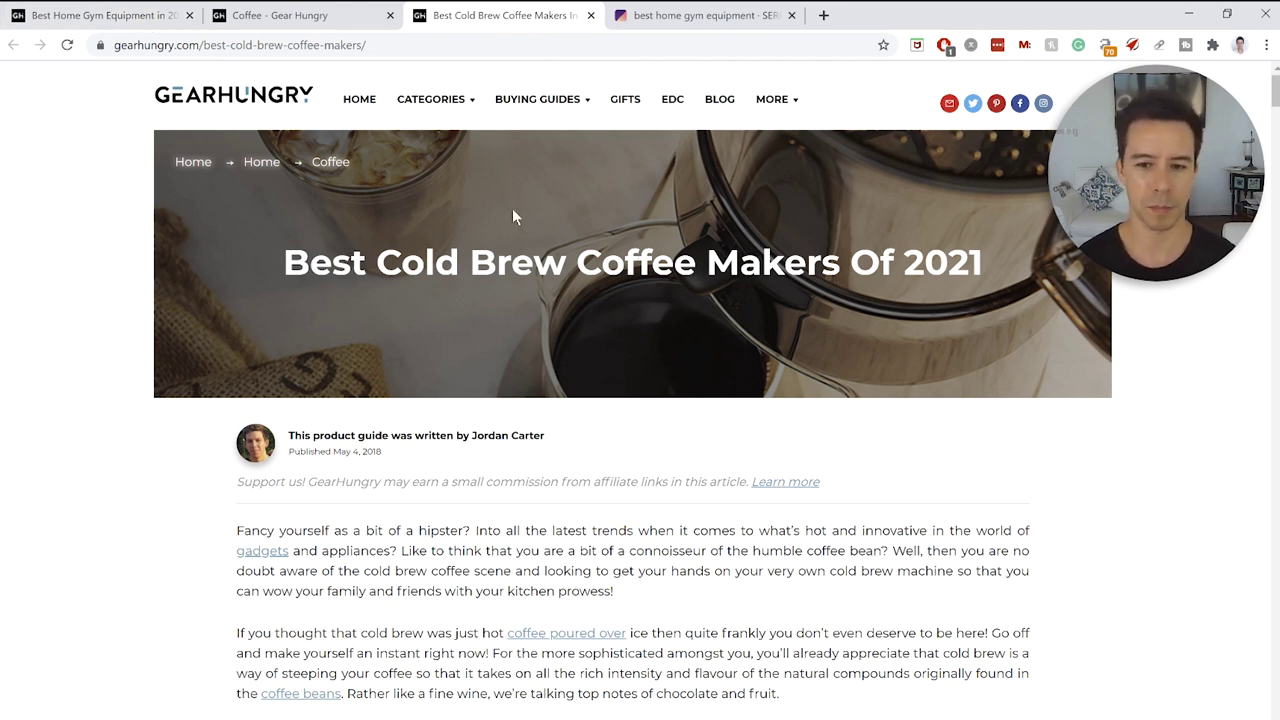
pyautogui.scroll(-4, 412, 300)
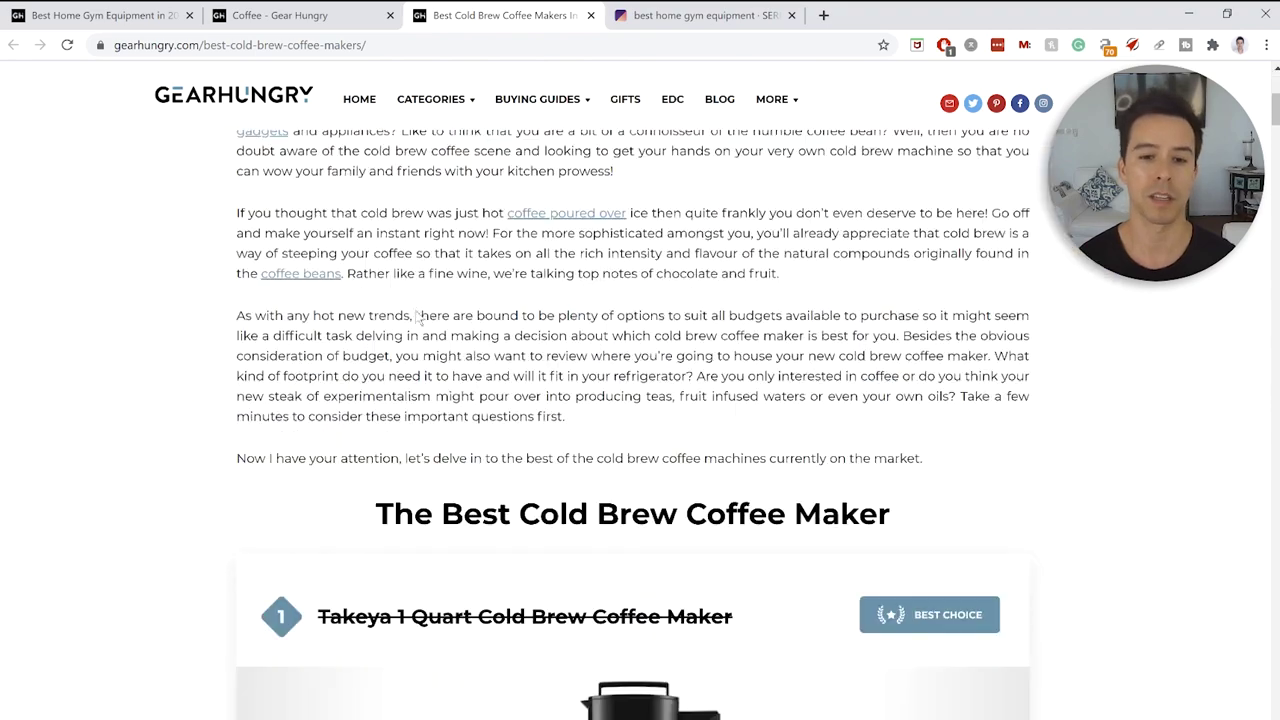
pyautogui.scroll(4, 421, 320)
# Return to the home gym equipment article and check its author byline and publication date
pyautogui.hotkey('ctrl', '1')
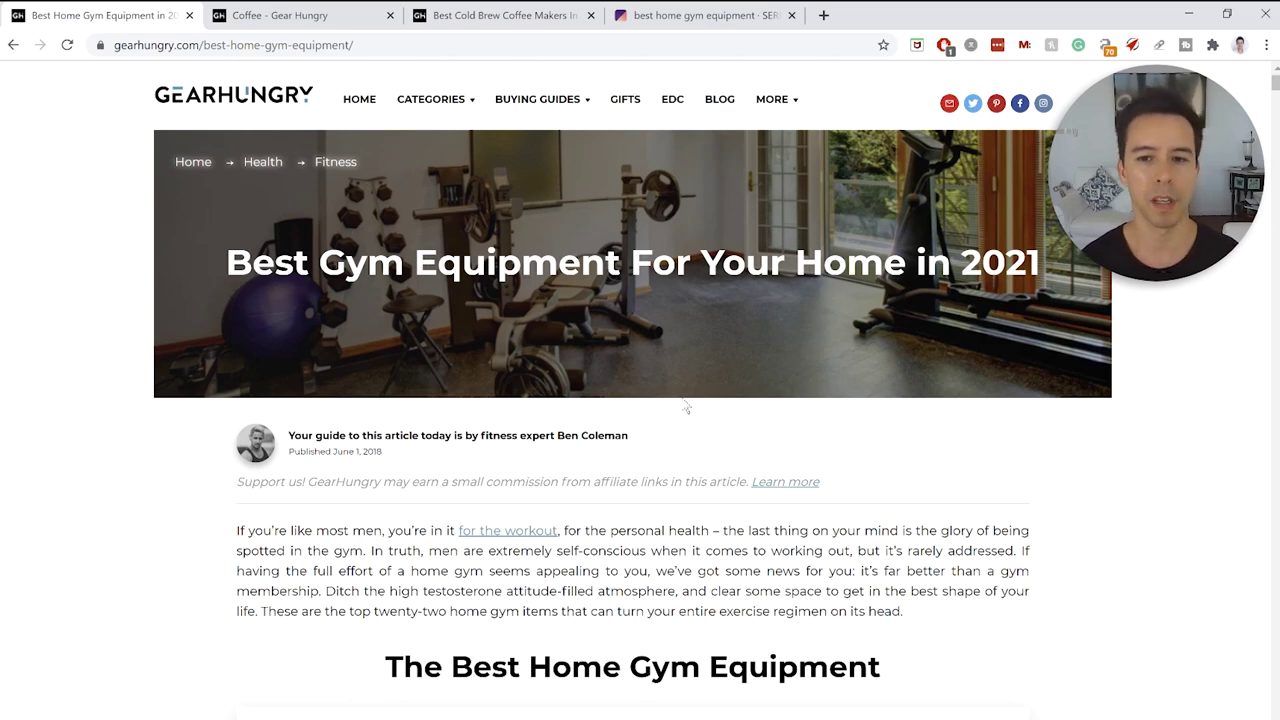
pyautogui.scroll(-2, 685, 403)
pyautogui.scroll(-1, 567, 418)
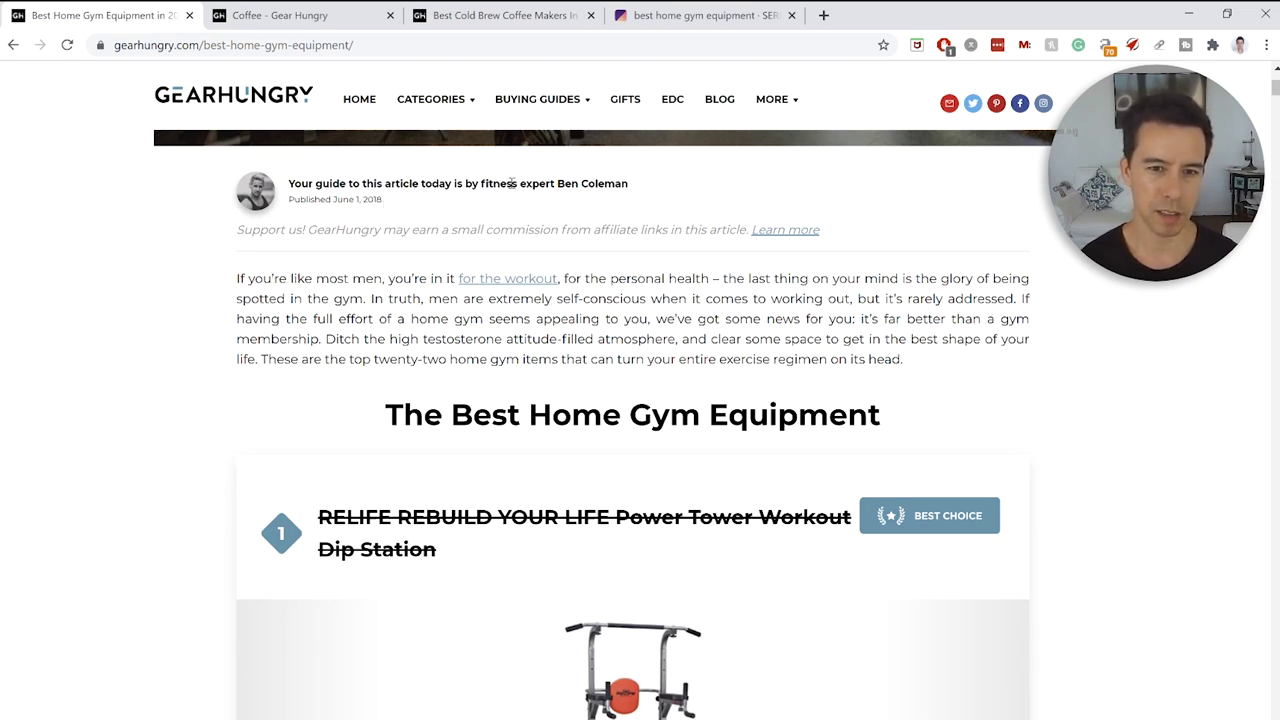
pyautogui.tripleClick(594, 185)
pyautogui.click(566, 206)
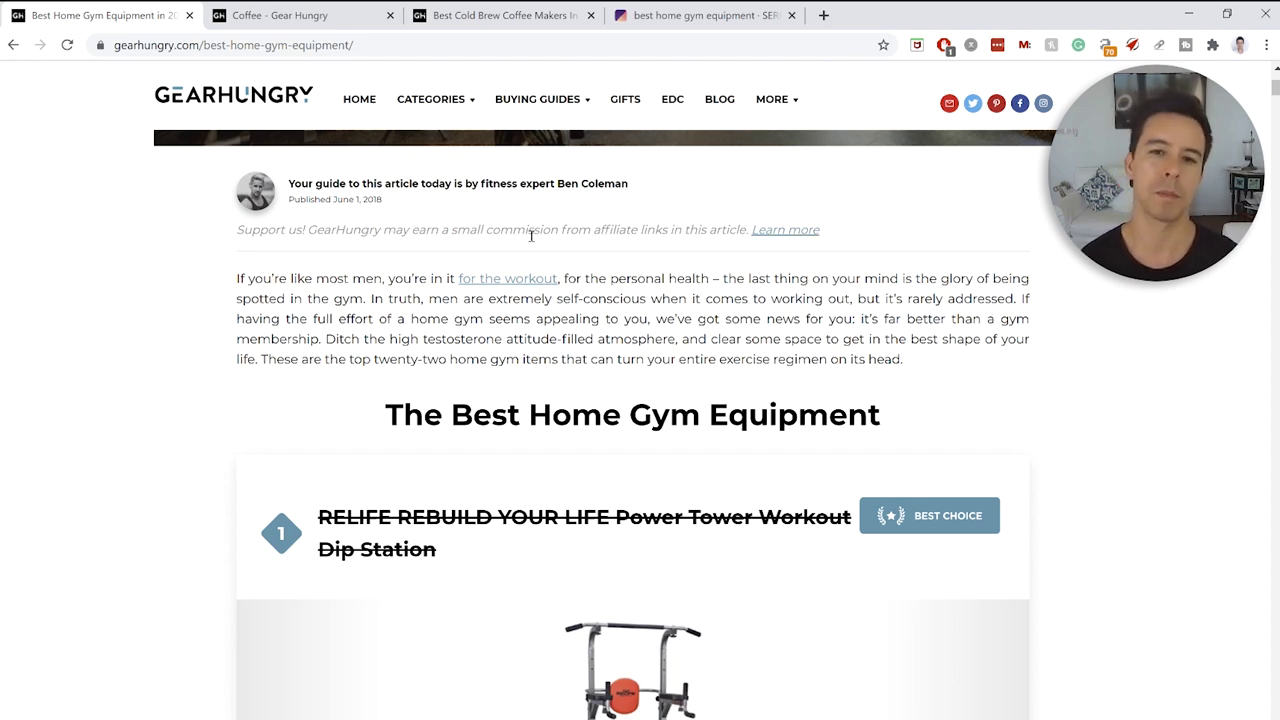
# Read the home gym article's opening paragraph closely, highlighting its first sentences to judge the writing quality
pyautogui.scroll(-1, 530, 238)
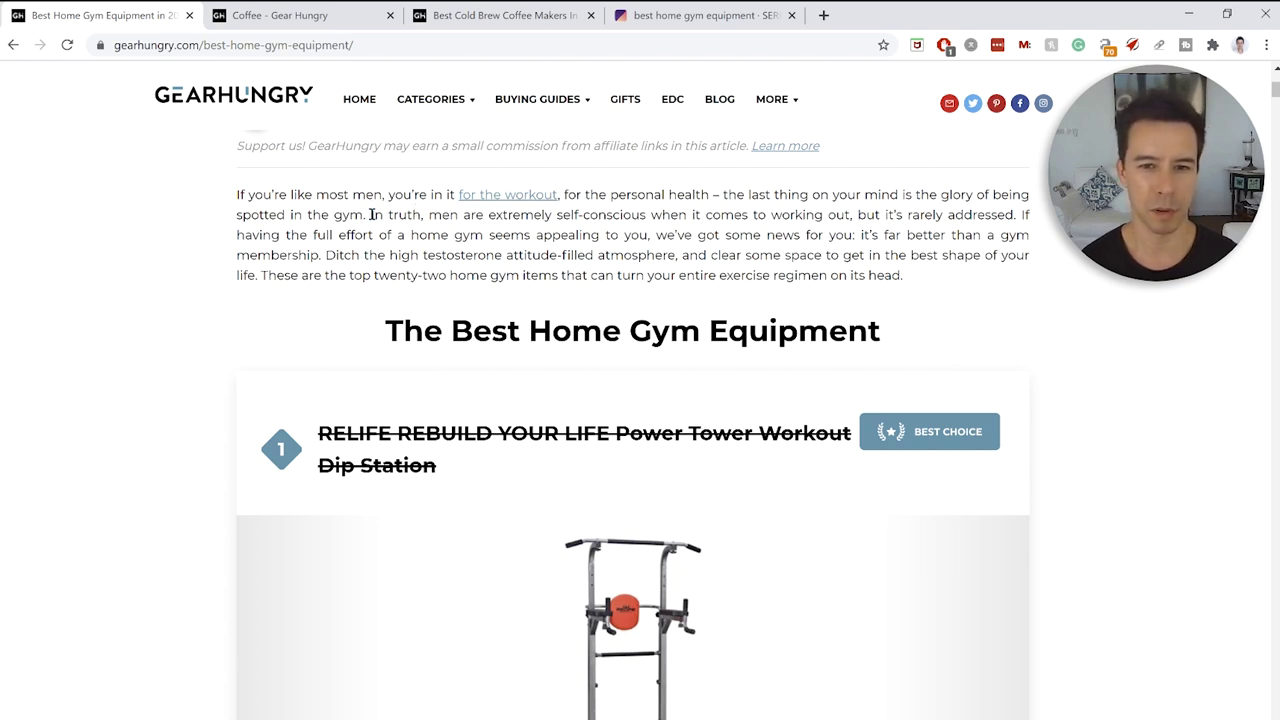
pyautogui.moveTo(372, 214); pyautogui.dragTo(955, 218)
pyautogui.moveTo(365, 235); pyautogui.dragTo(216, 207)
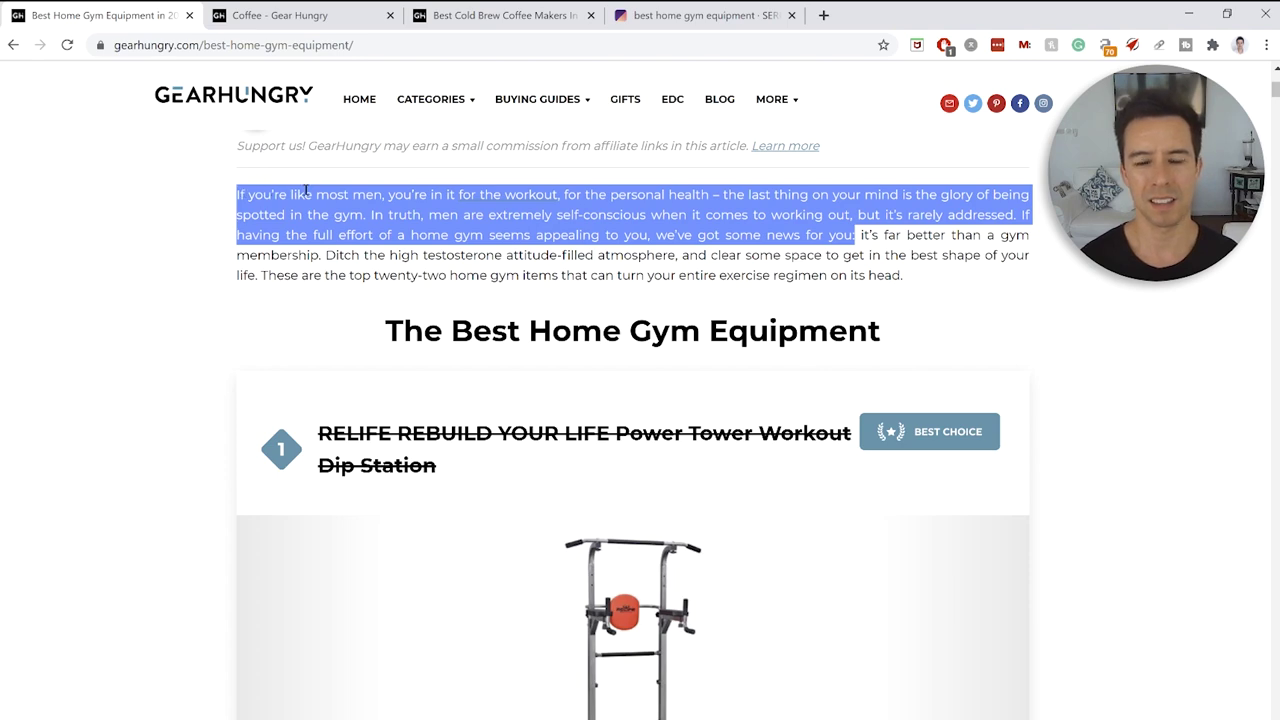
pyautogui.click(653, 229)
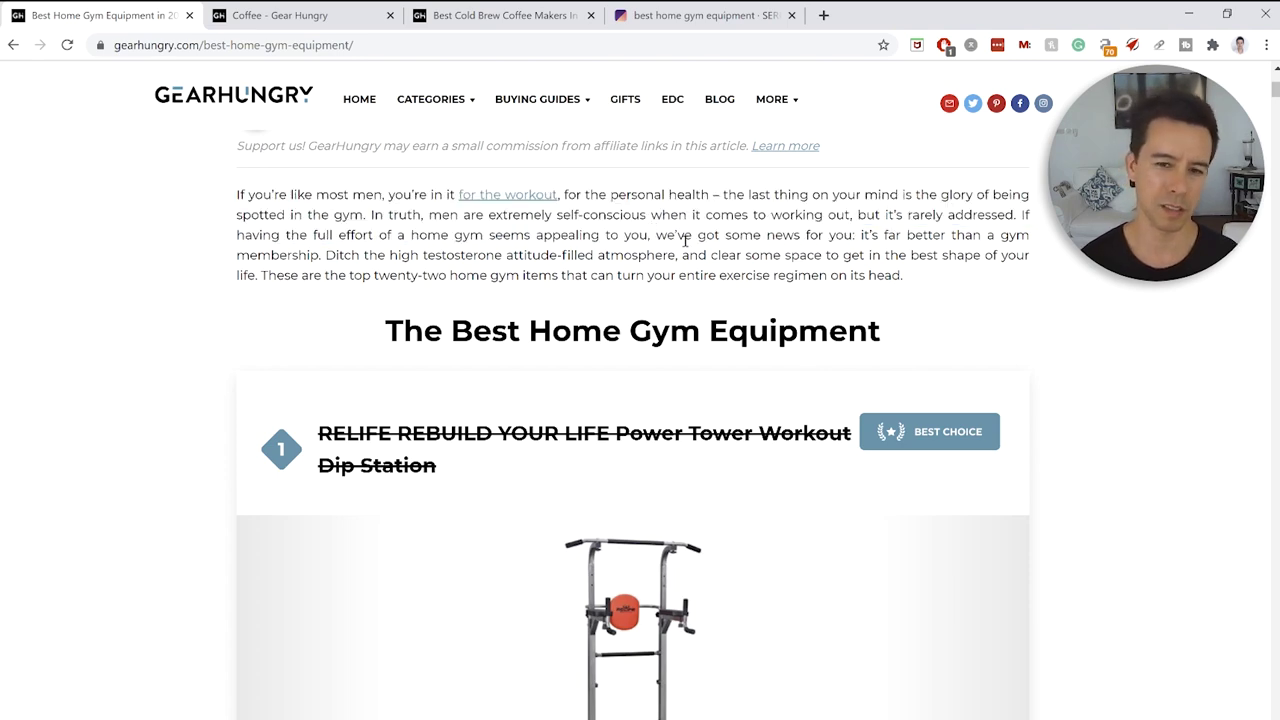
pyautogui.scroll(3, 617, 262)
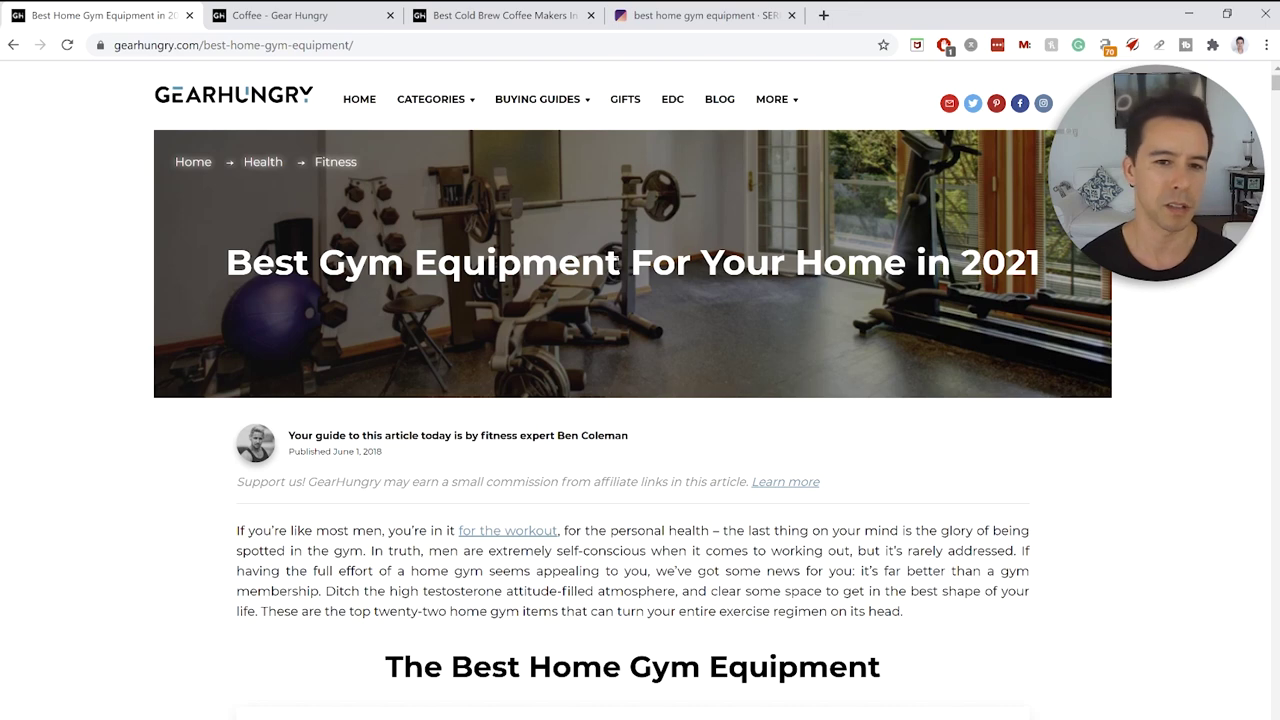
# Compare the home gym article's short introduction with its first product entry, the Power Tower Workout Dip Station
pyautogui.scroll(-2, 620, 268)
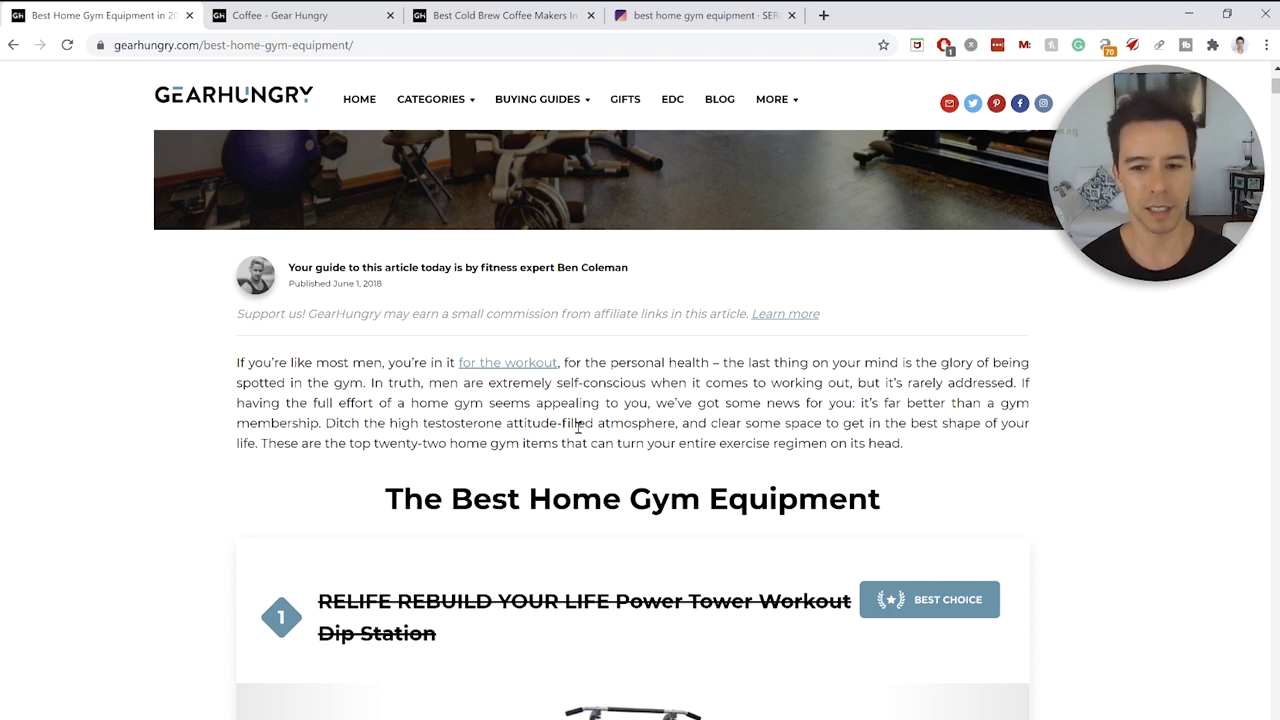
pyautogui.scroll(-3, 578, 427)
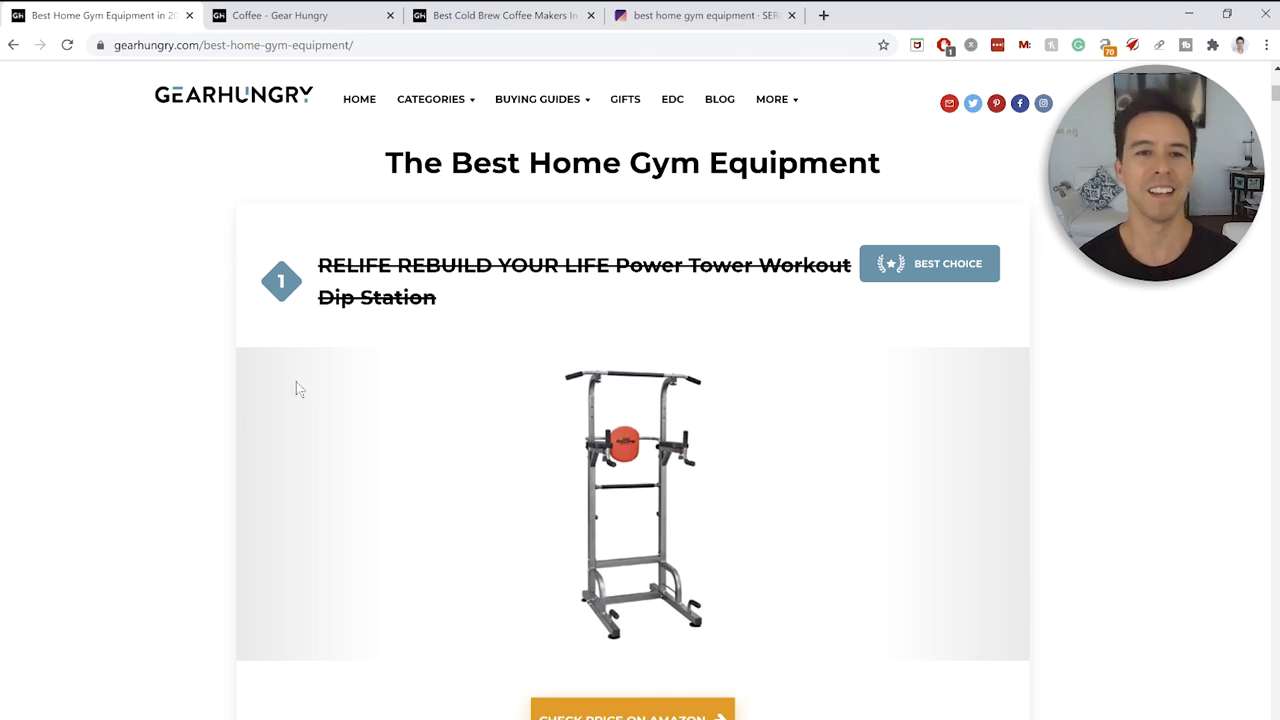
pyautogui.scroll(-3, 297, 389)
pyautogui.scroll(5, 297, 389)
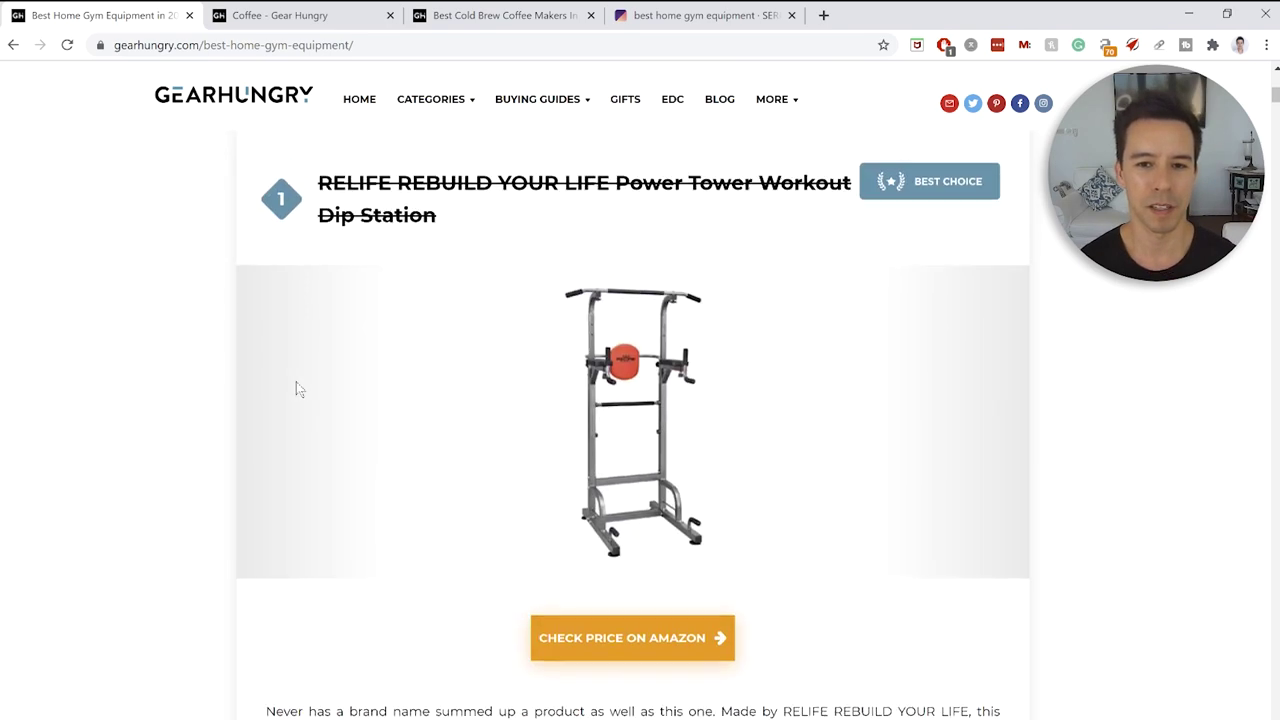
pyautogui.scroll(2, 297, 389)
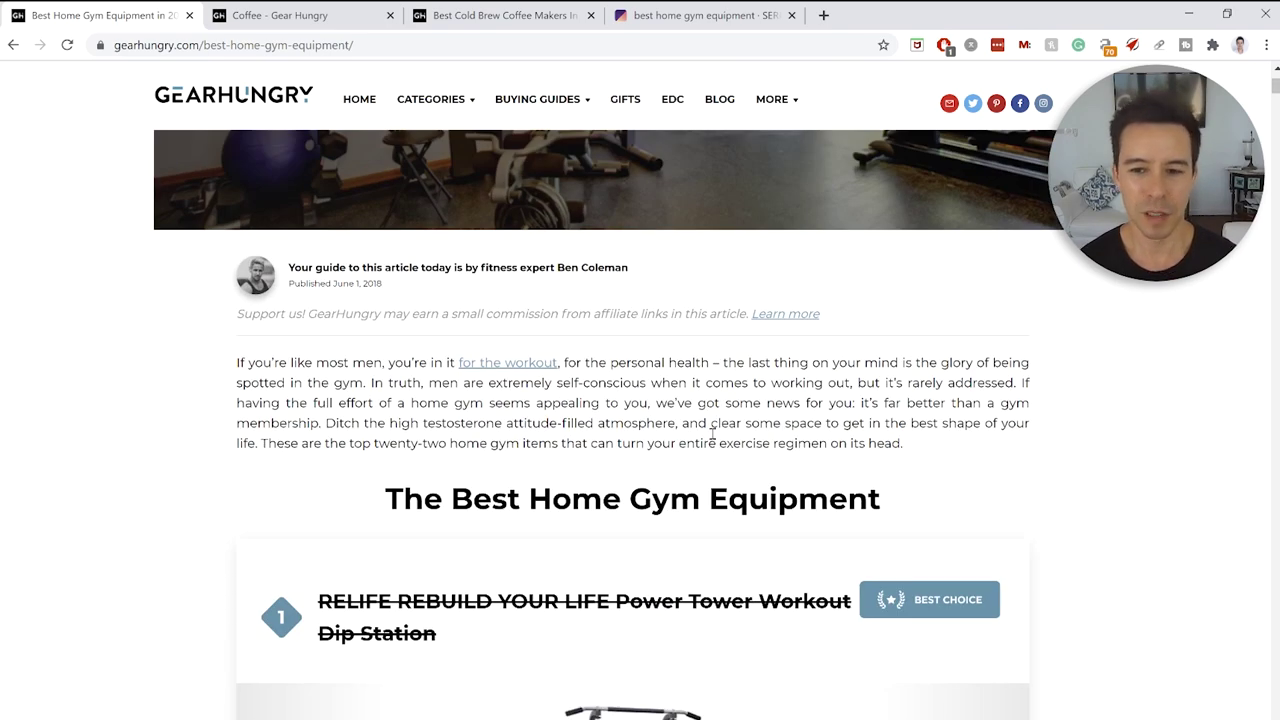
pyautogui.scroll(-4, 700, 430)
# Switch to the cold brew coffee makers article and review its introduction, highlighting the sentence starting "Well, then you are no doubt aware"
pyautogui.click(560, 15)
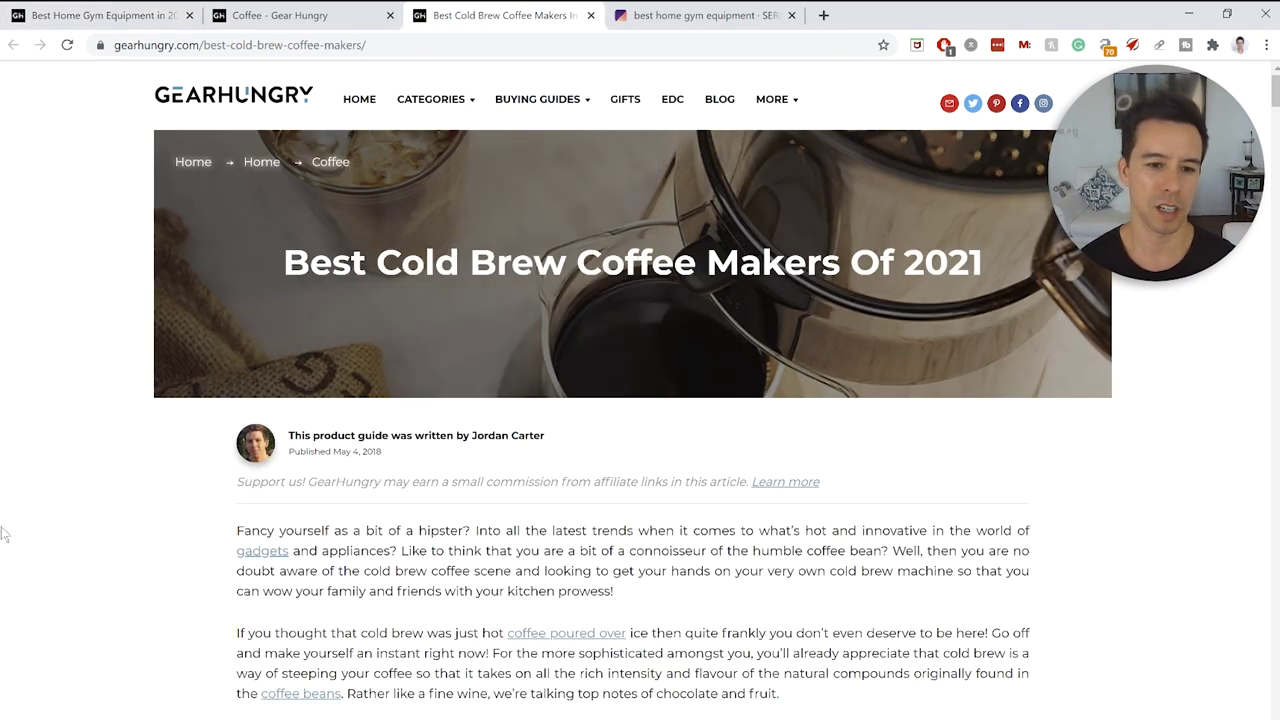
pyautogui.scroll(-4, 453, 197)
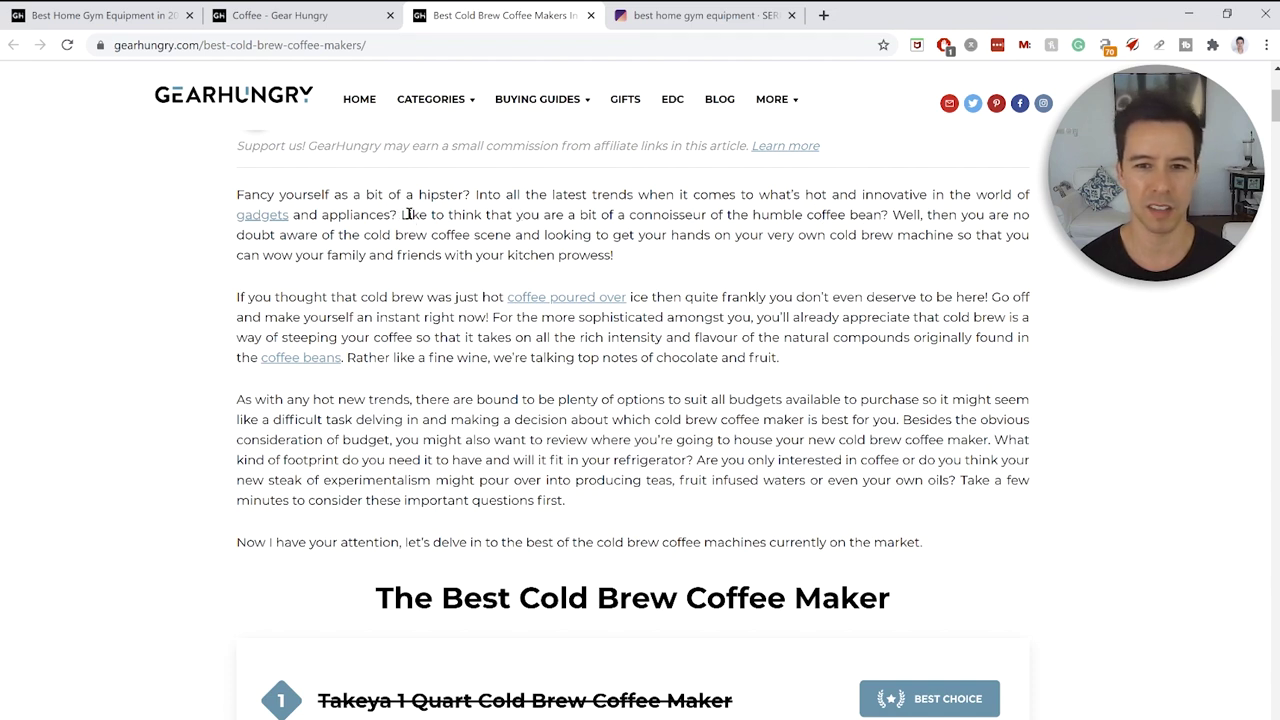
pyautogui.moveTo(882, 218); pyautogui.dragTo(986, 234)
pyautogui.click(926, 253)
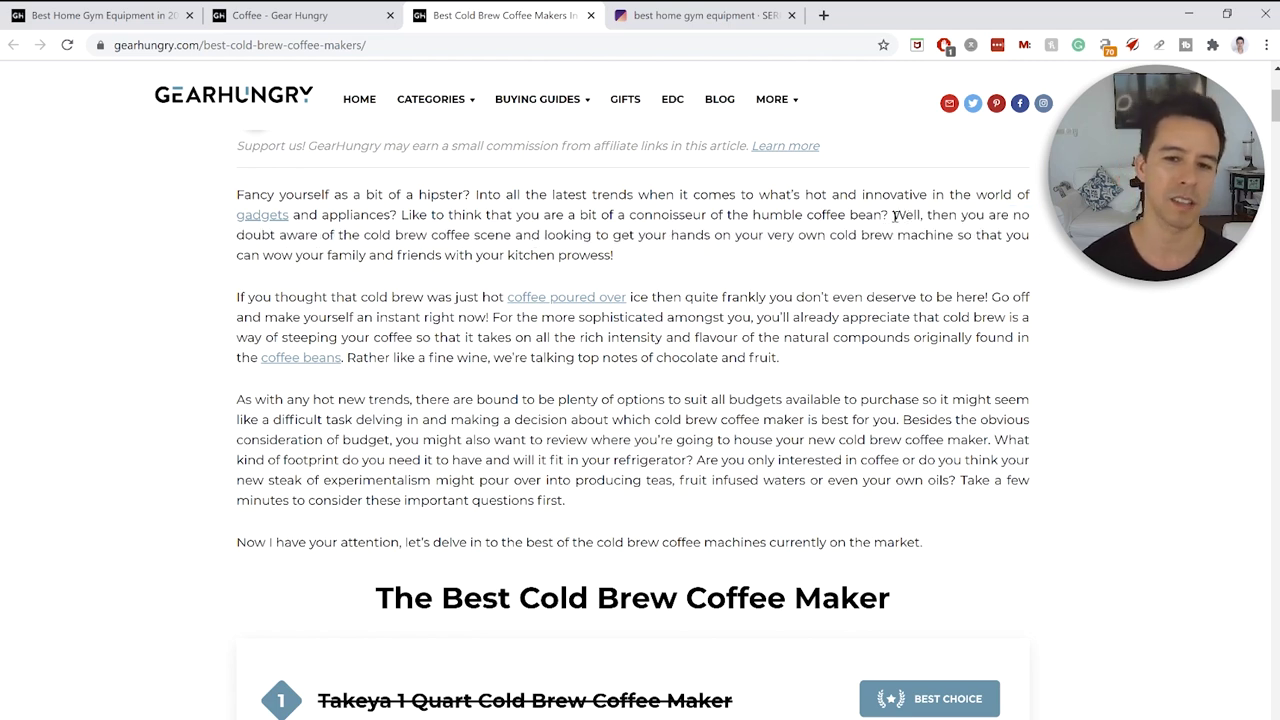
pyautogui.scroll(-3, 640, 440)
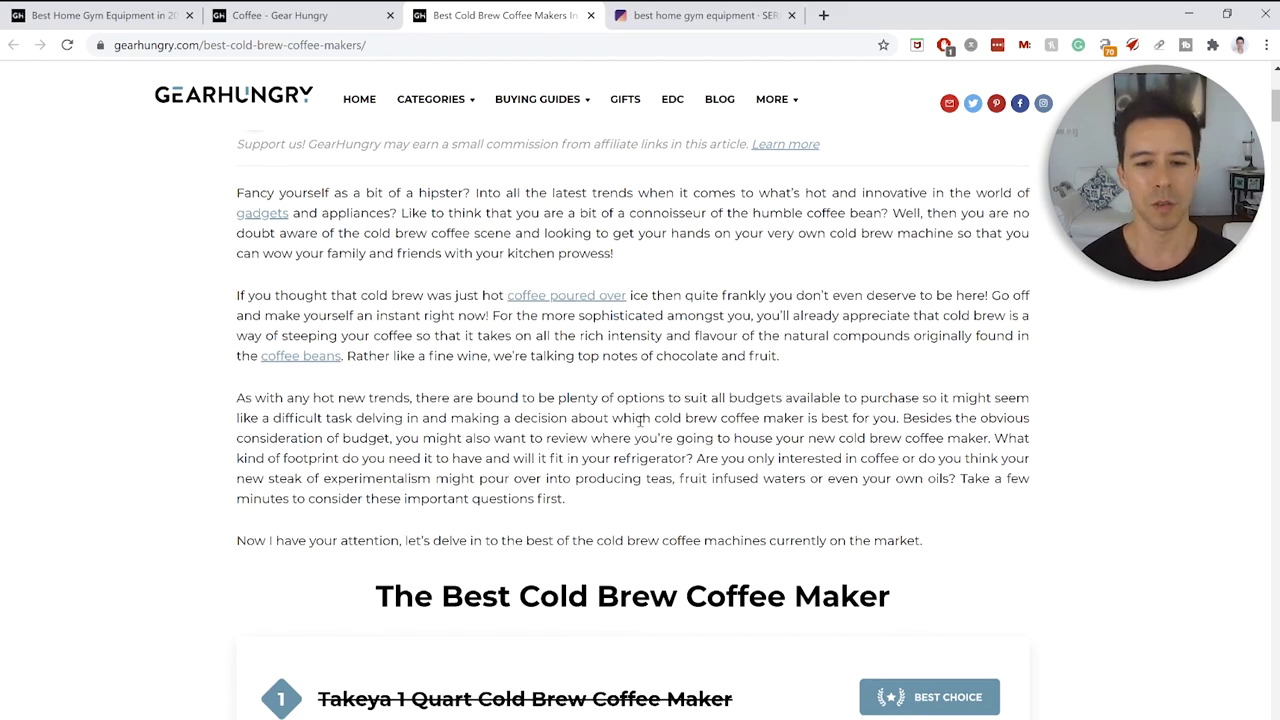
pyautogui.scroll(6, 570, 452)
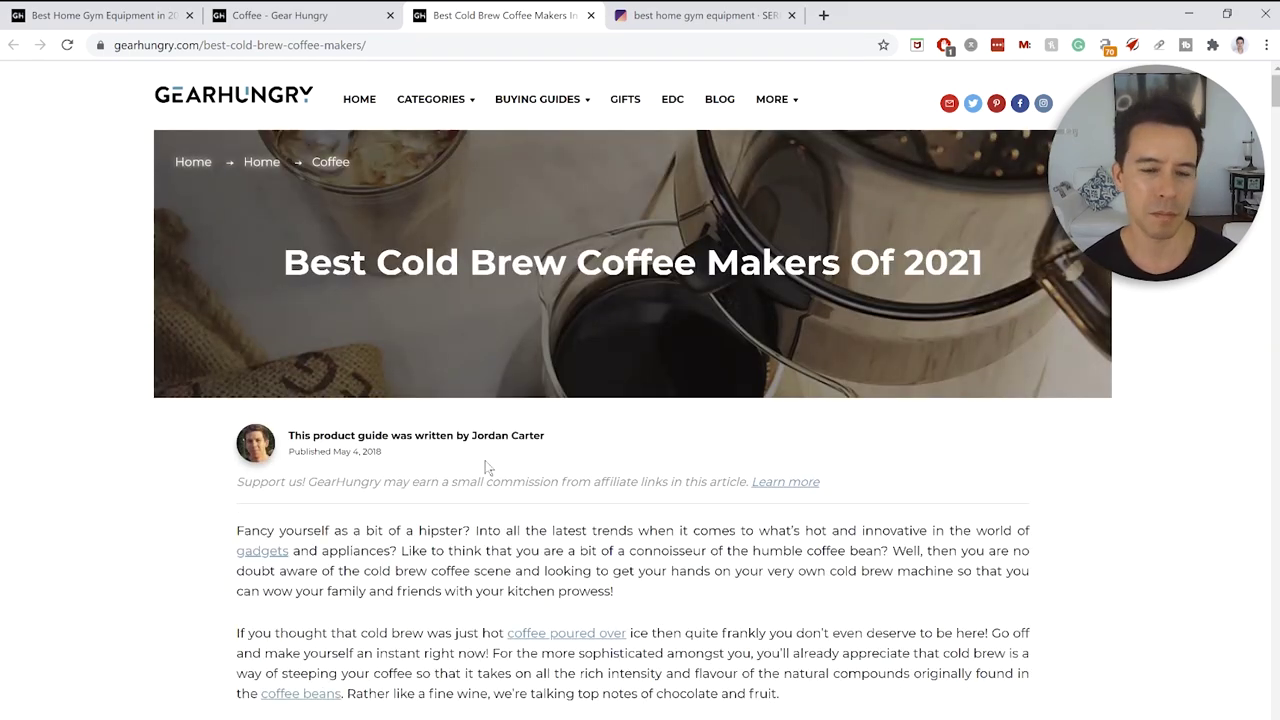
# Go back to the home gym article and examine its product reviews, including their descriptions, key features and specifications
pyautogui.click(113, 12)
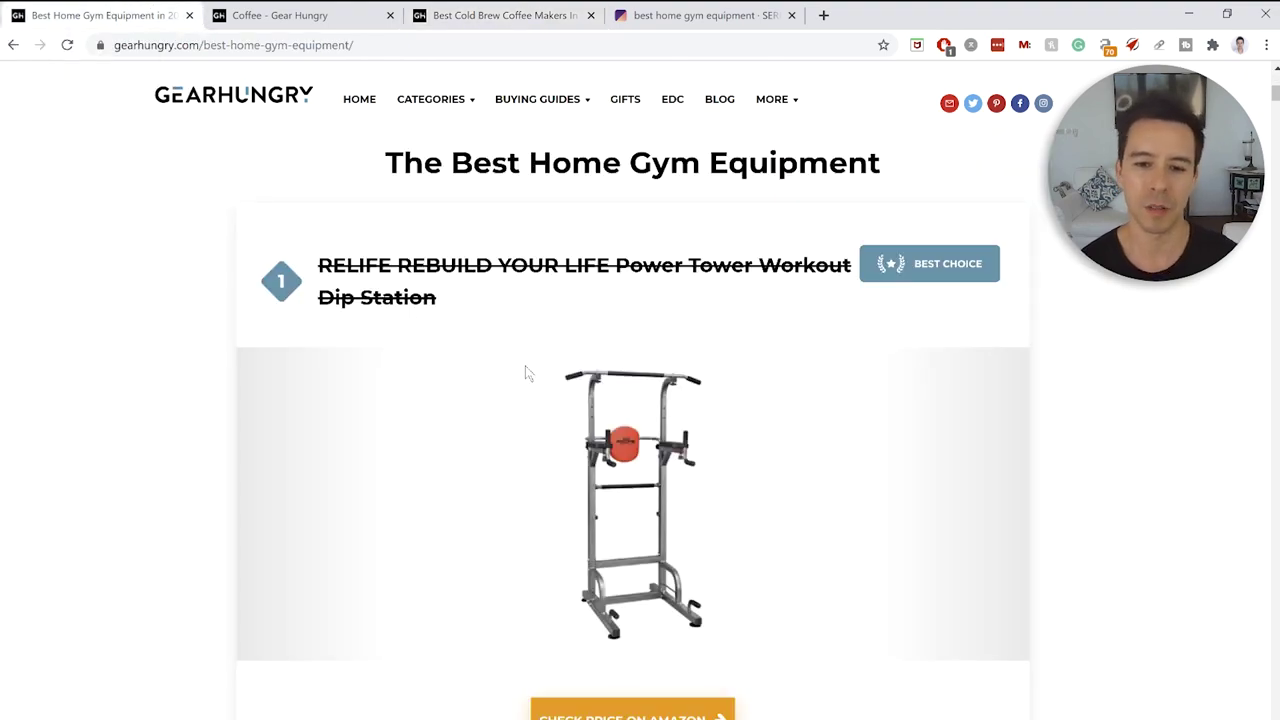
pyautogui.scroll(-1, 397, 346)
pyautogui.scroll(3, 397, 346)
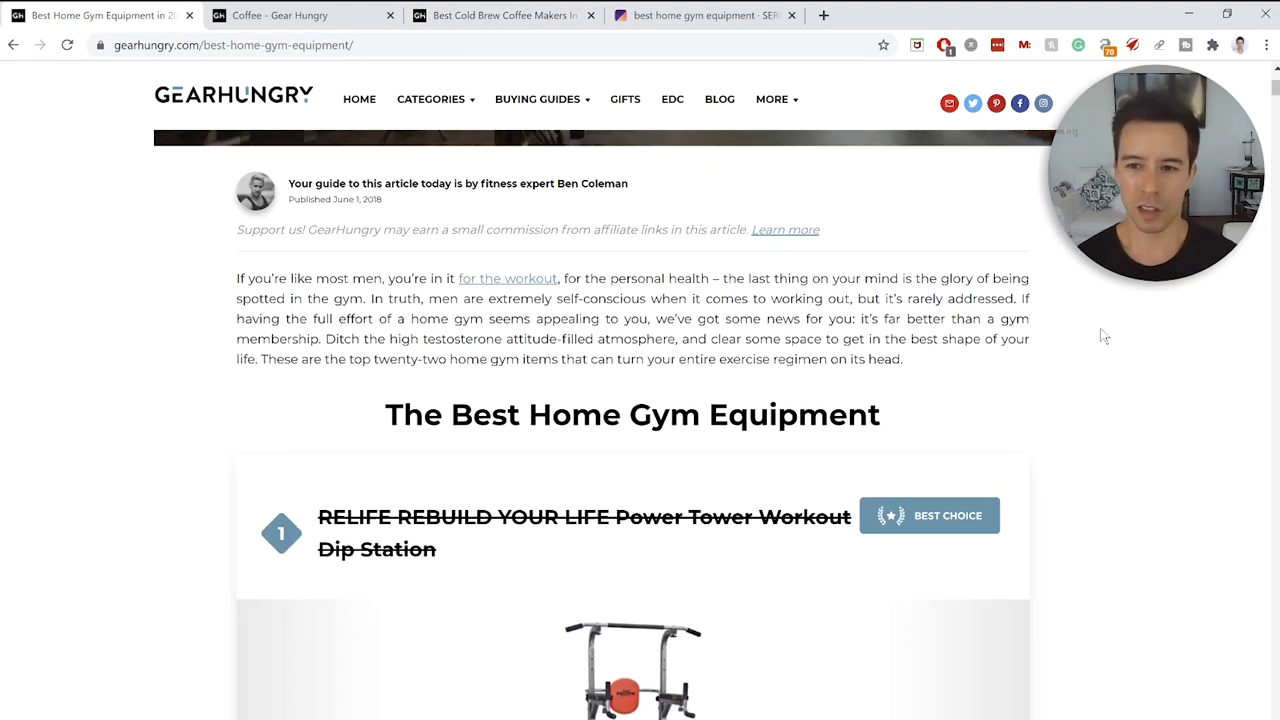
pyautogui.scroll(-20, 1103, 337)
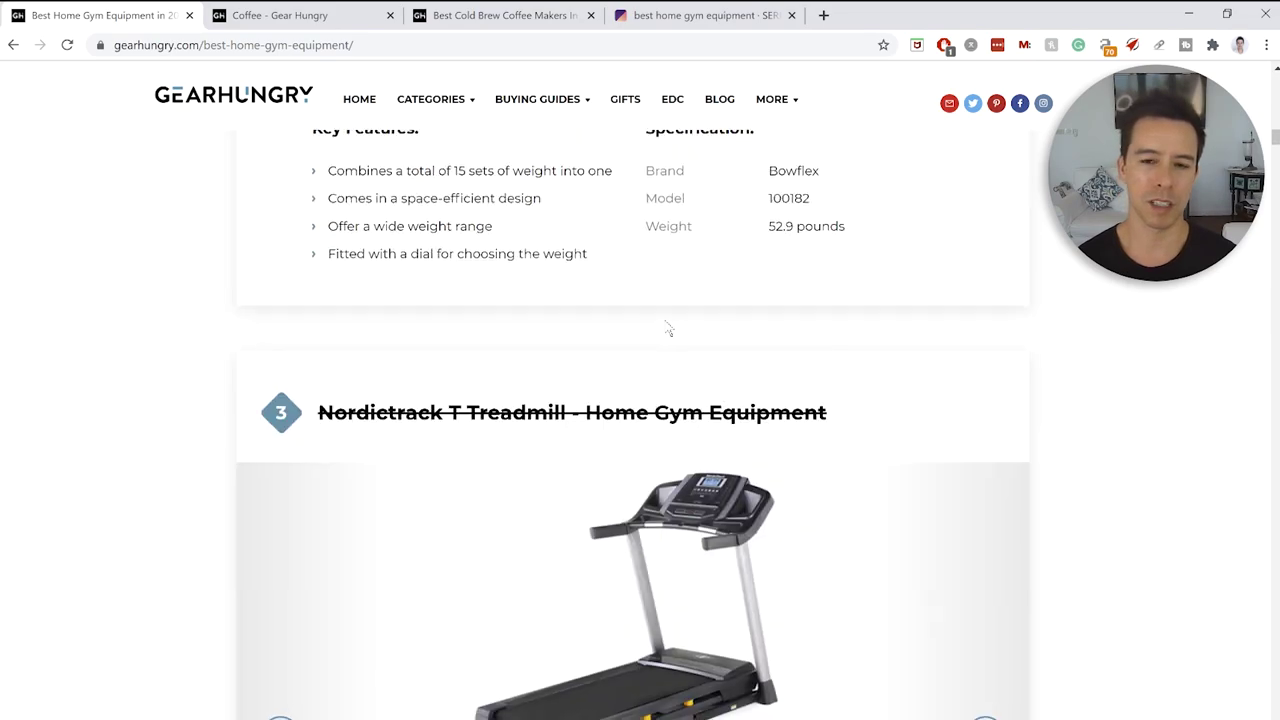
pyautogui.scroll(-20, 668, 330)
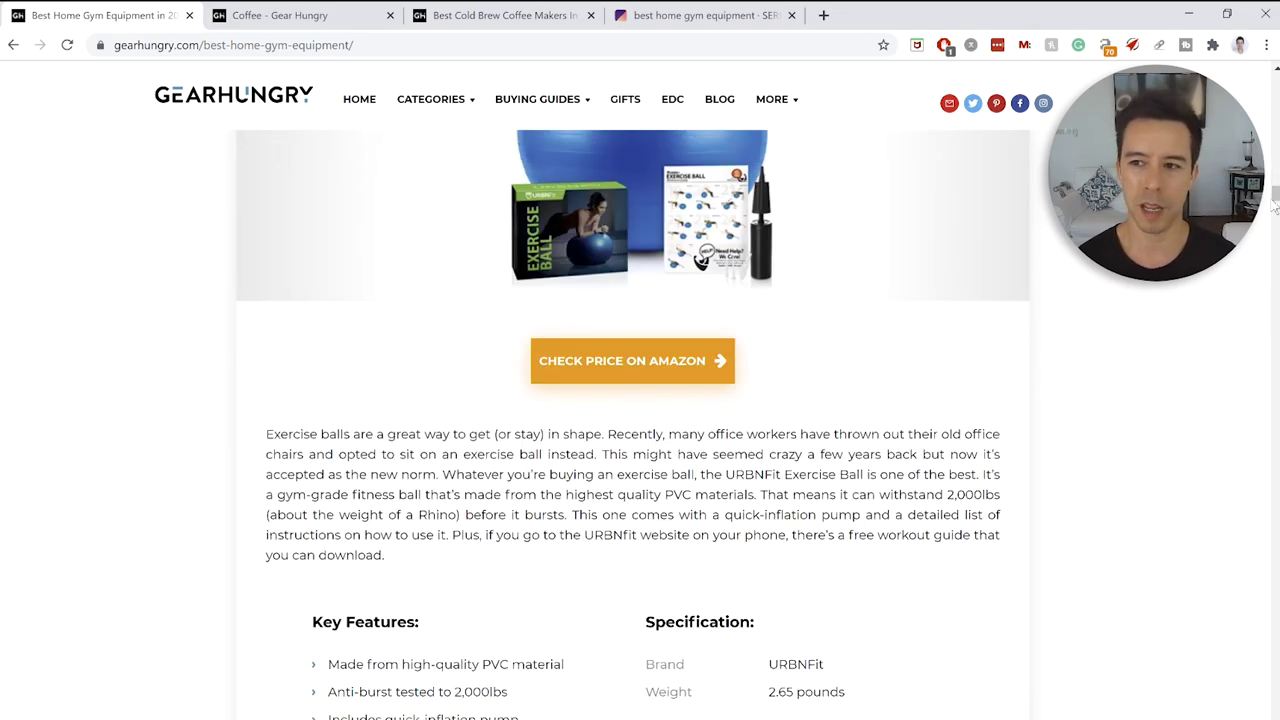
pyautogui.moveTo(1275, 205); pyautogui.dragTo(1275, 105)
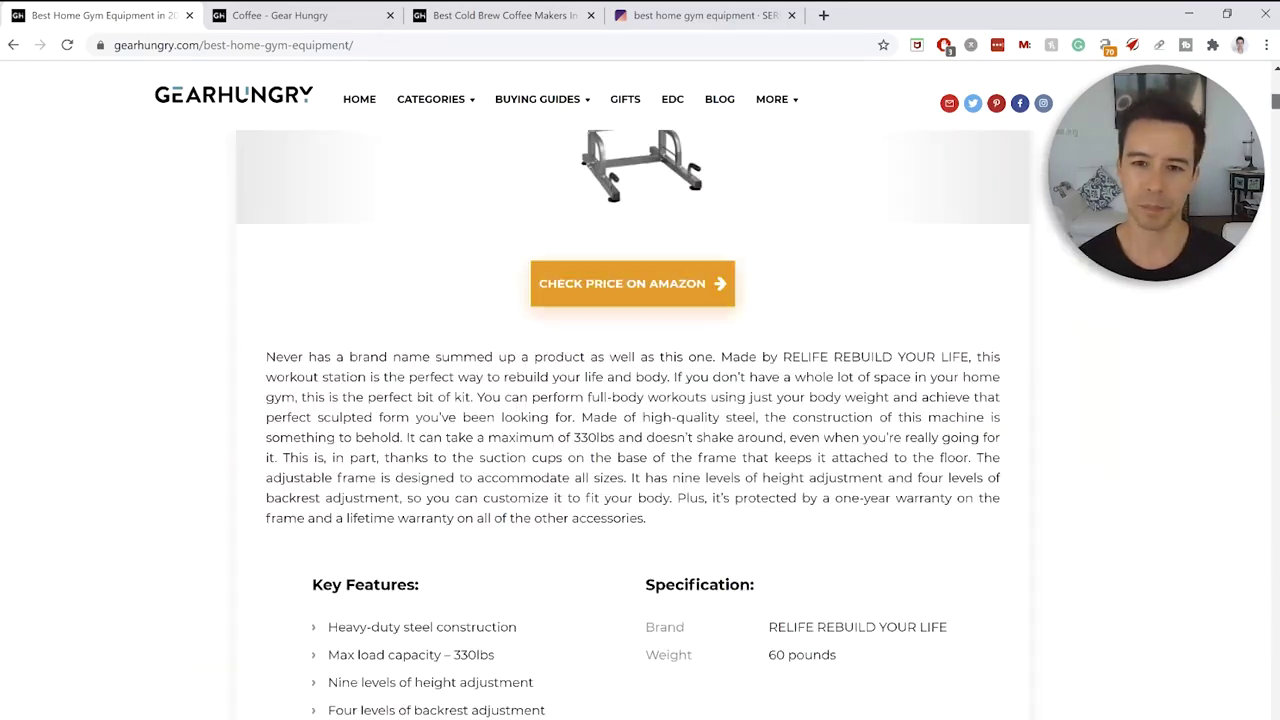
pyautogui.scroll(-3, 606, 356)
pyautogui.scroll(10, 606, 356)
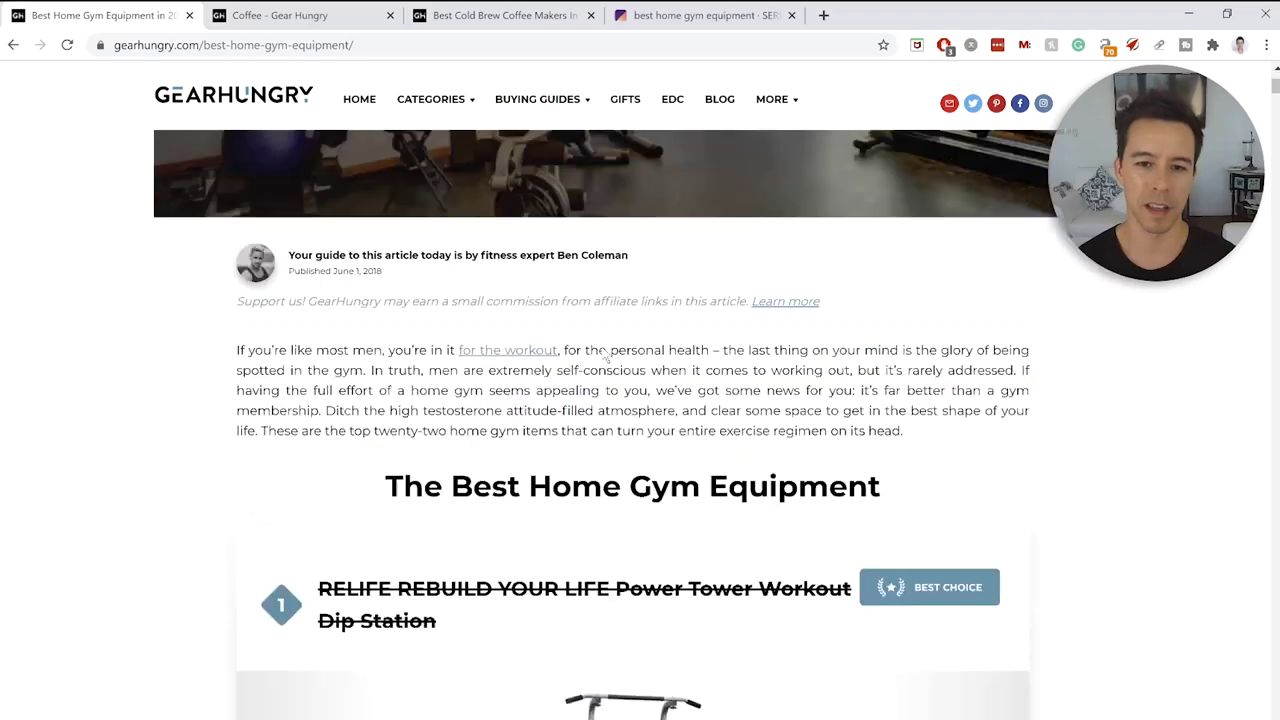
pyautogui.scroll(-5, 606, 356)
pyautogui.scroll(3, 603, 357)
pyautogui.scroll(-2, 595, 450)
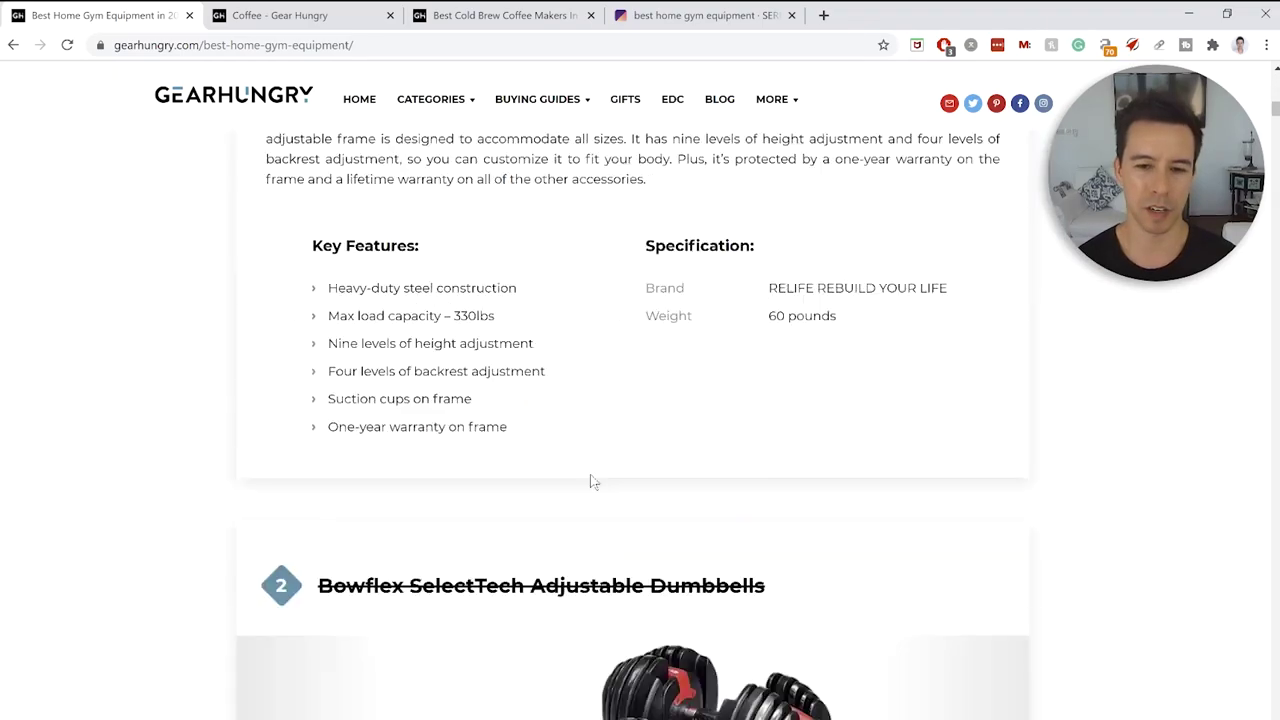
pyautogui.scroll(-9, 620, 329)
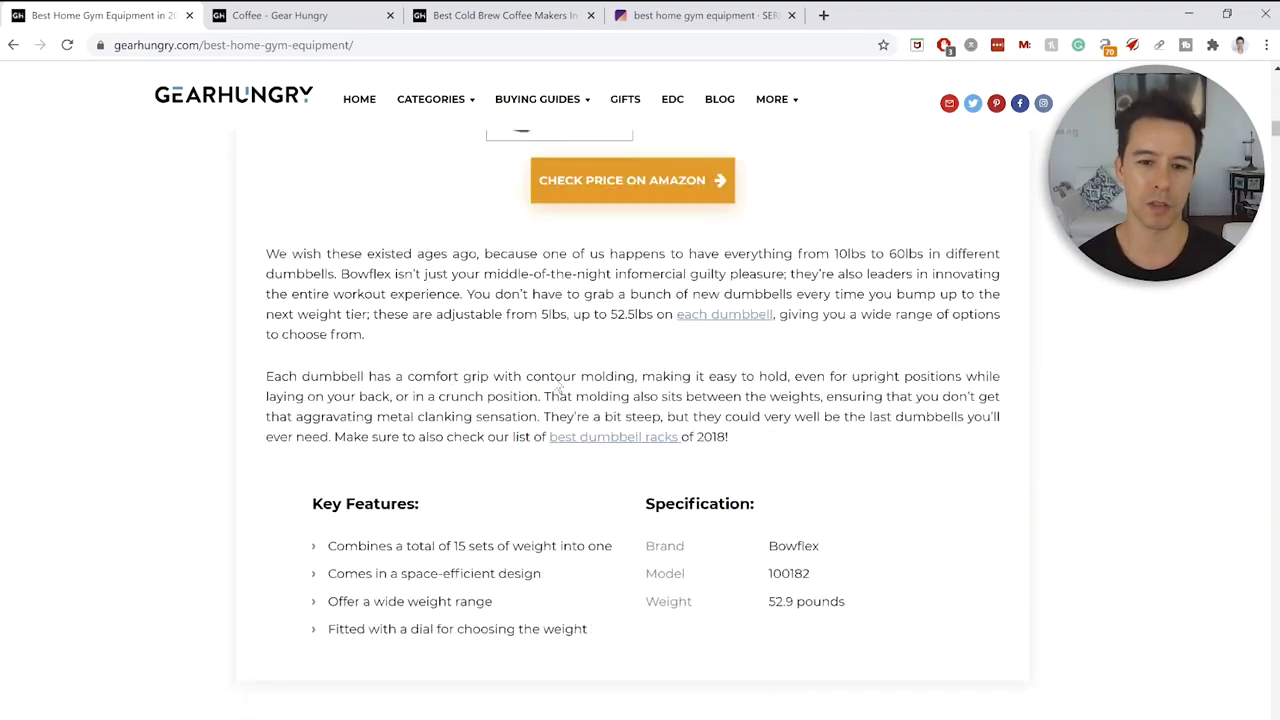
# Switch to the cold brew coffee makers article and examine its product reviews and the Buying Guide & FAQ section
pyautogui.click(508, 14)
pyautogui.scroll(-20, 630, 300)
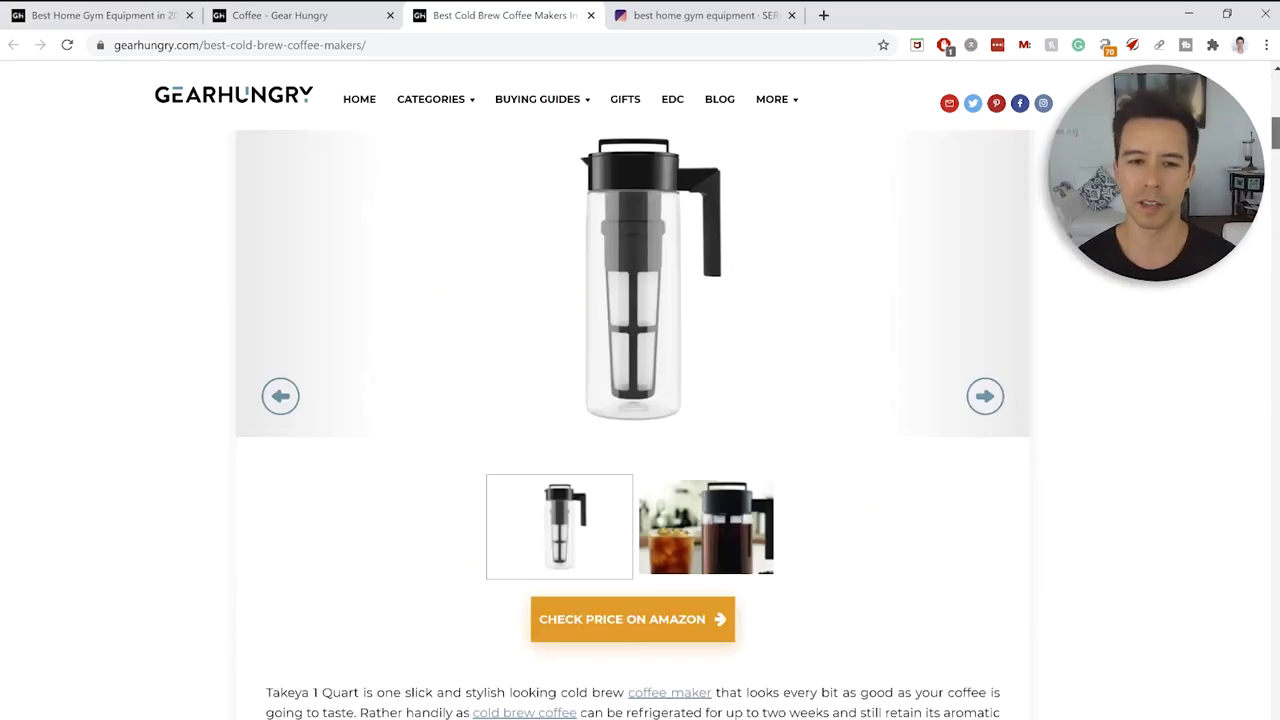
pyautogui.scroll(-20, 633, 425)
pyautogui.scroll(20, 633, 425)
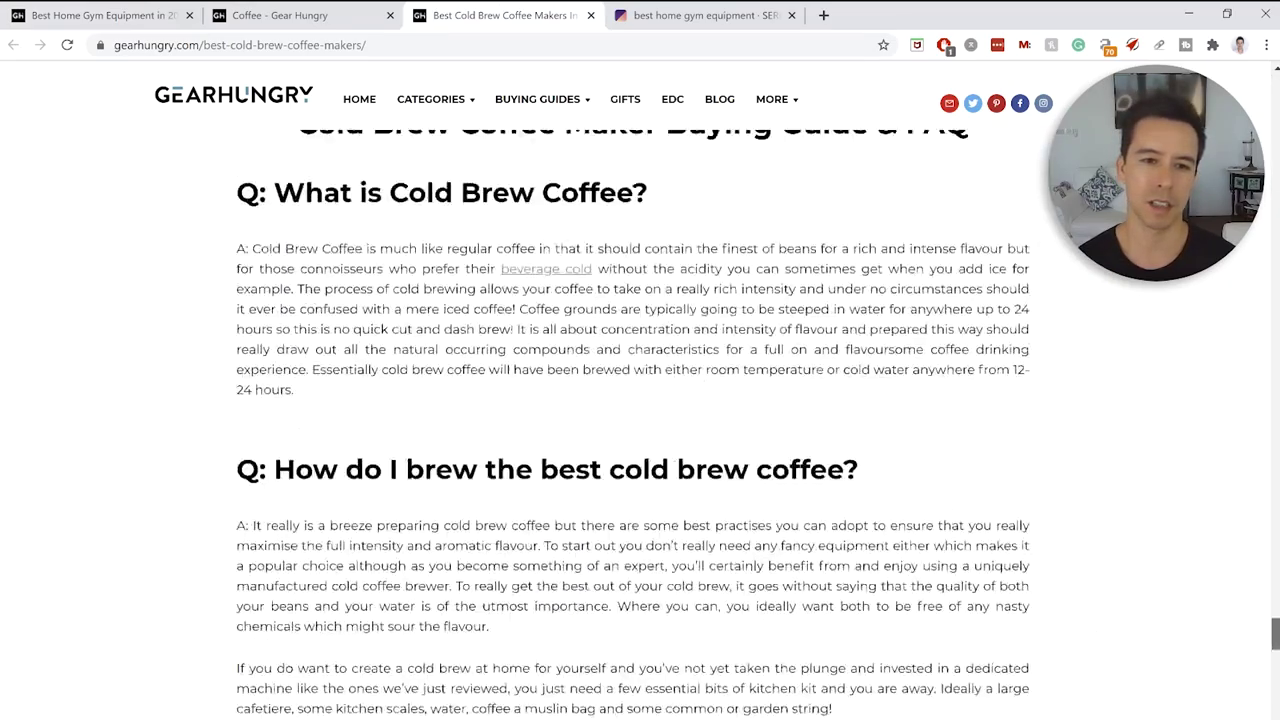
pyautogui.scroll(4, 633, 425)
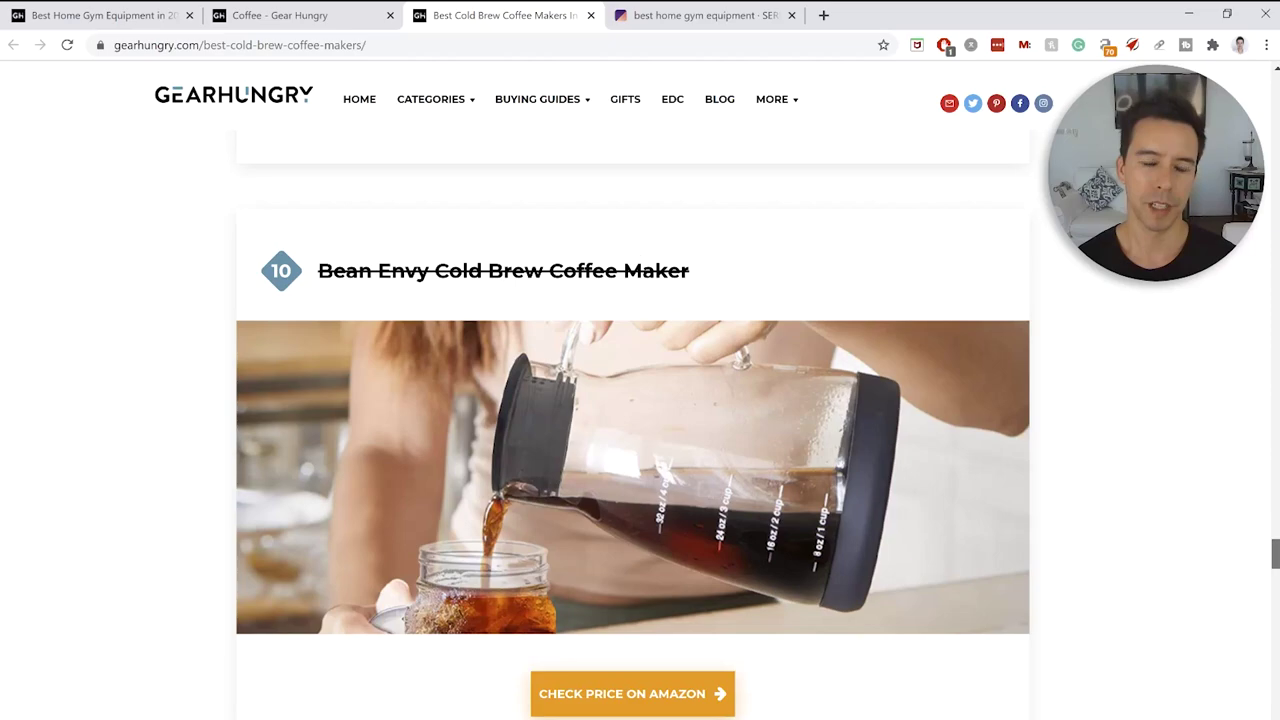
pyautogui.scroll(-6, 633, 425)
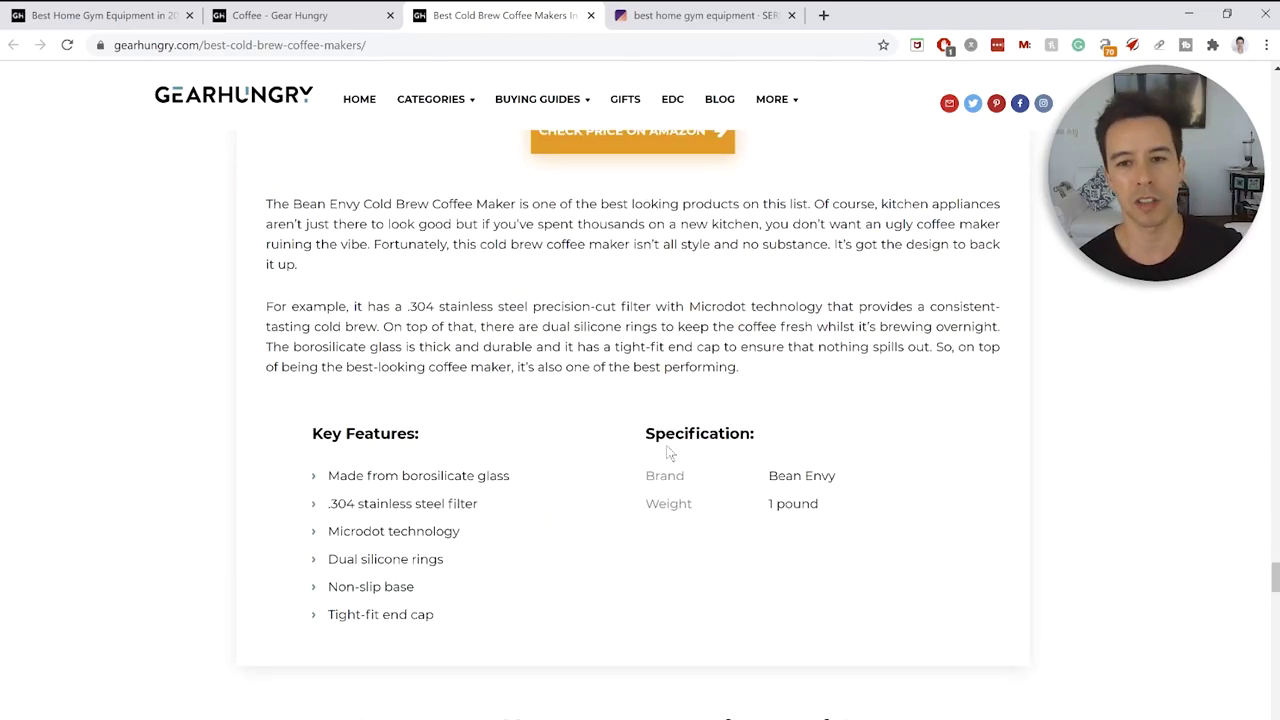
pyautogui.scroll(20, 670, 454)
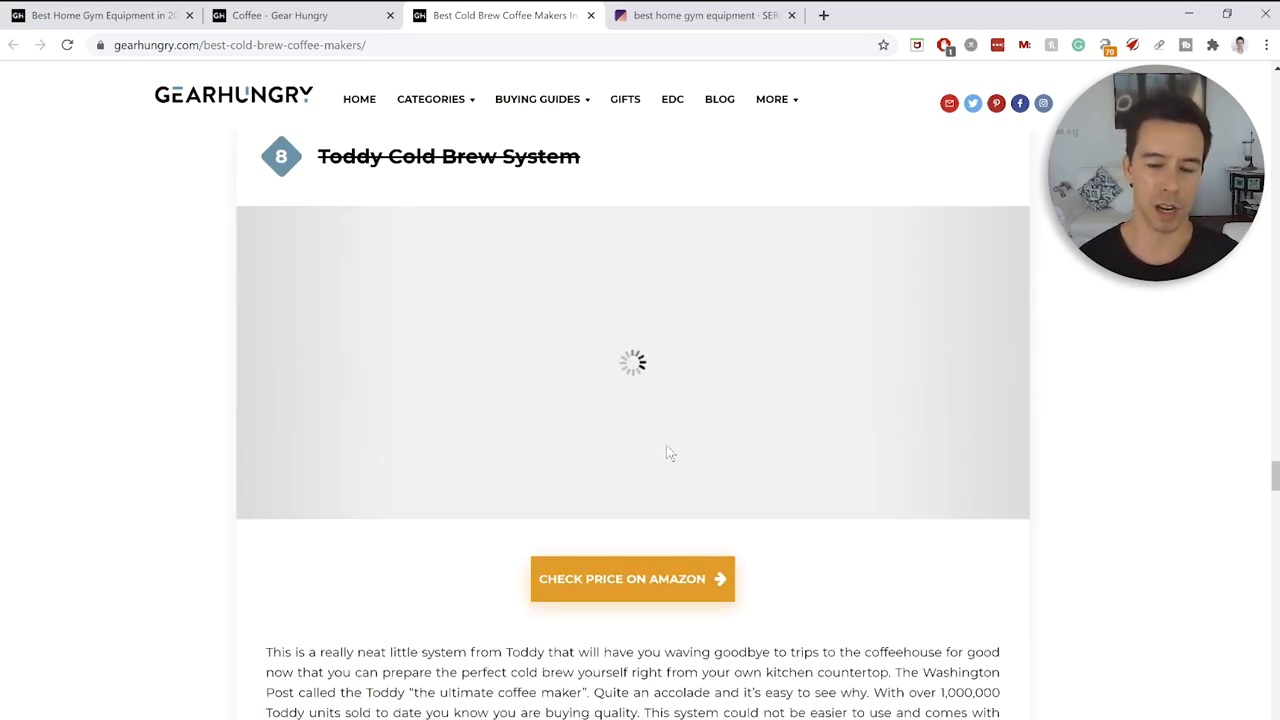
pyautogui.scroll(15, 670, 454)
pyautogui.scroll(10, 667, 450)
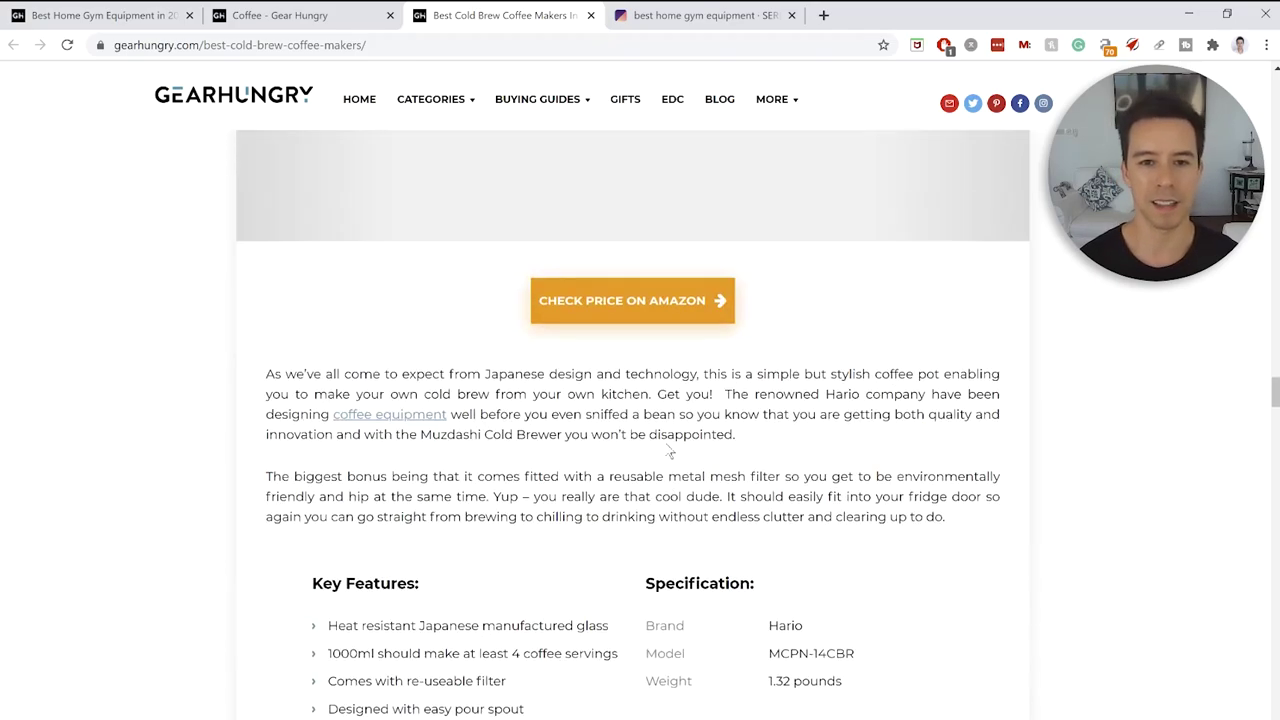
pyautogui.scroll(20, 670, 453)
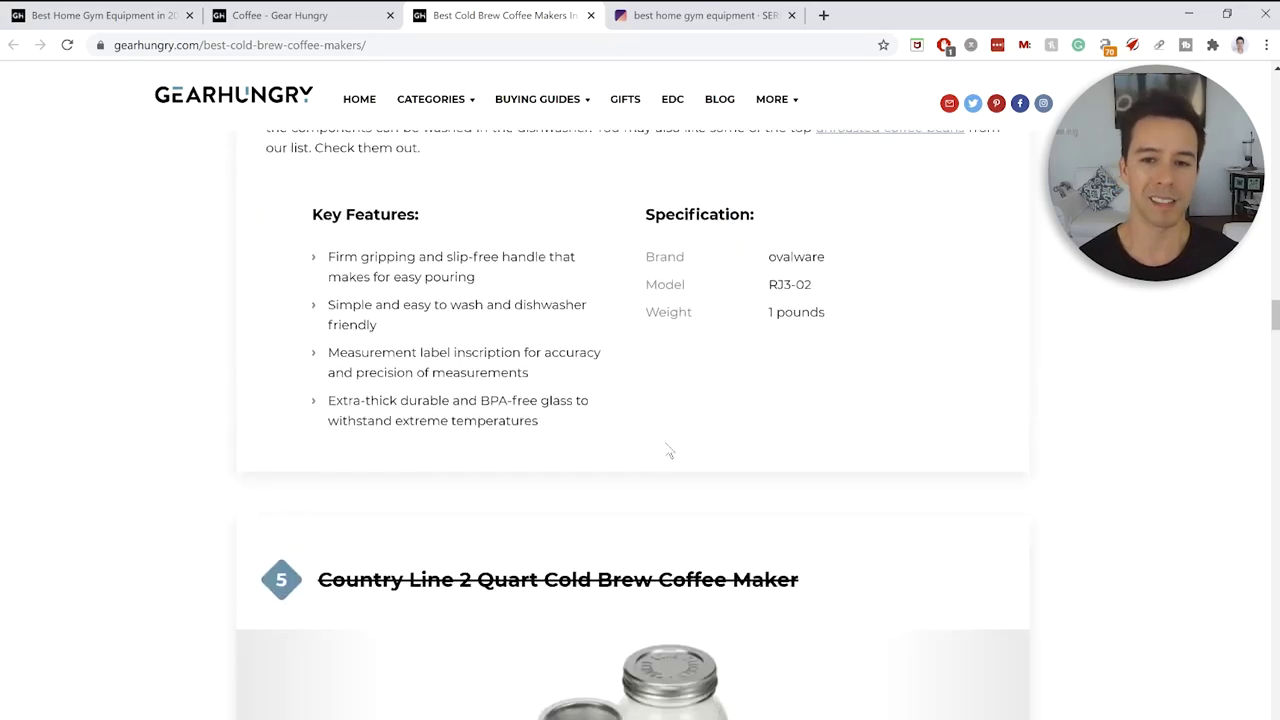
pyautogui.scroll(1, 670, 453)
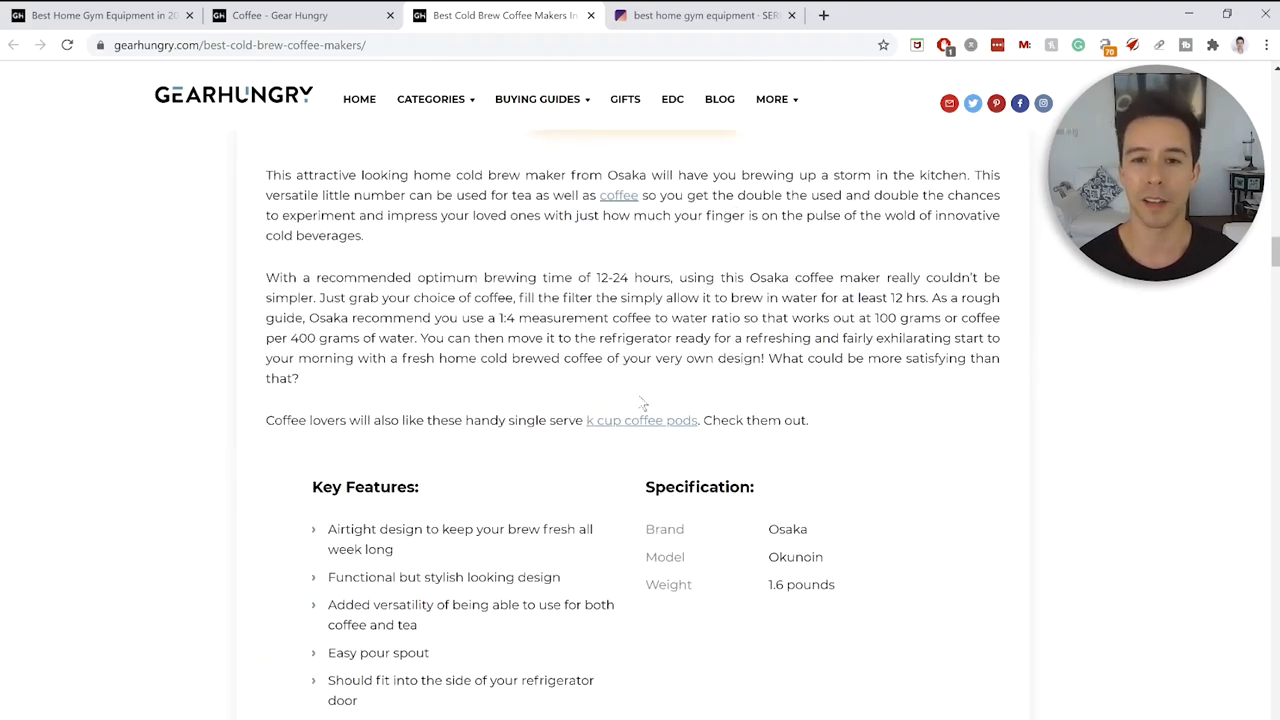
# Examine the Takeya 1 Quart and OXO Good Grips coffee maker reviews, including their descriptions, key features and specifications
pyautogui.scroll(15, 653, 358)
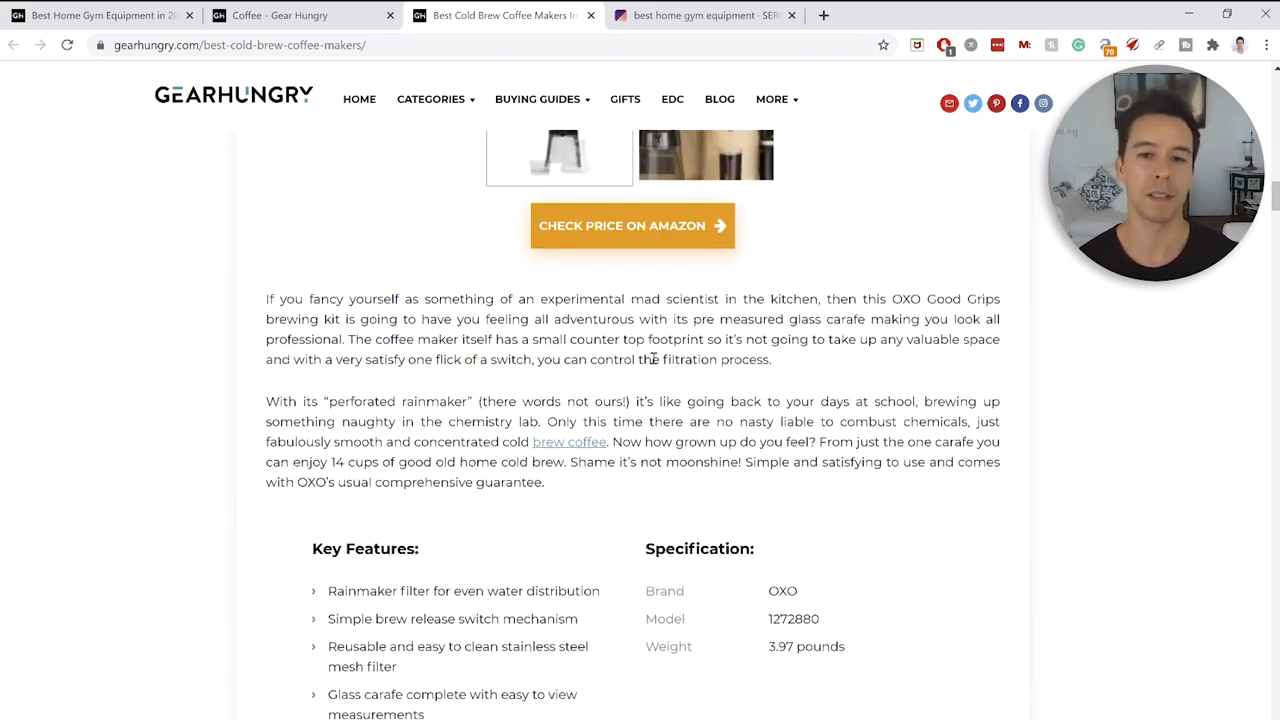
pyautogui.scroll(3, 653, 360)
pyautogui.scroll(12, 653, 365)
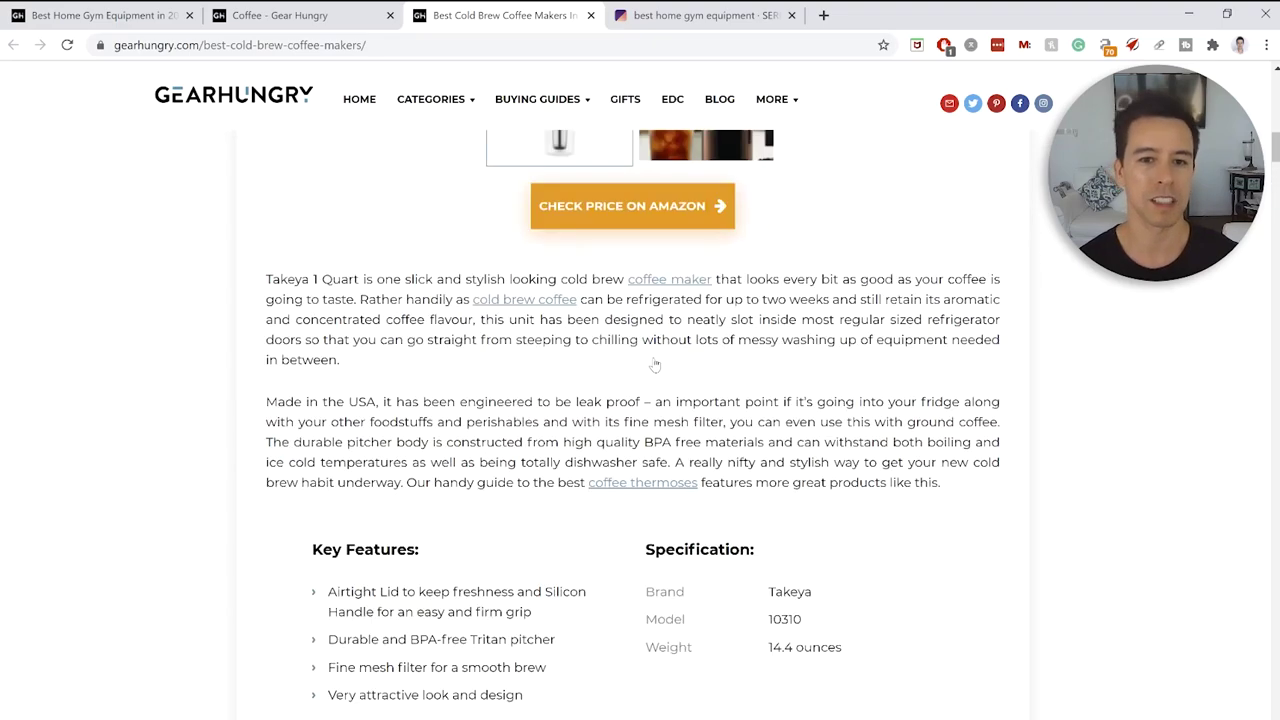
pyautogui.scroll(6, 553, 373)
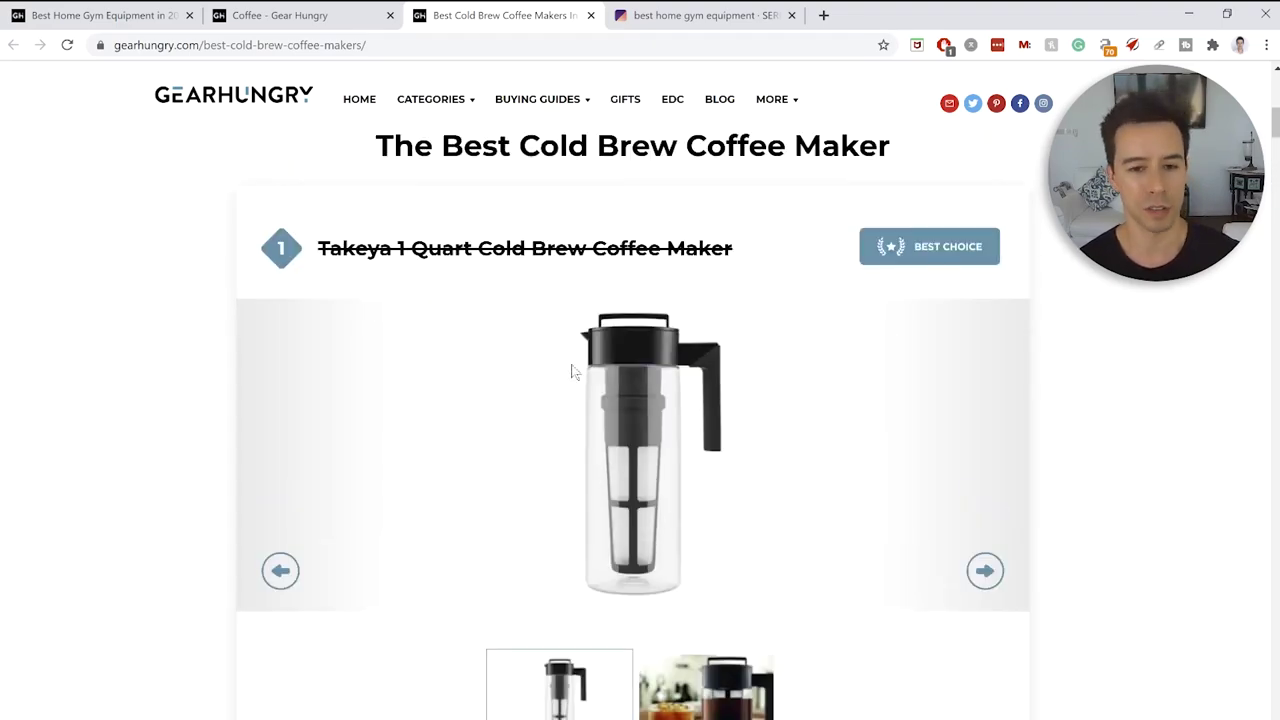
pyautogui.scroll(-5, 590, 360)
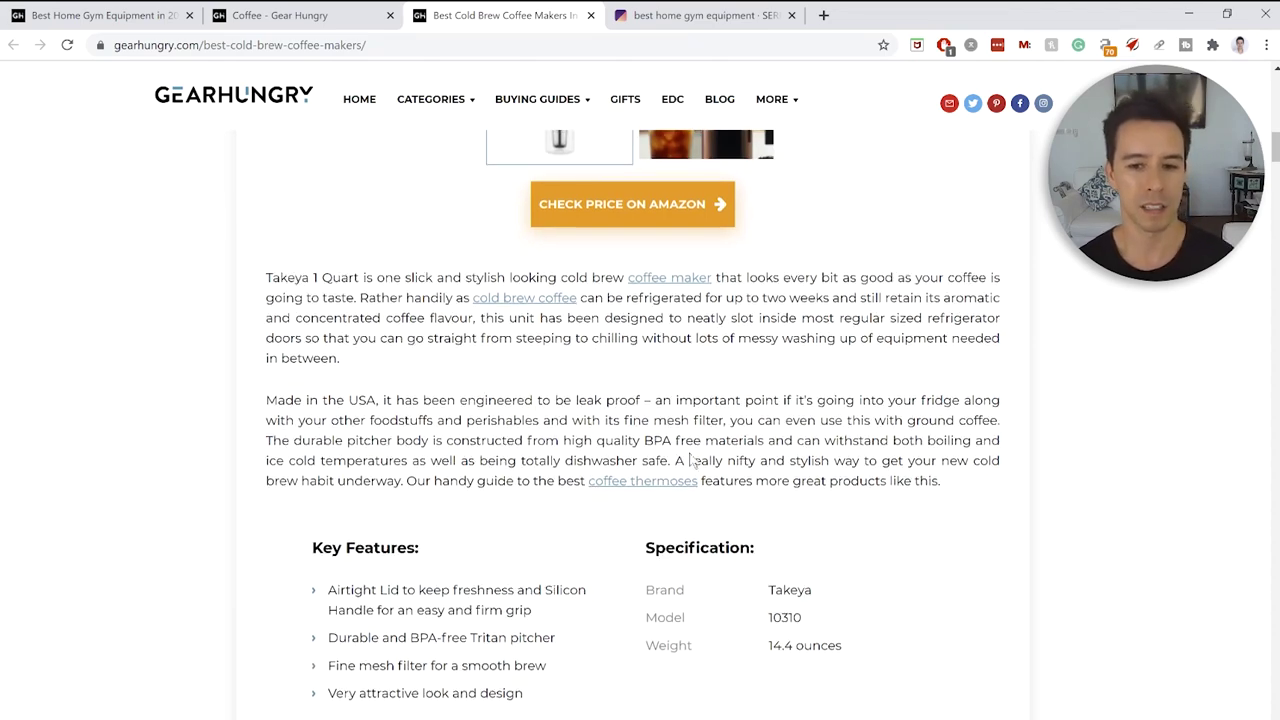
pyautogui.scroll(-3, 660, 455)
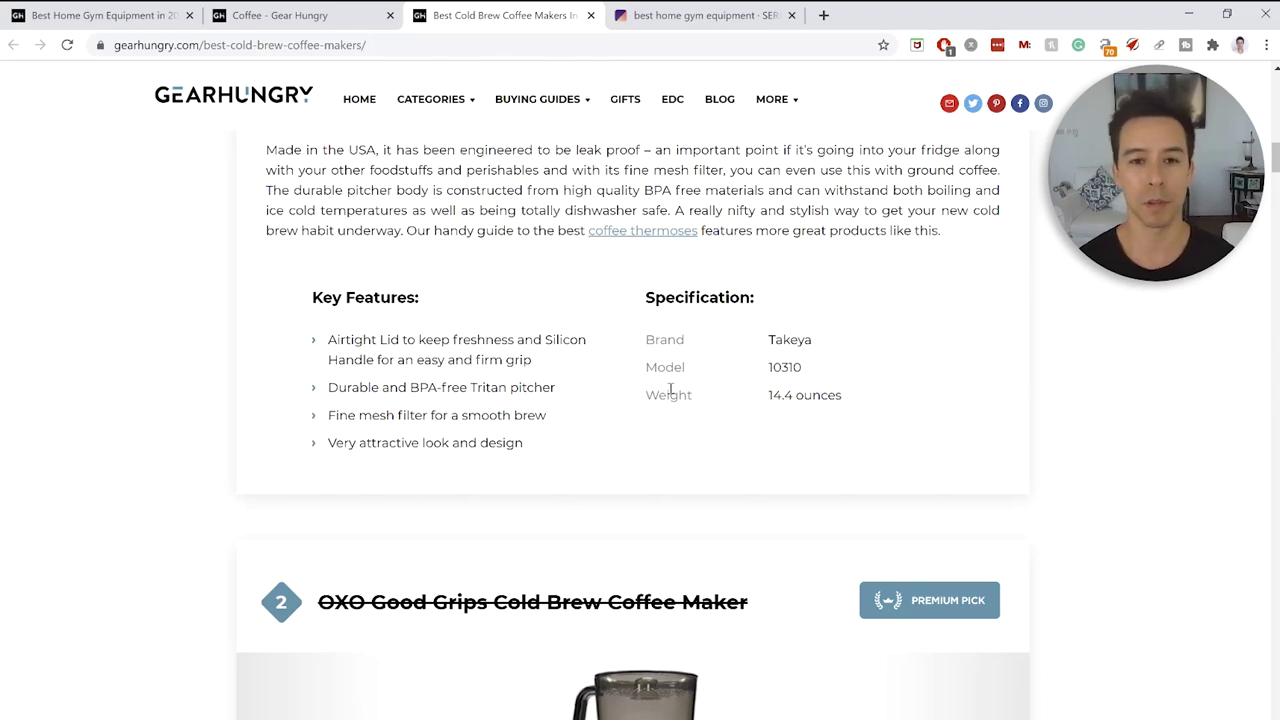
pyautogui.scroll(-5, 669, 387)
pyautogui.scroll(-4, 669, 387)
pyautogui.scroll(1, 576, 292)
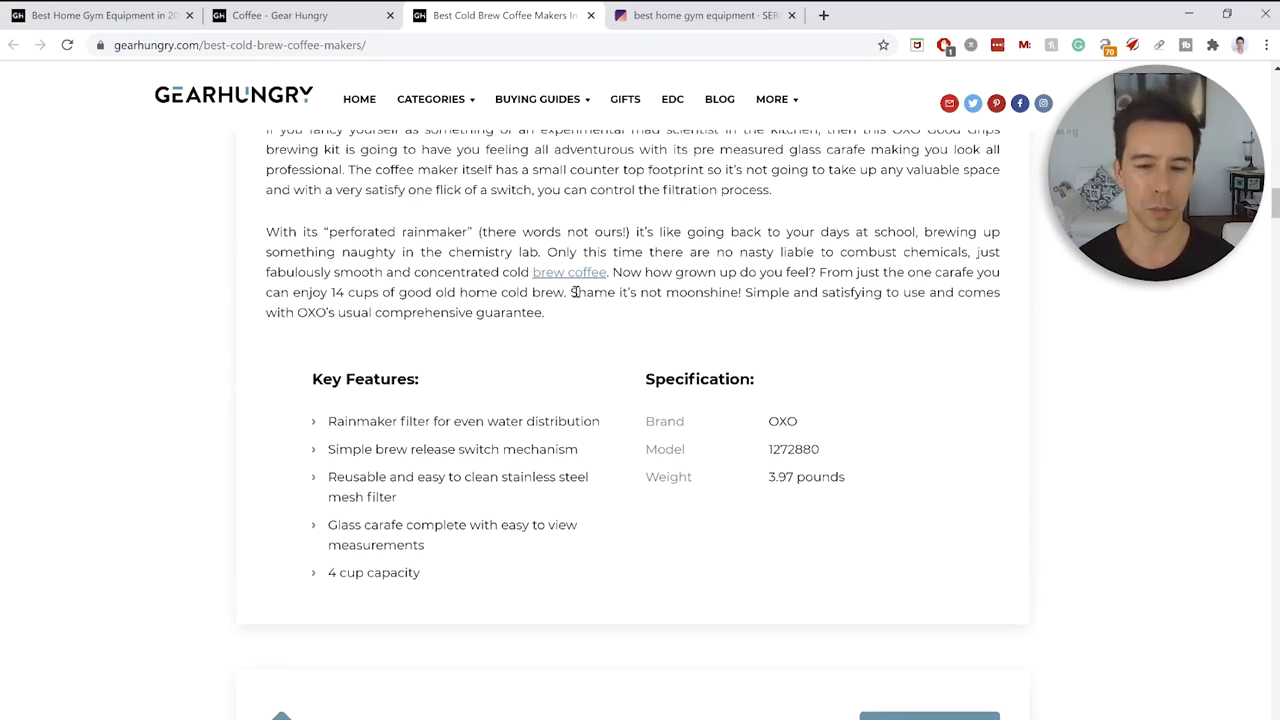
# Switch to the home gym equipment article and look through its product reviews from the NordicTrack treadmill to the KINGSO battle rope
pyautogui.click(130, 15)
pyautogui.scroll(-15, 377, 375)
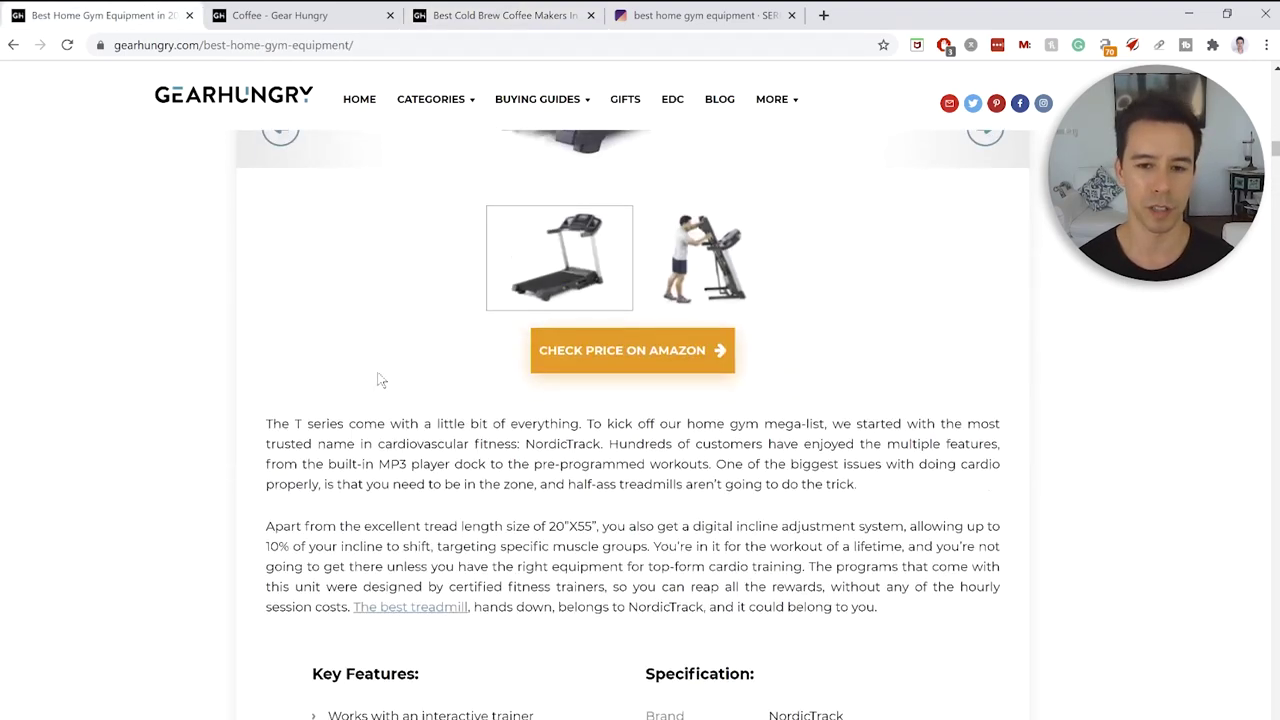
pyautogui.scroll(-4, 581, 301)
pyautogui.moveTo(1274, 180); pyautogui.dragTo(1275, 248)
pyautogui.scroll(-15, 455, 490)
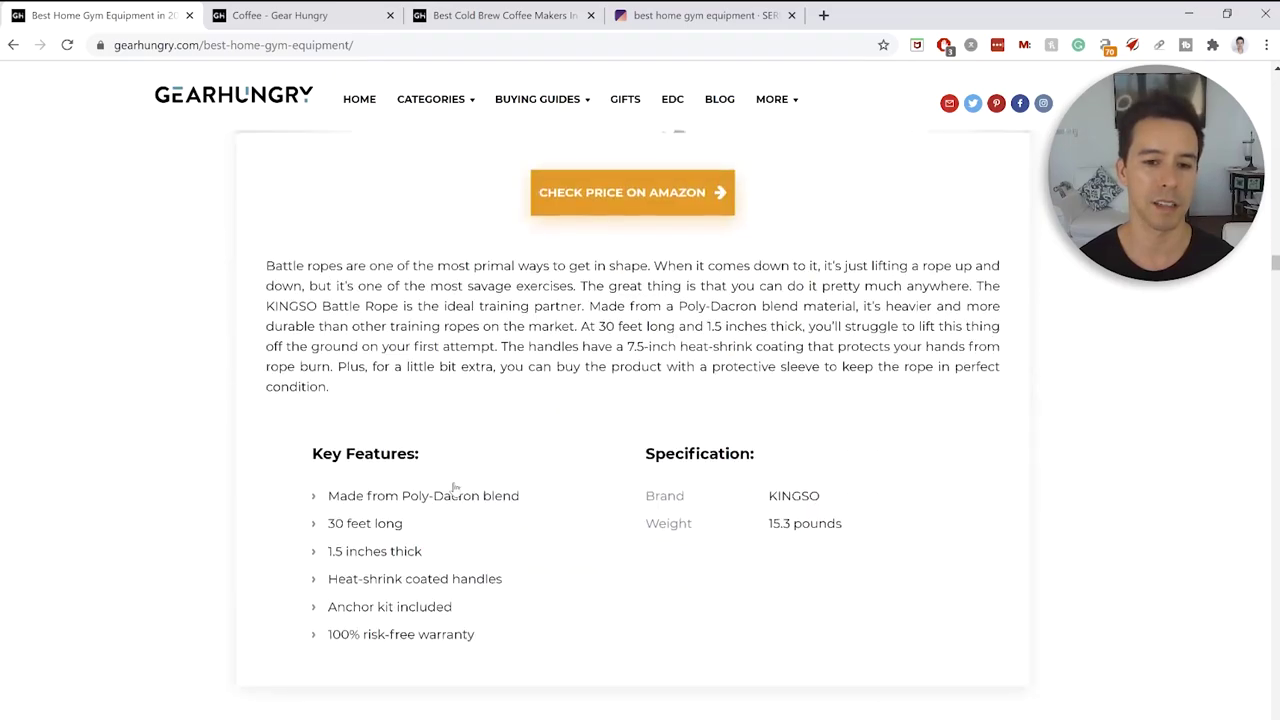
# Review the Sunny Health and Fitness Indoor Cycling Bike and elliptical entries, and skim back through the earlier products to the NordicTrack treadmill
pyautogui.scroll(10, 452, 490)
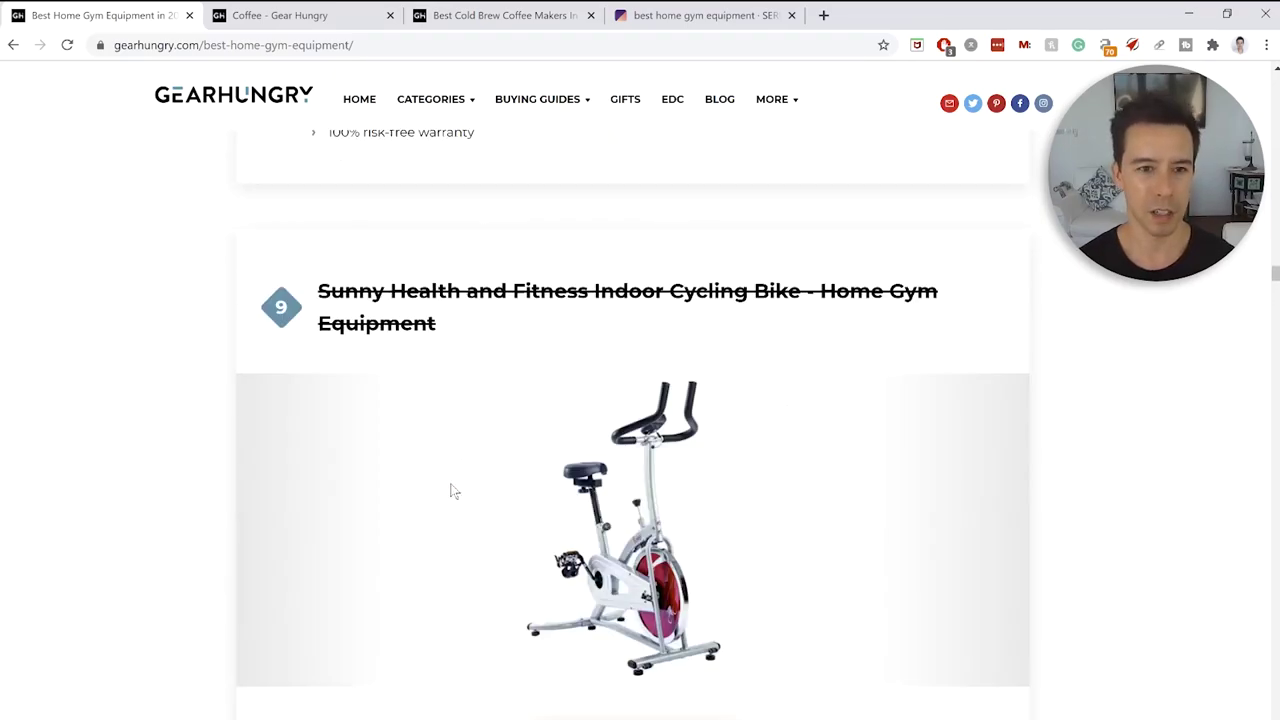
pyautogui.scroll(-6, 452, 490)
pyautogui.scroll(4, 590, 568)
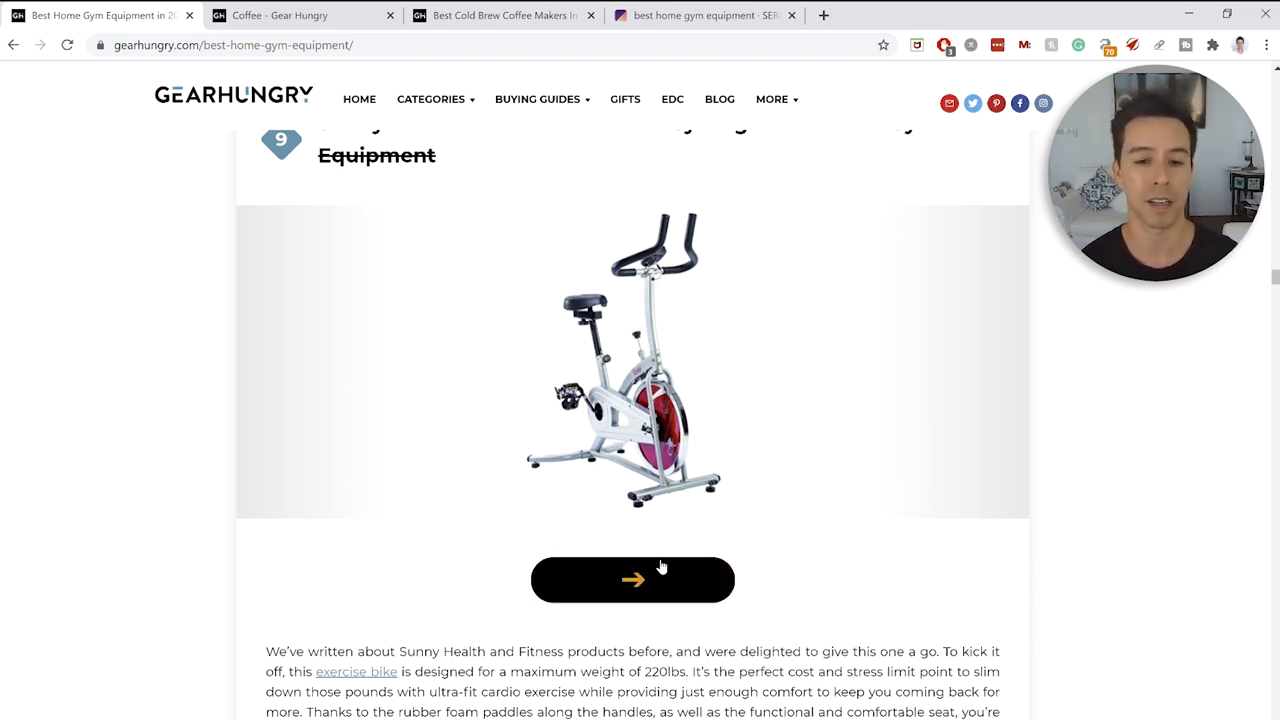
pyautogui.scroll(-12, 214, 450)
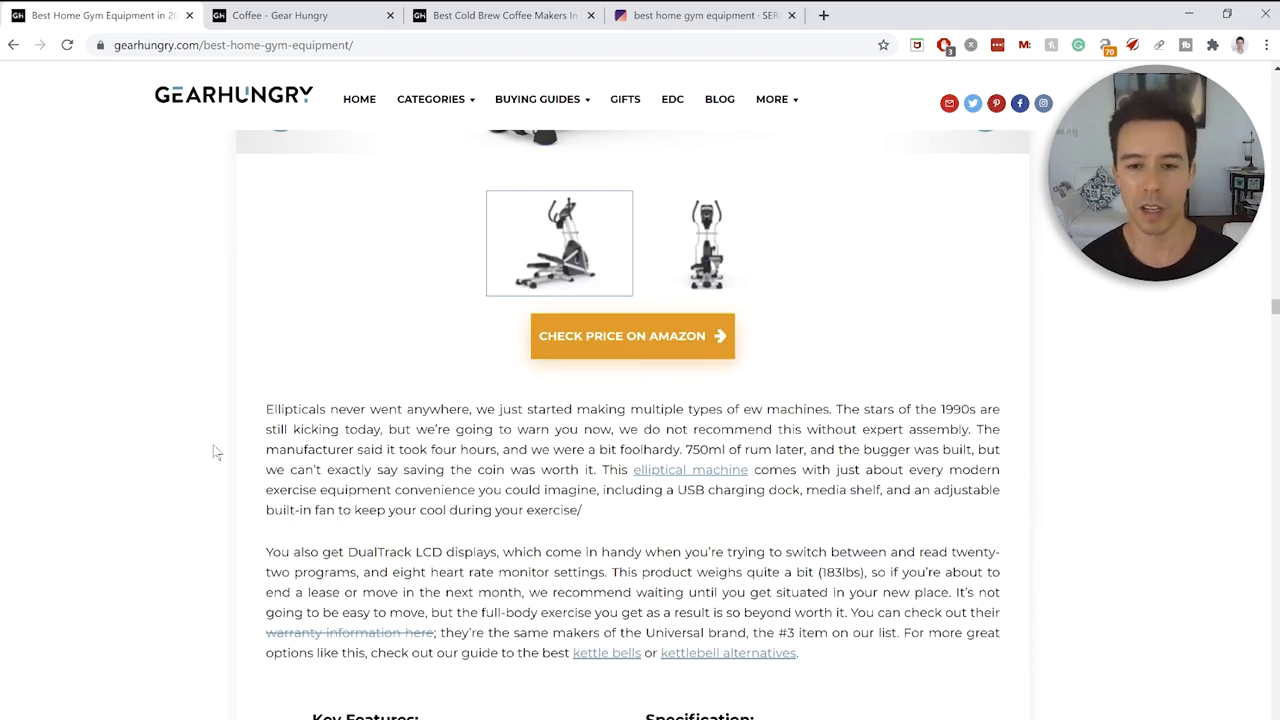
pyautogui.scroll(7, 216, 452)
pyautogui.scroll(15, 216, 450)
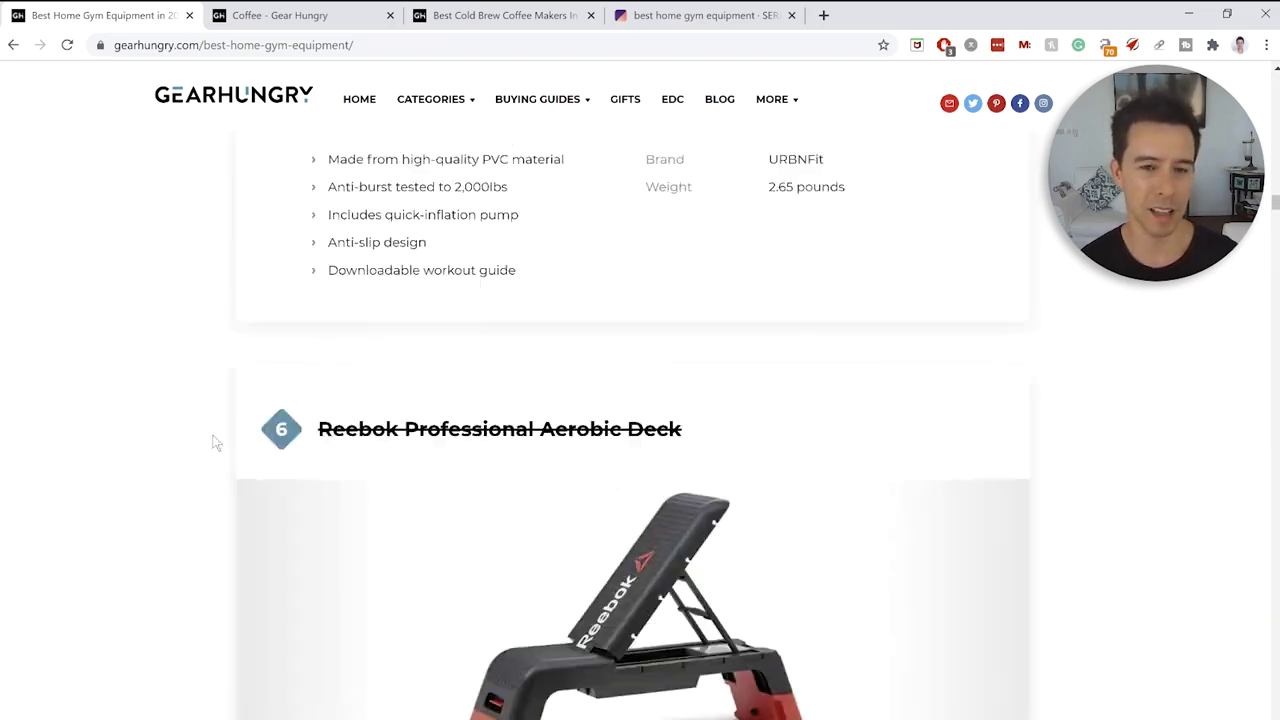
pyautogui.scroll(10, 220, 446)
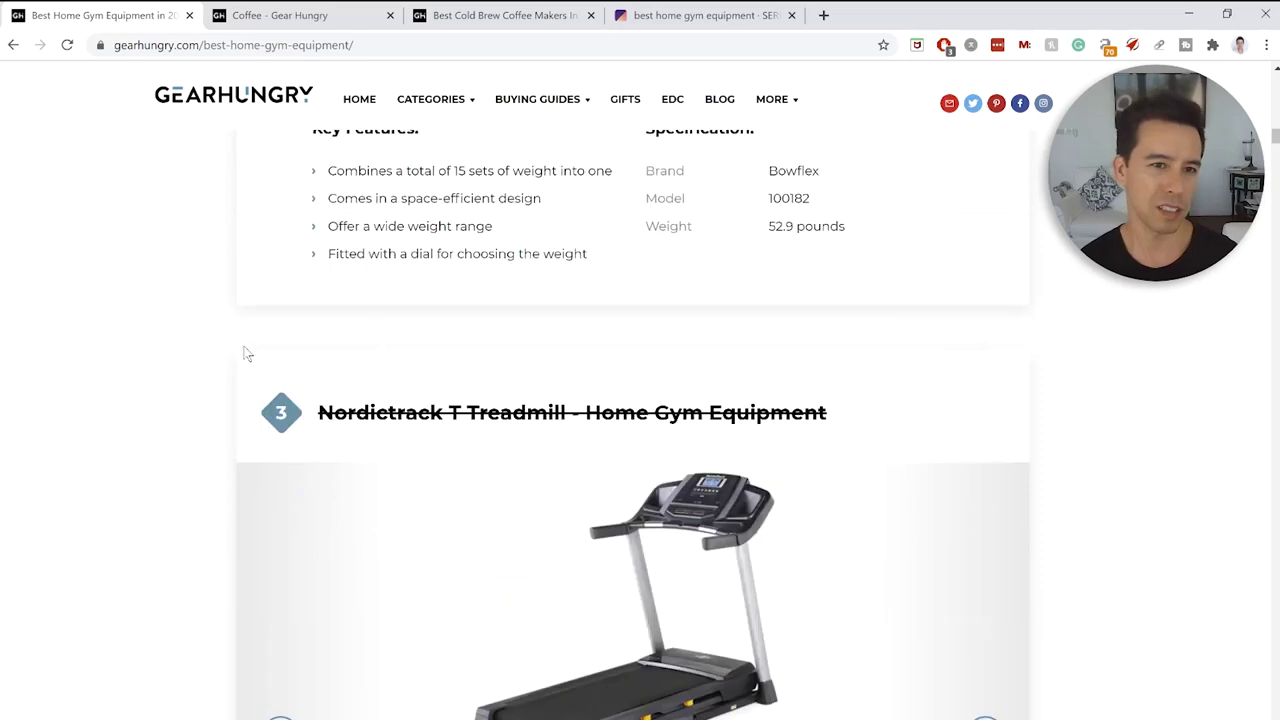
# Switch to Surfer's "best home gym equipment" SERP analysis and open the audit of the Gear Hungry home gym page
pyautogui.click(660, 15)
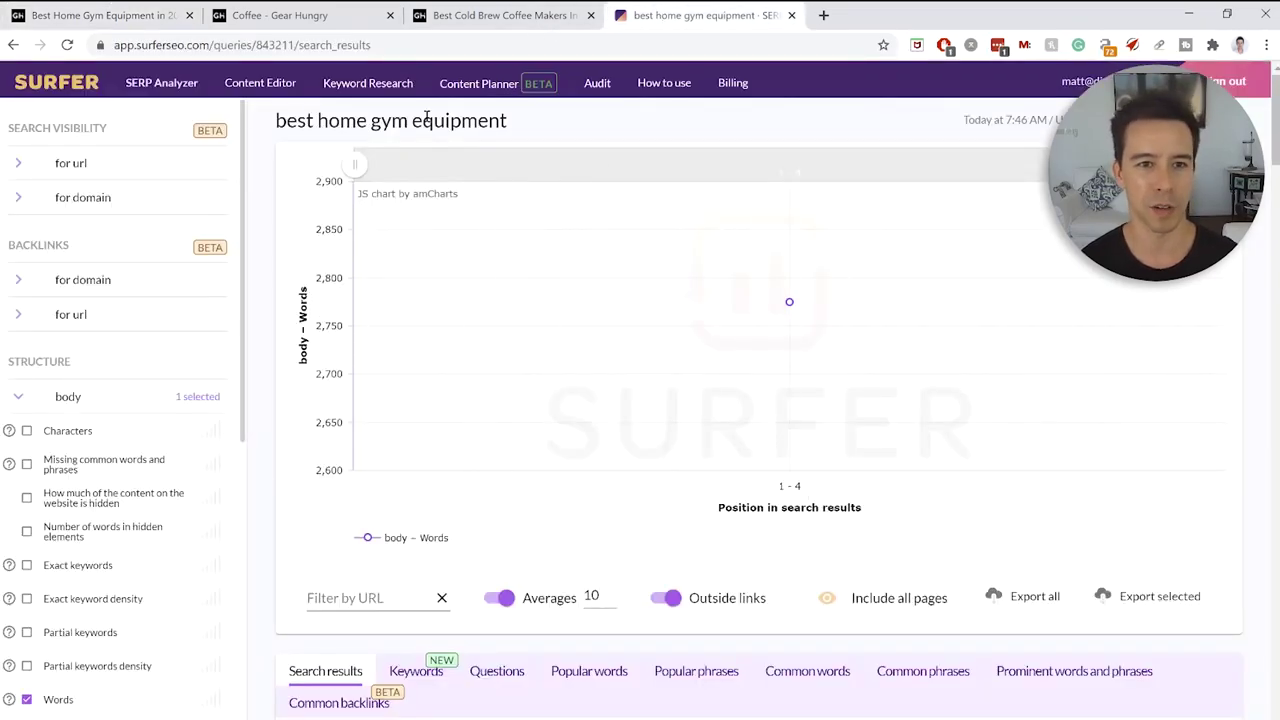
pyautogui.scroll(-5, 578, 253)
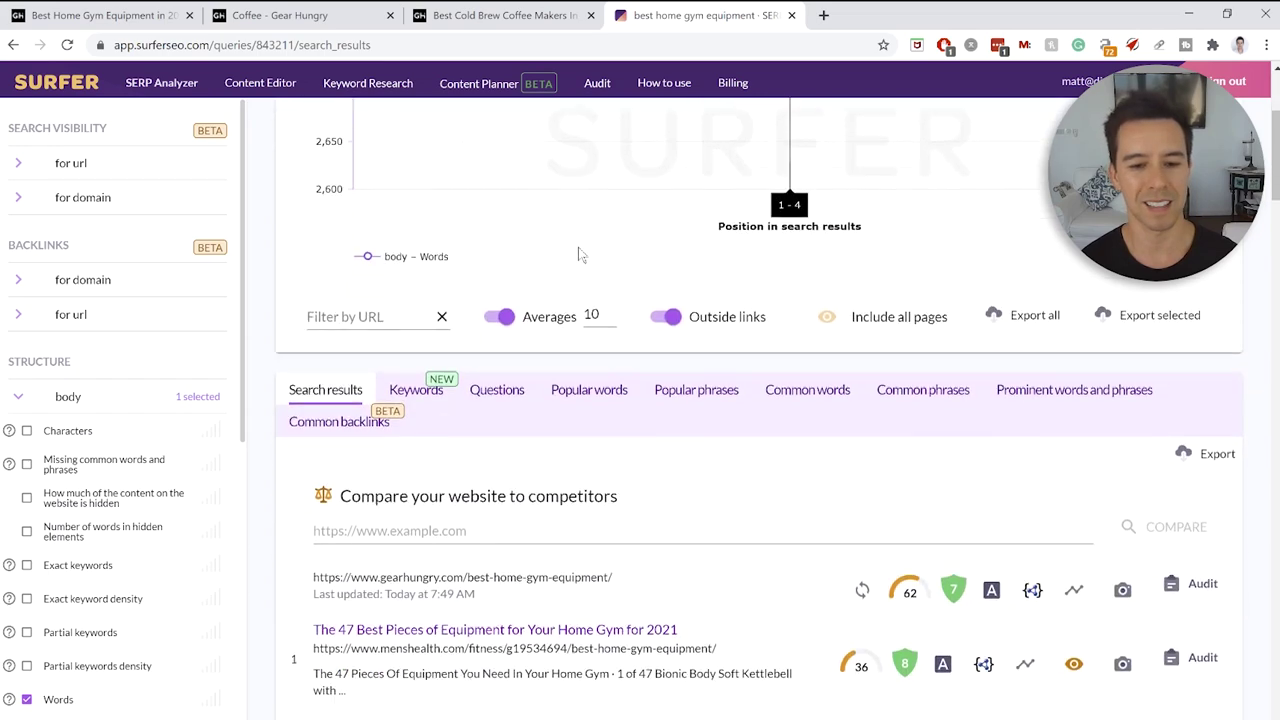
pyautogui.scroll(-1, 578, 253)
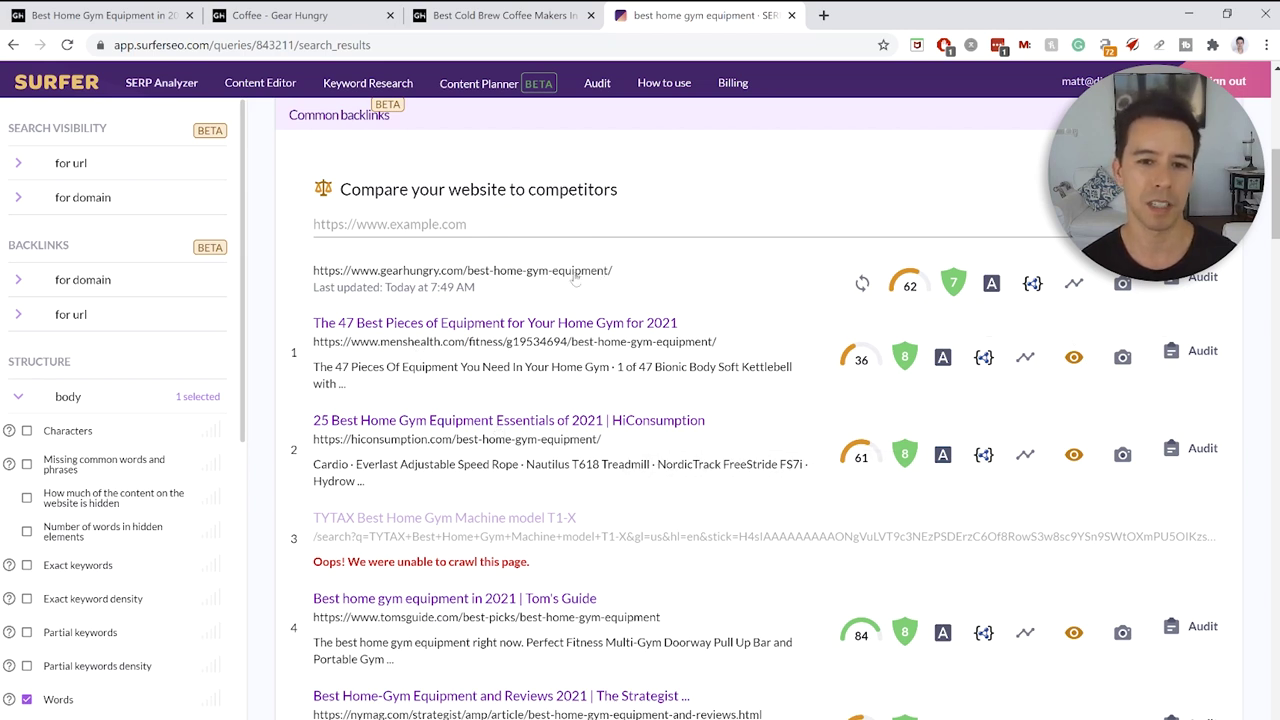
pyautogui.click(1203, 278)
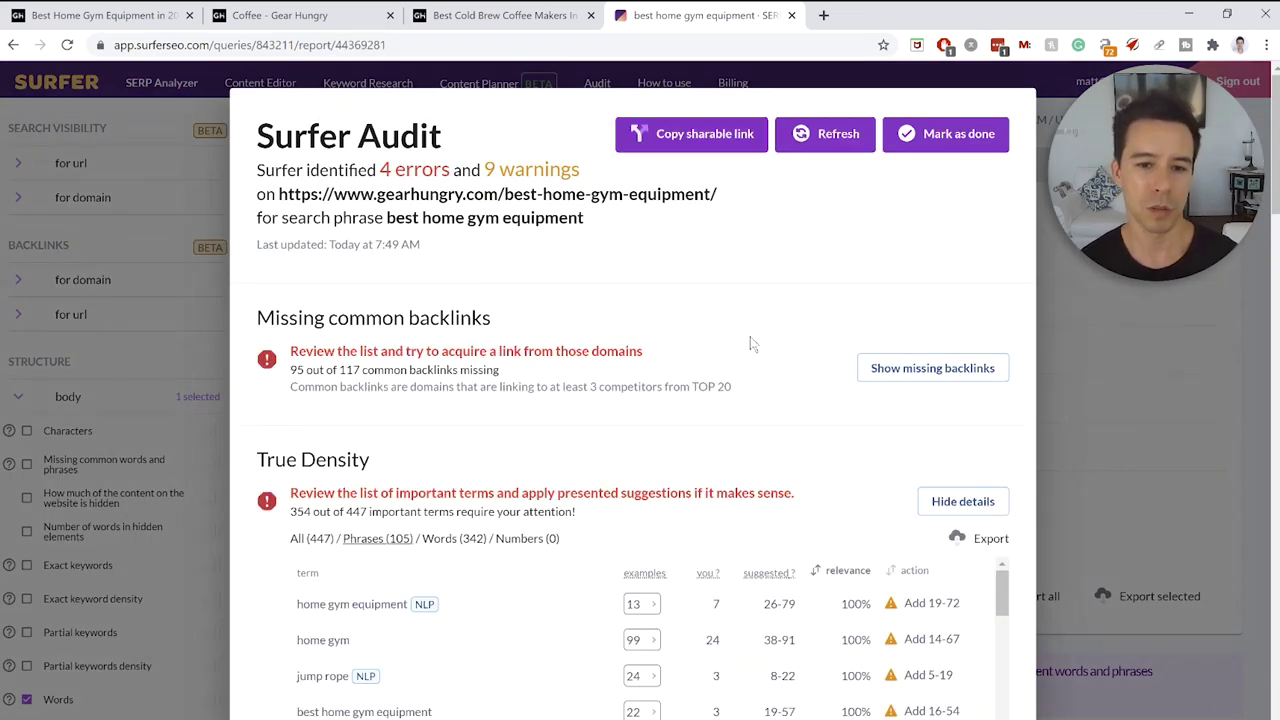
# Collapse the audit's True Density details and expand the paragraph word count details to compare the page with its competitors
pyautogui.scroll(-2, 751, 343)
pyautogui.click(928, 336)
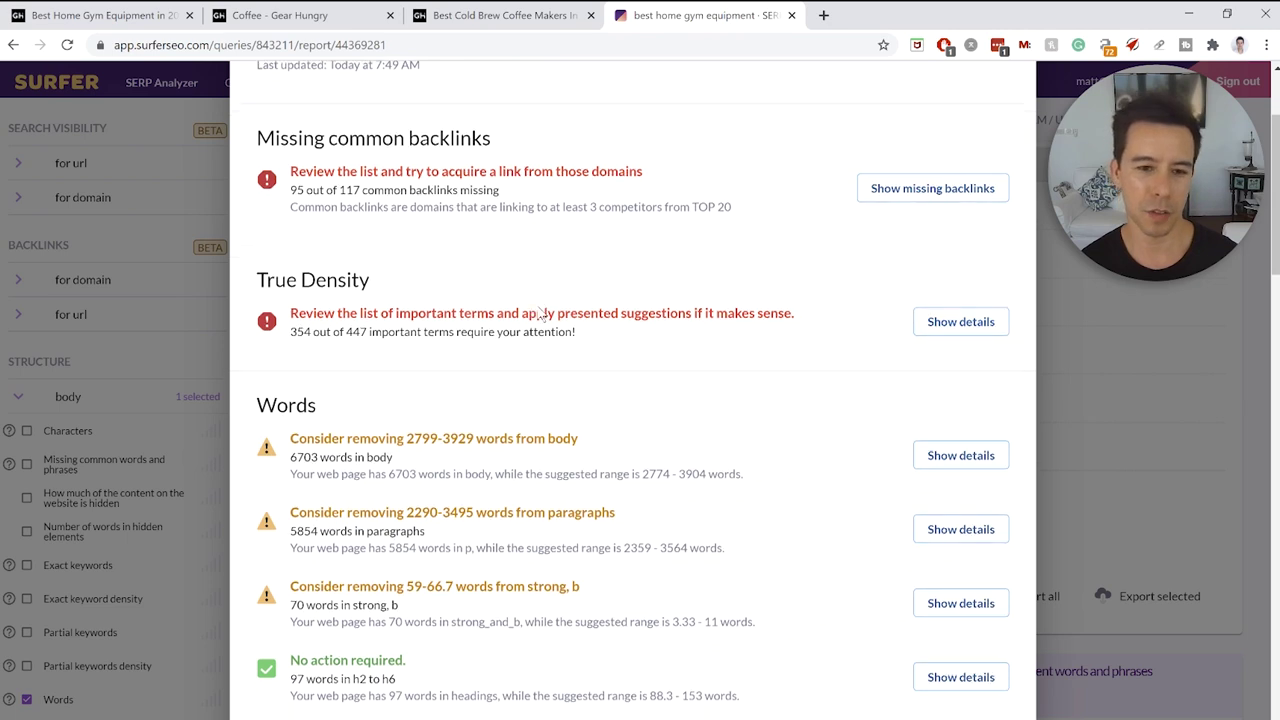
pyautogui.scroll(-2, 340, 374)
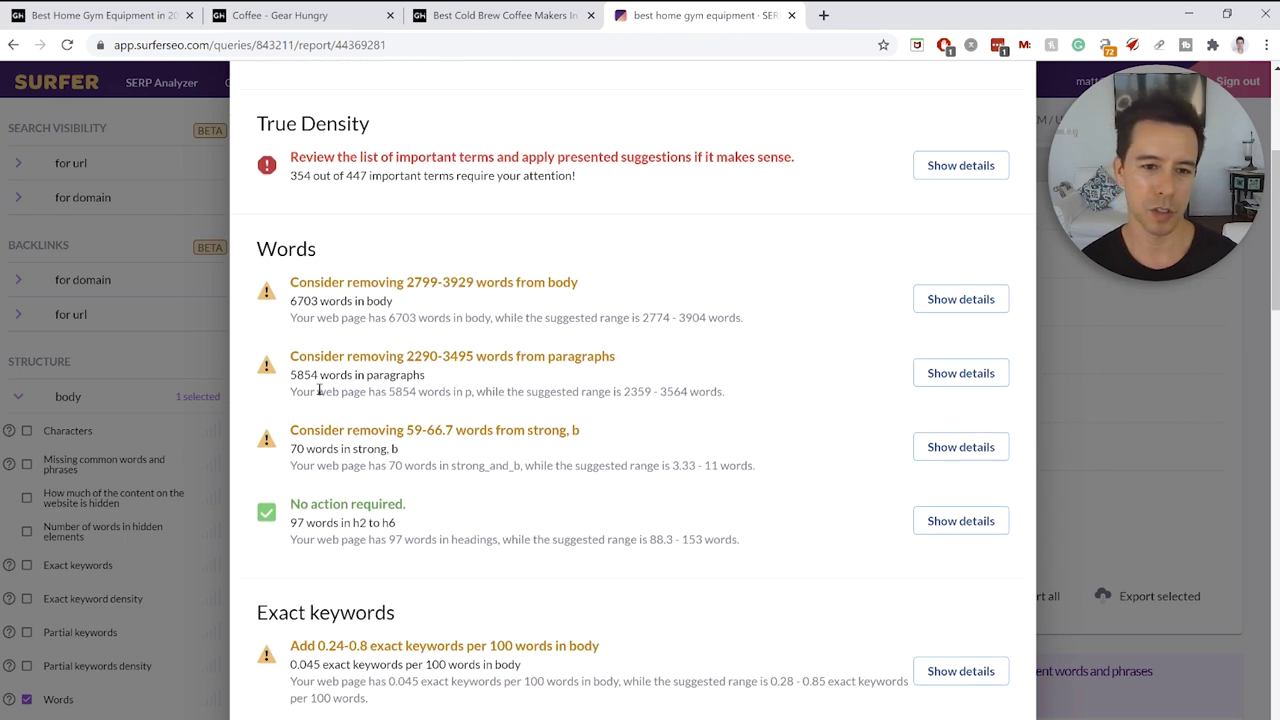
pyautogui.click(931, 372)
pyautogui.scroll(-2, 840, 349)
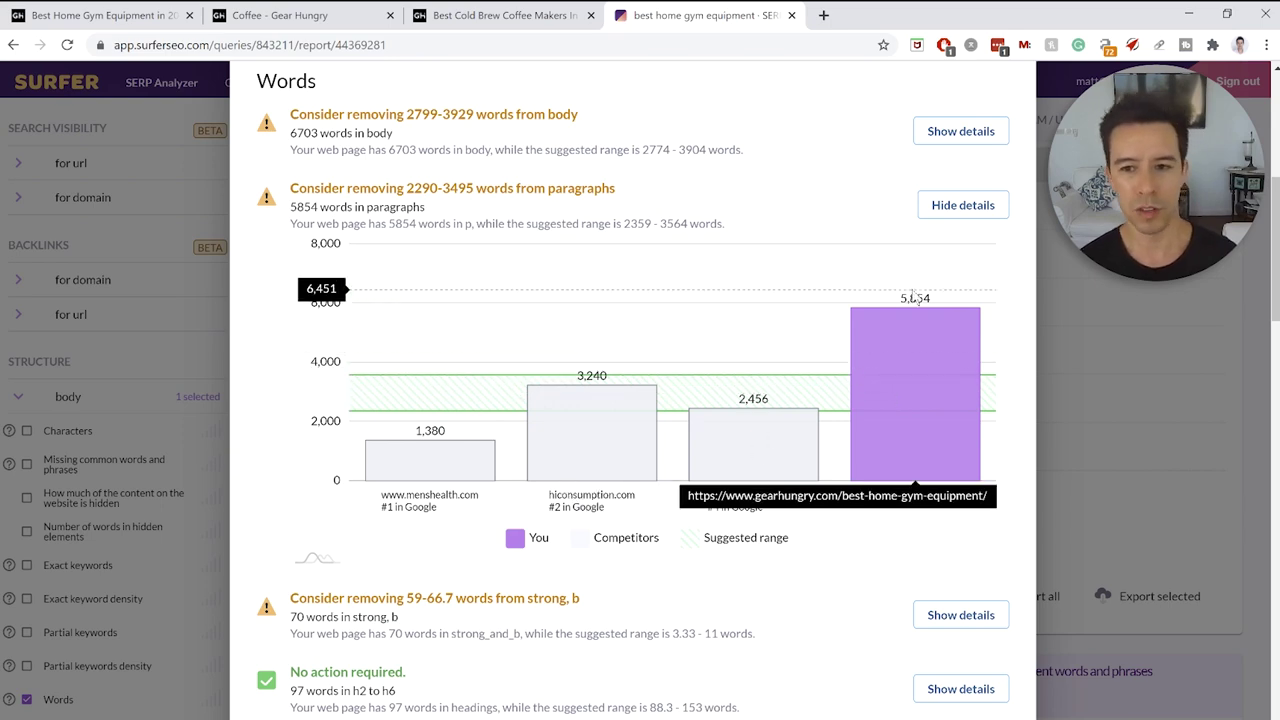
pyautogui.scroll(-1, 910, 364)
pyautogui.scroll(3, 905, 365)
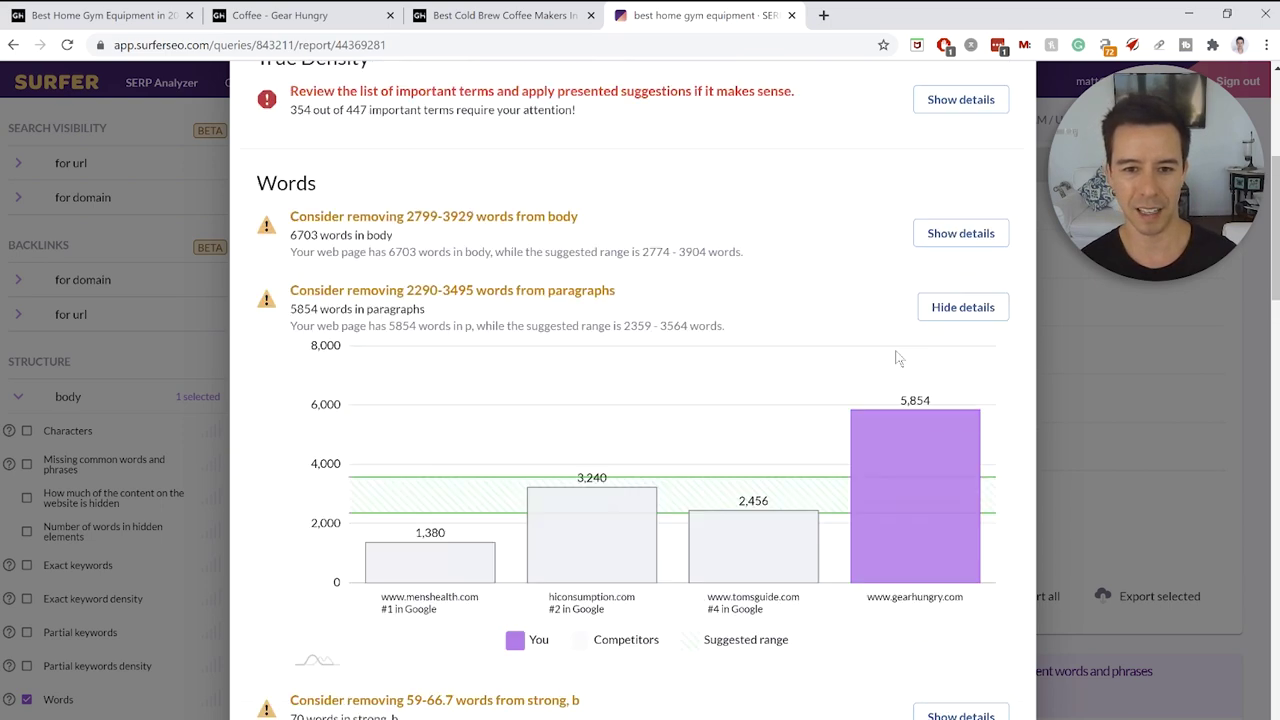
# Expand the True Density details and review the phrase suggestions, highlighting the NLP tag beside "home gym equipment"
pyautogui.scroll(3, 575, 385)
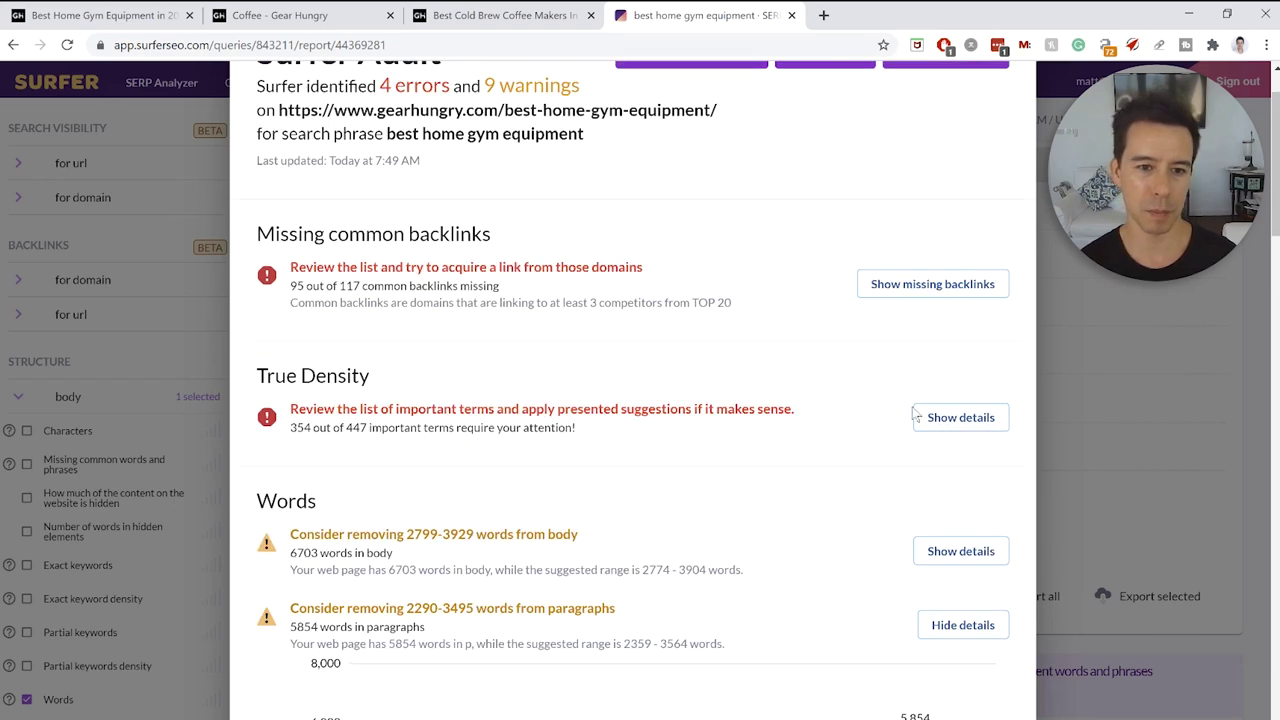
pyautogui.scroll(-2, 923, 422)
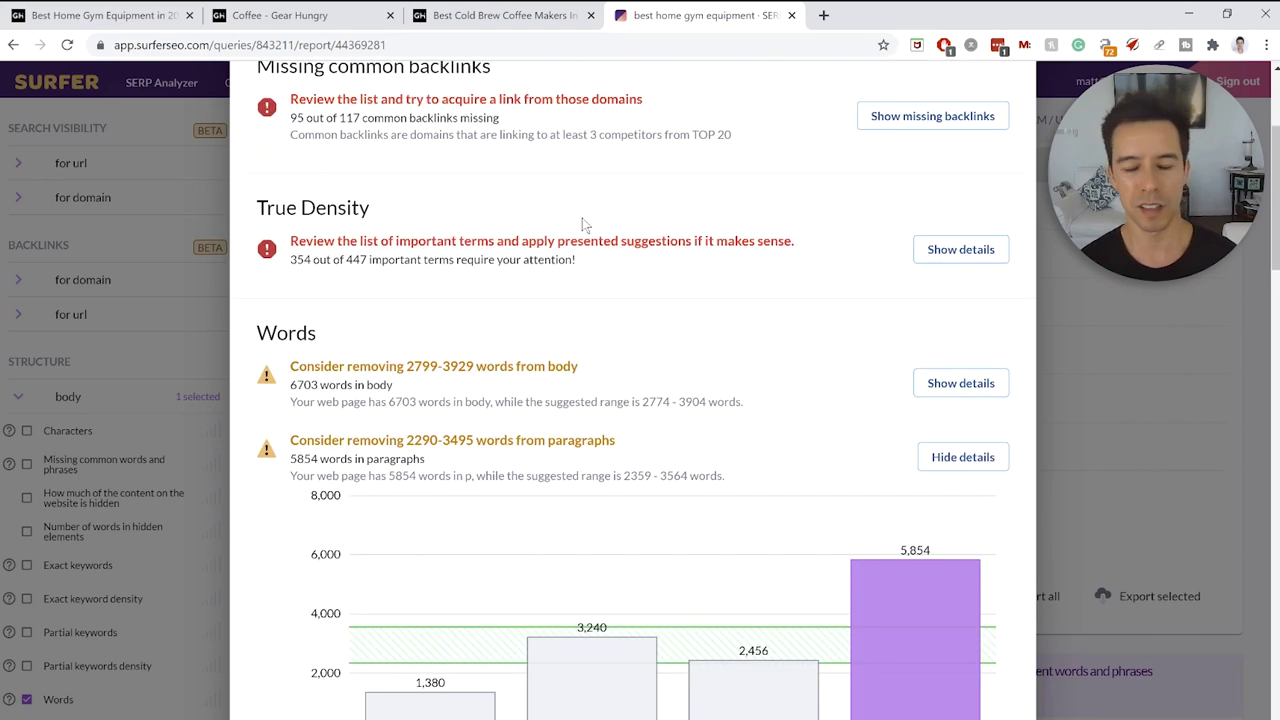
pyautogui.click(965, 255)
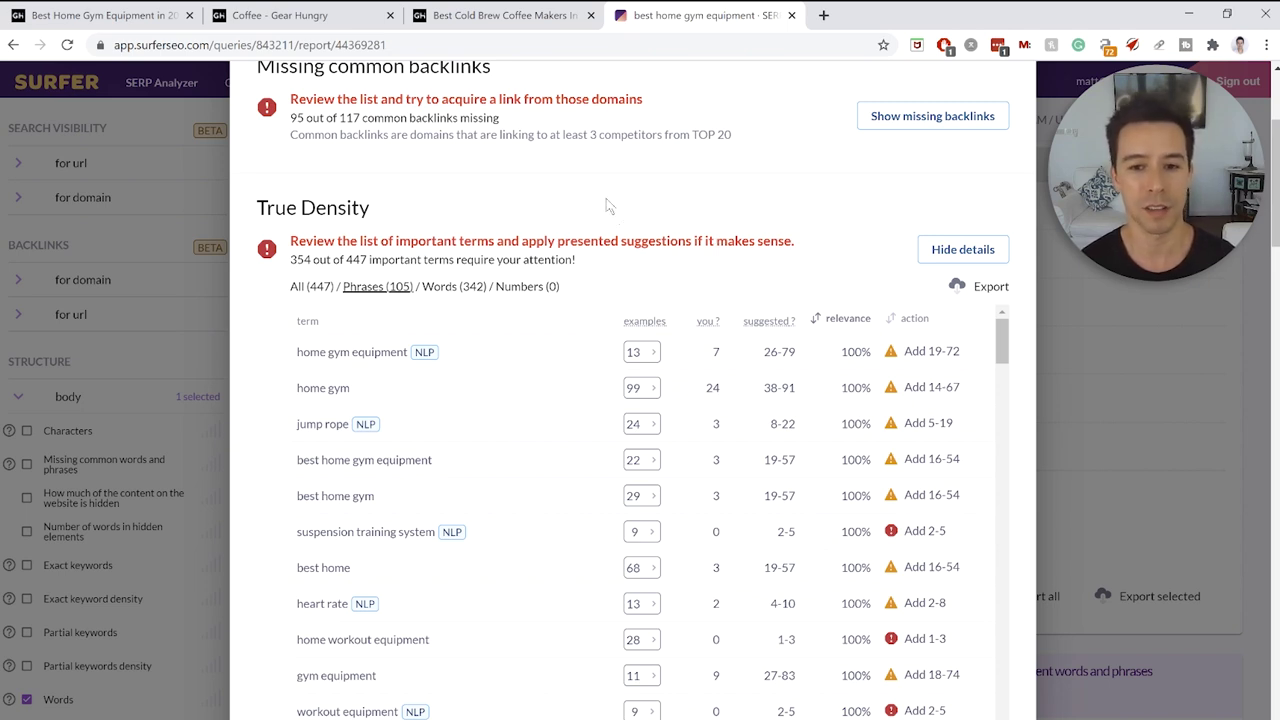
pyautogui.scroll(-1, 520, 260)
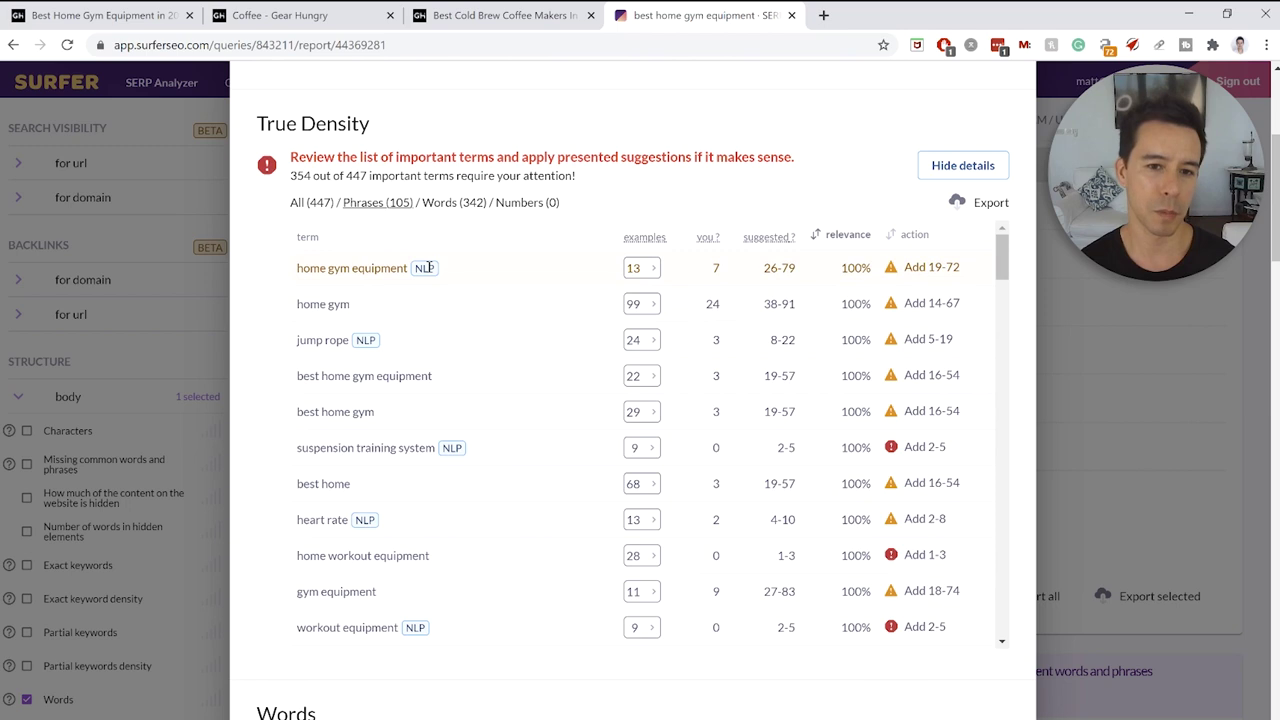
pyautogui.moveTo(352, 268); pyautogui.dragTo(430, 266)
pyautogui.click(460, 268)
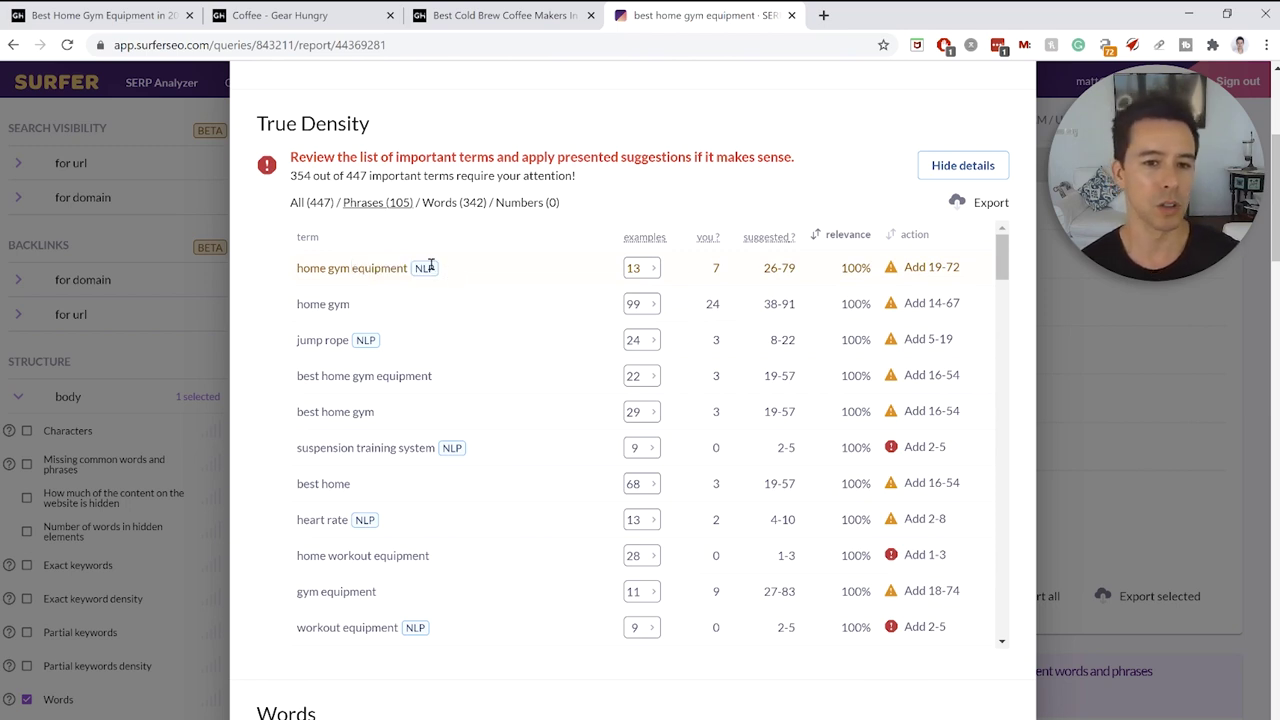
pyautogui.moveTo(415, 268); pyautogui.dragTo(430, 270)
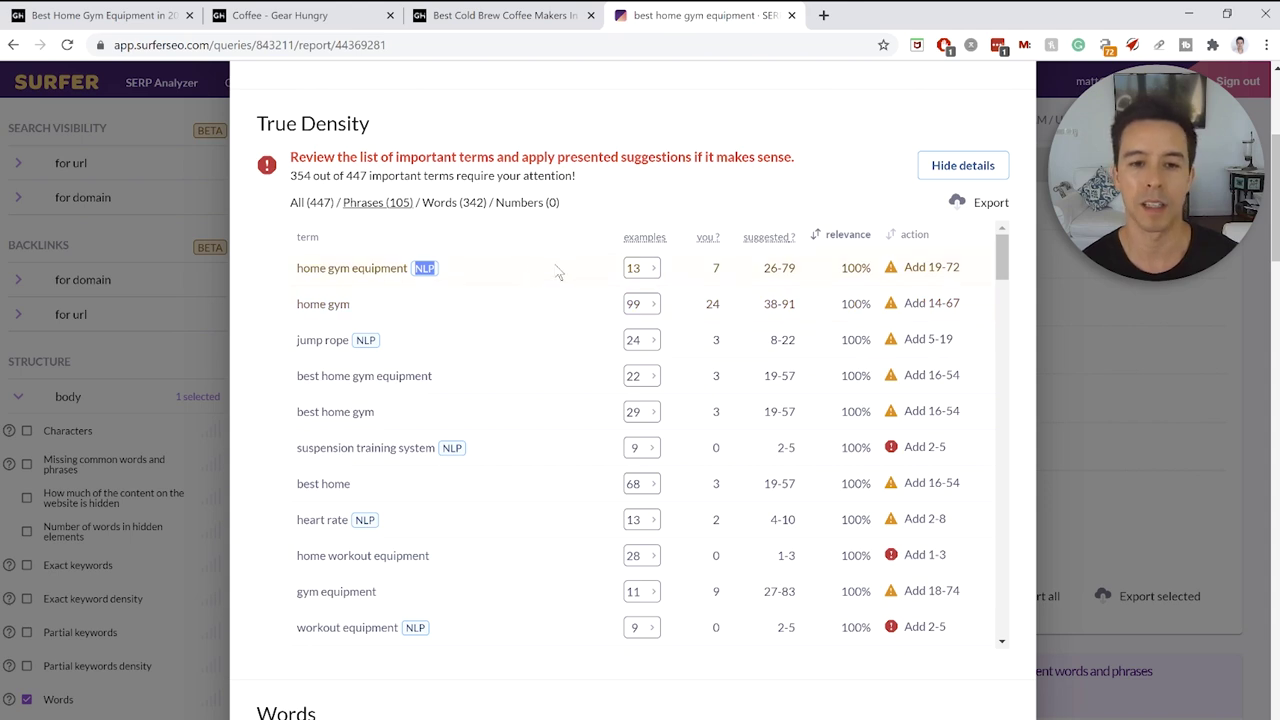
# List the True Density single-word terms and highlight the page's usage count and suggested range for "workout"
pyautogui.click(441, 204)
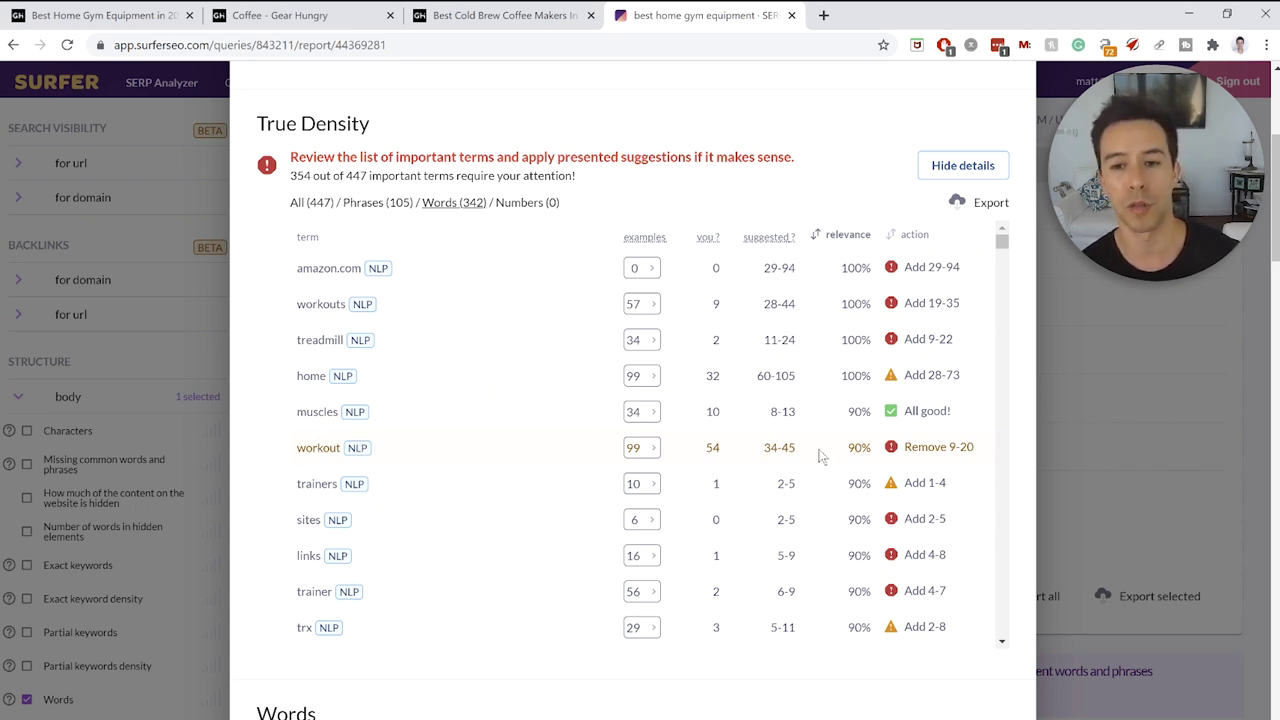
pyautogui.doubleClick(714, 447)
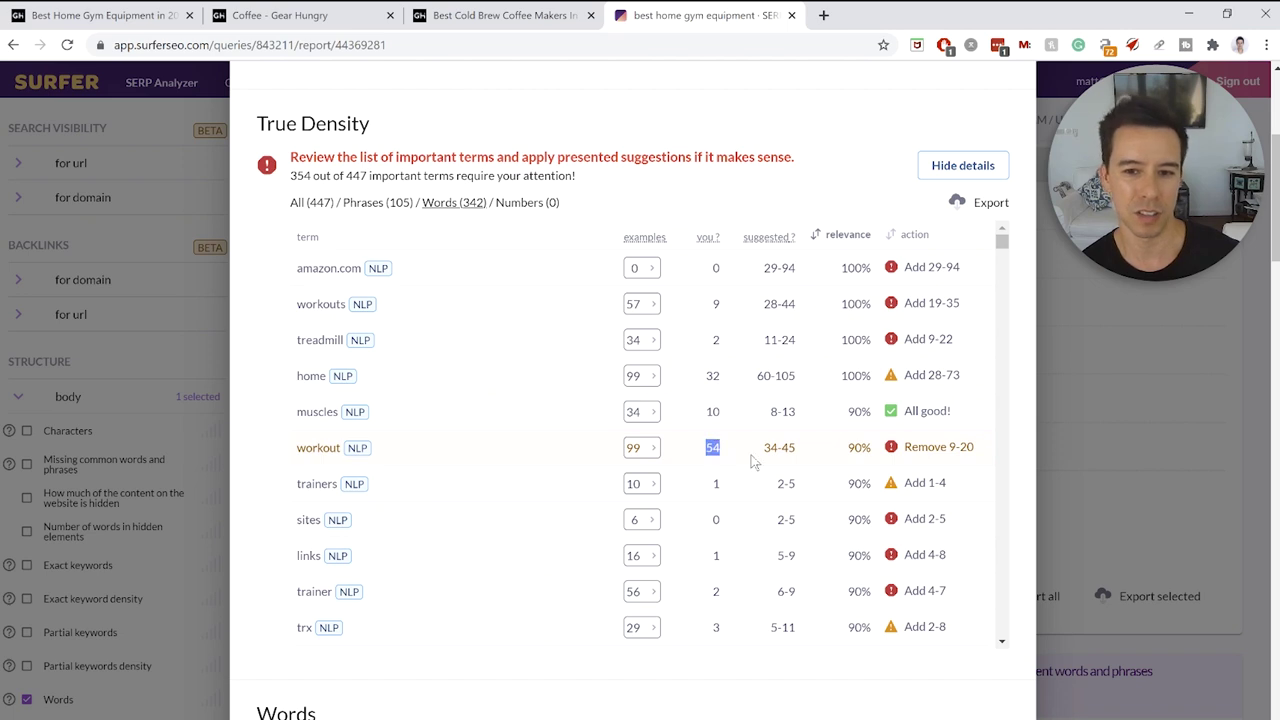
pyautogui.moveTo(765, 447); pyautogui.dragTo(794, 447)
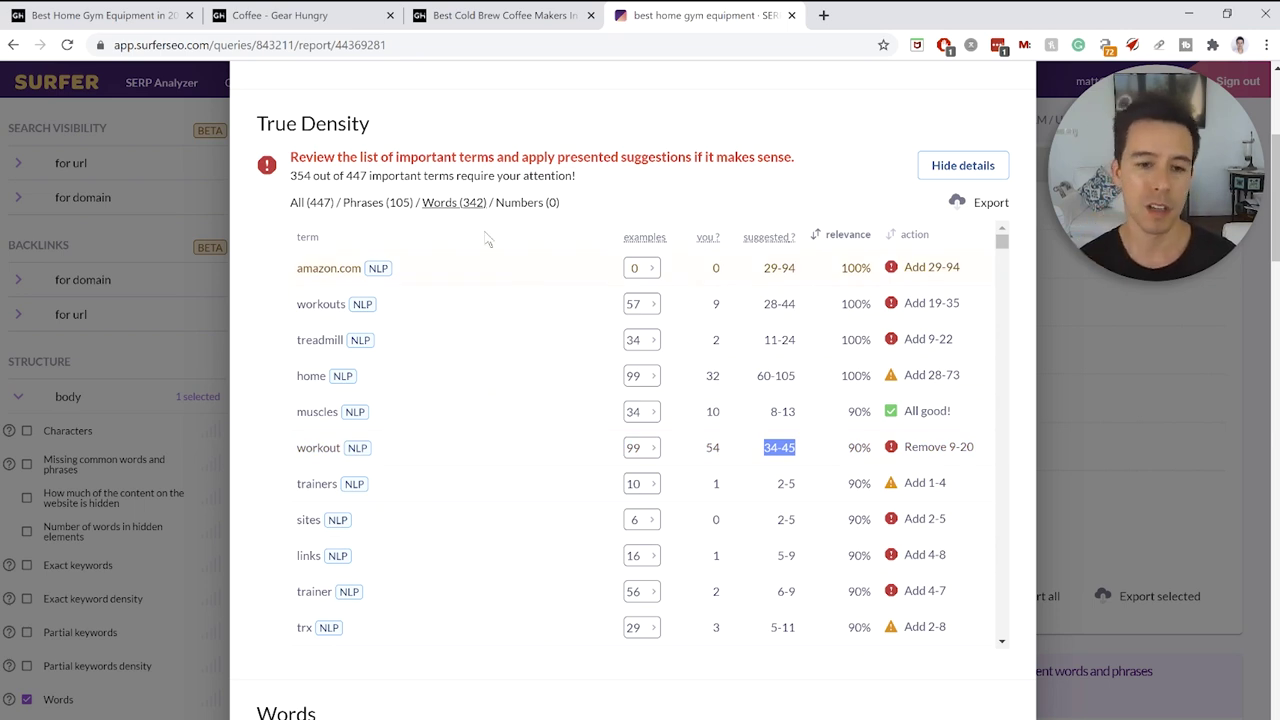
# Look through the remaining True Density word suggestions, checking which terms such as "weight" to add or remove
pyautogui.click(402, 201)
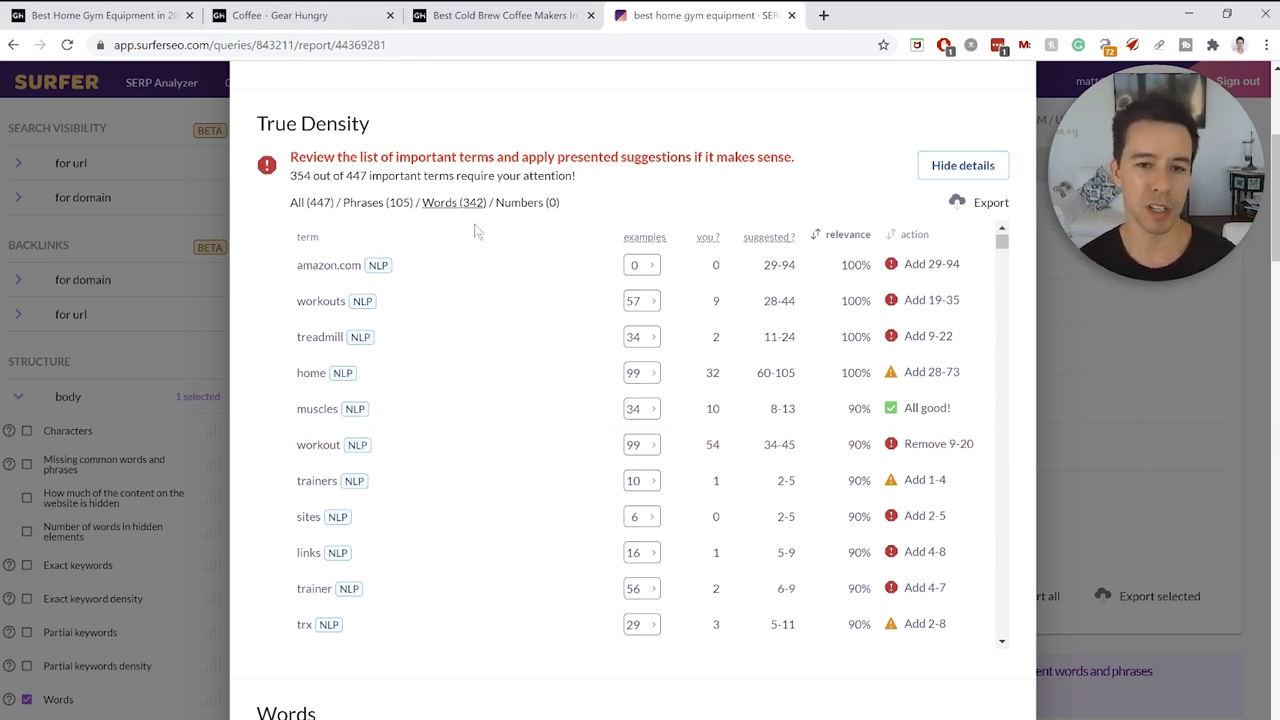
pyautogui.scroll(-10, 476, 232)
pyautogui.scroll(-7, 652, 658)
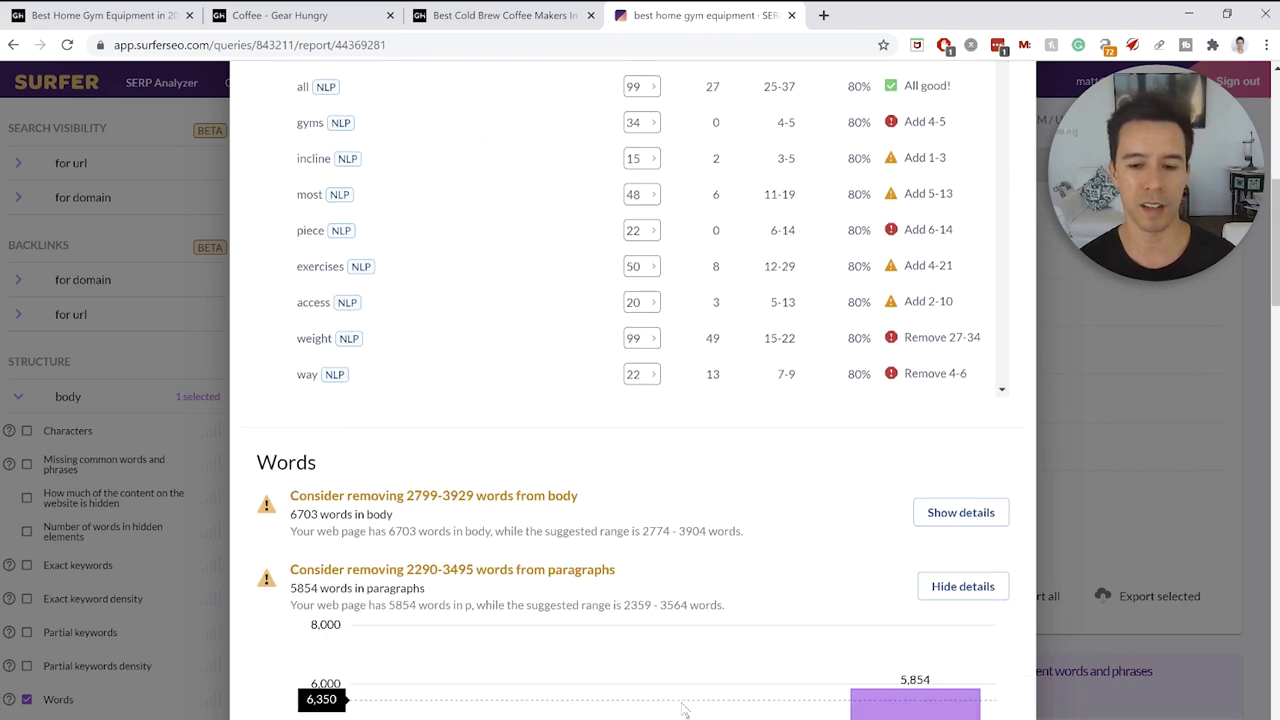
pyautogui.scroll(12, 908, 445)
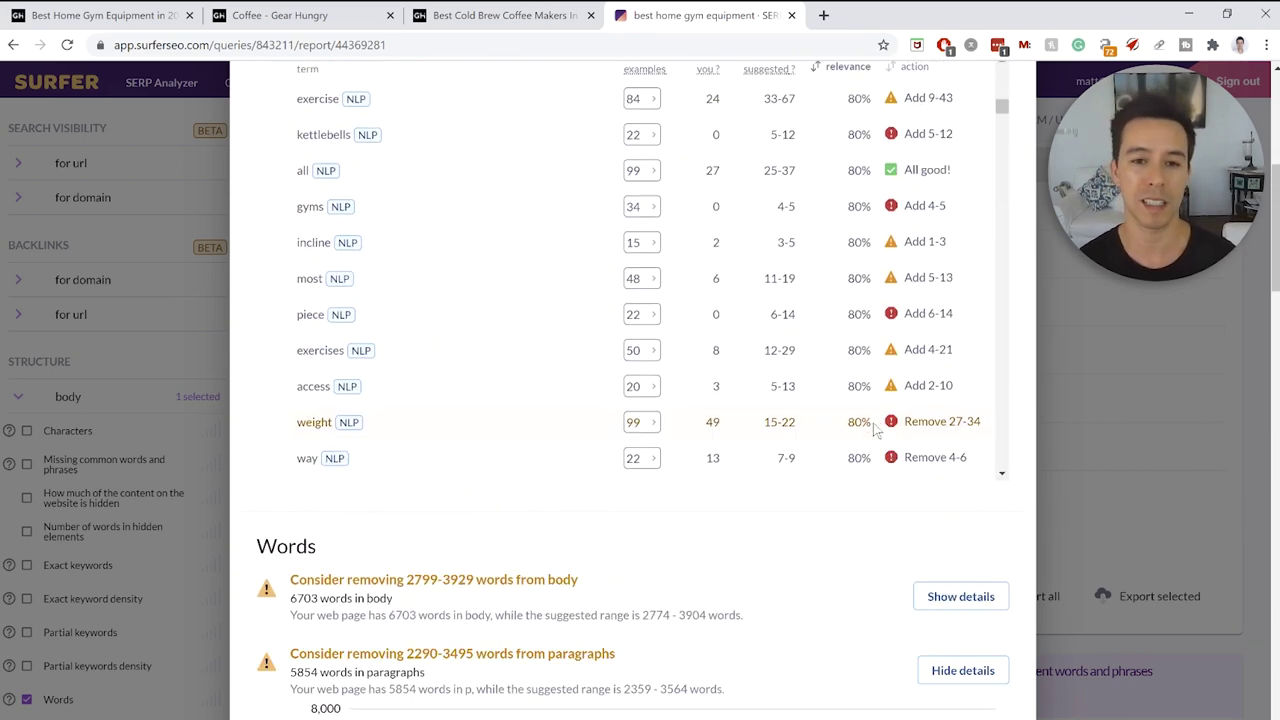
pyautogui.scroll(1, 770, 270)
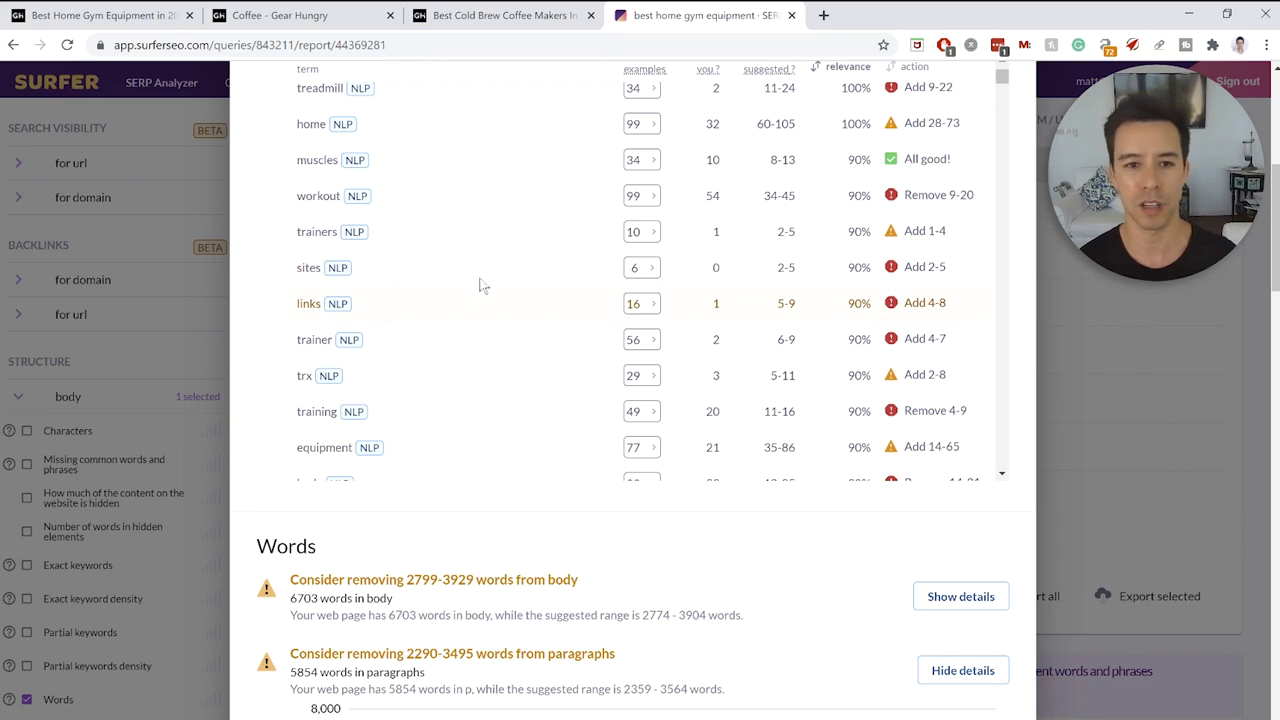
pyautogui.scroll(1, 270, 275)
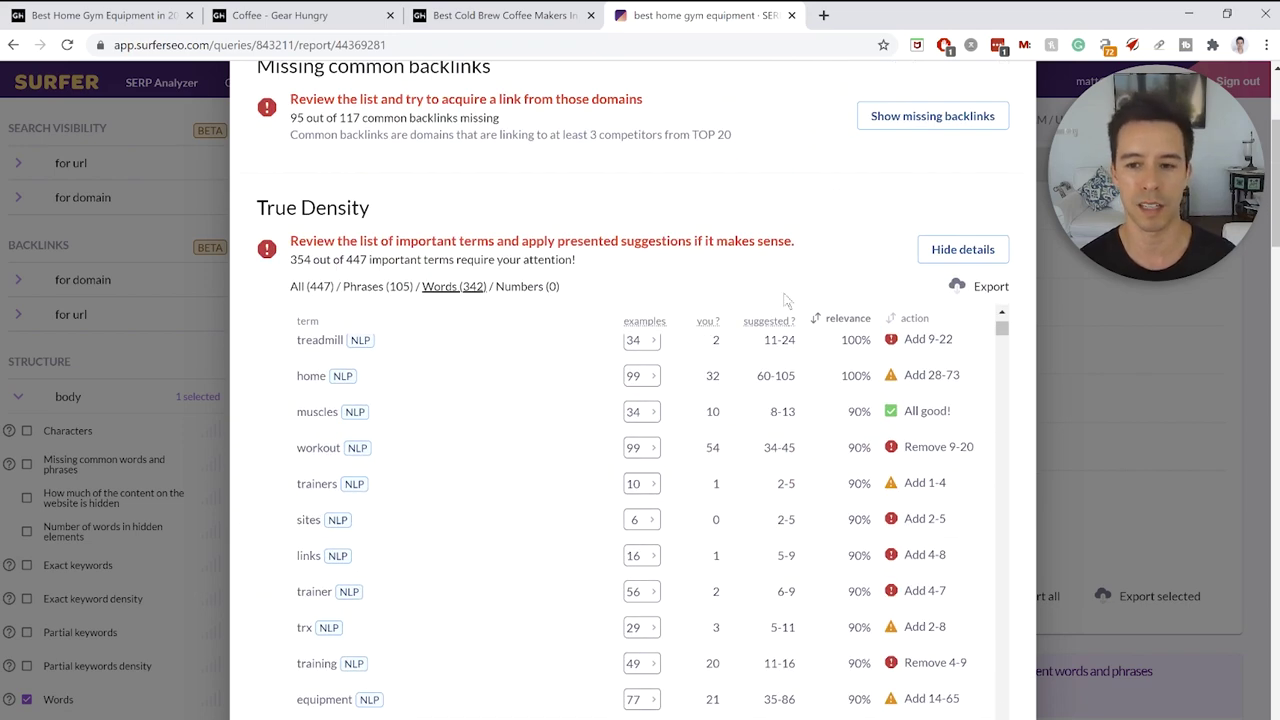
# Review the audit's suggestions for word counts, exact keywords and partial keywords, including the exact keyword recommendation for the H1
pyautogui.scroll(-10, 252, 380)
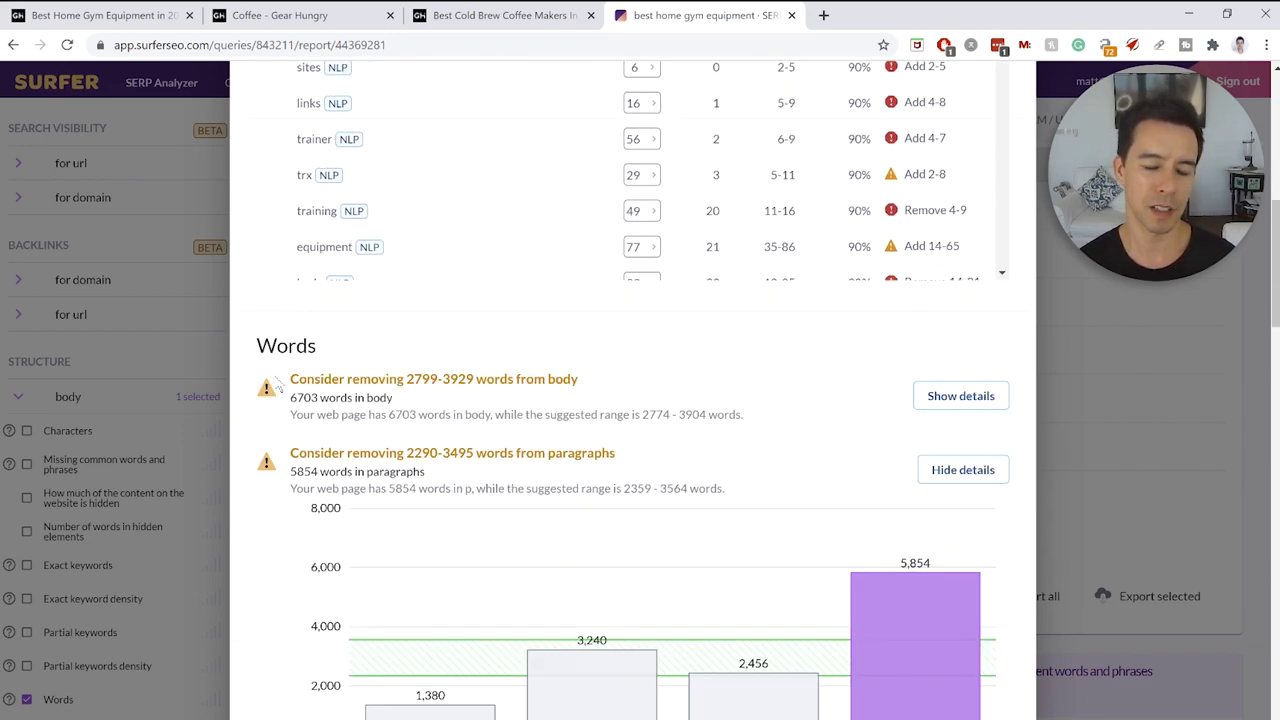
pyautogui.scroll(-4, 420, 328)
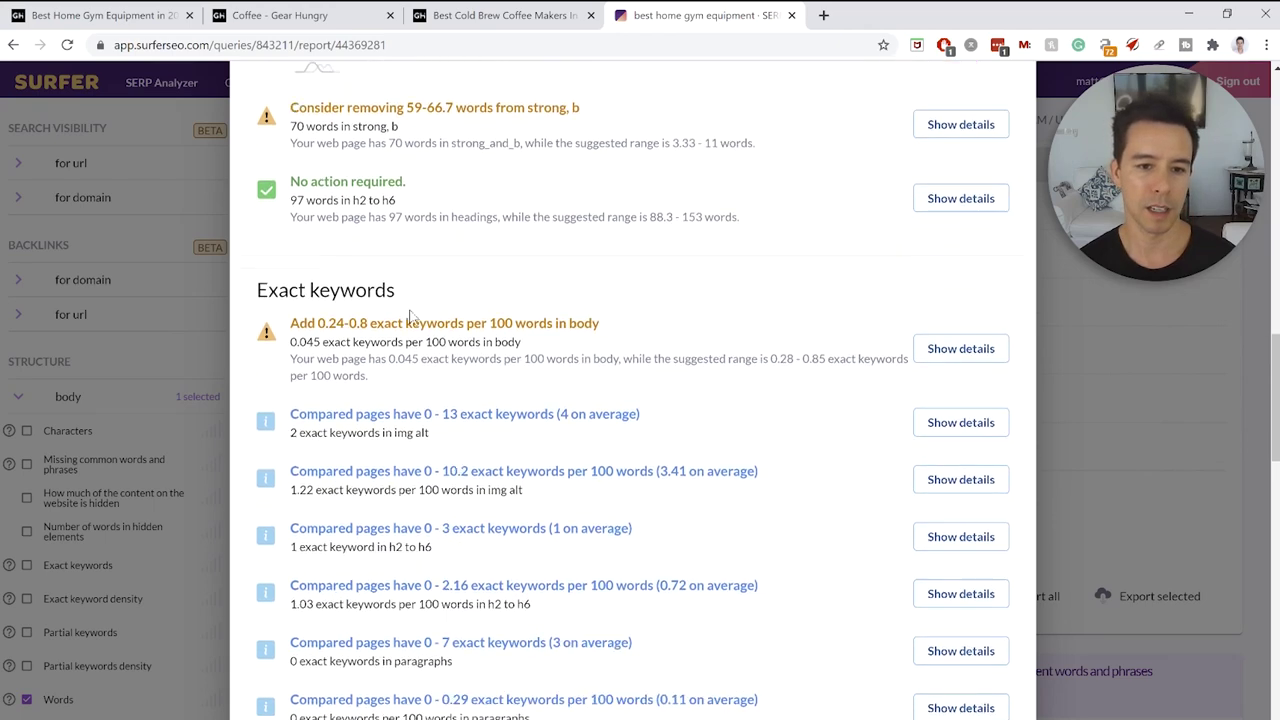
pyautogui.scroll(-1, 448, 372)
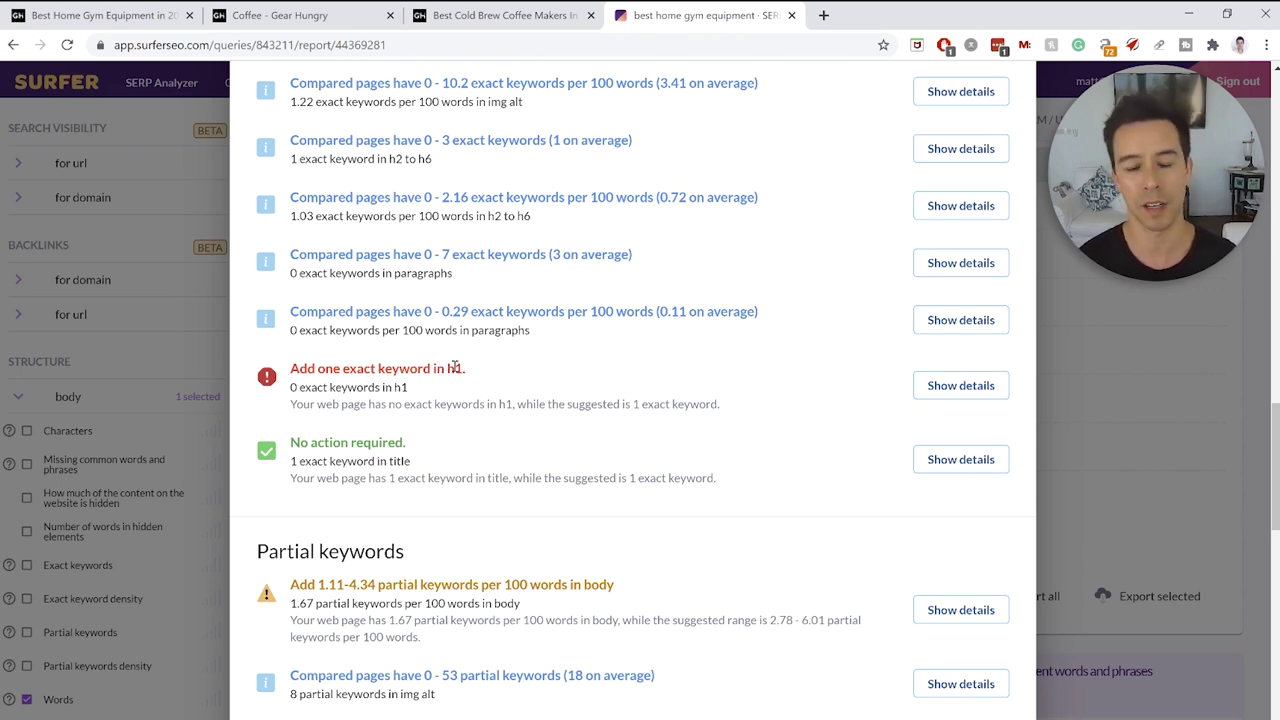
pyautogui.scroll(-1, 454, 367)
pyautogui.scroll(-5, 437, 316)
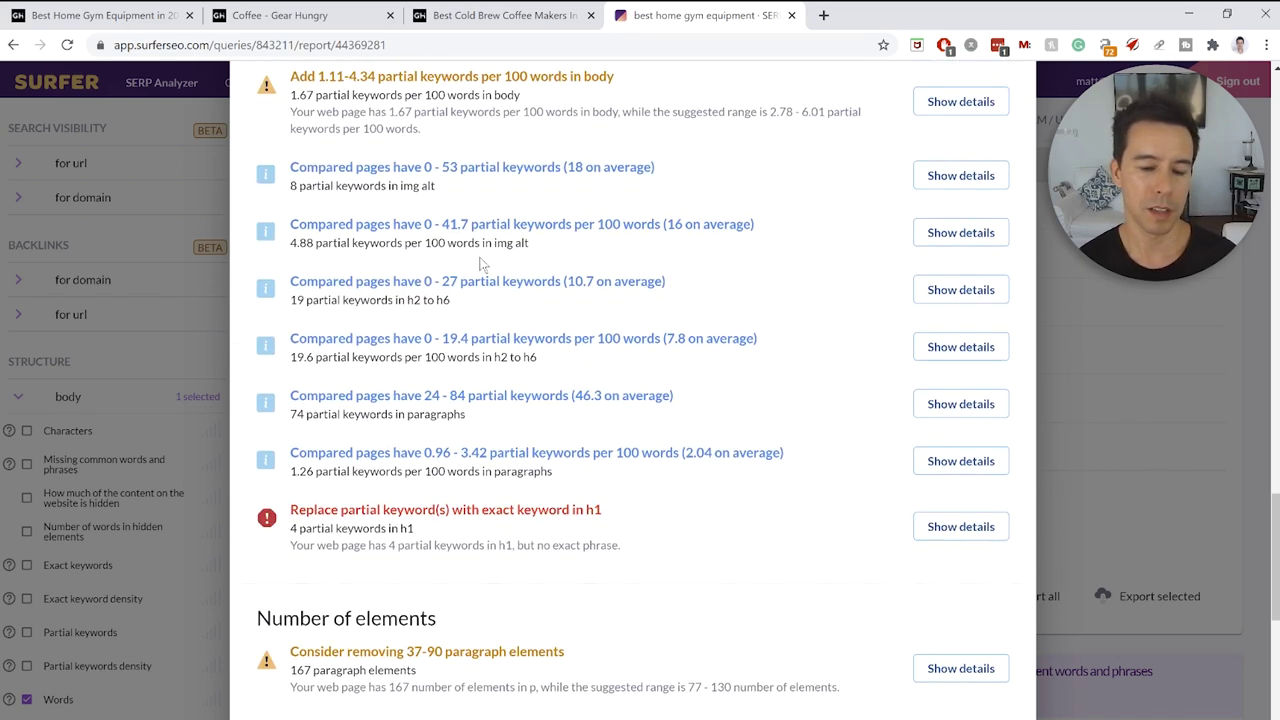
pyautogui.scroll(-2, 444, 328)
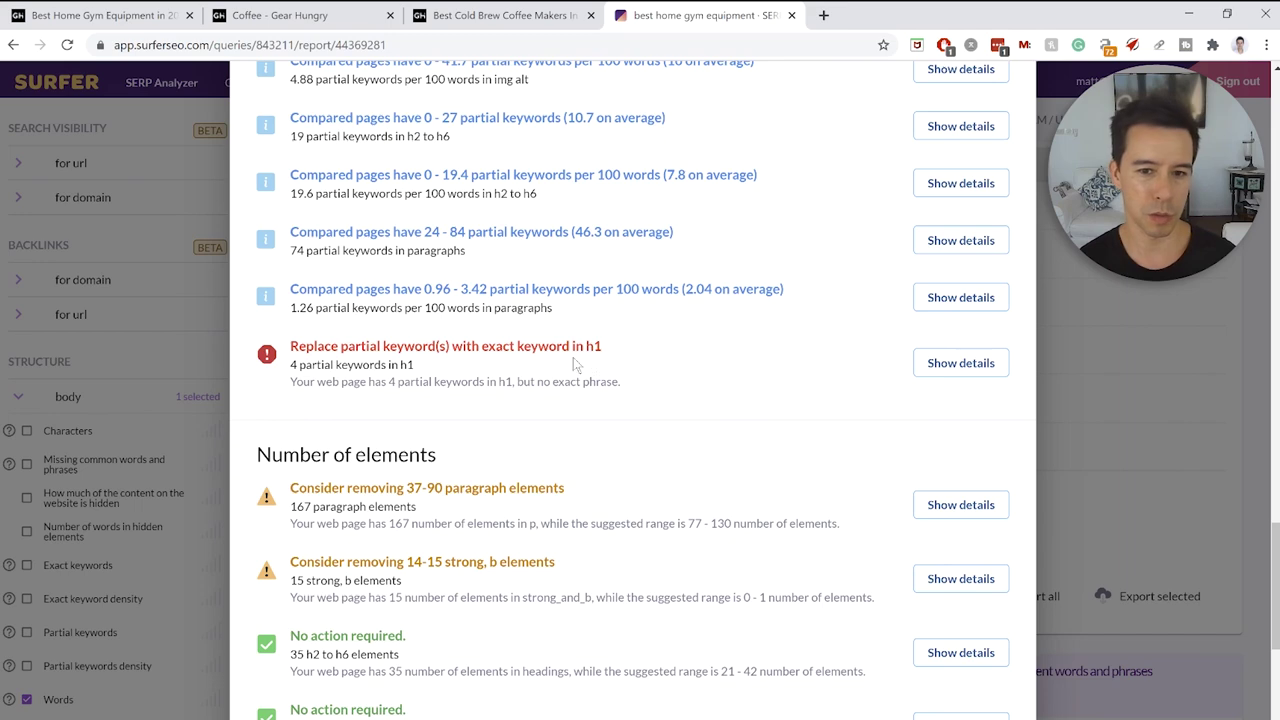
# Examine the Number of elements suggestions and highlight the recommendation about removing image elements
pyautogui.scroll(-3, 557, 346)
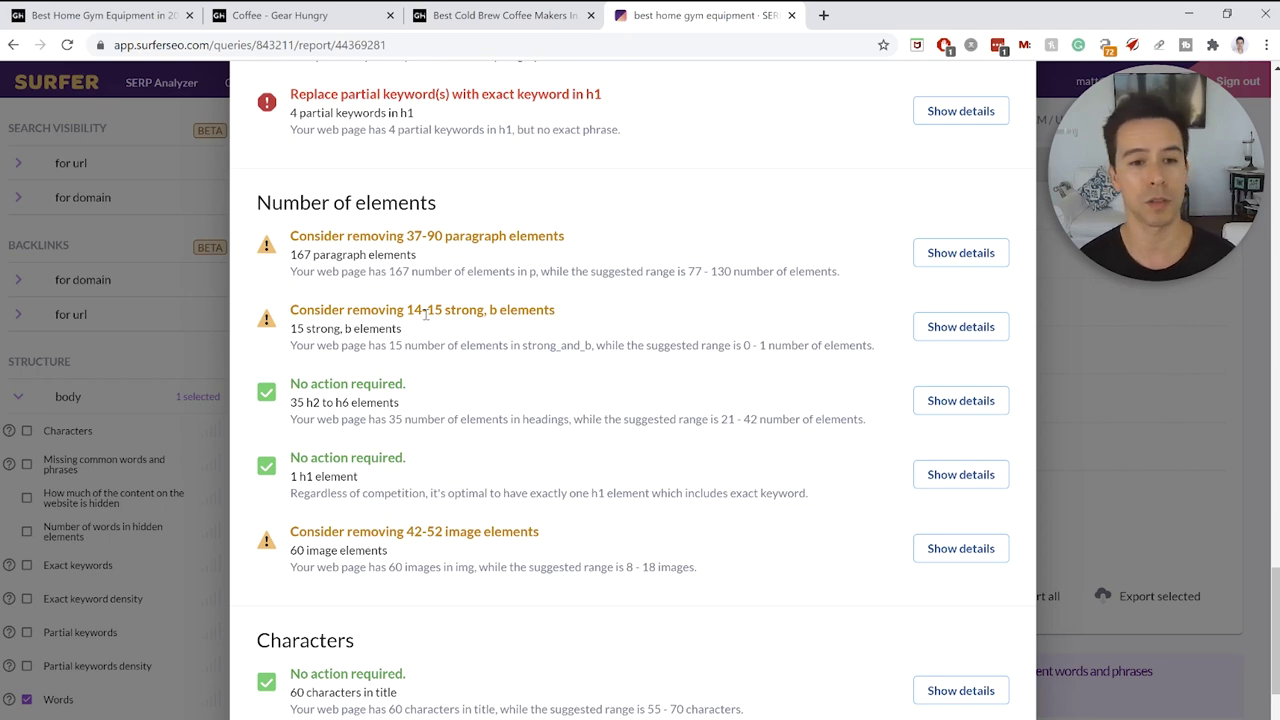
pyautogui.tripleClick(488, 532)
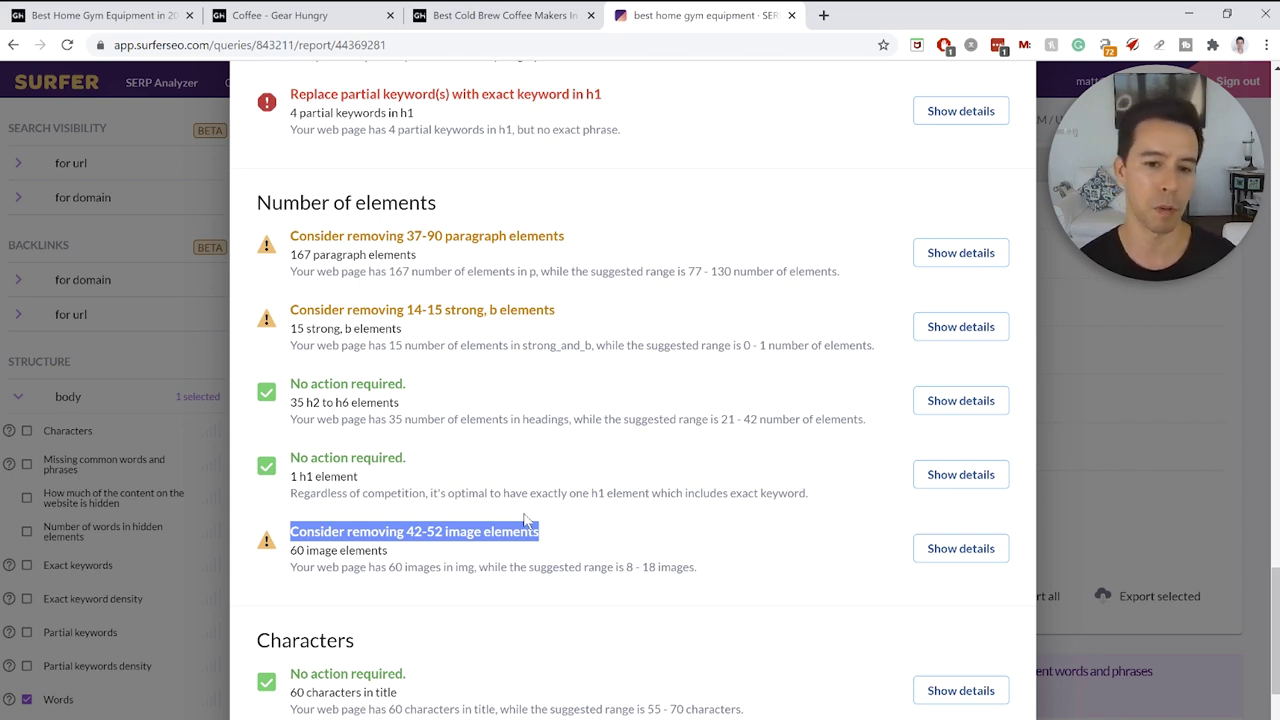
pyautogui.scroll(2, 524, 519)
pyautogui.scroll(-5, 524, 519)
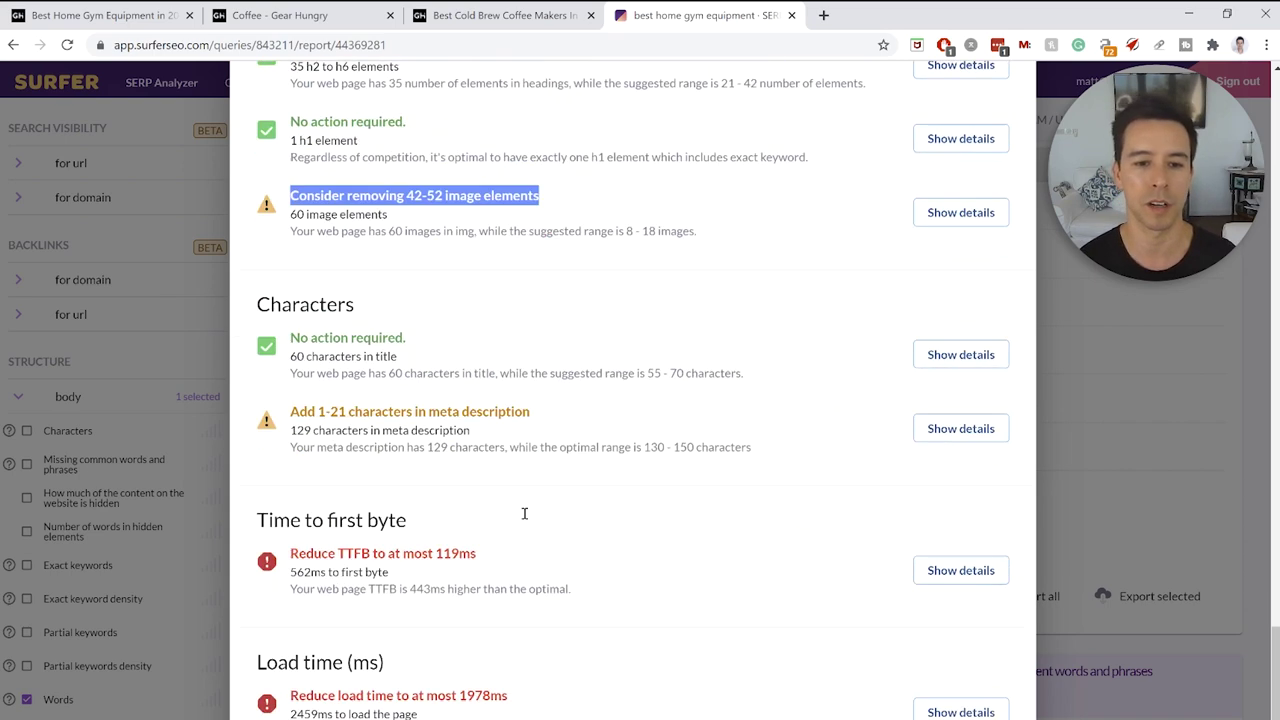
pyautogui.scroll(1, 527, 520)
pyautogui.scroll(3, 527, 520)
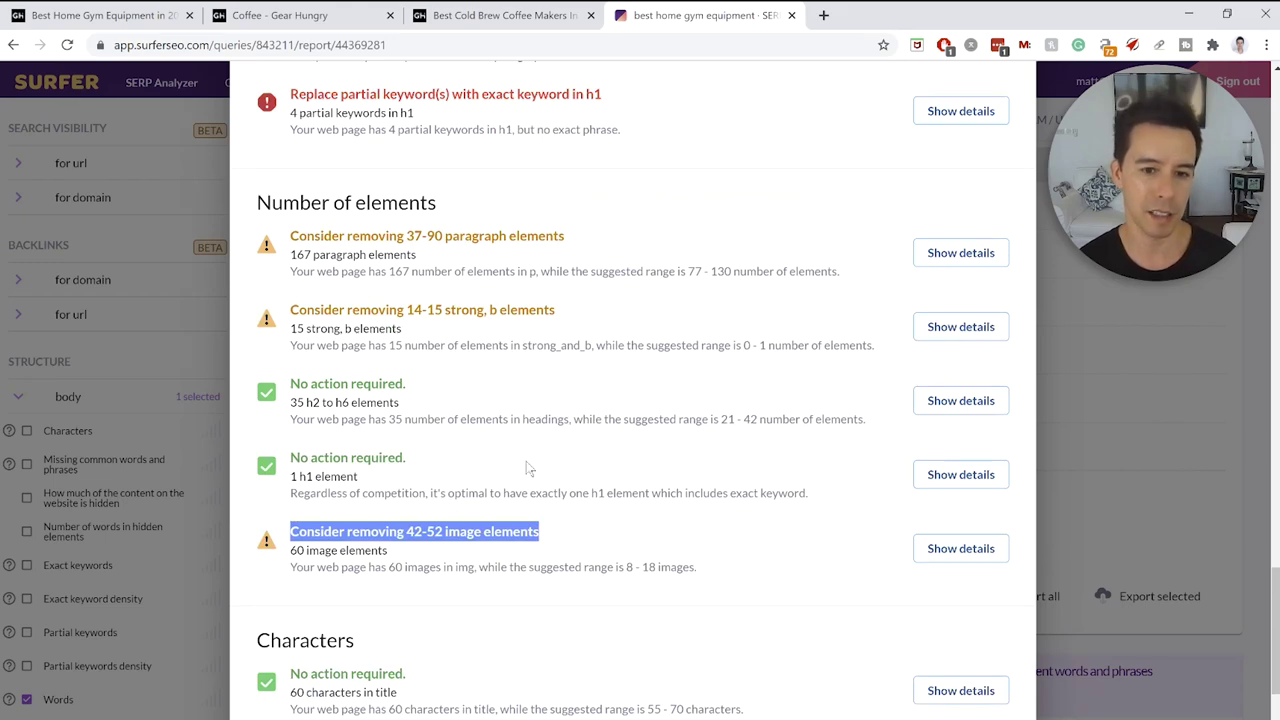
# Expand the Time to first byte and Load time details to compare the page's speed with its competitors
pyautogui.scroll(-4, 495, 303)
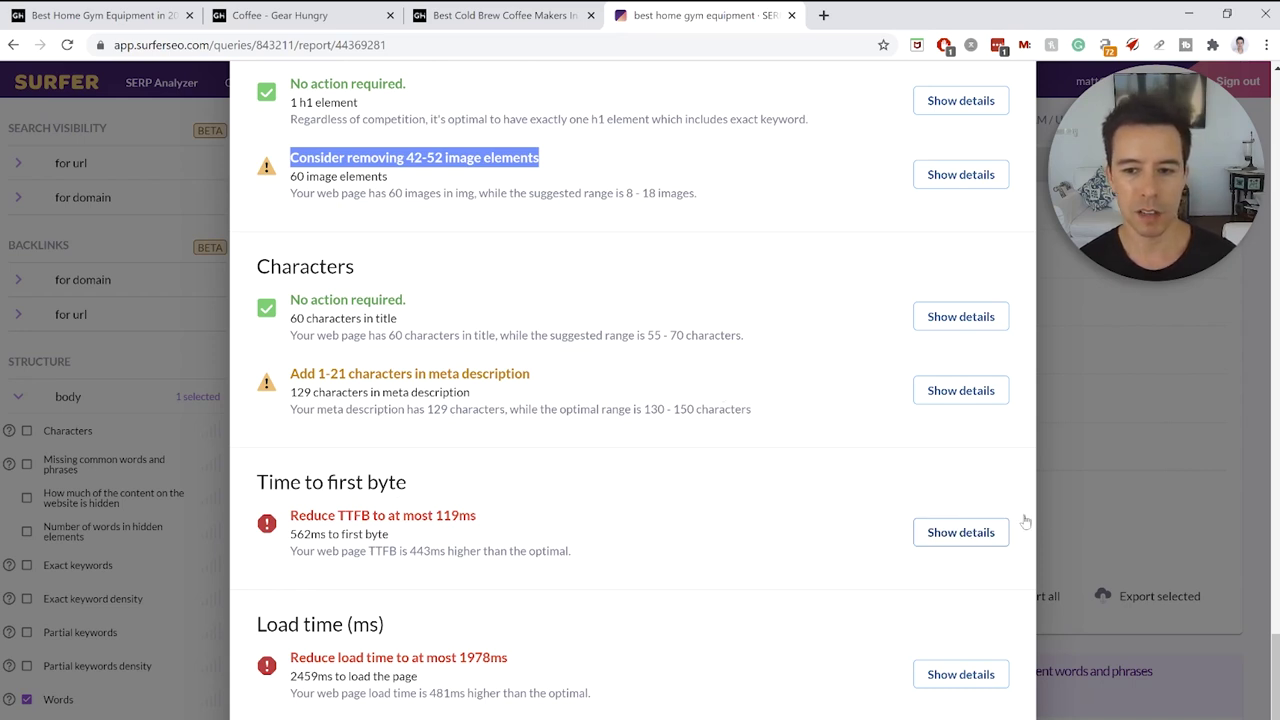
pyautogui.click(956, 526)
pyautogui.scroll(-3, 829, 428)
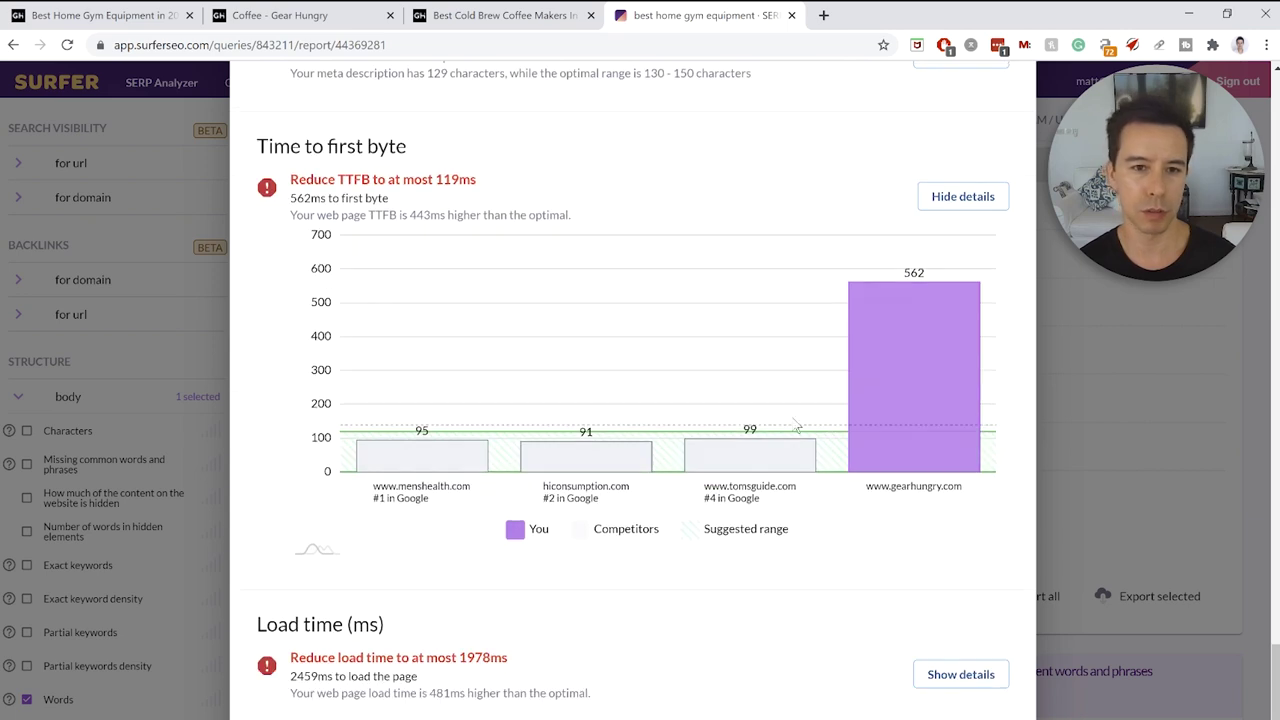
pyautogui.click(960, 674)
pyautogui.scroll(-2, 868, 508)
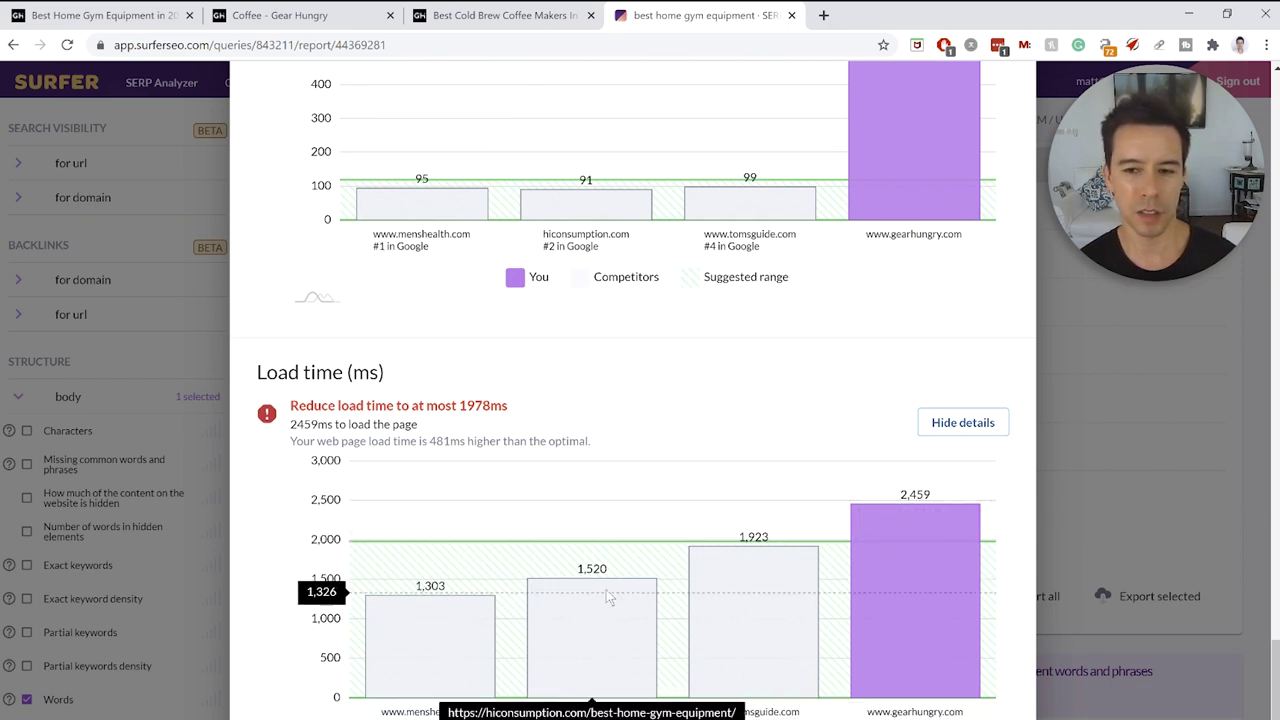
pyautogui.scroll(2, 614, 588)
pyautogui.scroll(1, 720, 340)
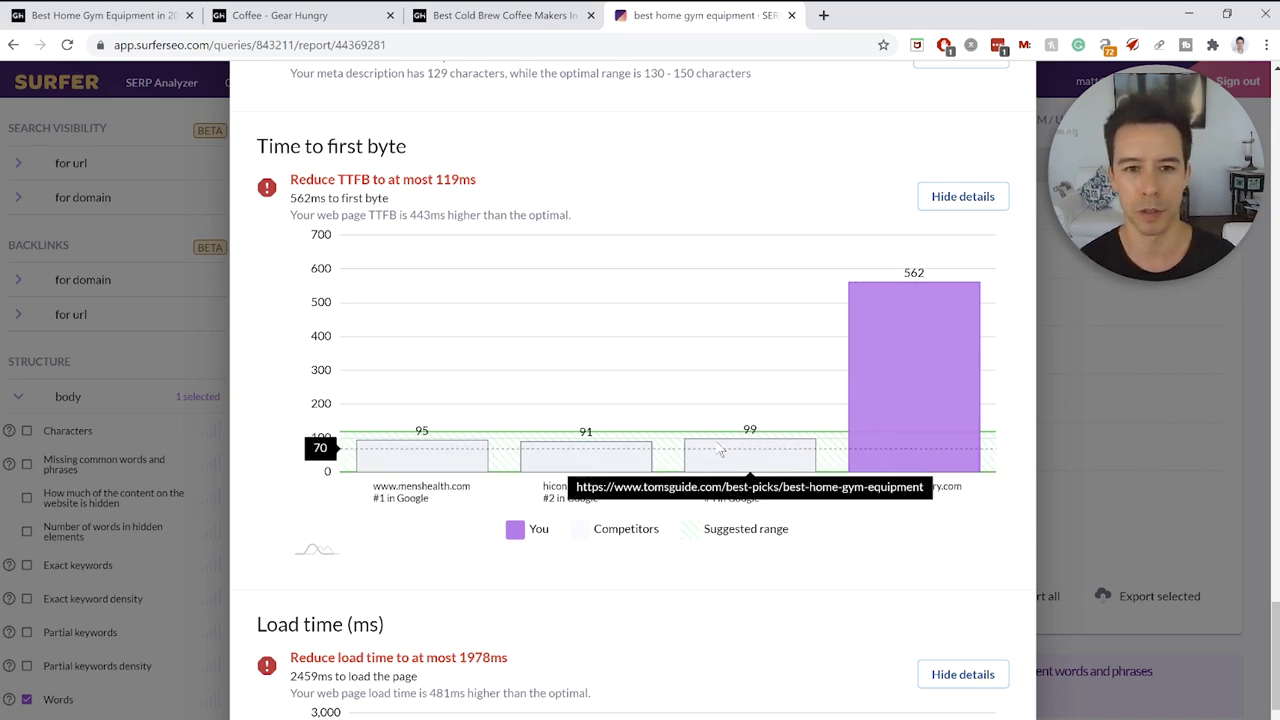
pyautogui.scroll(-3, 700, 450)
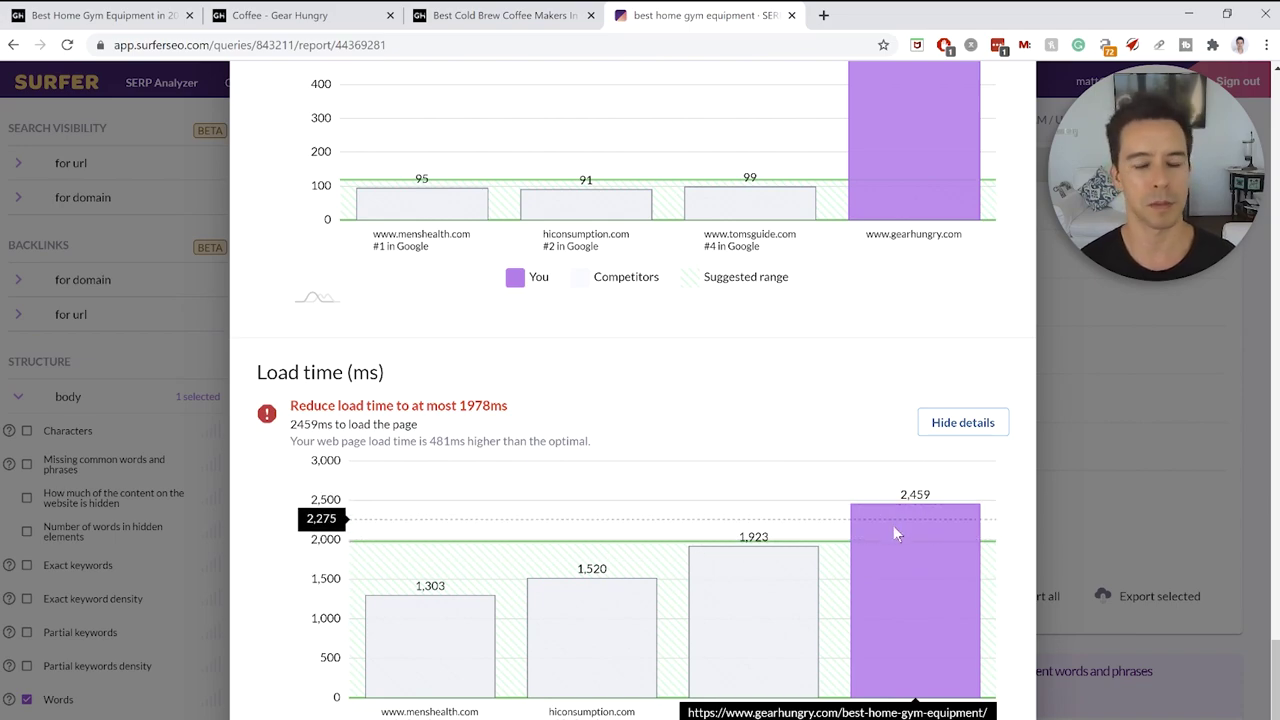
# Switch to the Gear Hungry home gym equipment article and go back to its title and introduction
pyautogui.hotkey('ctrl', '1')
pyautogui.scroll(8, 1118, 545)
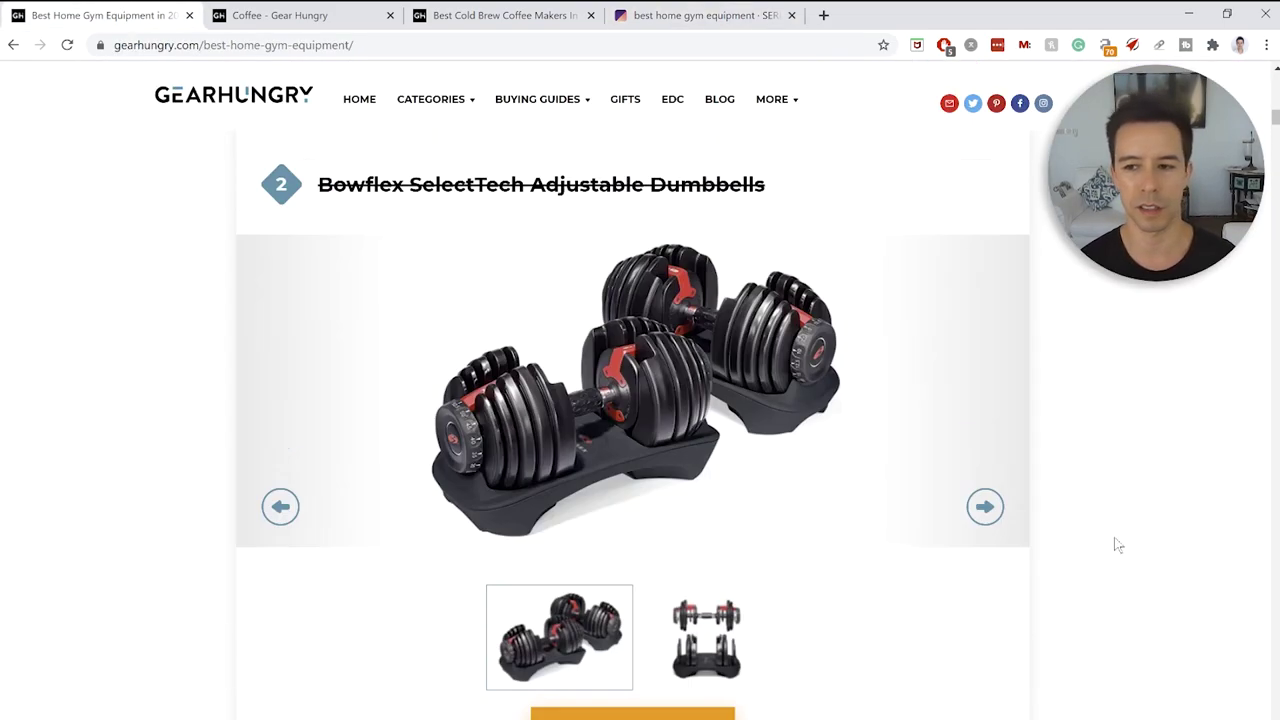
pyautogui.moveTo(1275, 122); pyautogui.dragTo(1275, 656)
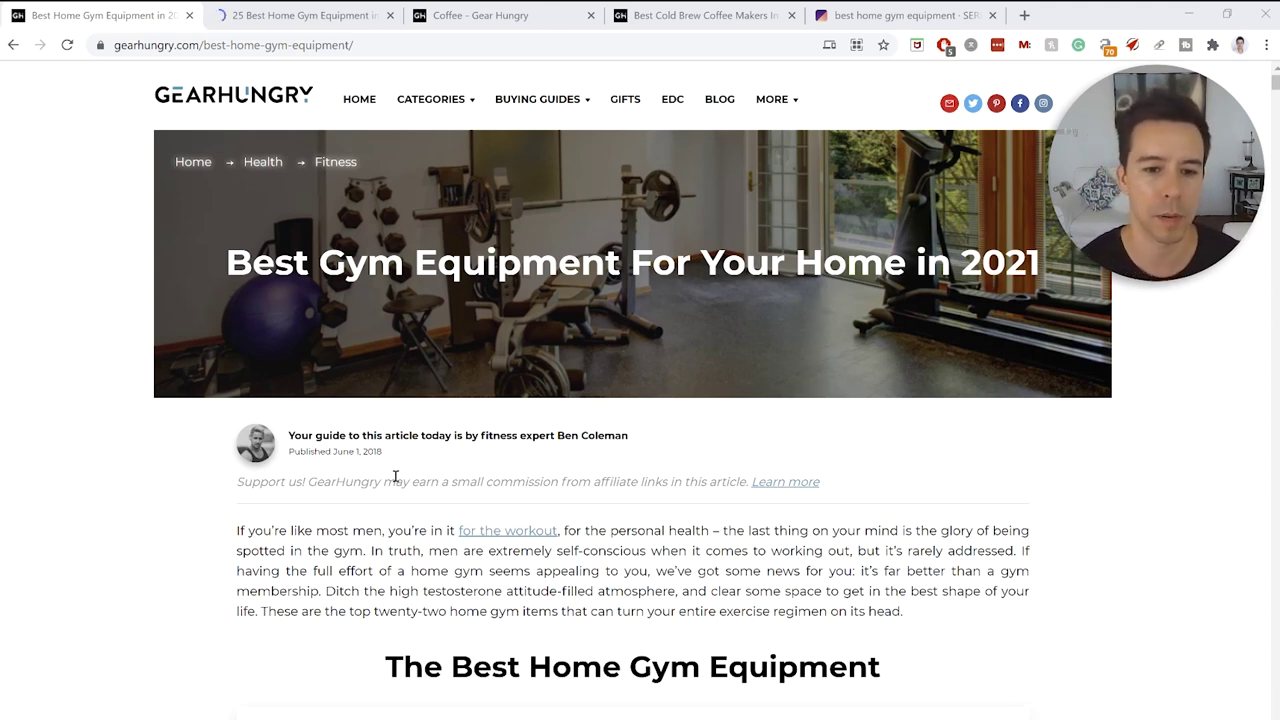
# Look through the article's product reviews from the first pick to the Sunny Health and Fitness cycling bike, checking headings, descriptions and specifications
pyautogui.scroll(-8, 403, 475)
pyautogui.scroll(-4, 403, 475)
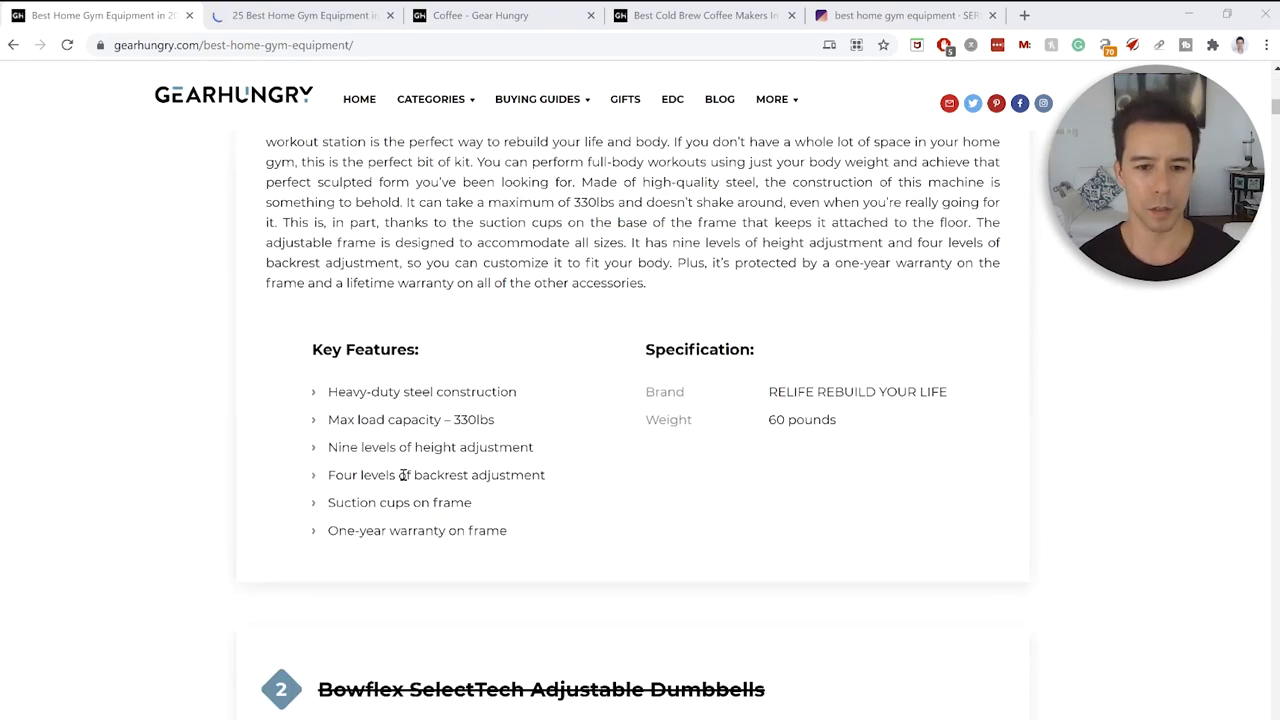
pyautogui.scroll(-4, 403, 475)
pyautogui.scroll(-5, 403, 475)
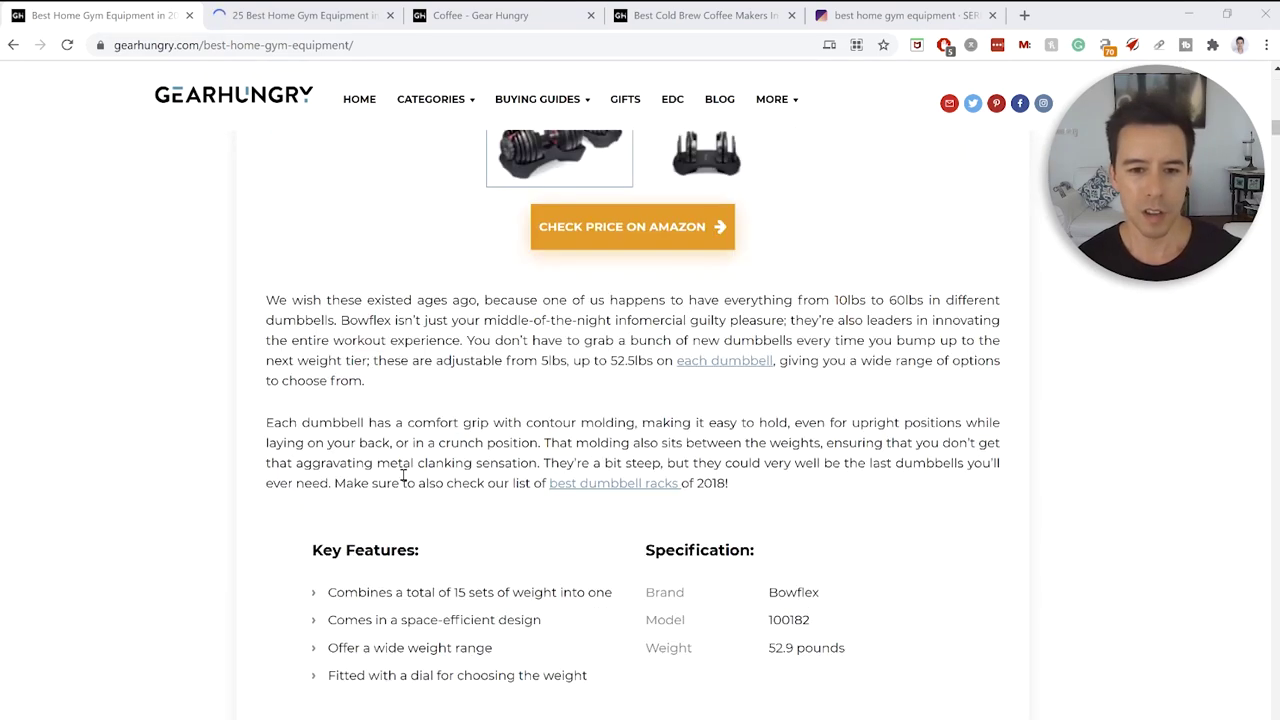
pyautogui.scroll(-12, 403, 475)
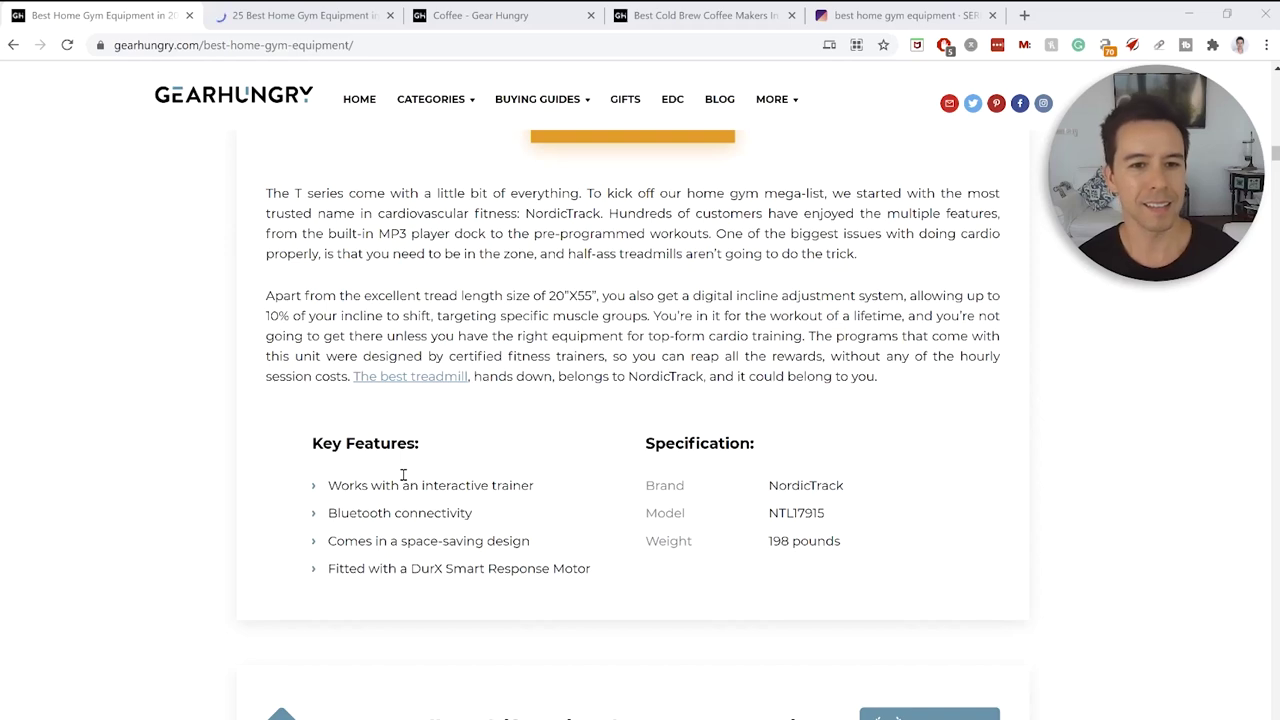
pyautogui.scroll(-9, 403, 475)
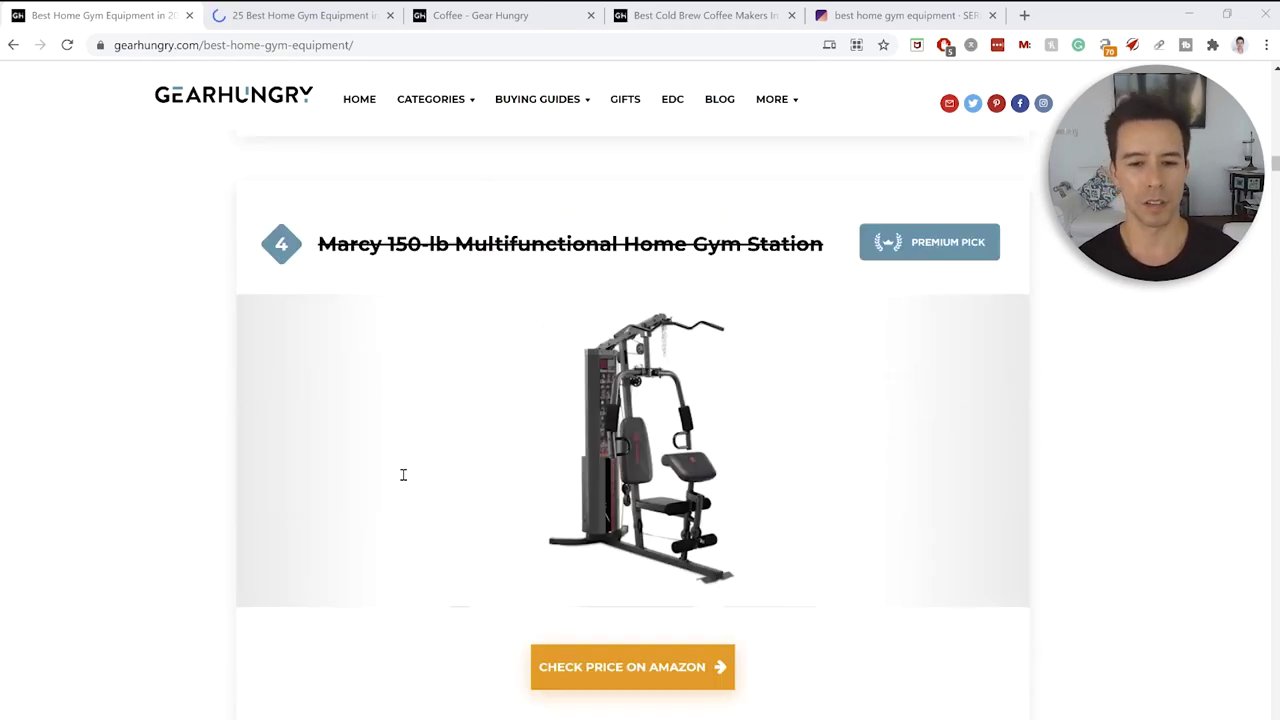
pyautogui.scroll(-13, 372, 428)
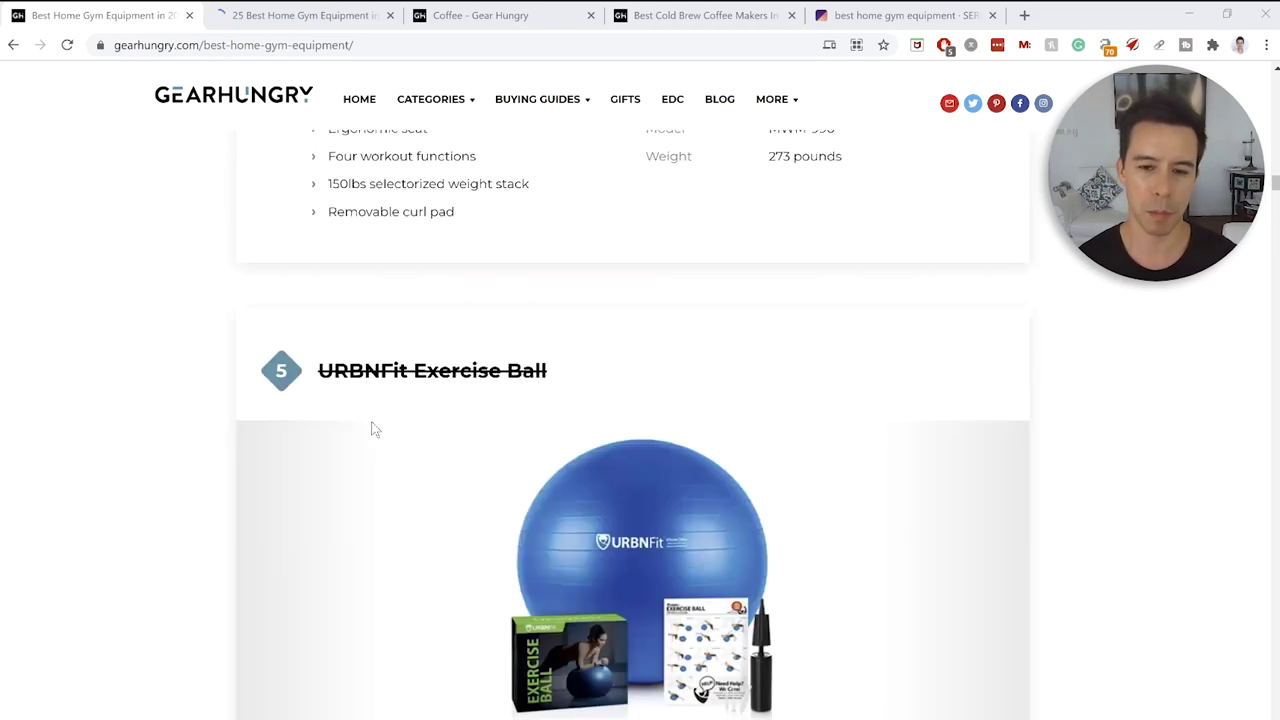
pyautogui.scroll(-11, 611, 346)
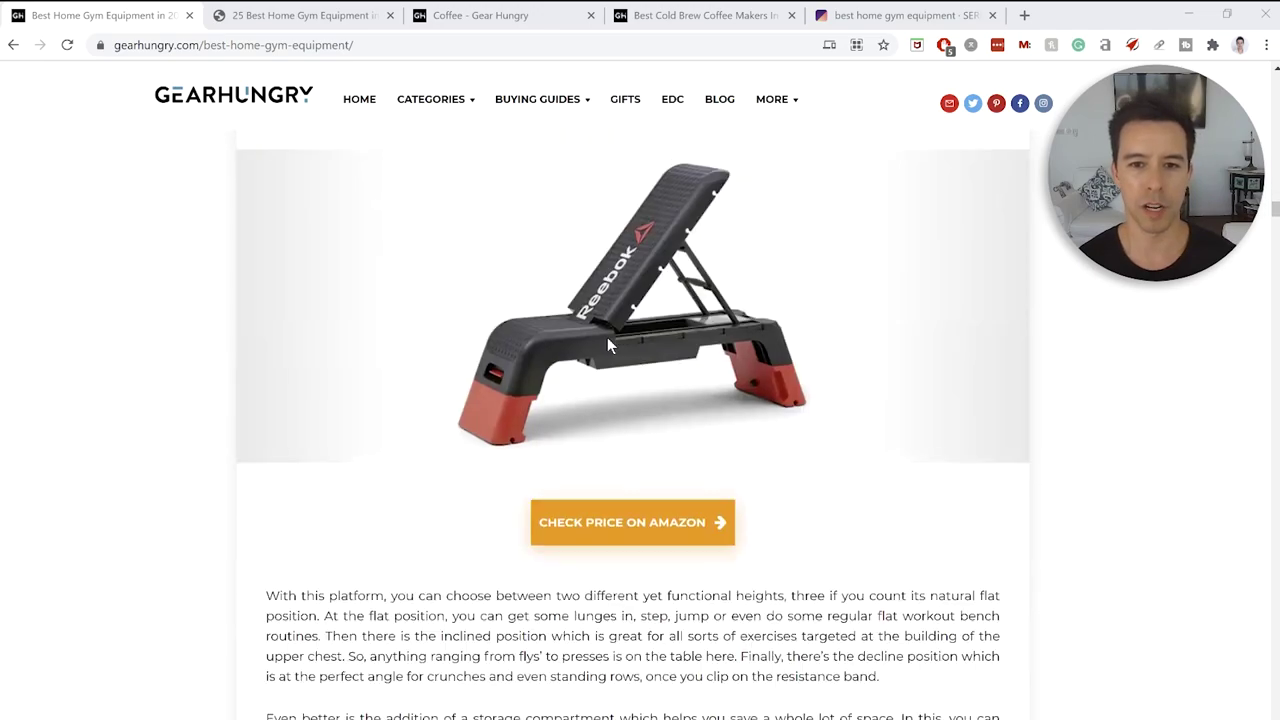
pyautogui.scroll(-7, 611, 346)
pyautogui.scroll(-6, 611, 346)
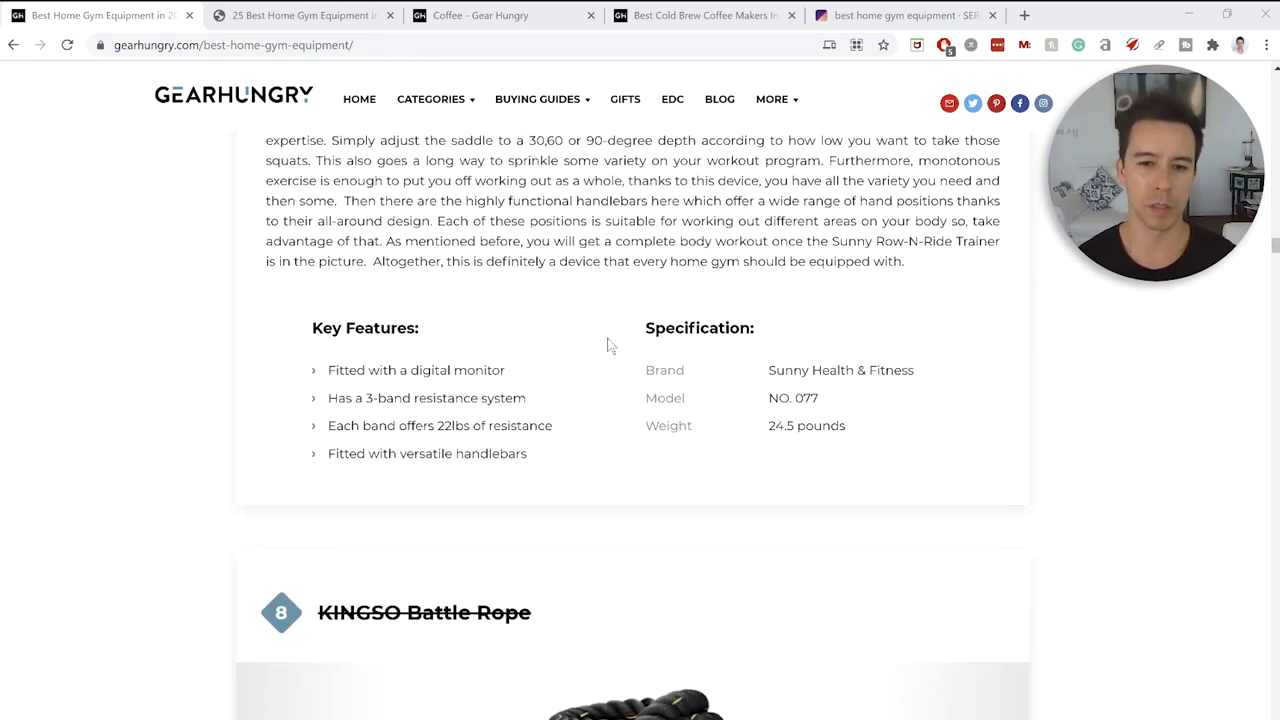
pyautogui.scroll(-5, 610, 345)
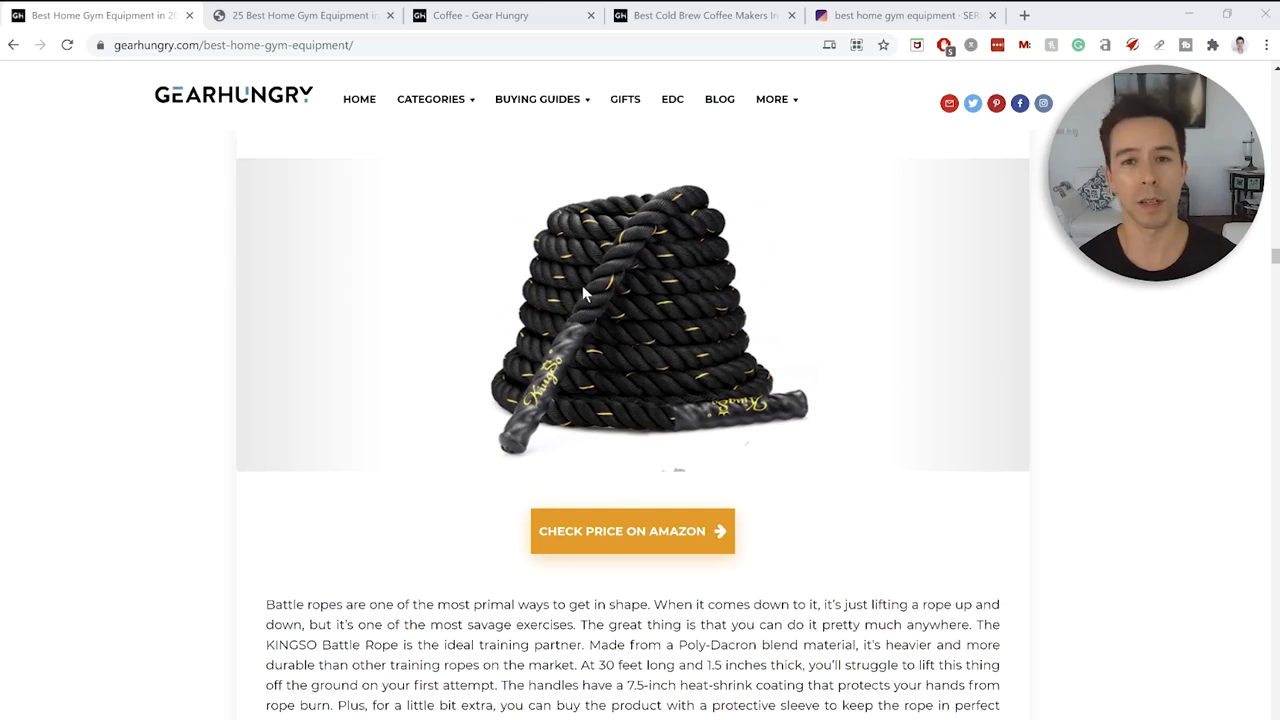
pyautogui.scroll(-5, 576, 289)
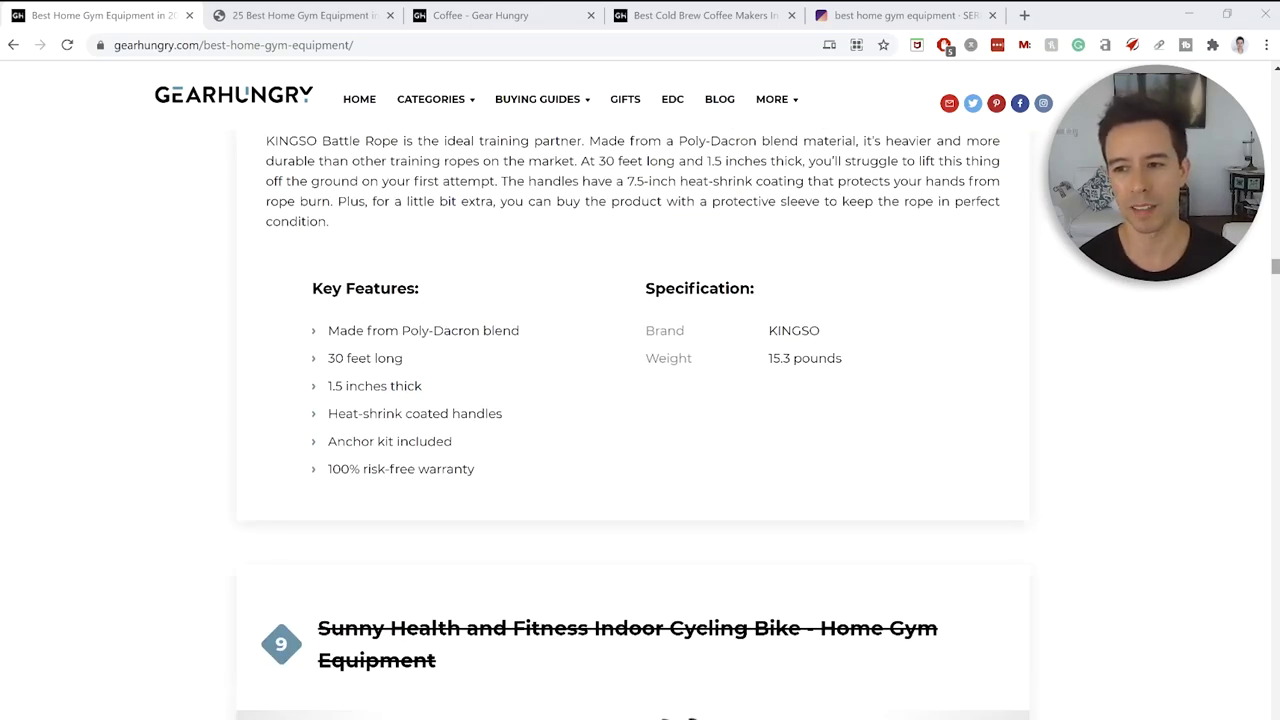
pyautogui.scroll(-10, 632, 400)
# Return to the article's introduction and skim the full product list down to the Iron Gym workout bar, checking the reviews' length and content
pyautogui.scroll(20, 632, 400)
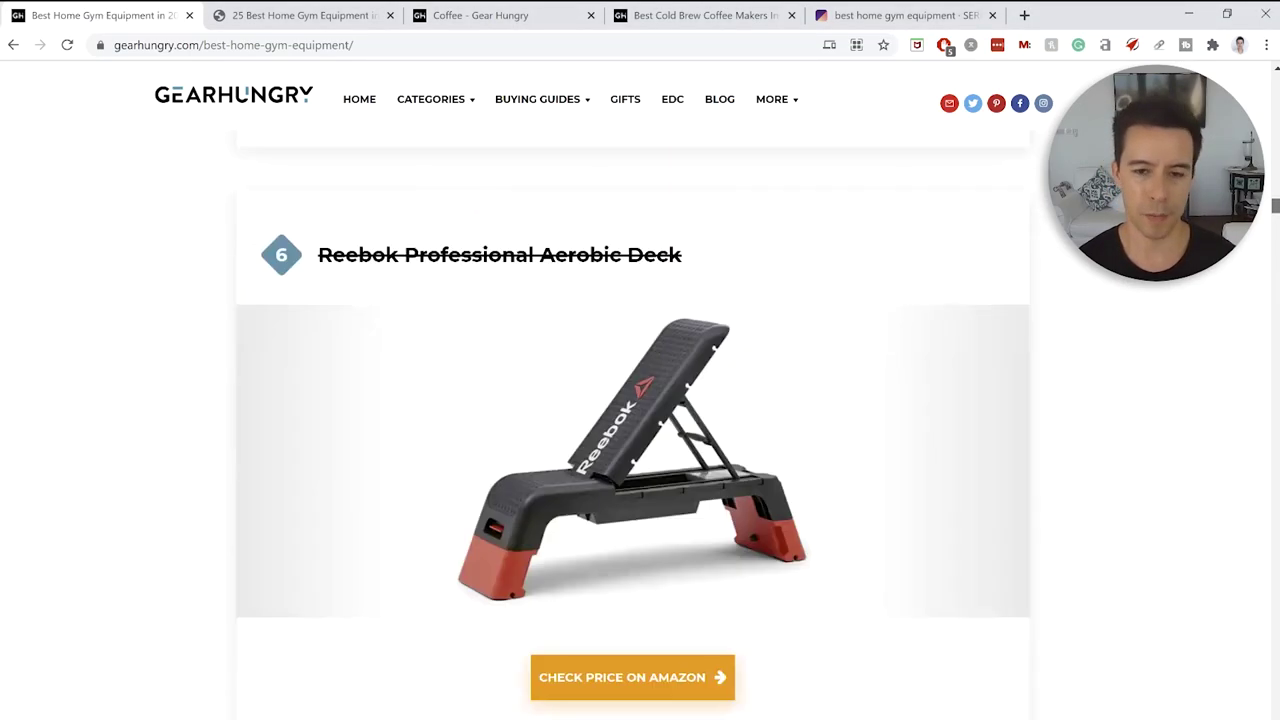
pyautogui.scroll(20, 632, 400)
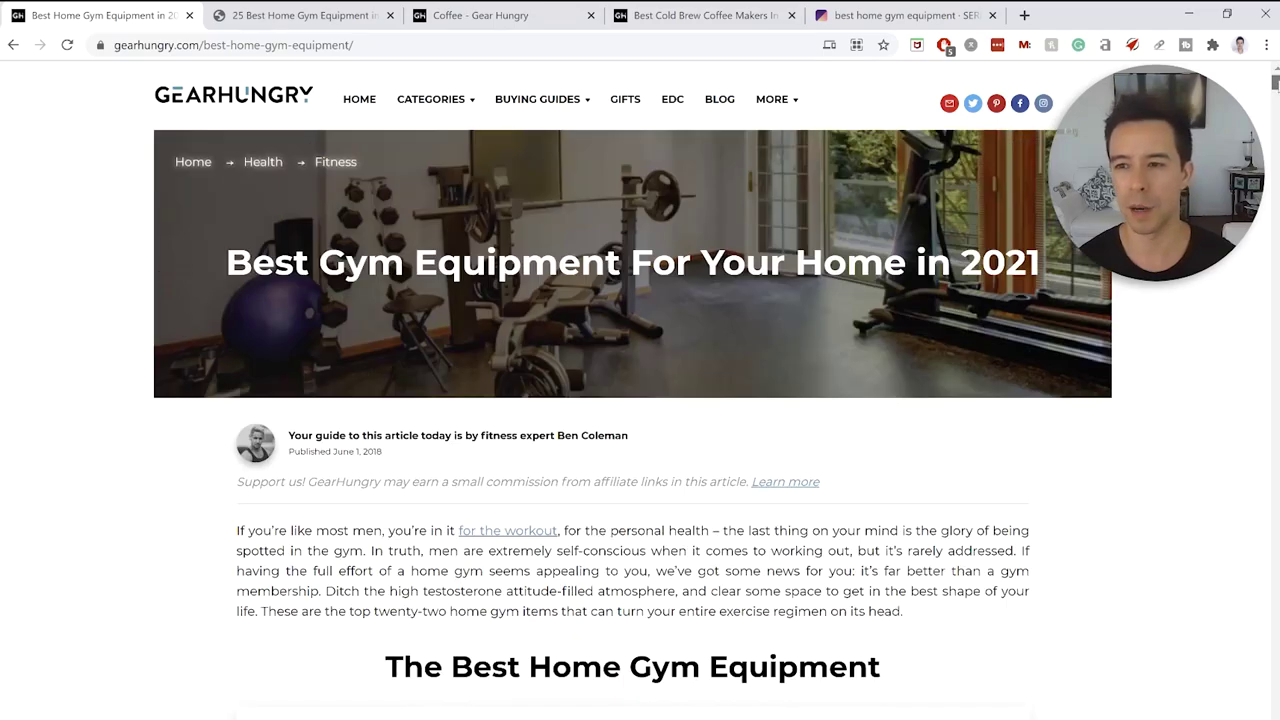
pyautogui.scroll(-3, 632, 400)
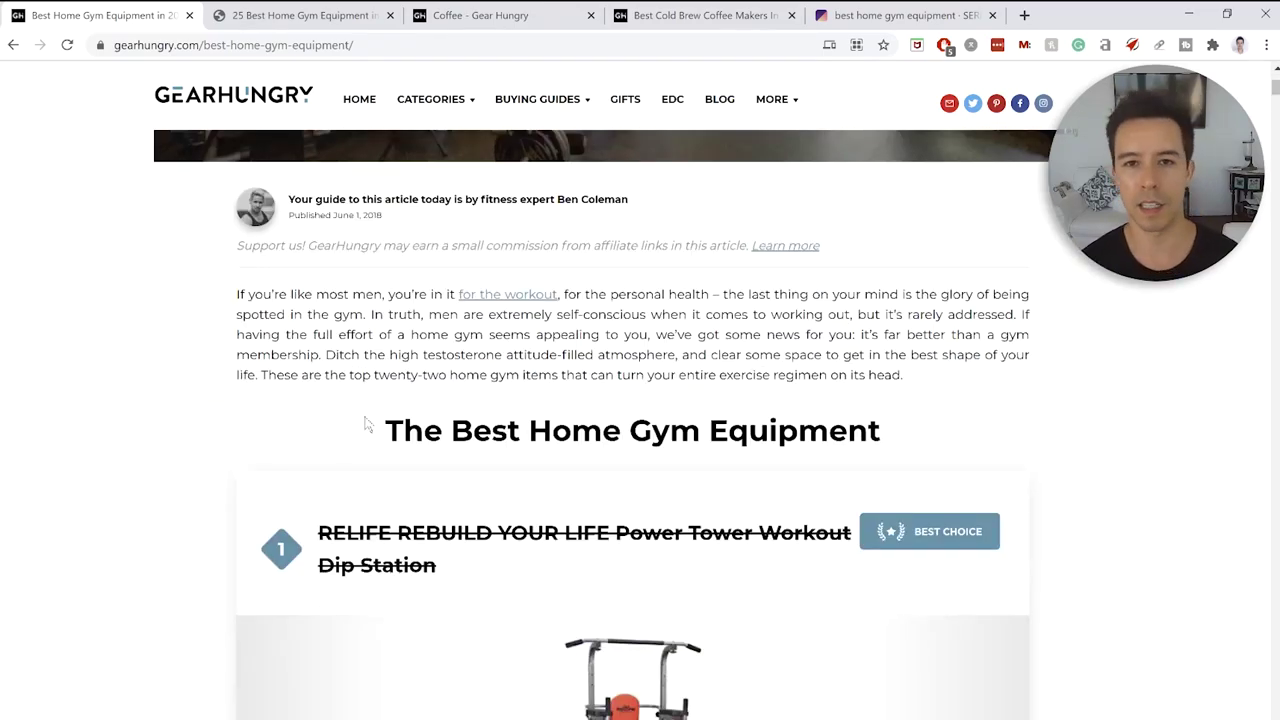
pyautogui.scroll(-15, 366, 424)
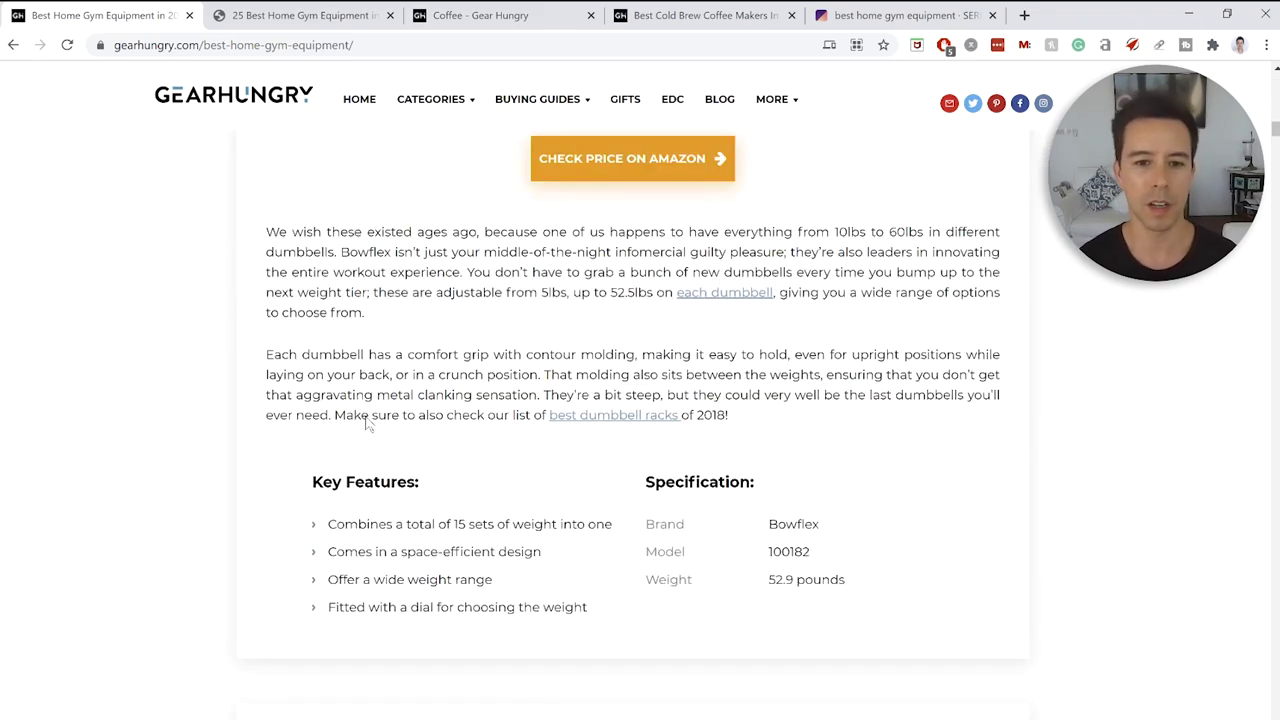
pyautogui.scroll(-15, 366, 424)
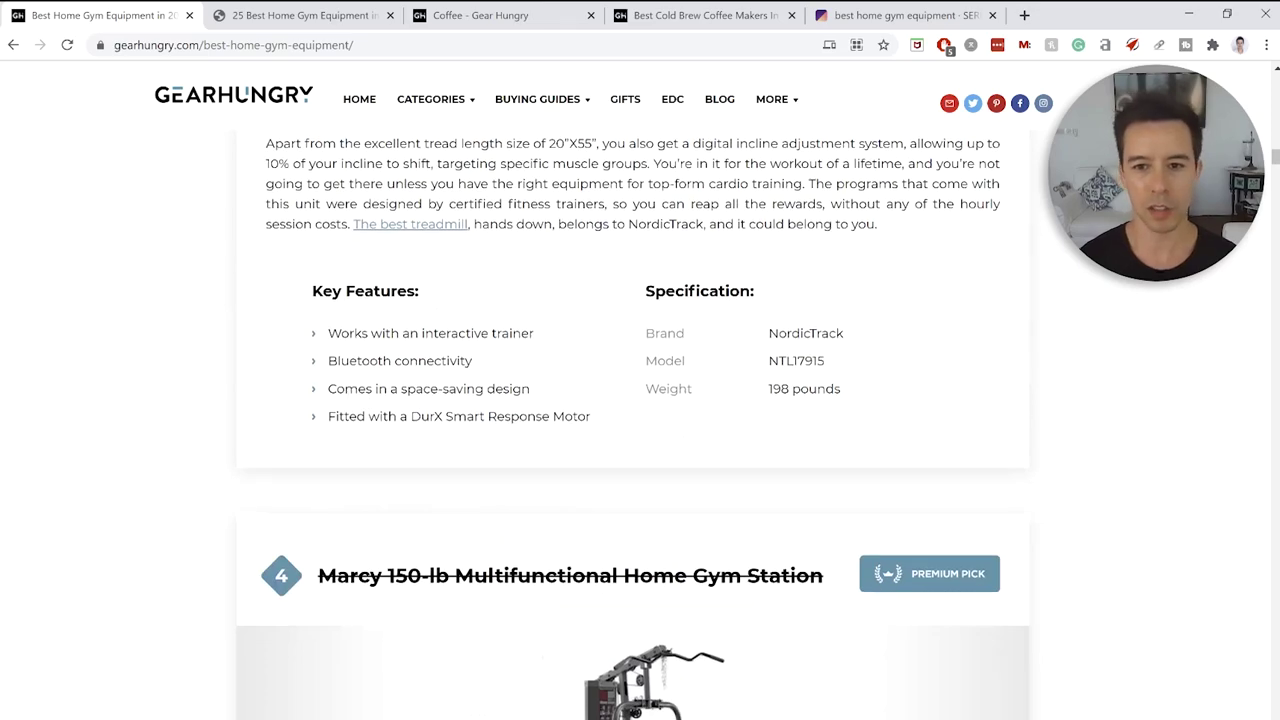
pyautogui.scroll(-7, 634, 360)
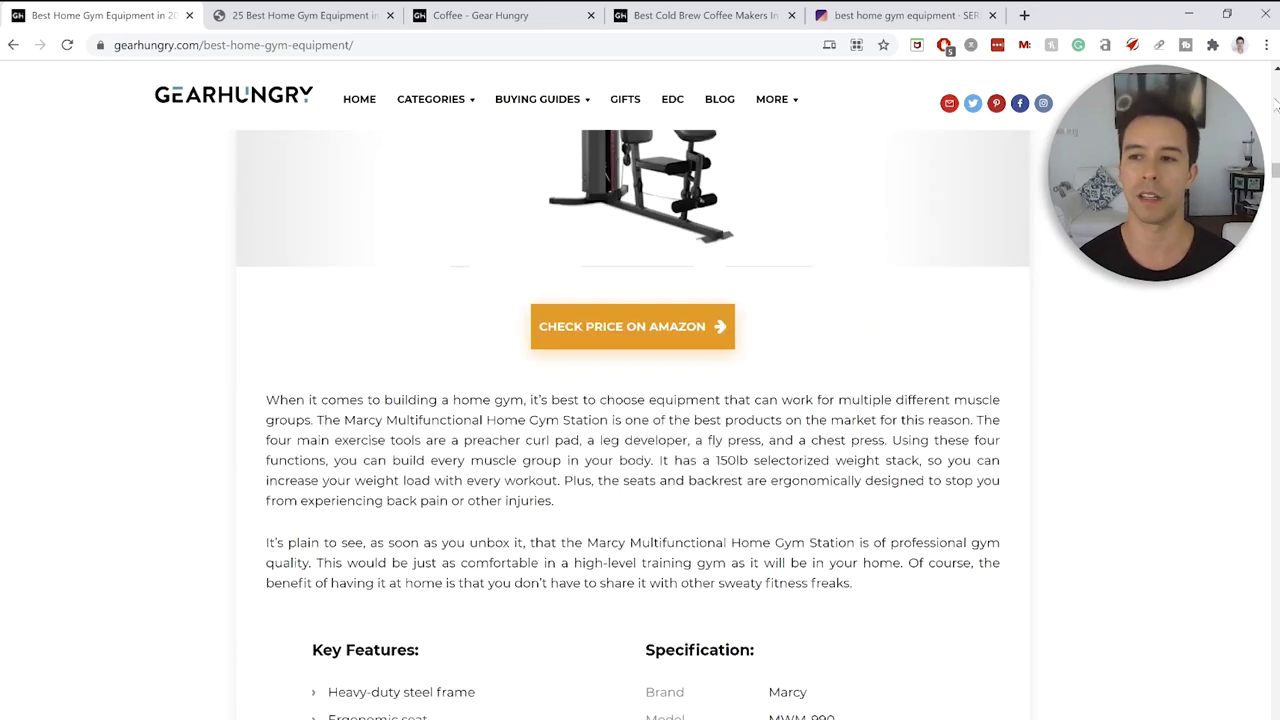
pyautogui.scroll(-20, 634, 360)
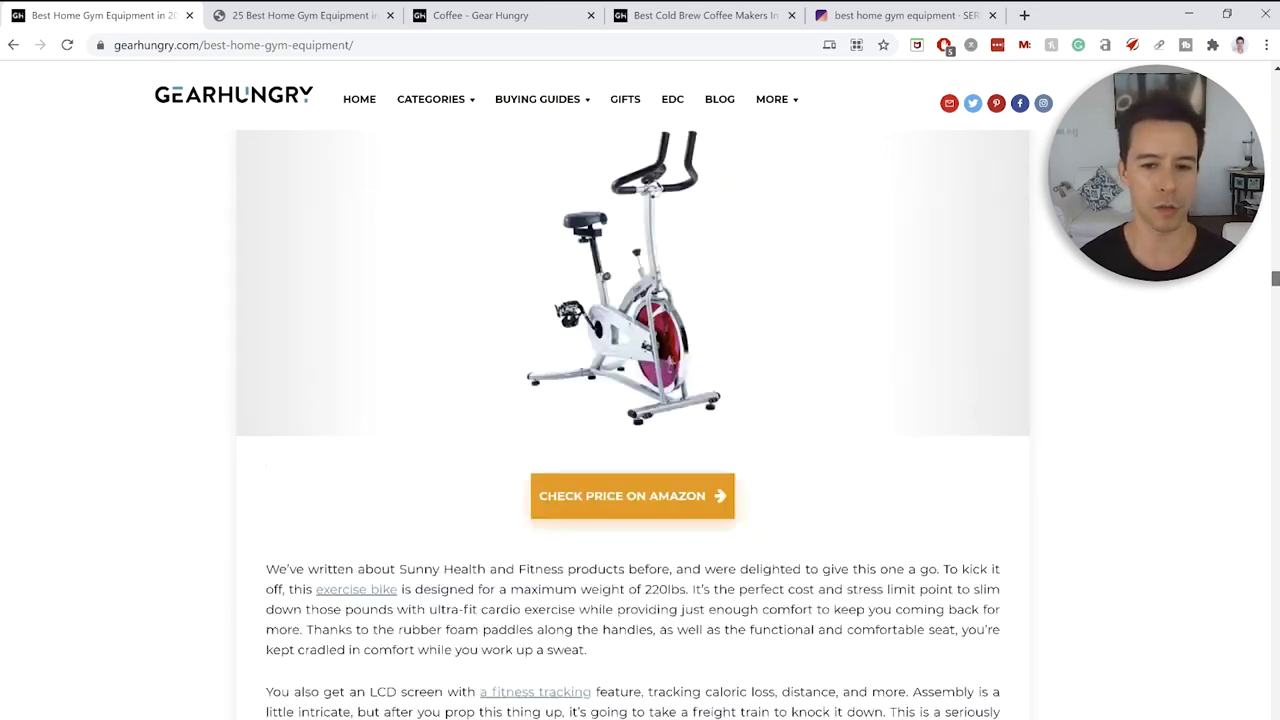
pyautogui.scroll(-20, 634, 420)
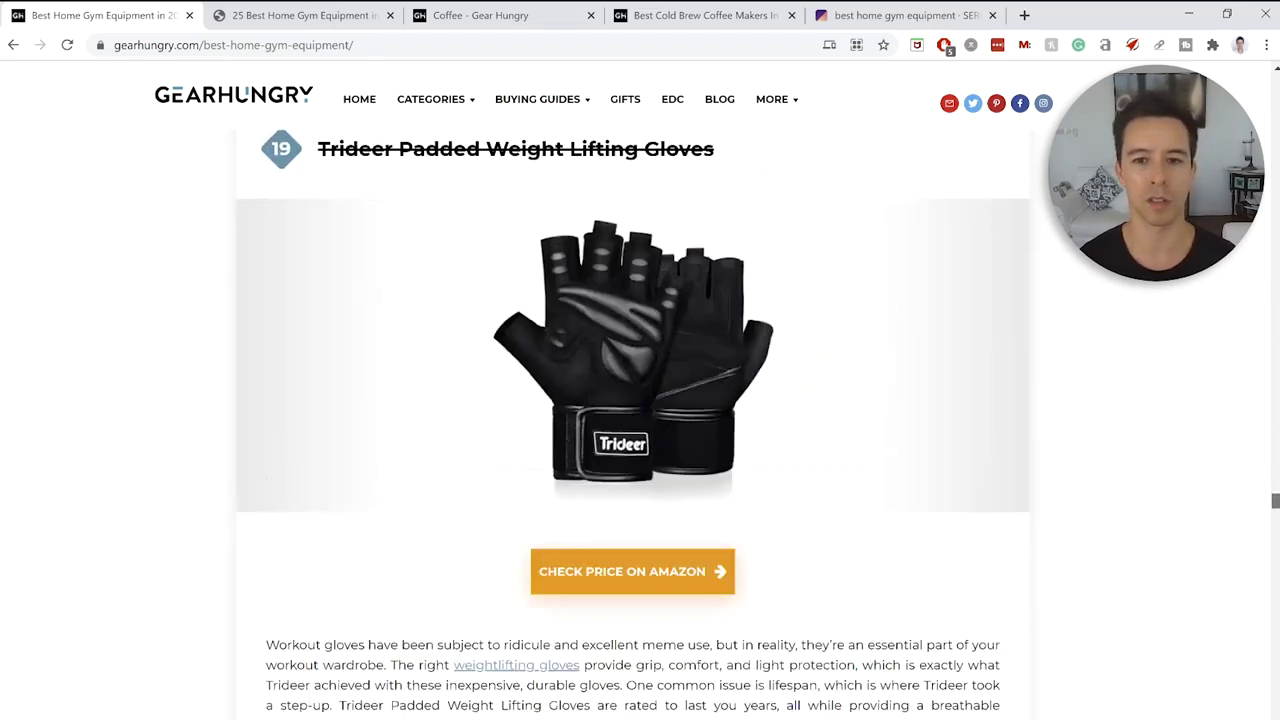
pyautogui.scroll(-15, 634, 420)
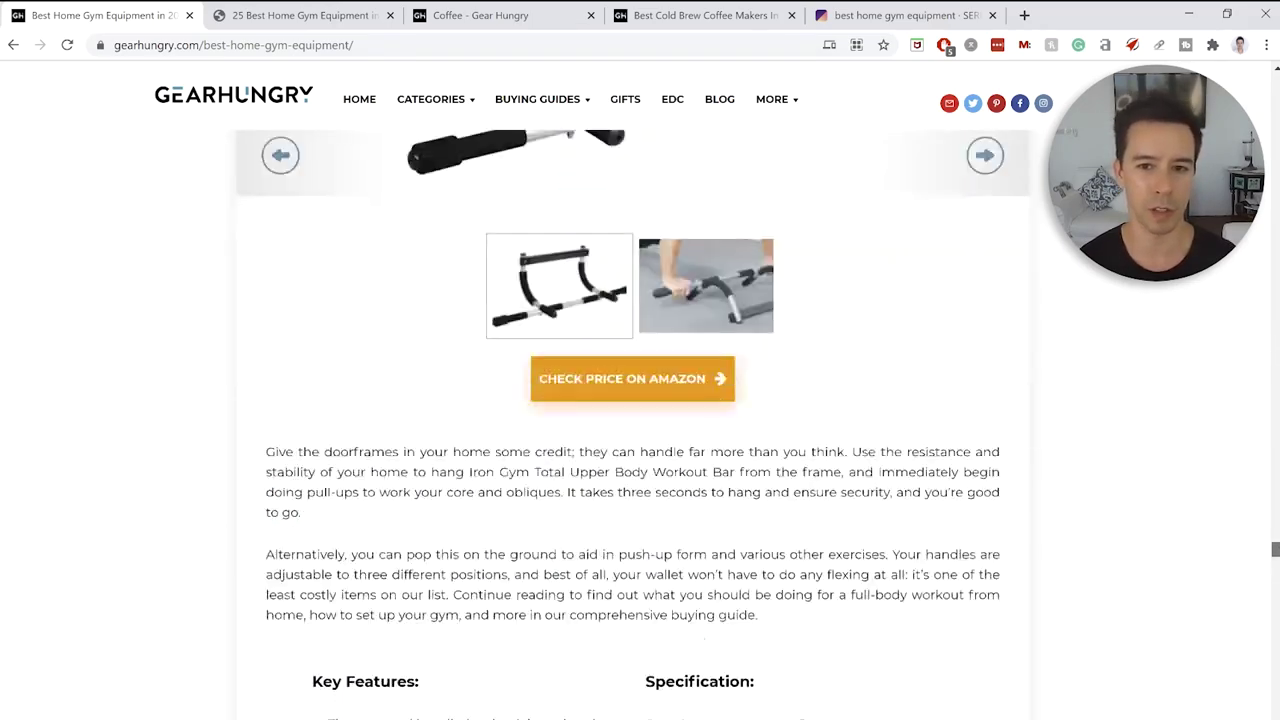
pyautogui.scroll(4, 622, 517)
pyautogui.scroll(-4, 630, 420)
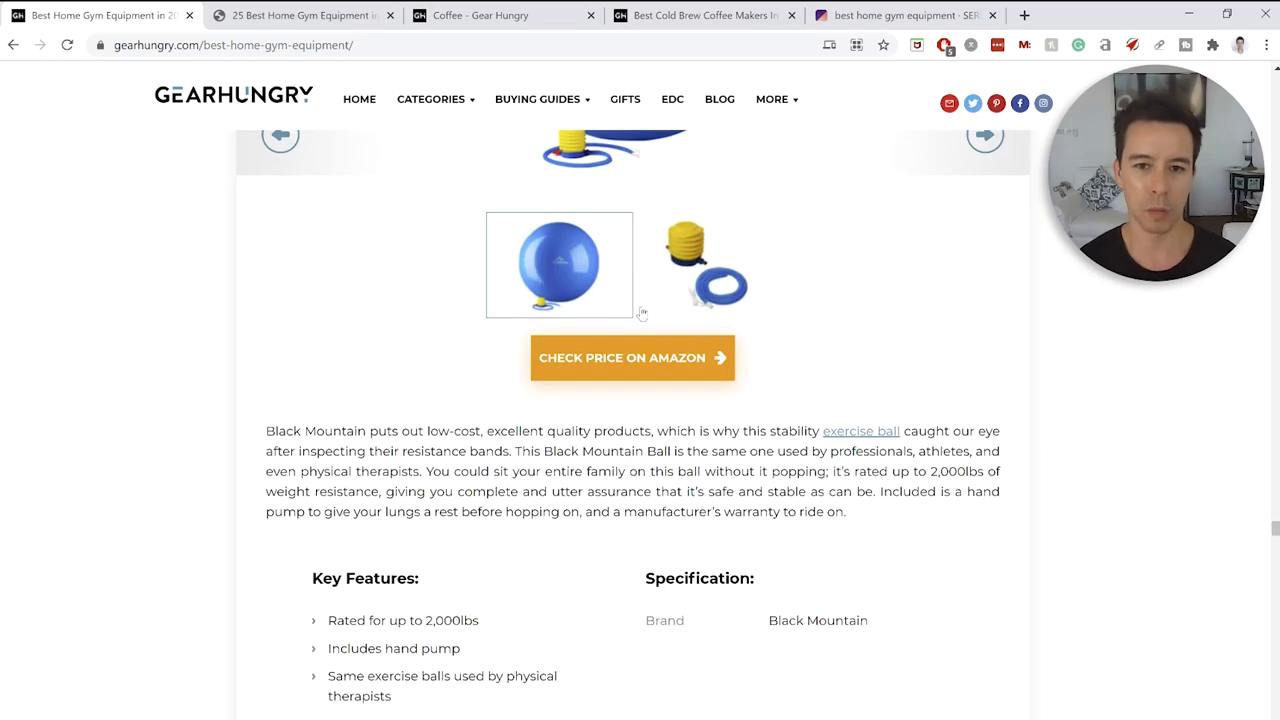
# Look through the remaining product reviews, past the workout bar and Schwinn bike, down to the buying guide heading
pyautogui.scroll(-10, 660, 400)
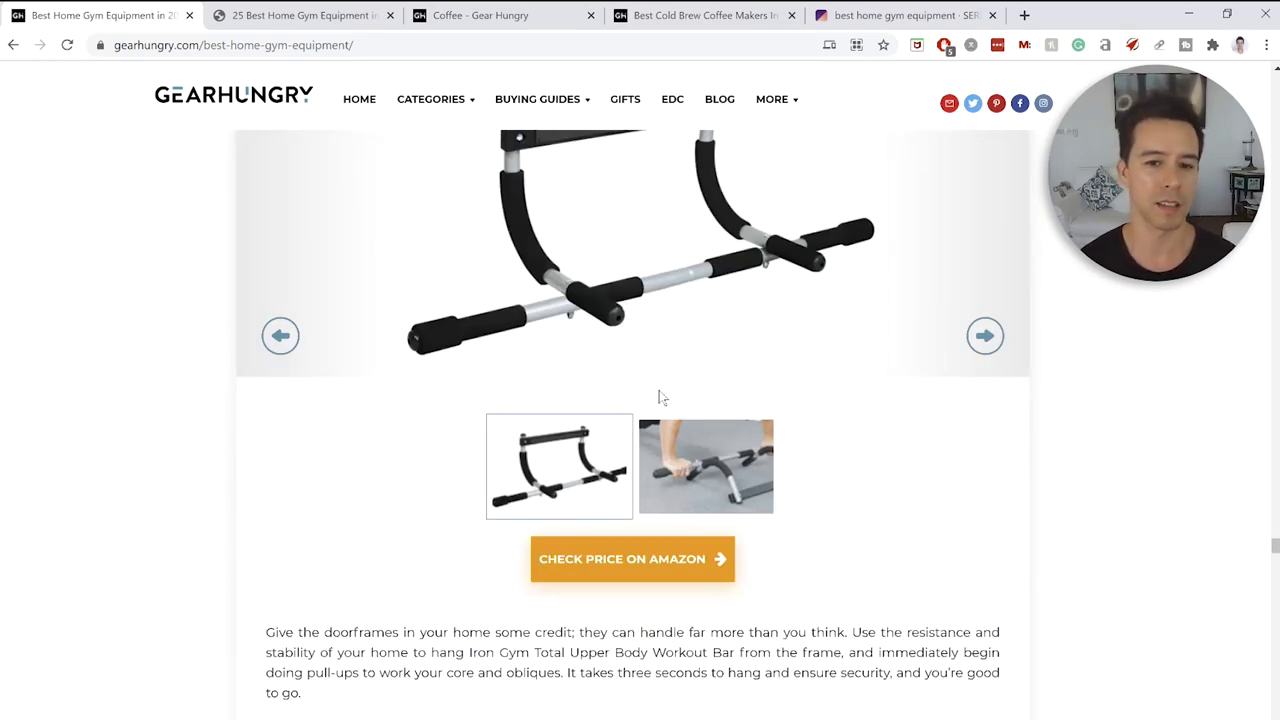
pyautogui.scroll(-15, 659, 397)
pyautogui.scroll(-15, 659, 397)
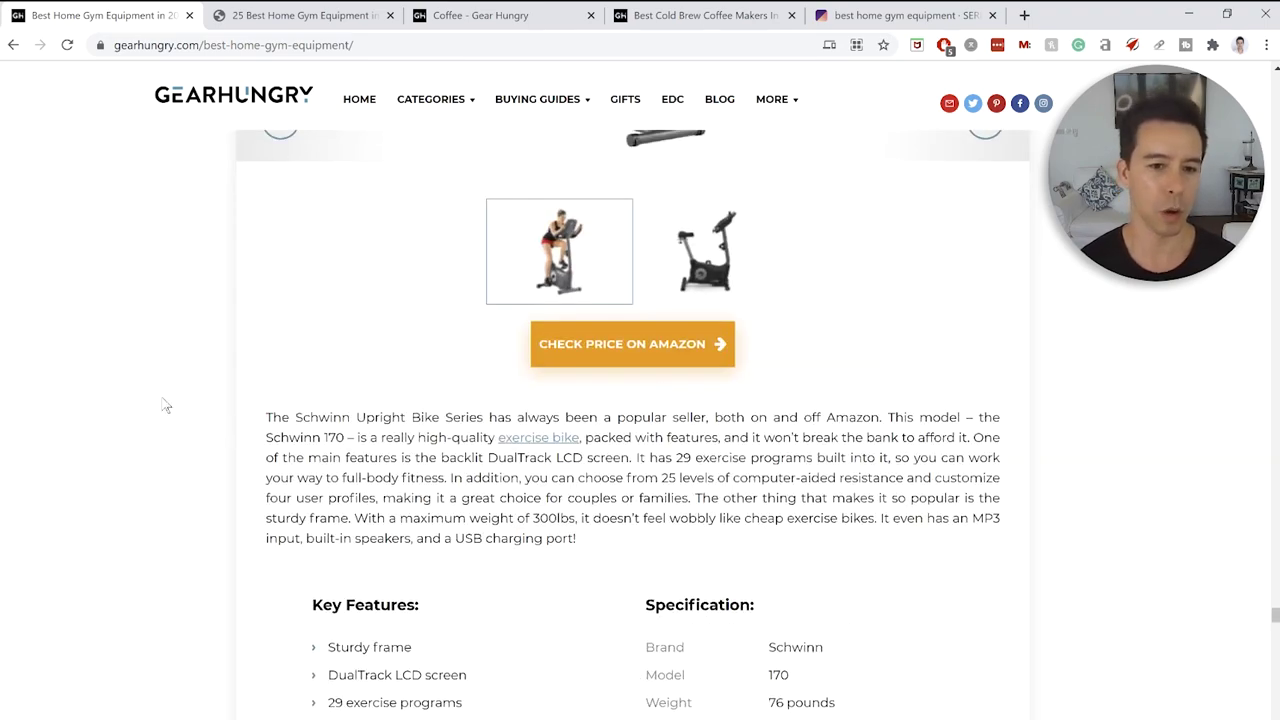
pyautogui.scroll(-15, 166, 405)
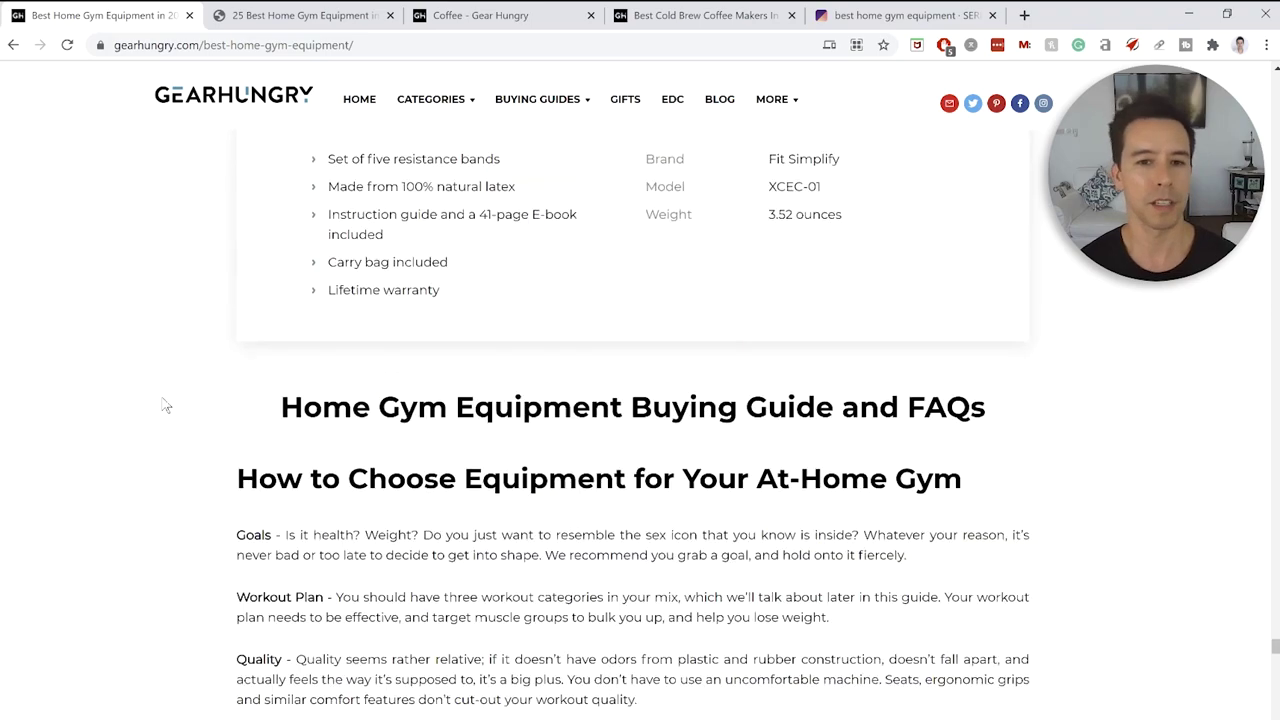
# Examine the article's Home Gym Equipment Buying Guide and FAQs, including the selection criteria, workout types, embedded video and nutrition sections
pyautogui.scroll(-5, 166, 405)
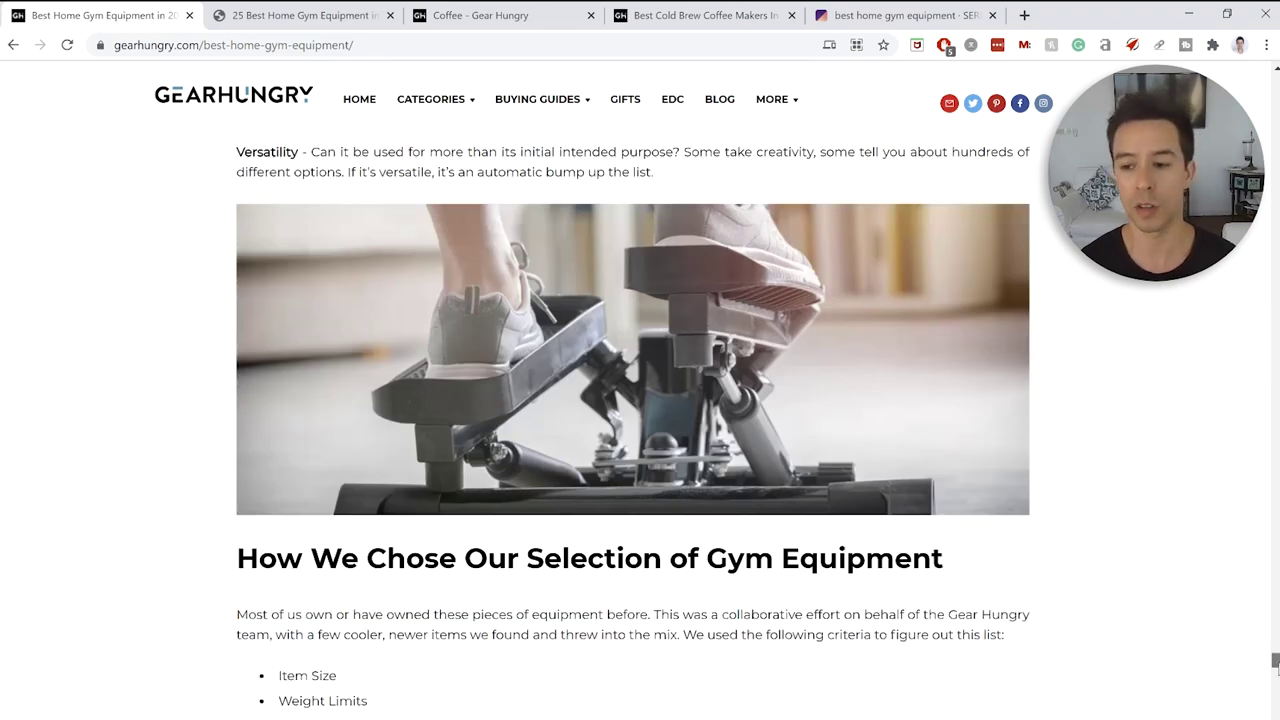
pyautogui.moveTo(1276, 668); pyautogui.dragTo(1275, 712)
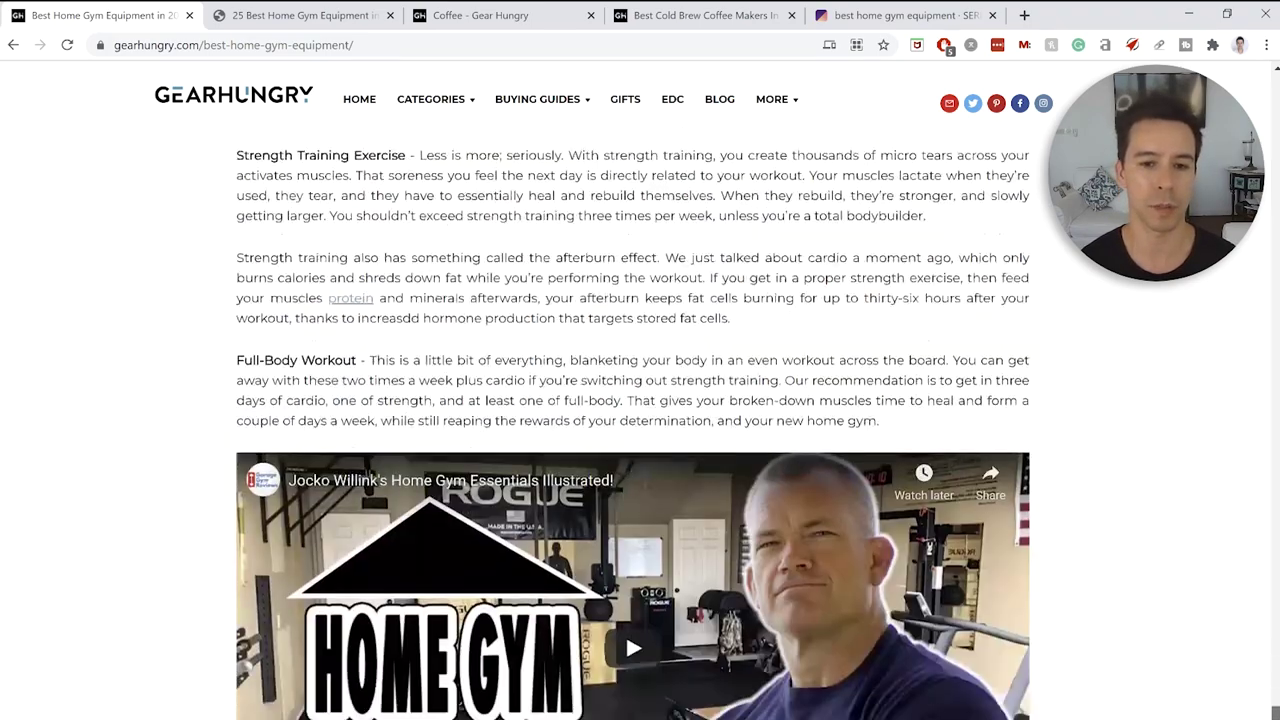
pyautogui.scroll(-10, 633, 420)
pyautogui.scroll(6, 633, 420)
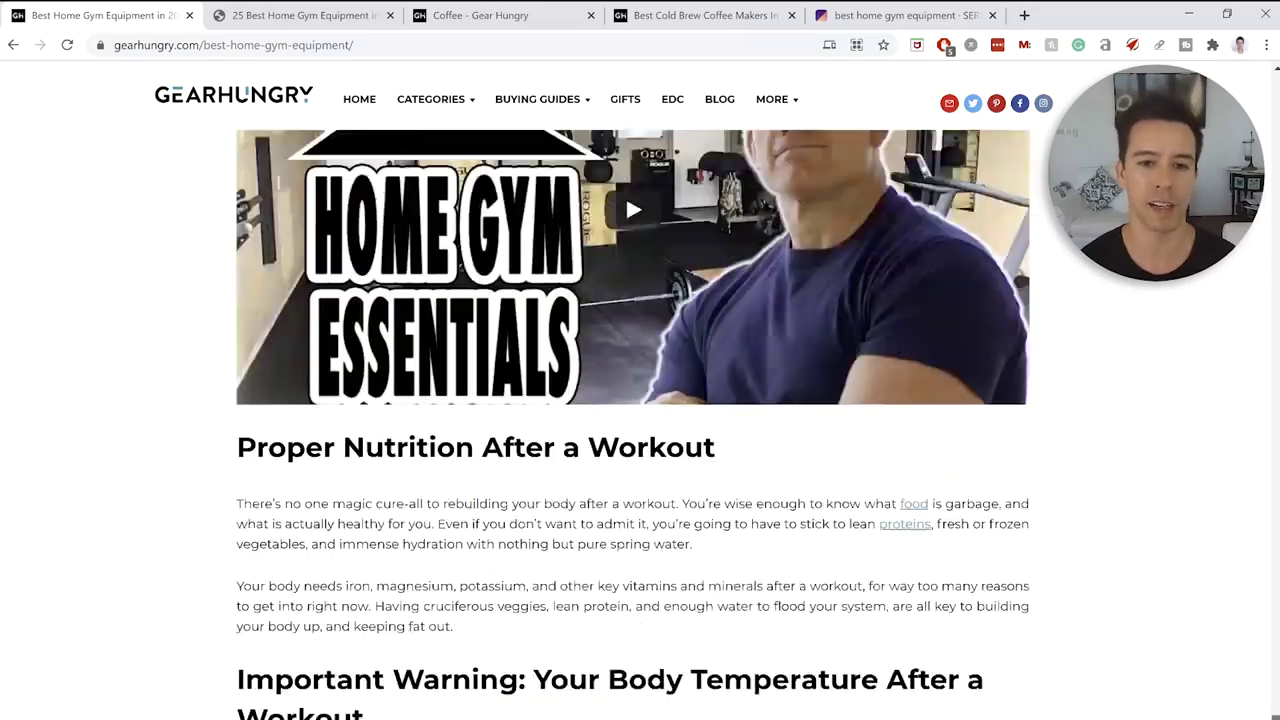
pyautogui.scroll(15, 633, 420)
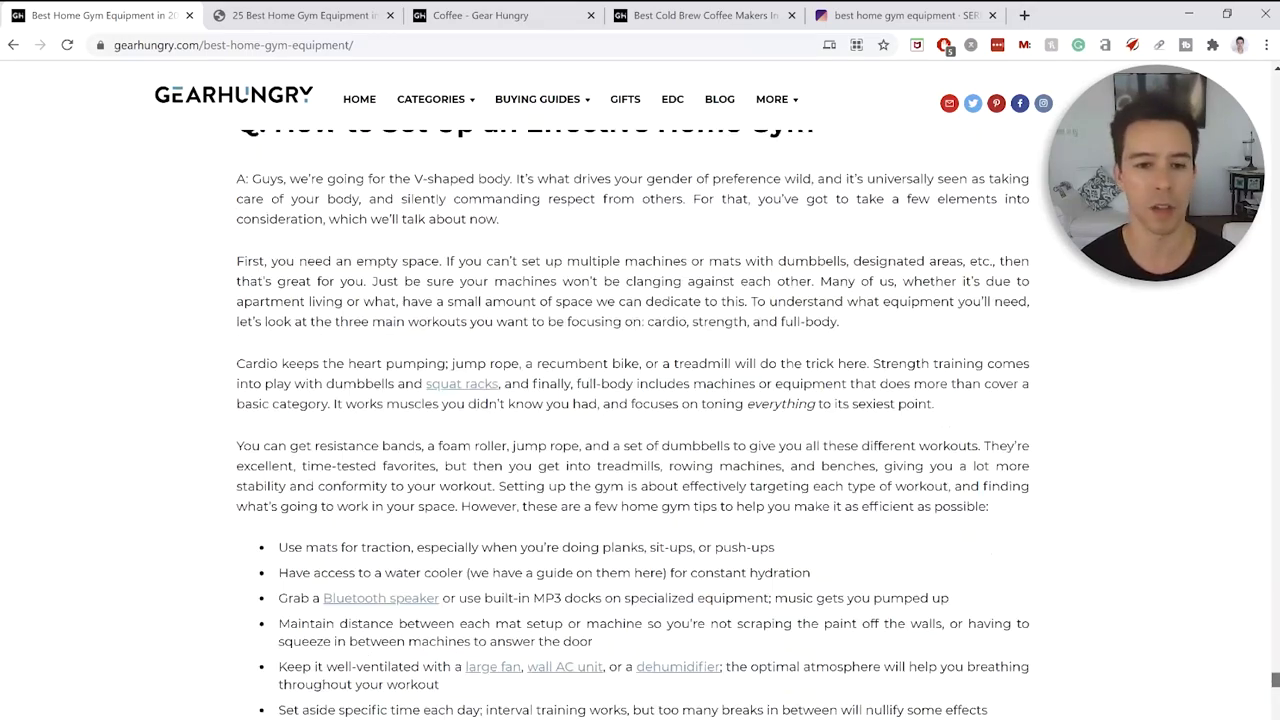
# Return to the article's introduction and recheck the first product reviews down to the Nordictrack treadmill
pyautogui.moveTo(1276, 680); pyautogui.dragTo(1276, 95)
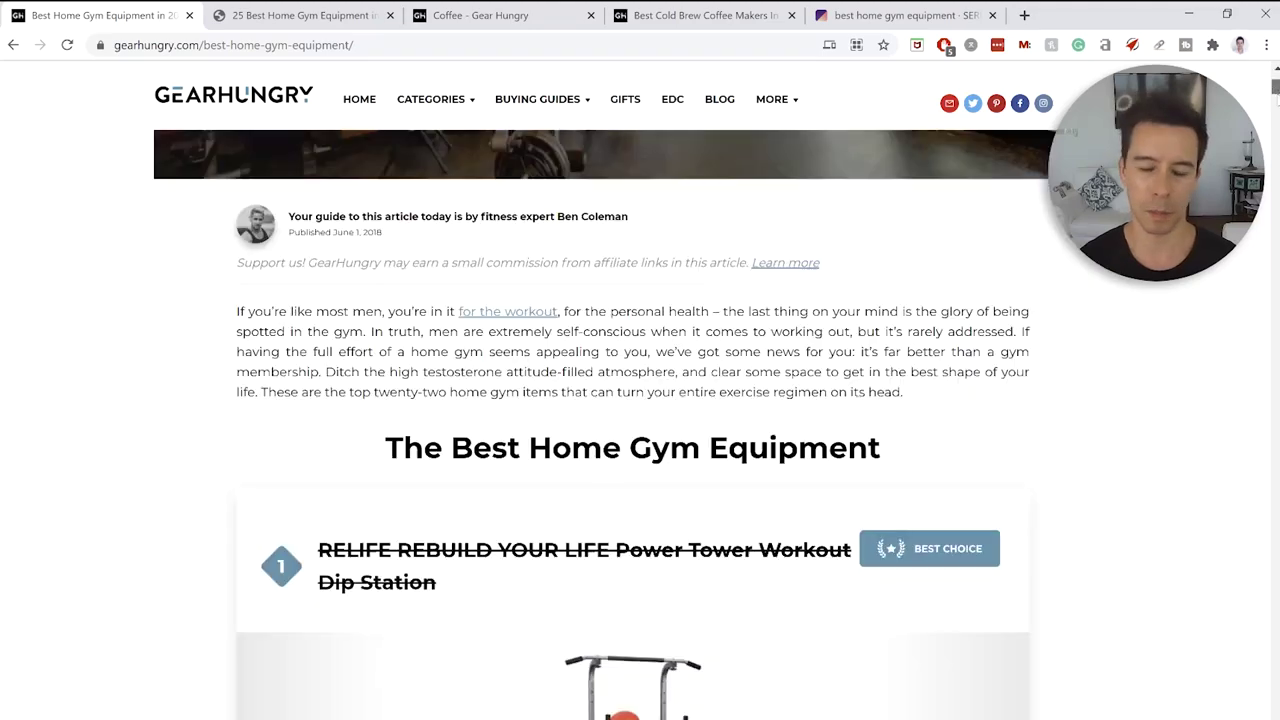
pyautogui.scroll(-8, 640, 400)
pyautogui.scroll(-8, 640, 400)
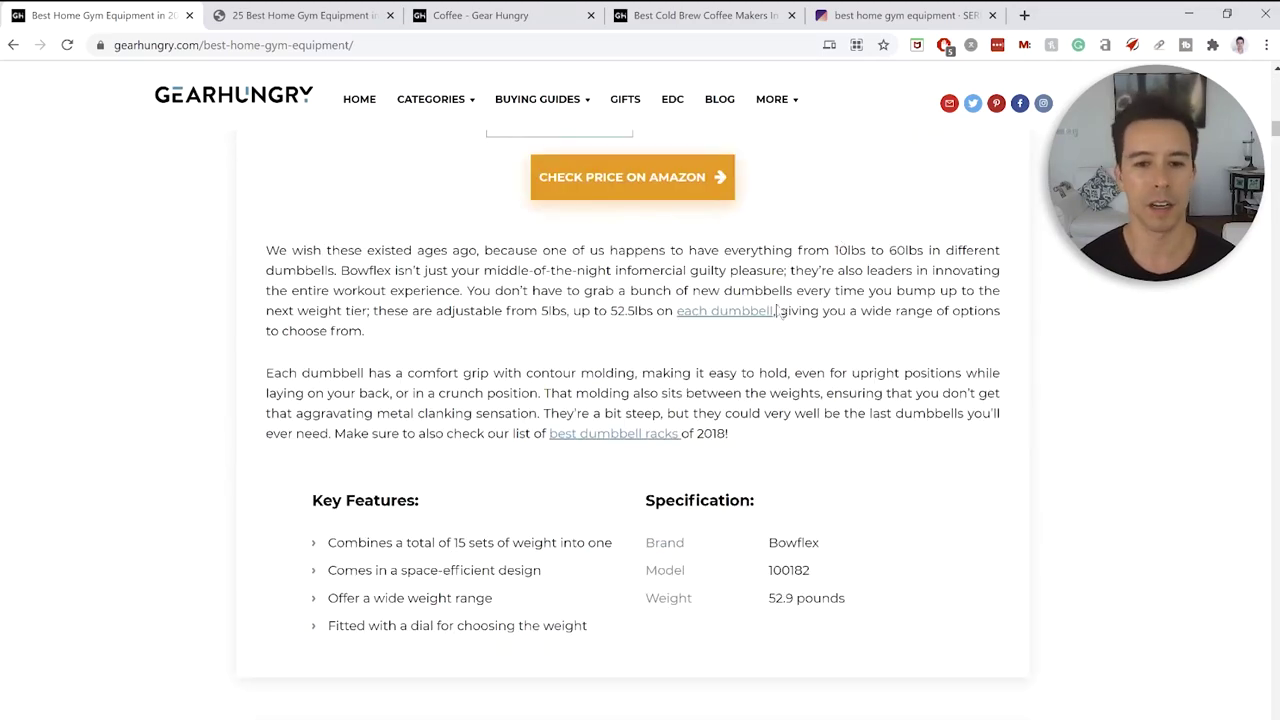
pyautogui.scroll(-4, 800, 310)
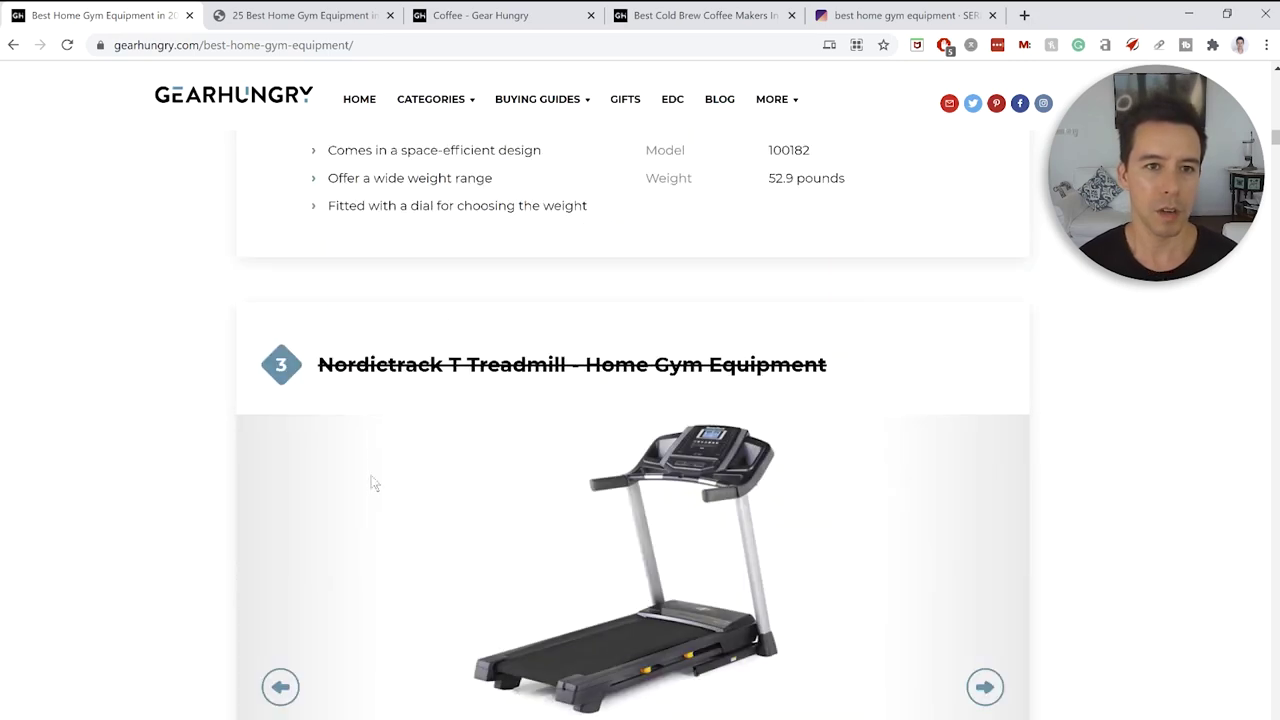
# Switch to the Wayback Machine's 25 November 2020 capture of the article and examine its title and three featured product picks
pyautogui.click(313, 12)
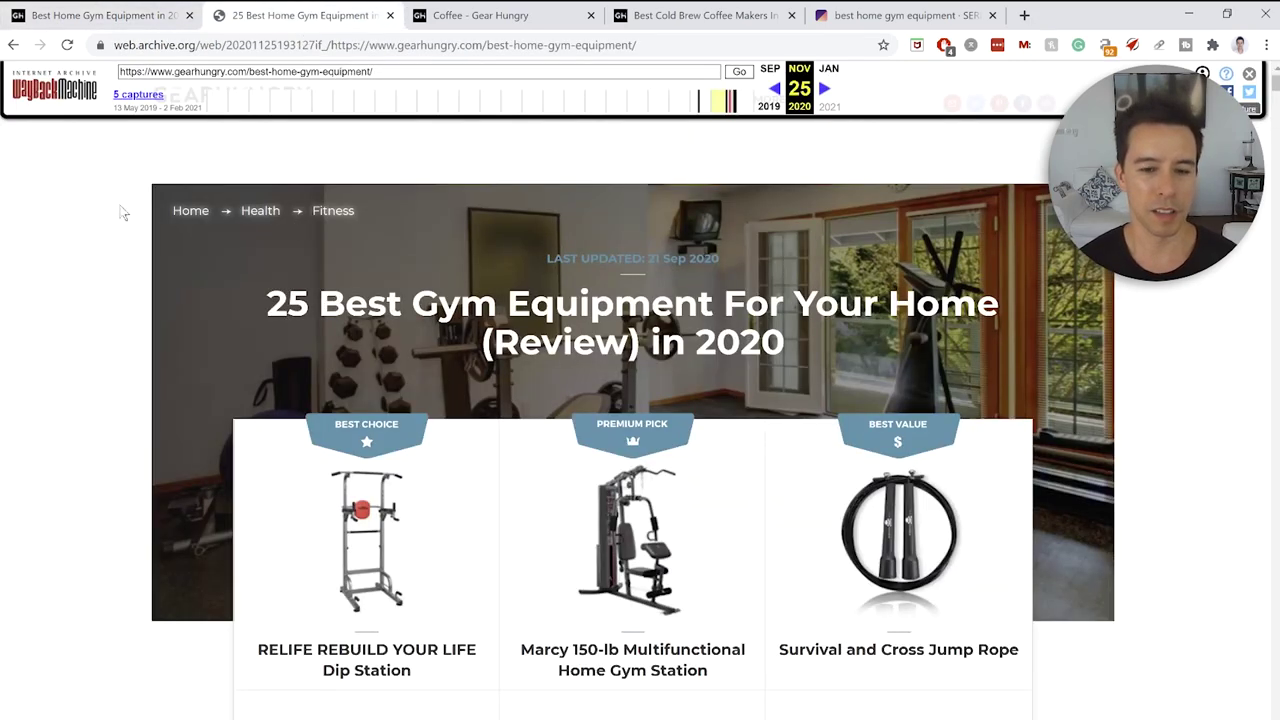
pyautogui.scroll(-3, 110, 210)
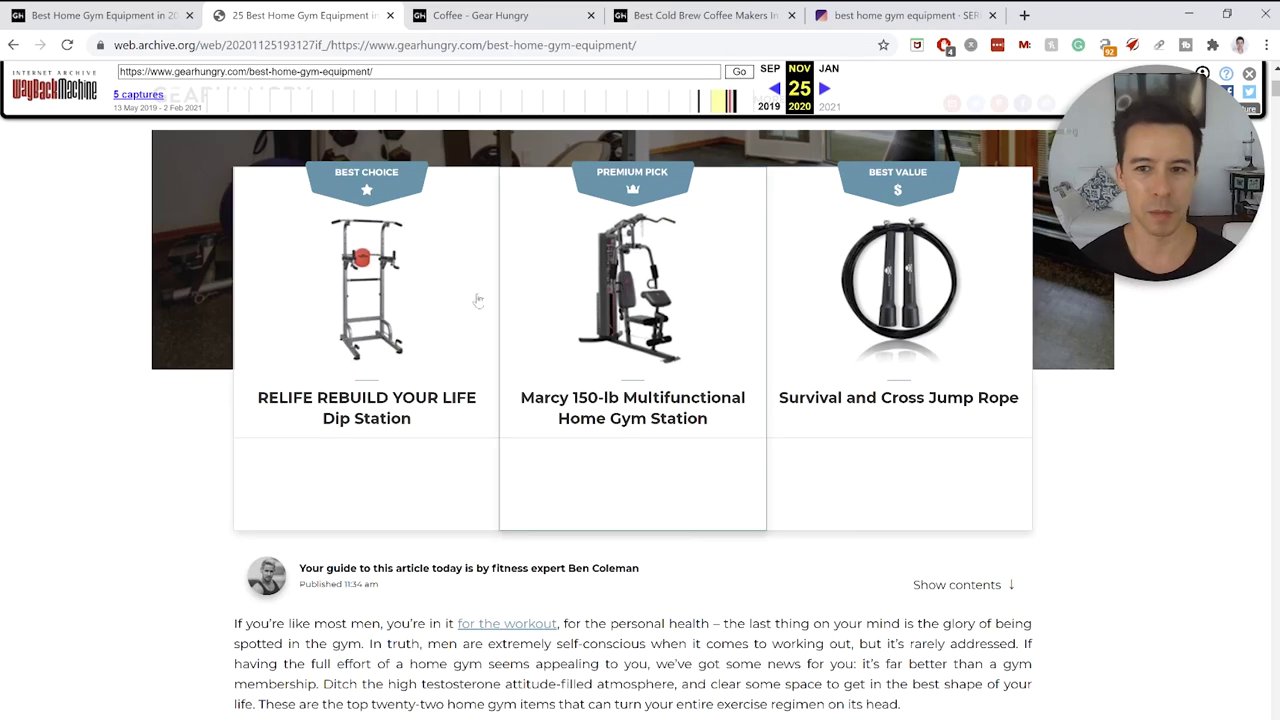
pyautogui.scroll(3, 131, 389)
pyautogui.scroll(-3, 212, 470)
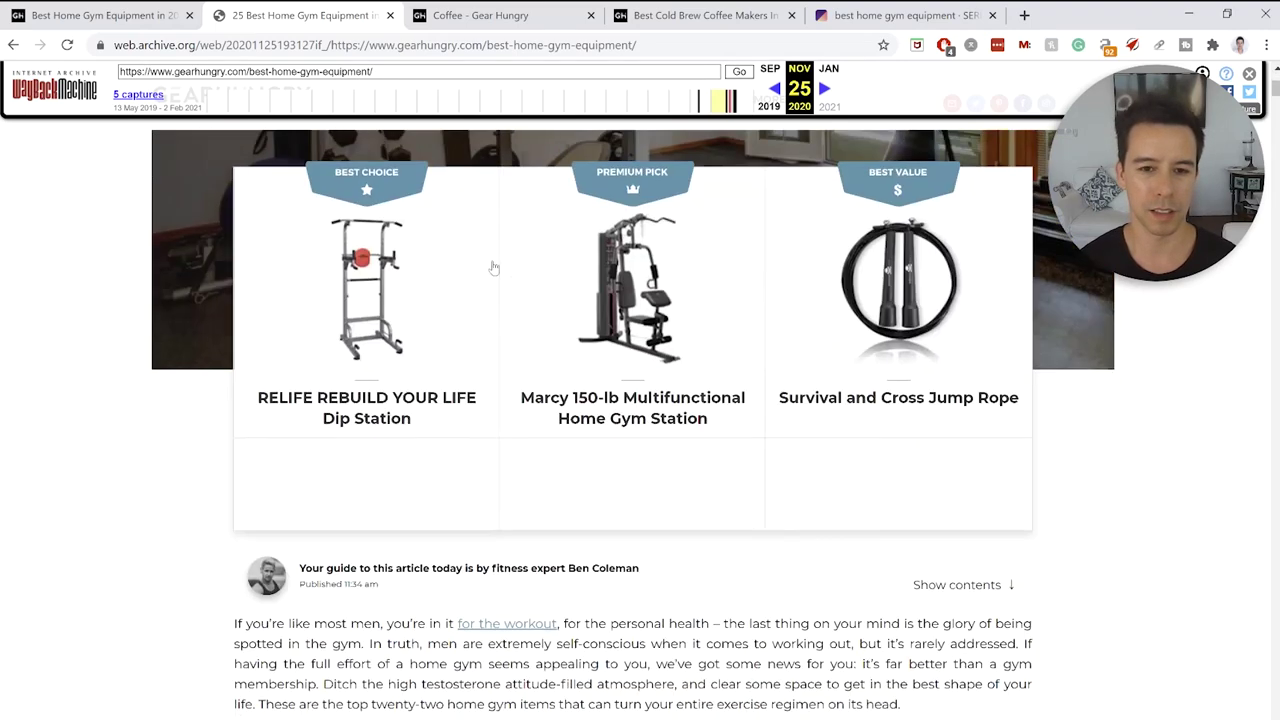
pyautogui.scroll(-1, 571, 381)
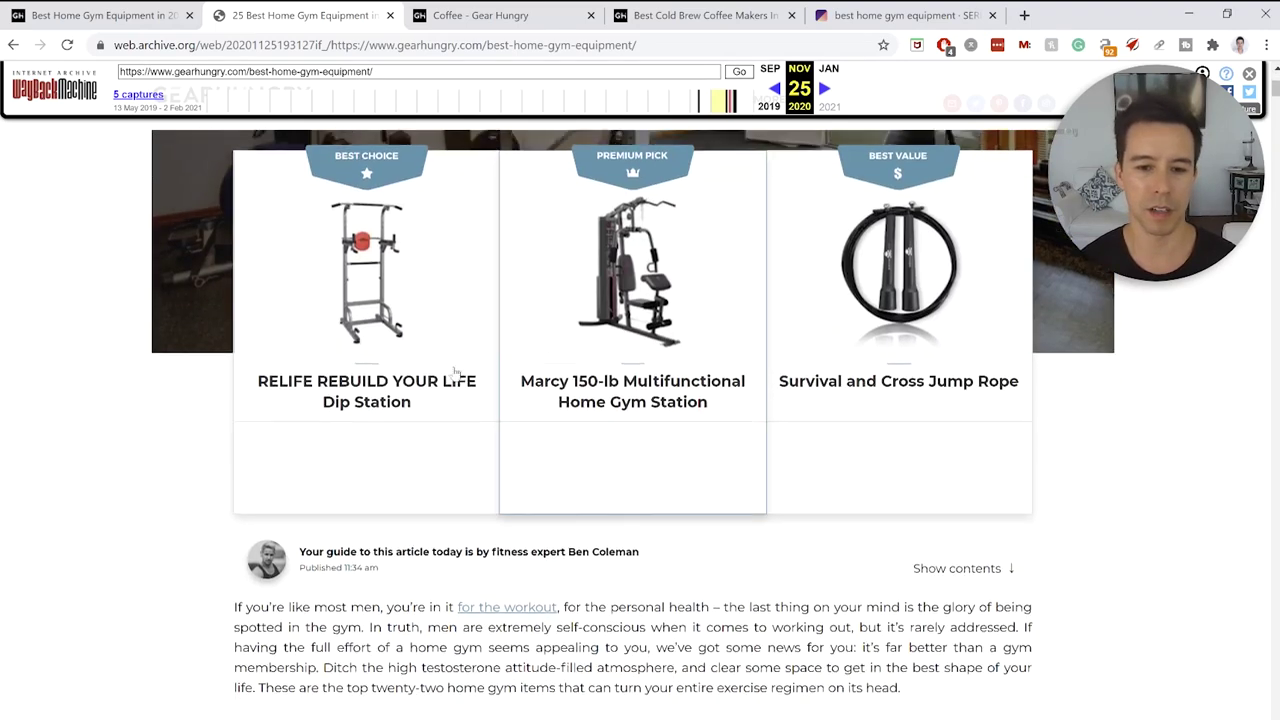
pyautogui.scroll(4, 424, 375)
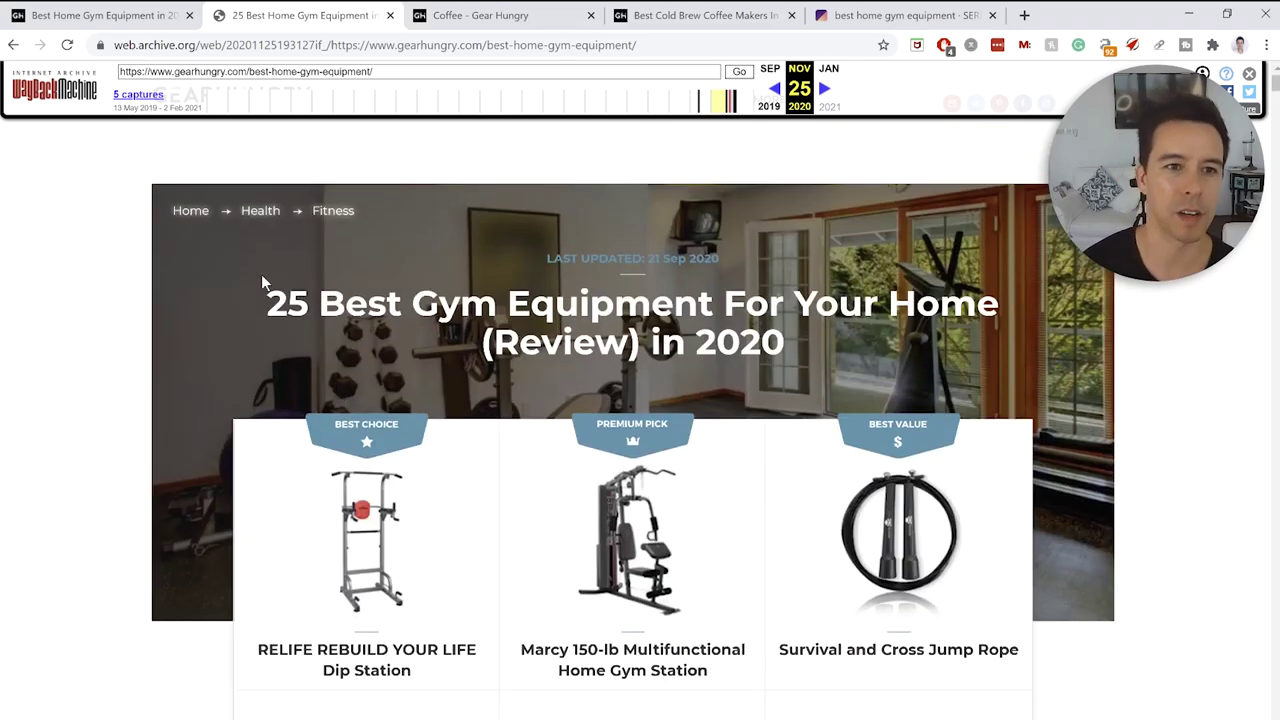
# Compare the archived article's featured picks with its introduction and product list down to the Bowflex dumbbells
pyautogui.moveTo(755, 128)
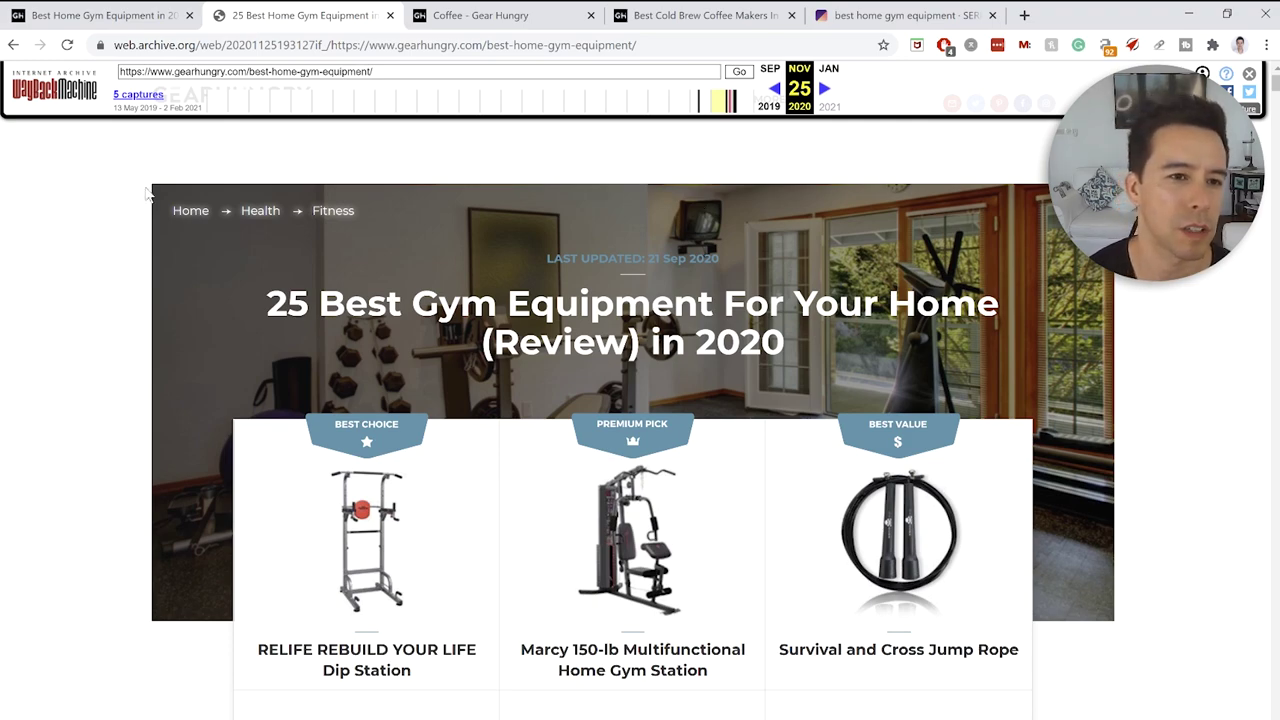
pyautogui.scroll(-6, 89, 210)
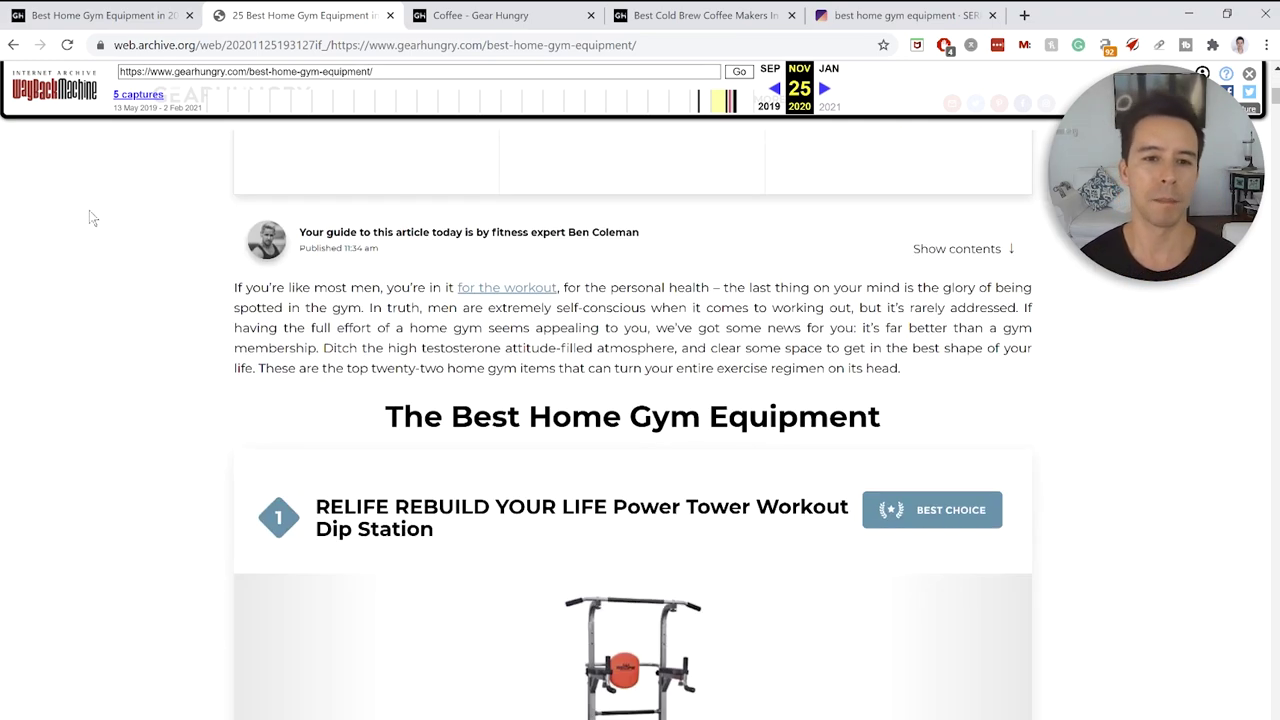
pyautogui.scroll(5, 636, 405)
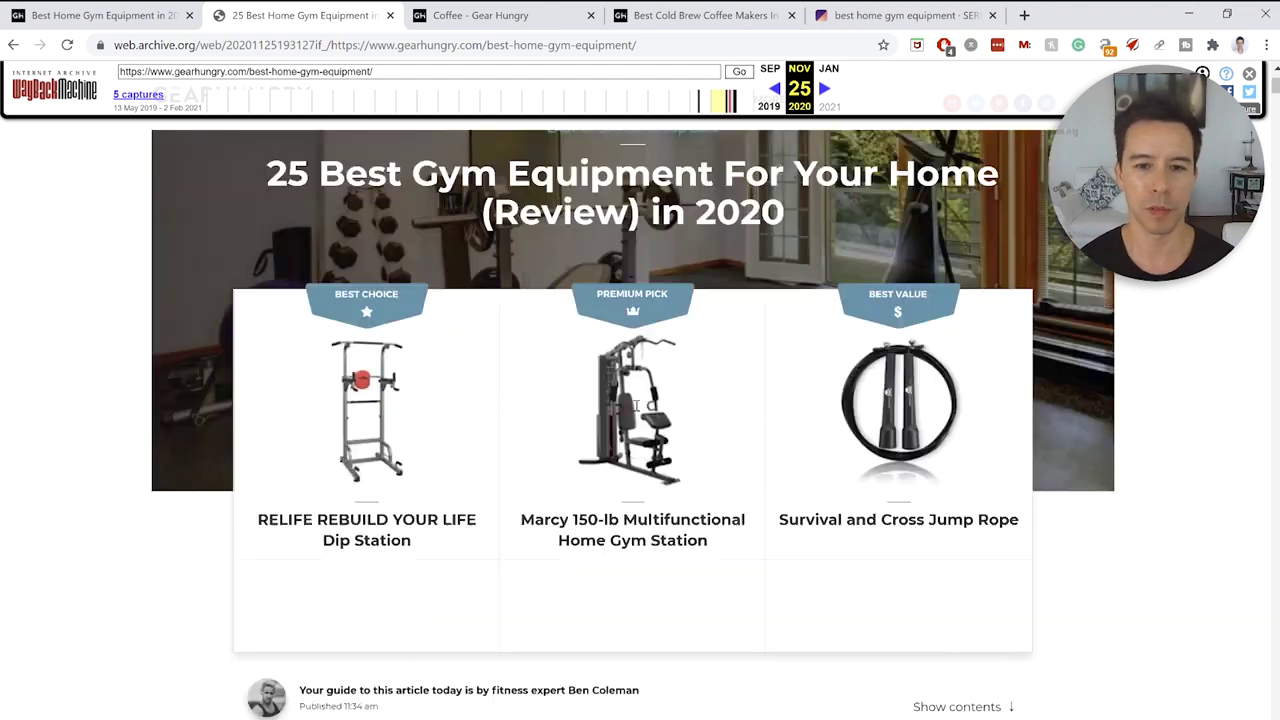
pyautogui.scroll(-6, 1000, 485)
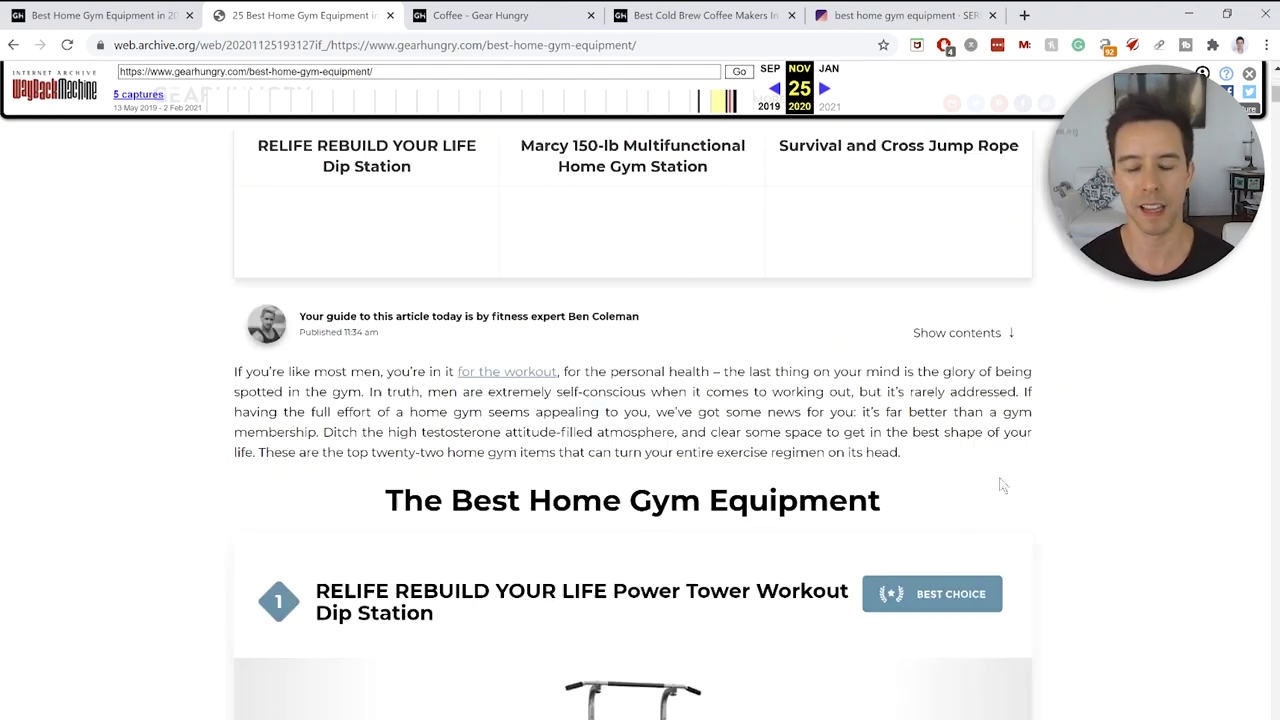
pyautogui.scroll(5, 986, 490)
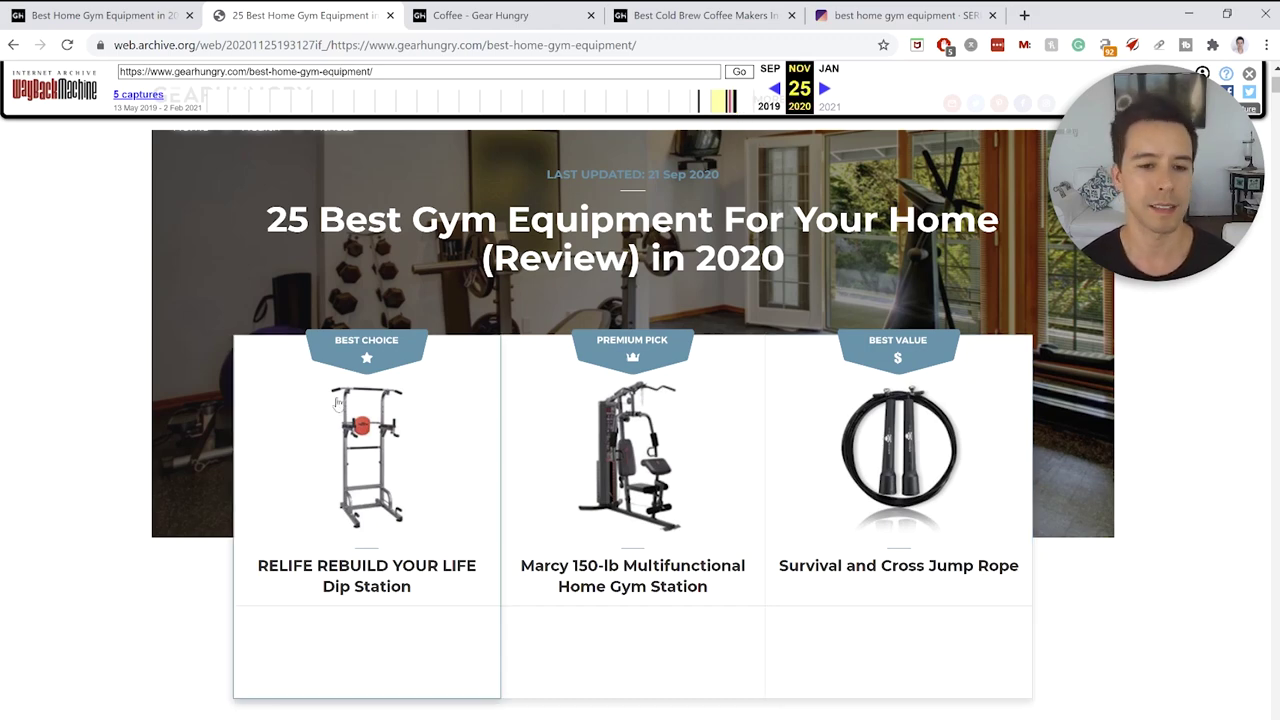
pyautogui.scroll(-14, 337, 403)
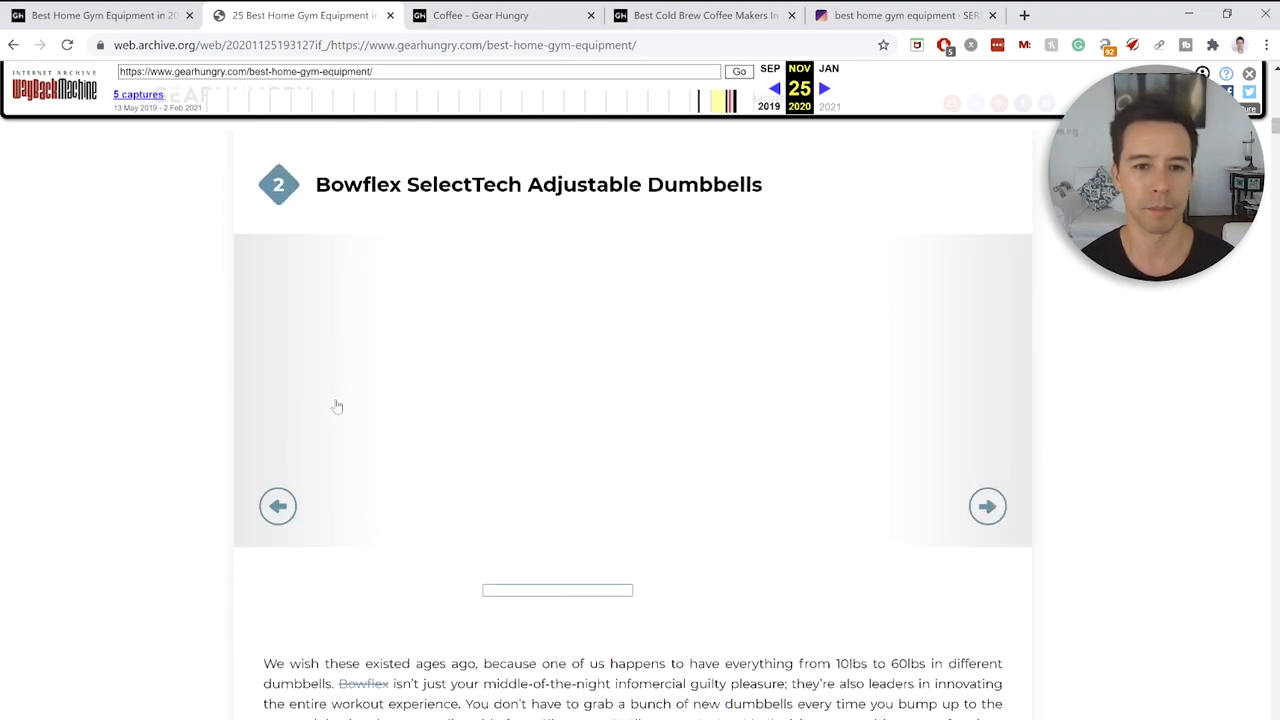
pyautogui.scroll(12, 337, 406)
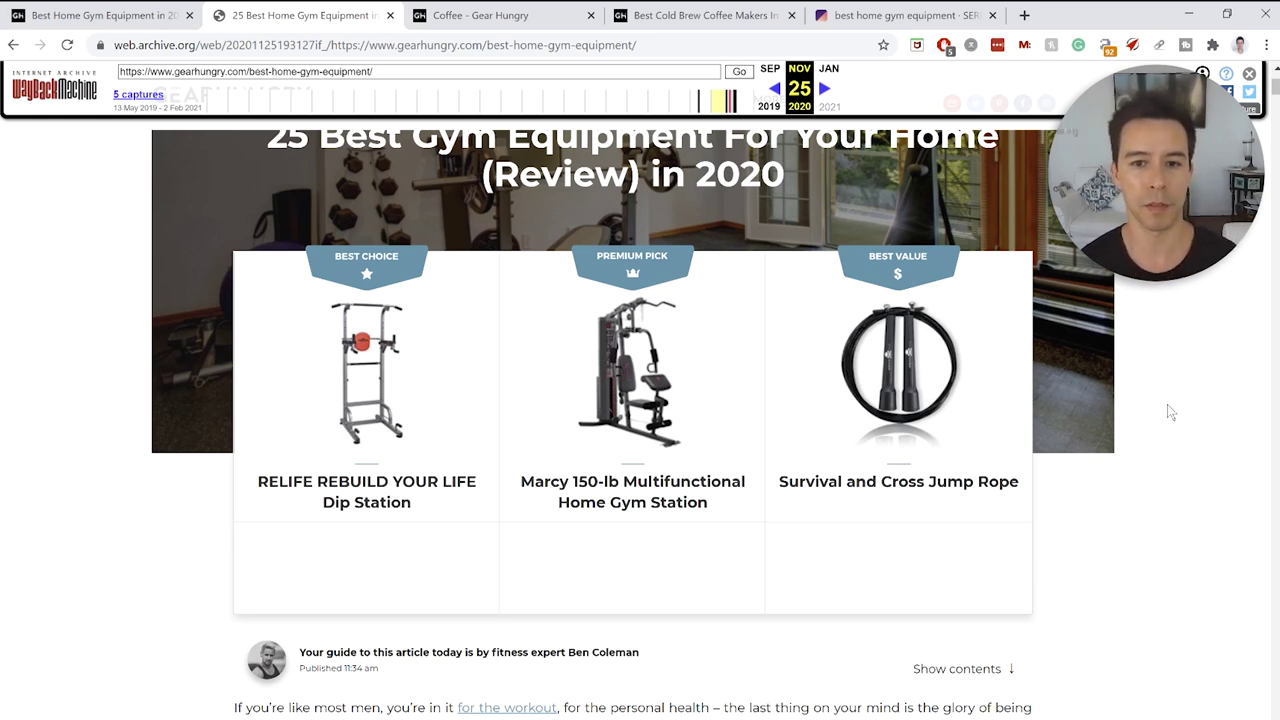
# Recheck the archived page's header and its Best Choice, Premium Pick and Best Value boxes above the introduction
pyautogui.scroll(2, 1208, 490)
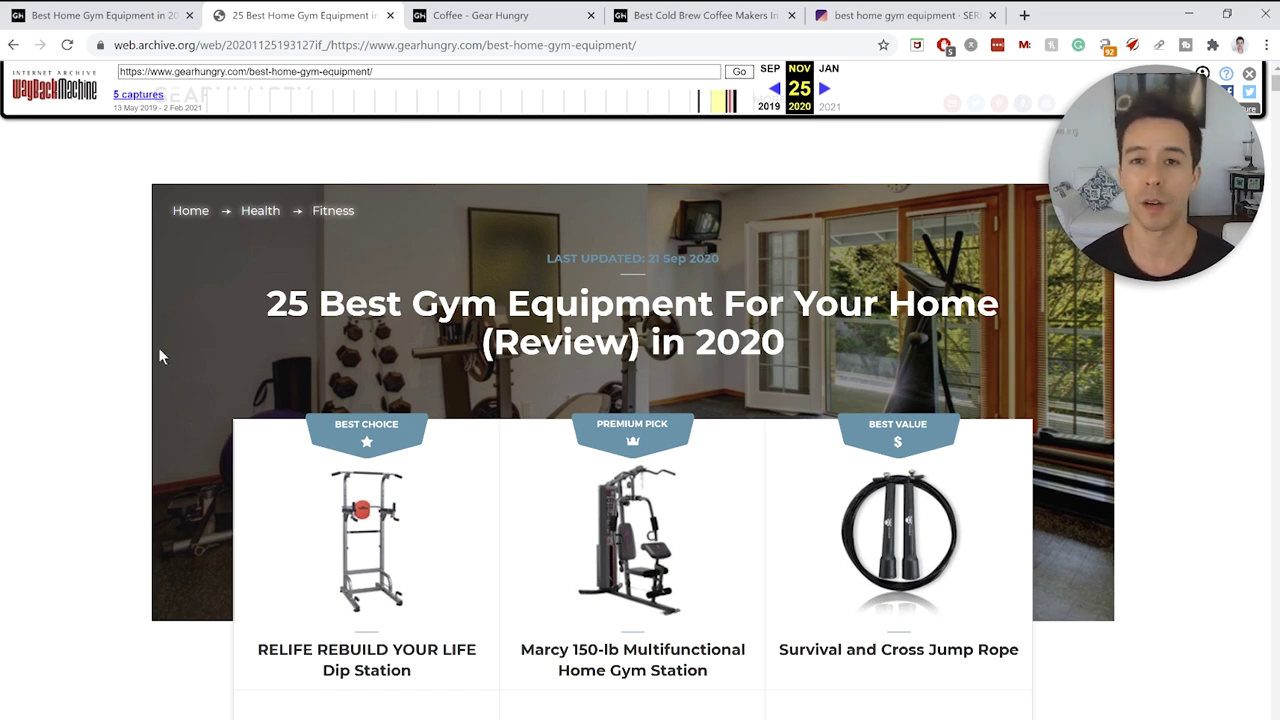
pyautogui.scroll(-3, 380, 600)
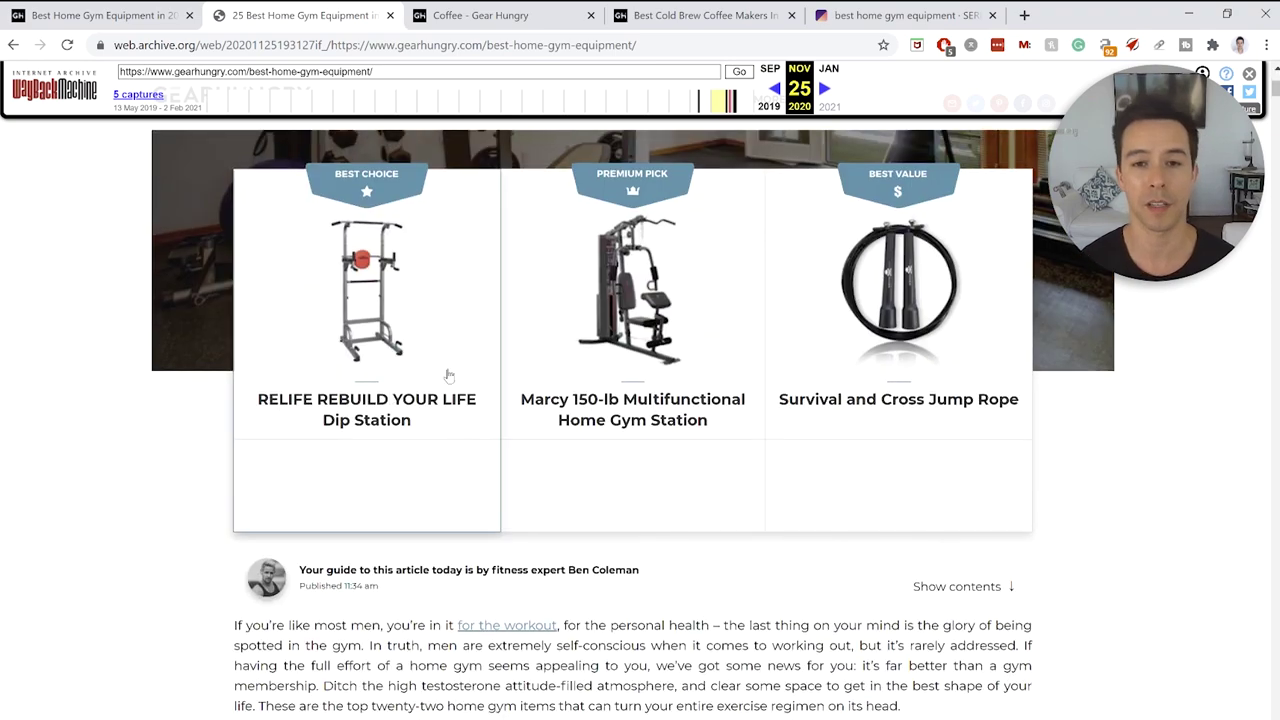
pyautogui.scroll(3, 383, 625)
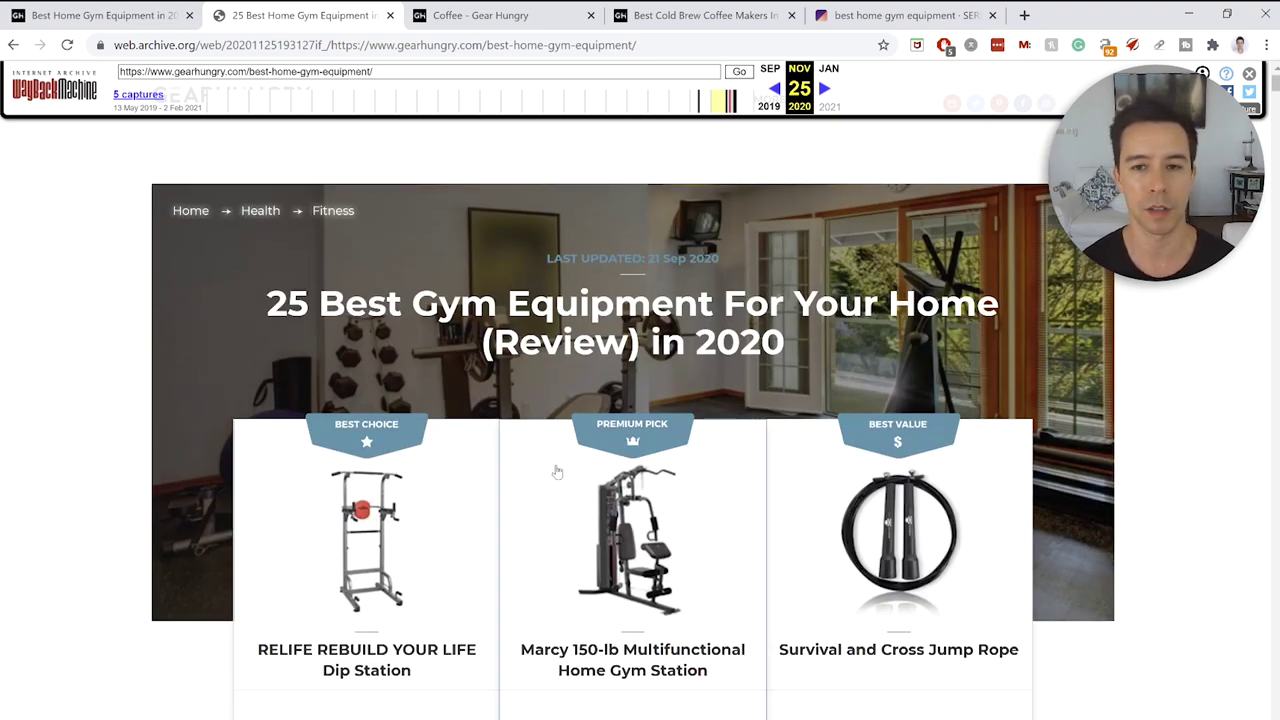
pyautogui.scroll(-5, 679, 456)
pyautogui.scroll(5, 710, 520)
pyautogui.scroll(-3, 757, 497)
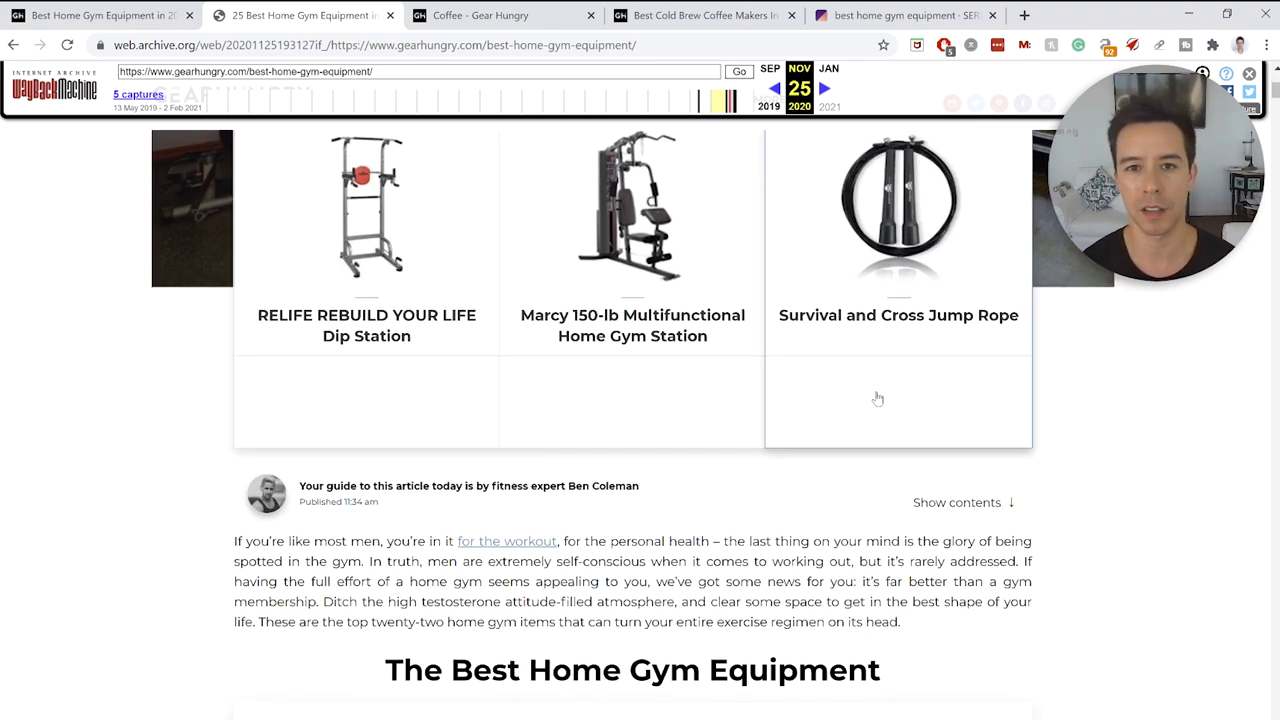
pyautogui.scroll(3, 877, 399)
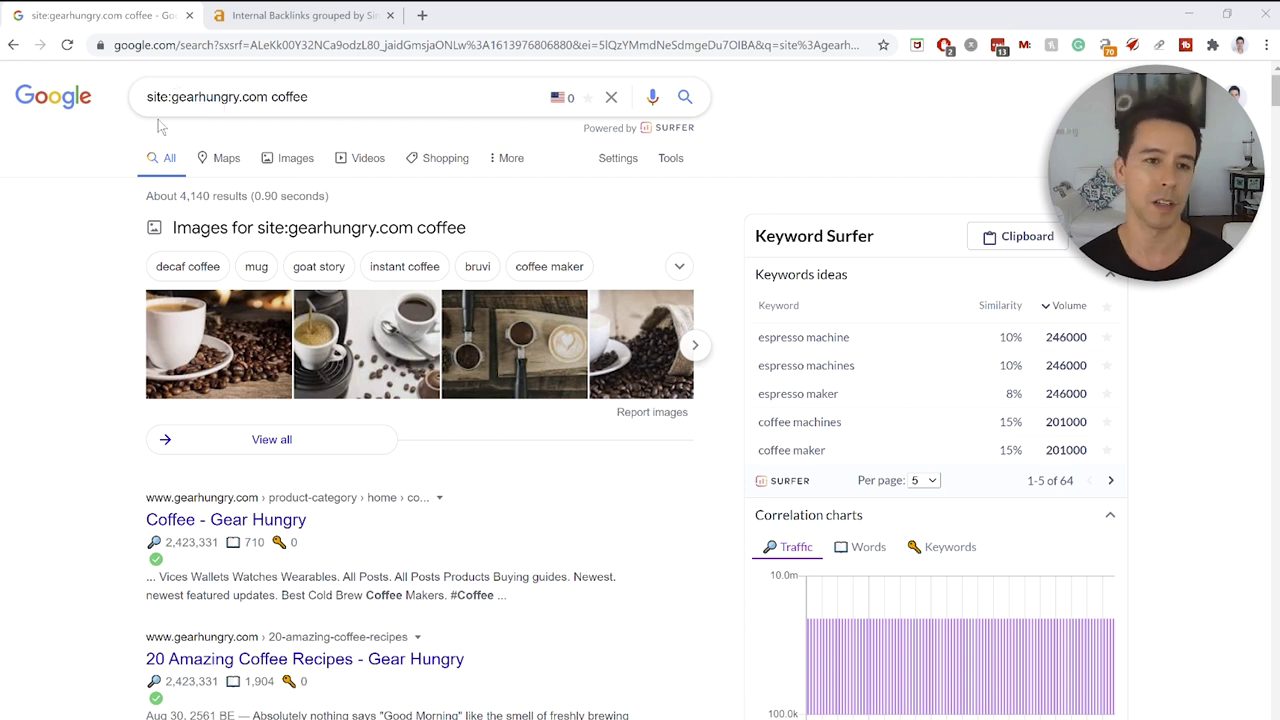
# Narrow the Google search for Gear Hungry's coffee pages to titles only, using the query "site:gearhungry.com intitle:coffee"
pyautogui.doubleClick(285, 97)
pyautogui.click(3, 328)
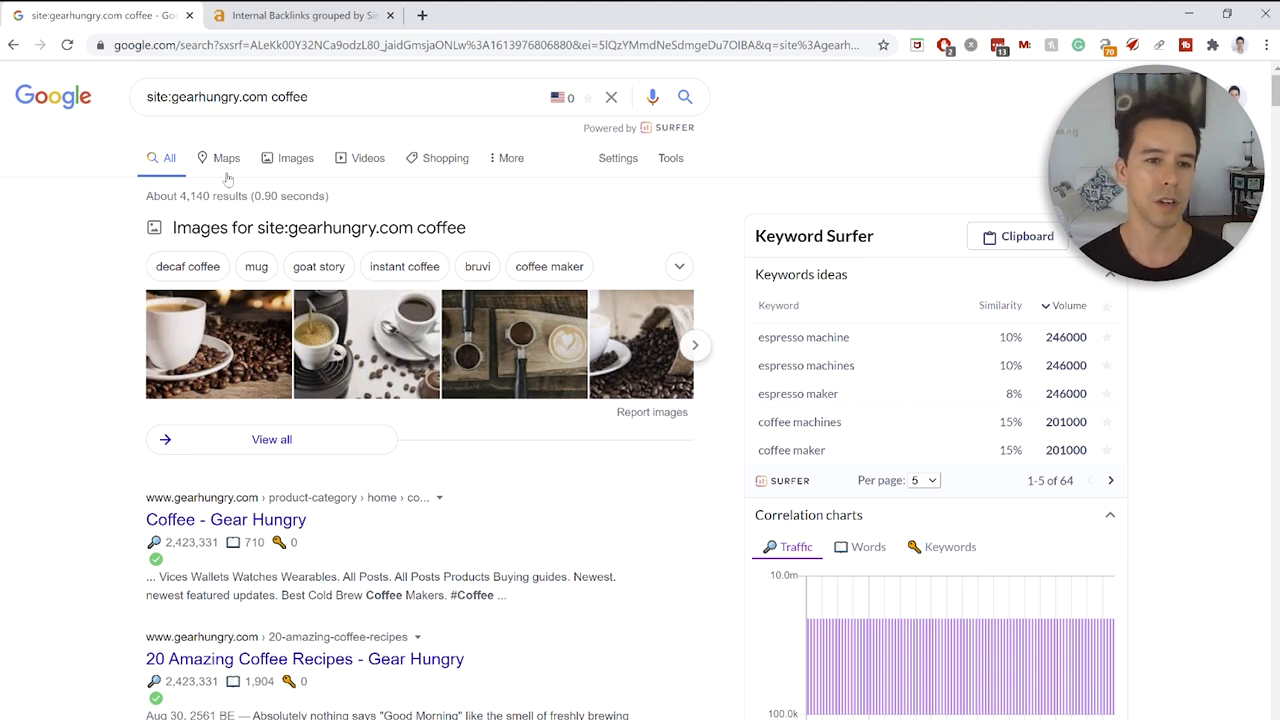
pyautogui.click(271, 97)
pyautogui.write('intitle:')
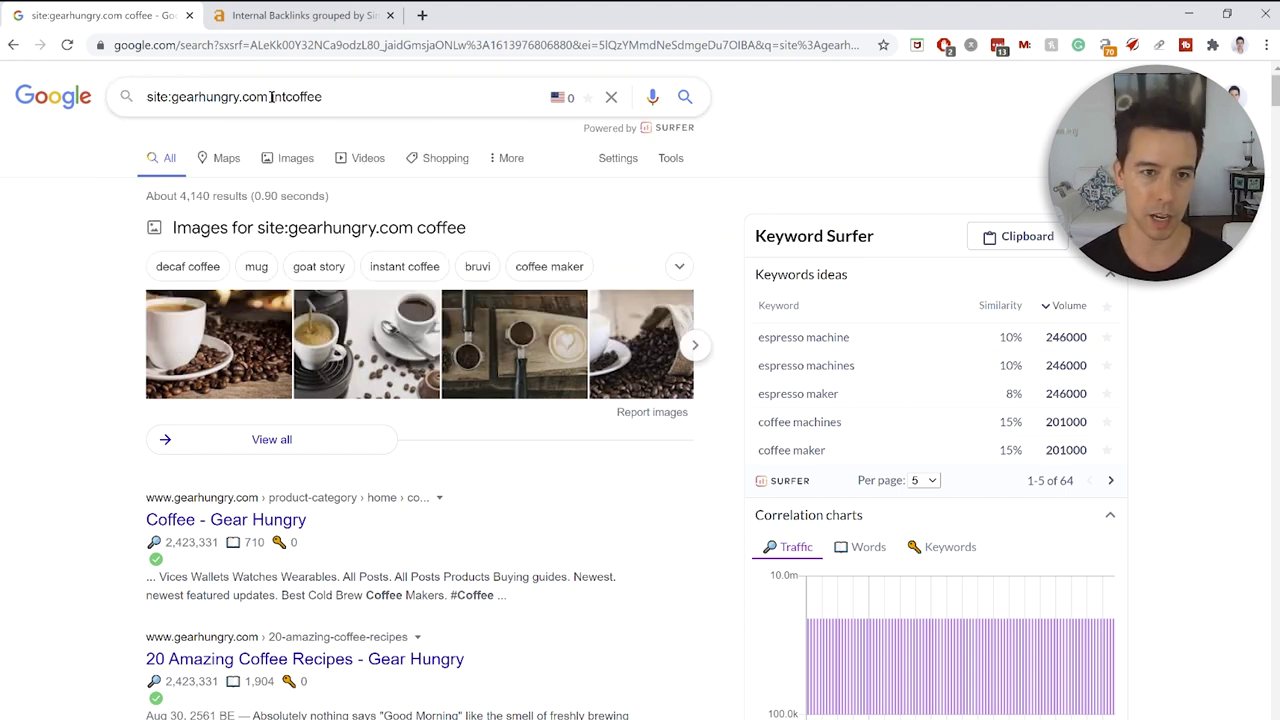
pyautogui.press('Return')
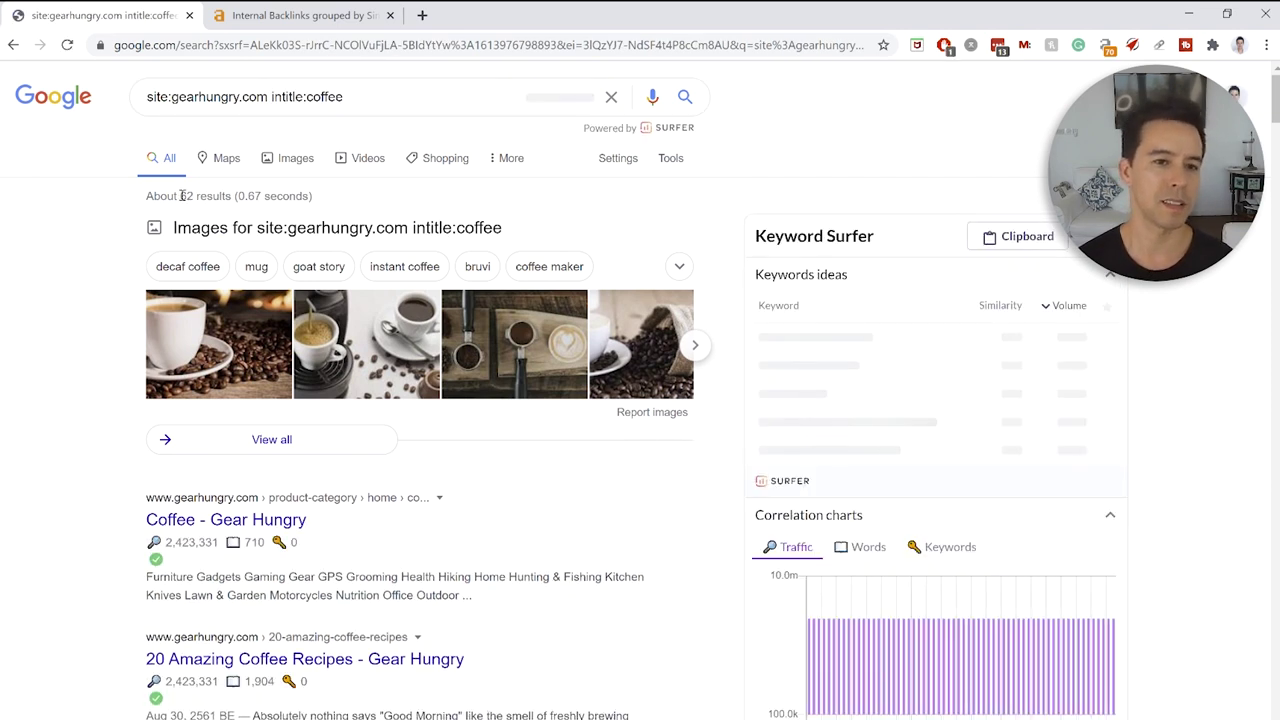
# Look through the search results to see which coffee articles and buying guides Gear Hungry has published
pyautogui.scroll(-5, 146, 427)
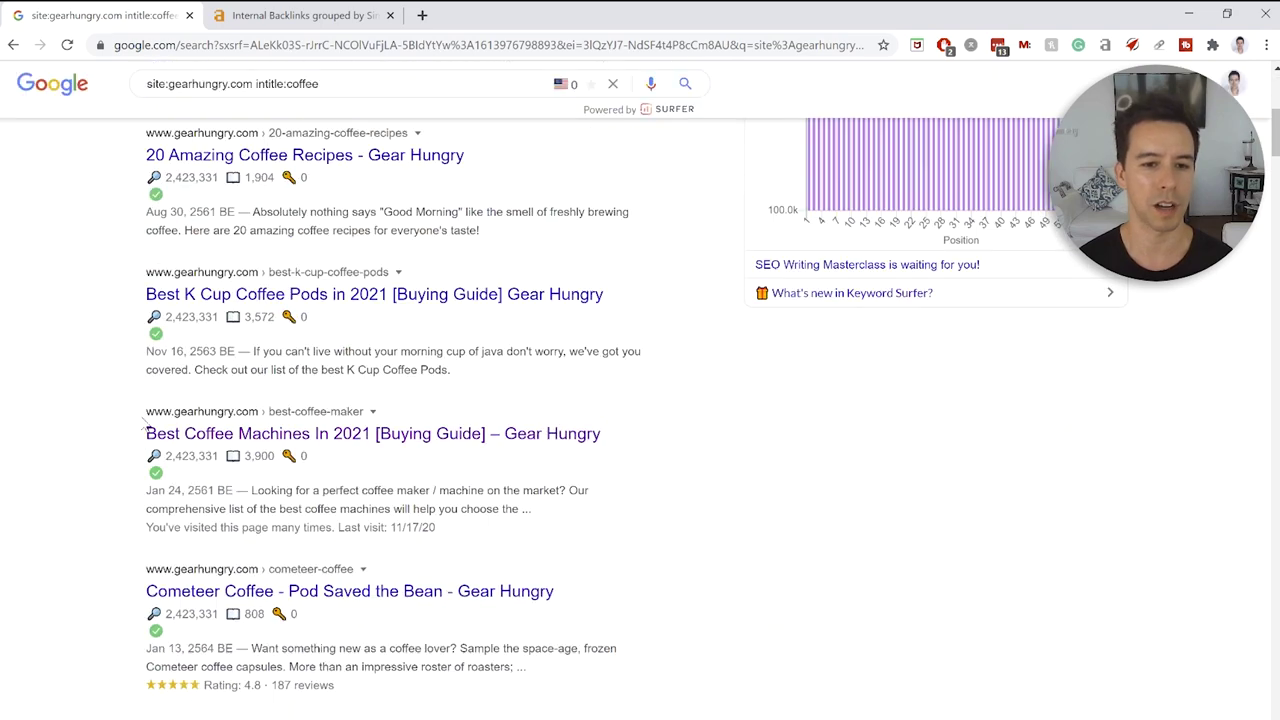
pyautogui.scroll(-10, 144, 426)
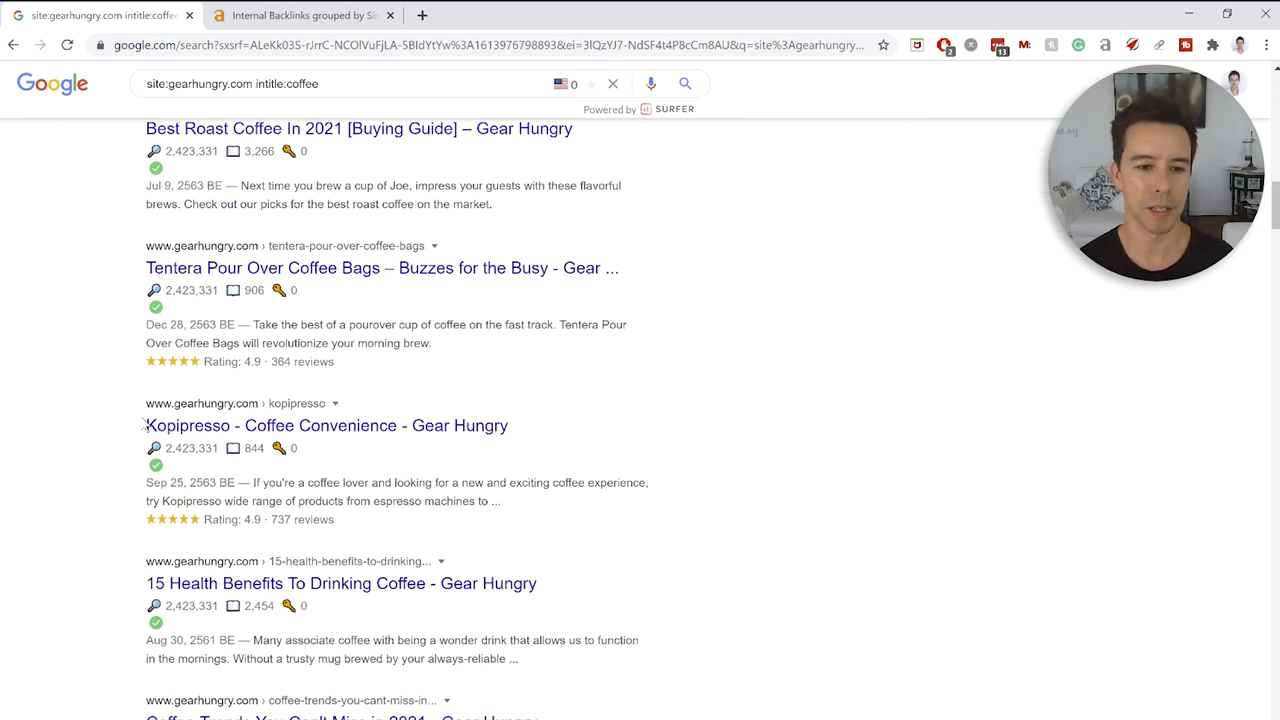
pyautogui.scroll(-11, 146, 427)
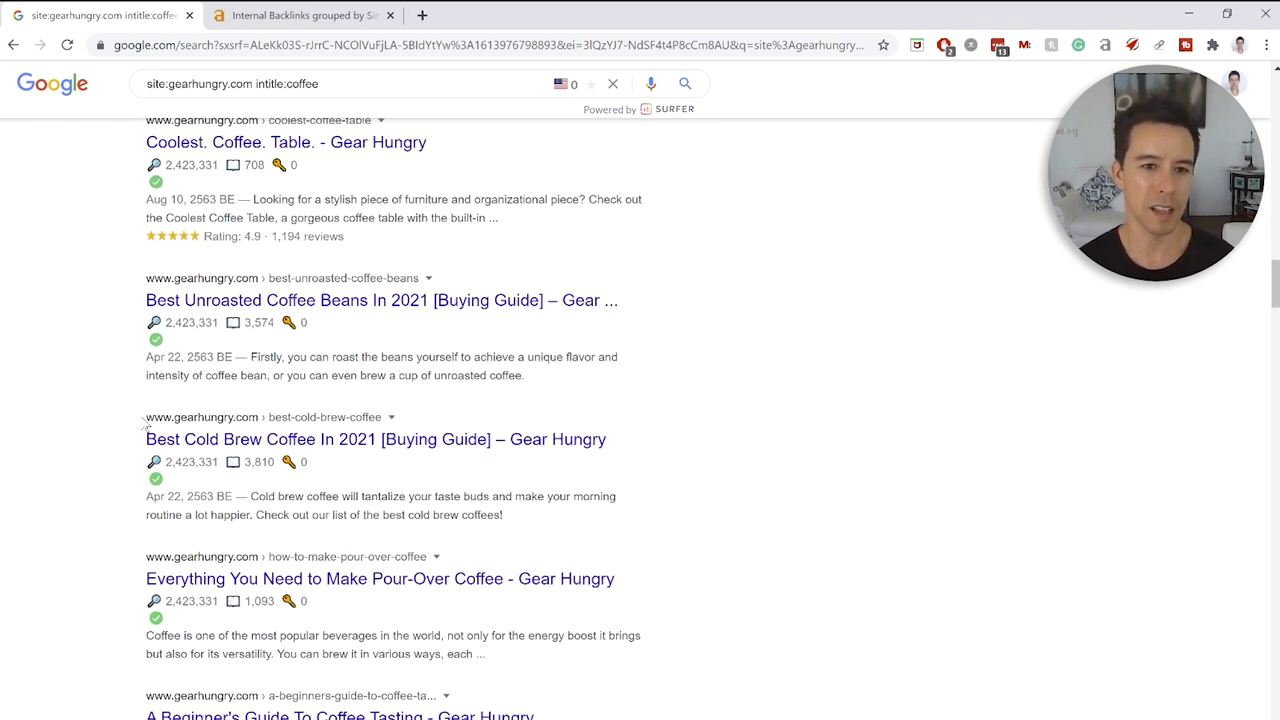
pyautogui.scroll(-5, 144, 426)
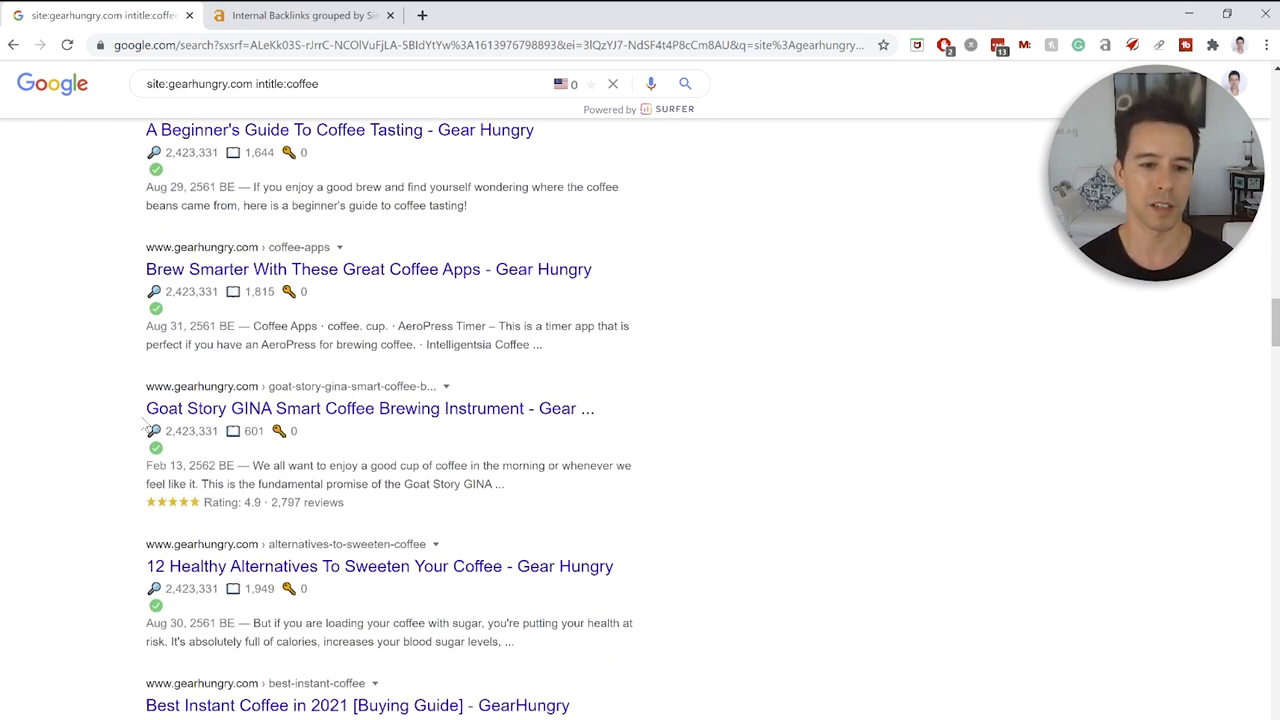
pyautogui.scroll(-5, 144, 426)
pyautogui.scroll(-6, 144, 426)
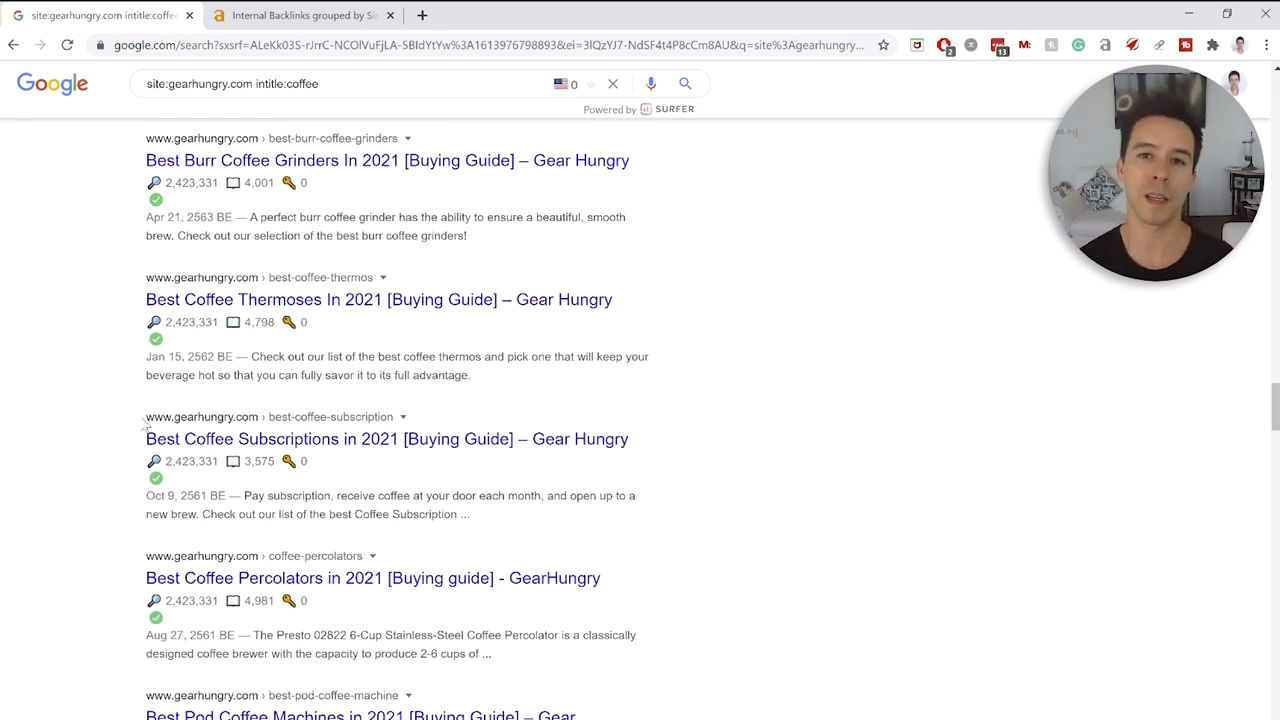
# Skim the remaining Gear Hungry coffee title results and switch to the Ahrefs internal backlinks report for the best-coffee-maker page
pyautogui.scroll(-10, 144, 416)
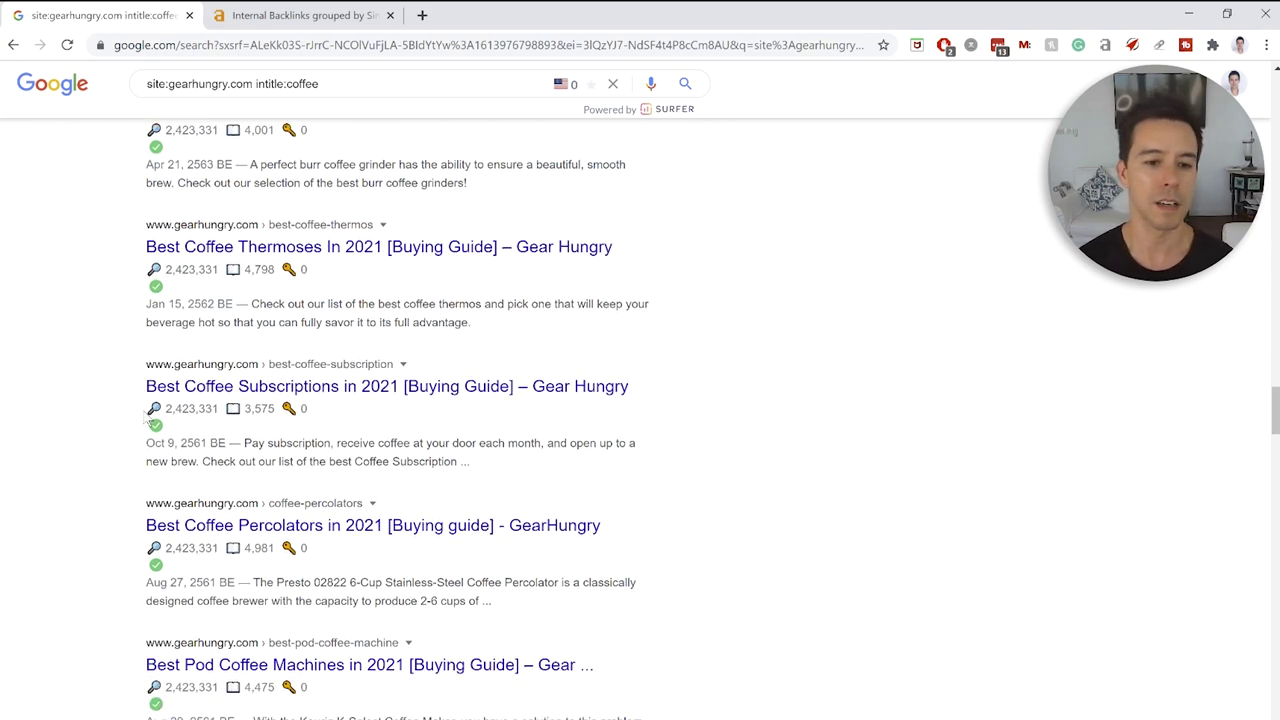
pyautogui.scroll(-8, 148, 420)
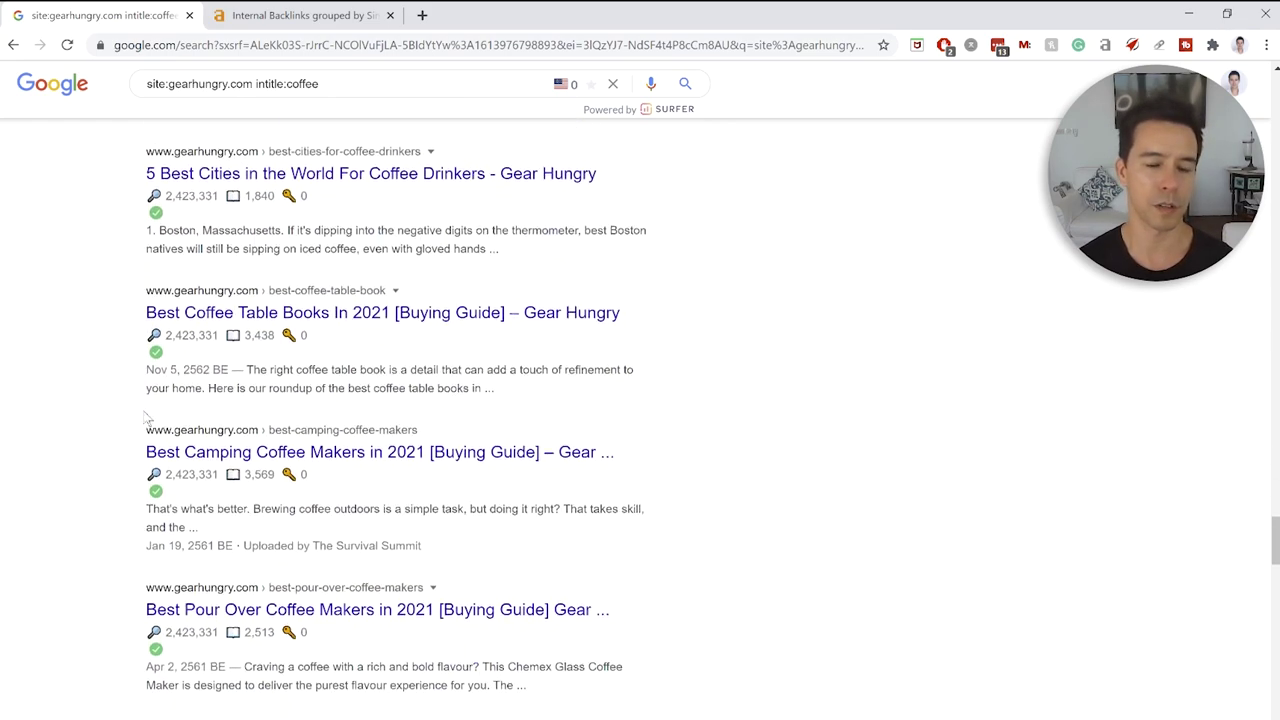
pyautogui.click(289, 15)
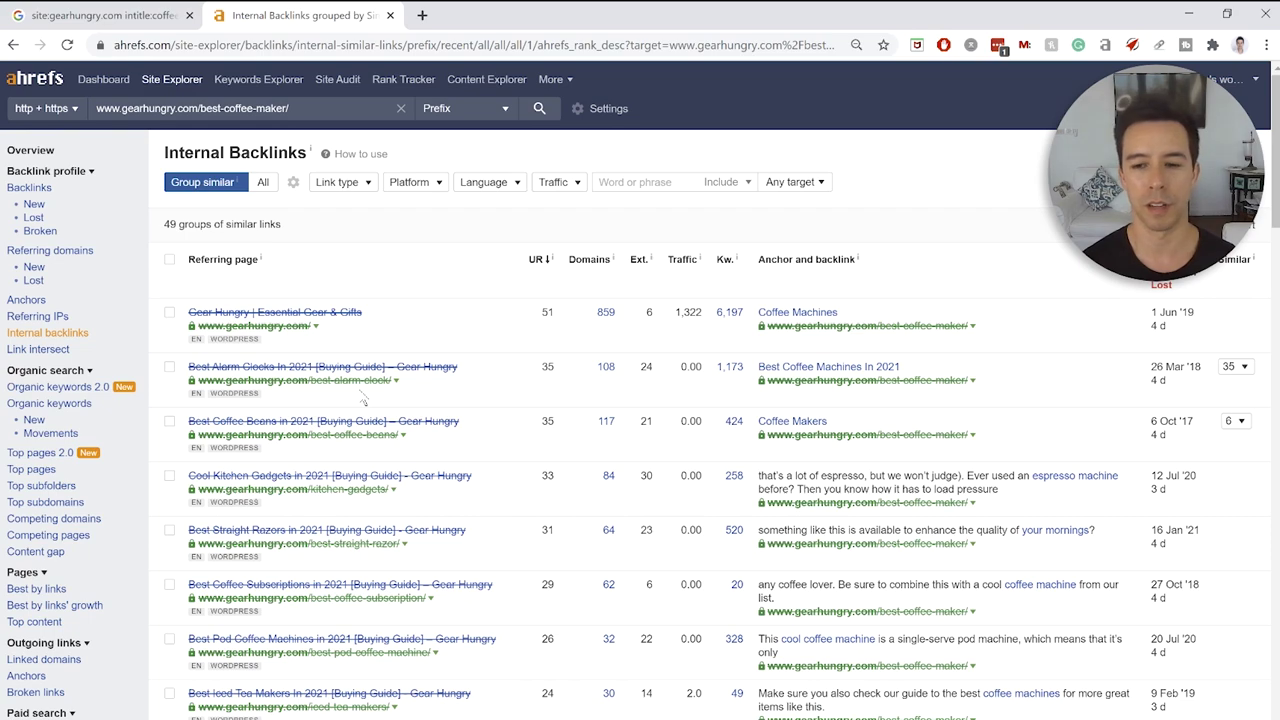
pyautogui.scroll(-3, 440, 390)
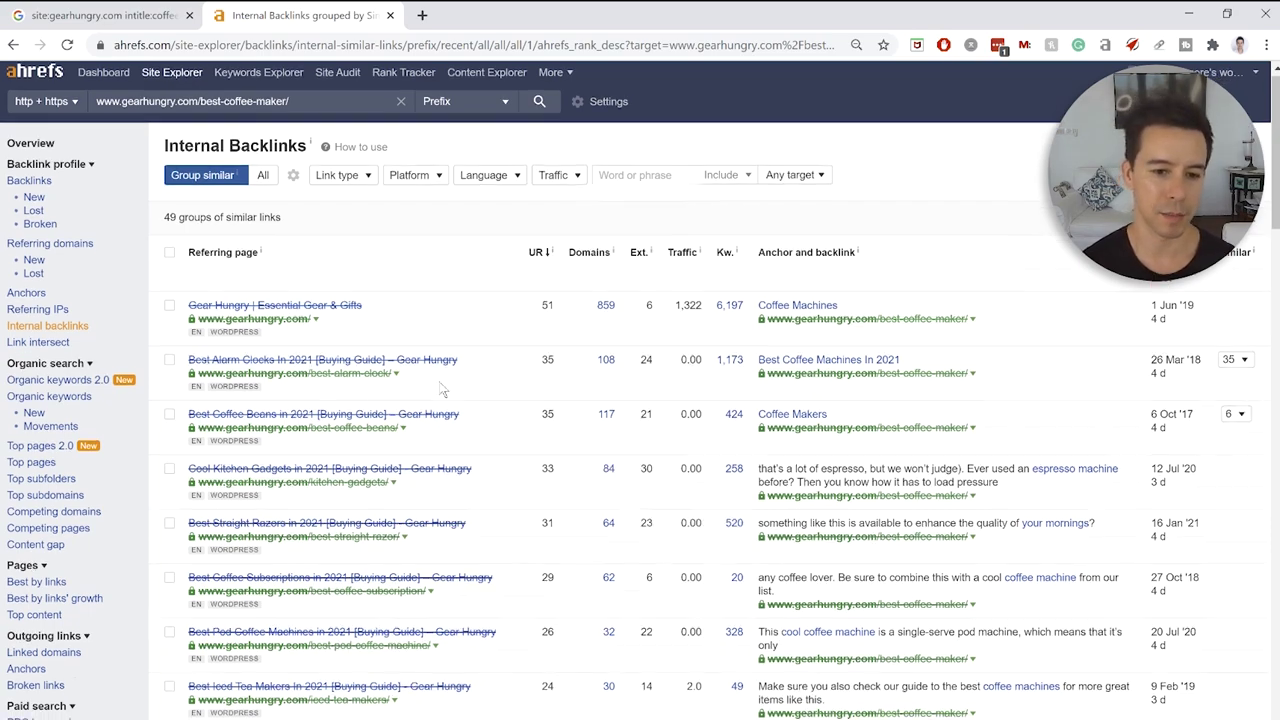
pyautogui.scroll(3, 443, 390)
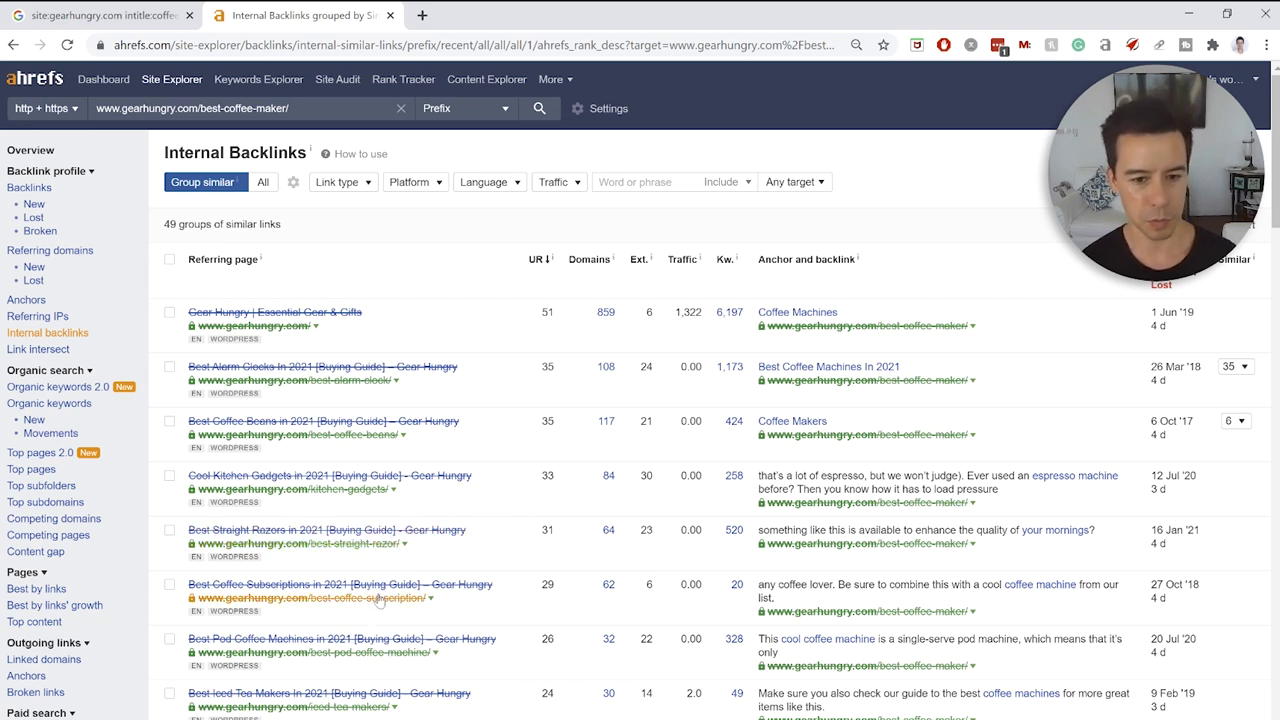
# Open the alarm clocks and straight razors referring pages in new tabs, and search the alarm clocks page for "machines"
pyautogui.click(388, 368)
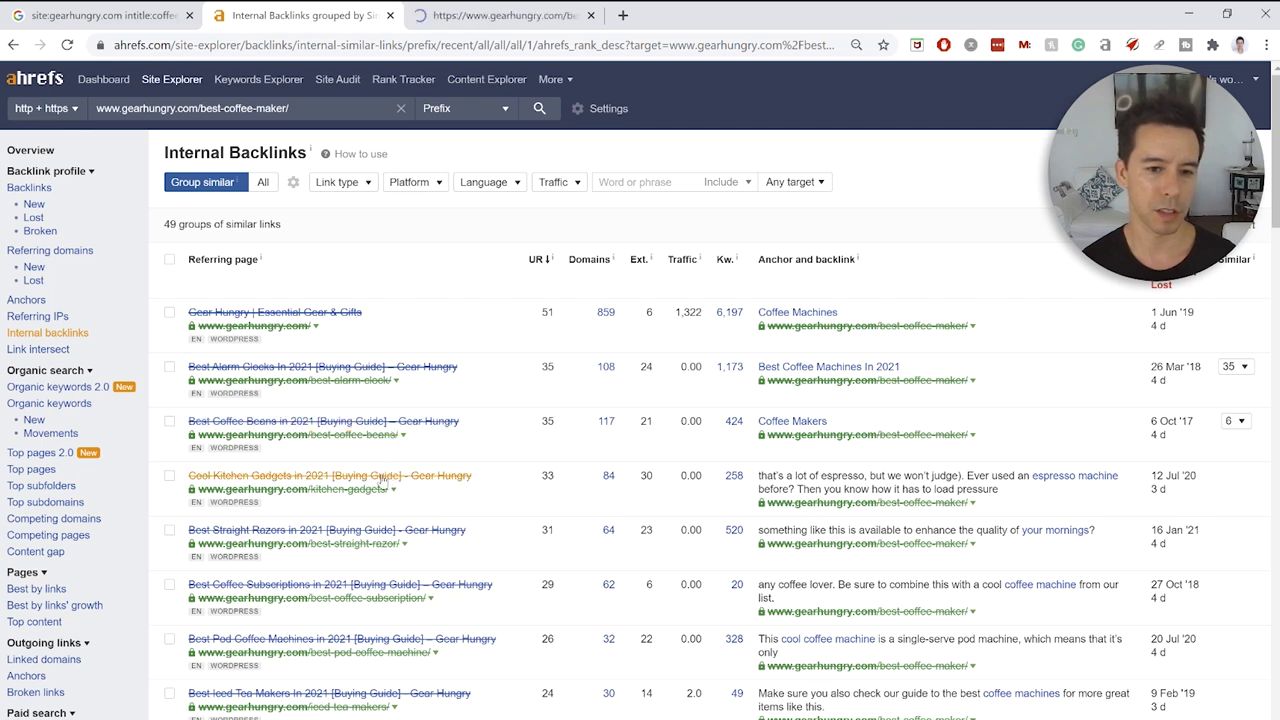
pyautogui.click(383, 530)
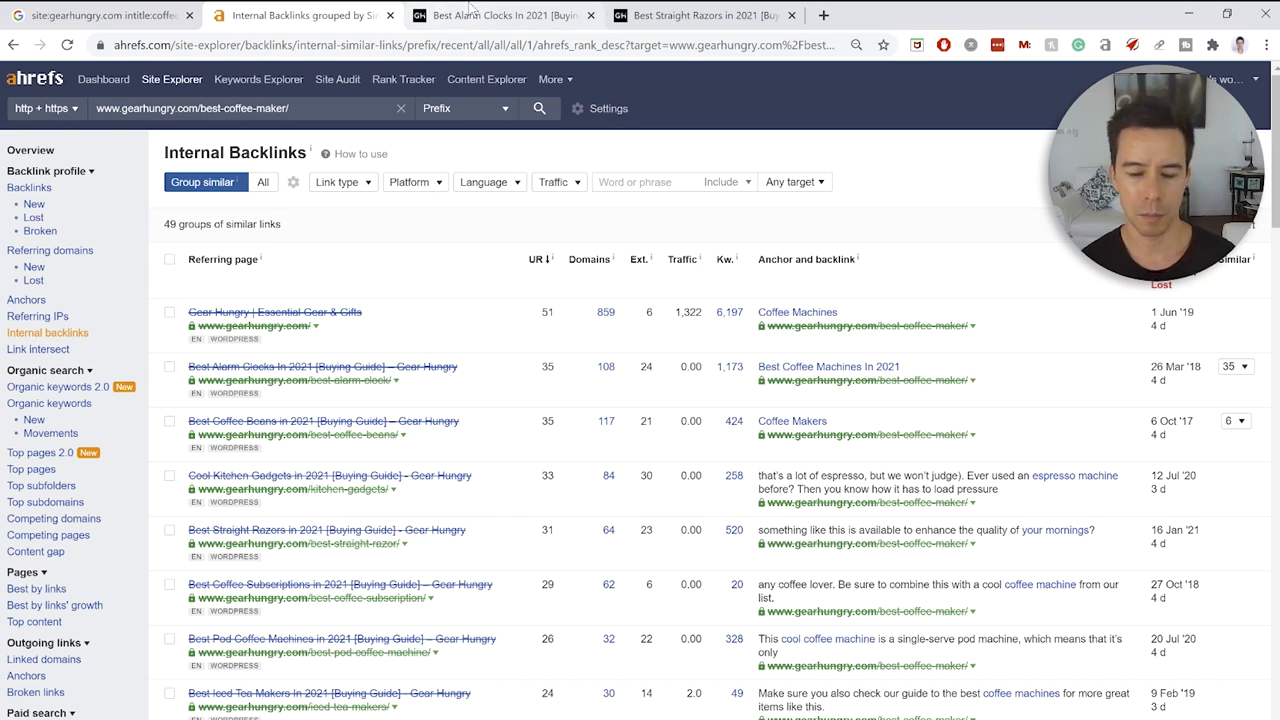
pyautogui.click(470, 10)
pyautogui.hotkey('ctrl', 'f')
pyautogui.write('machines')
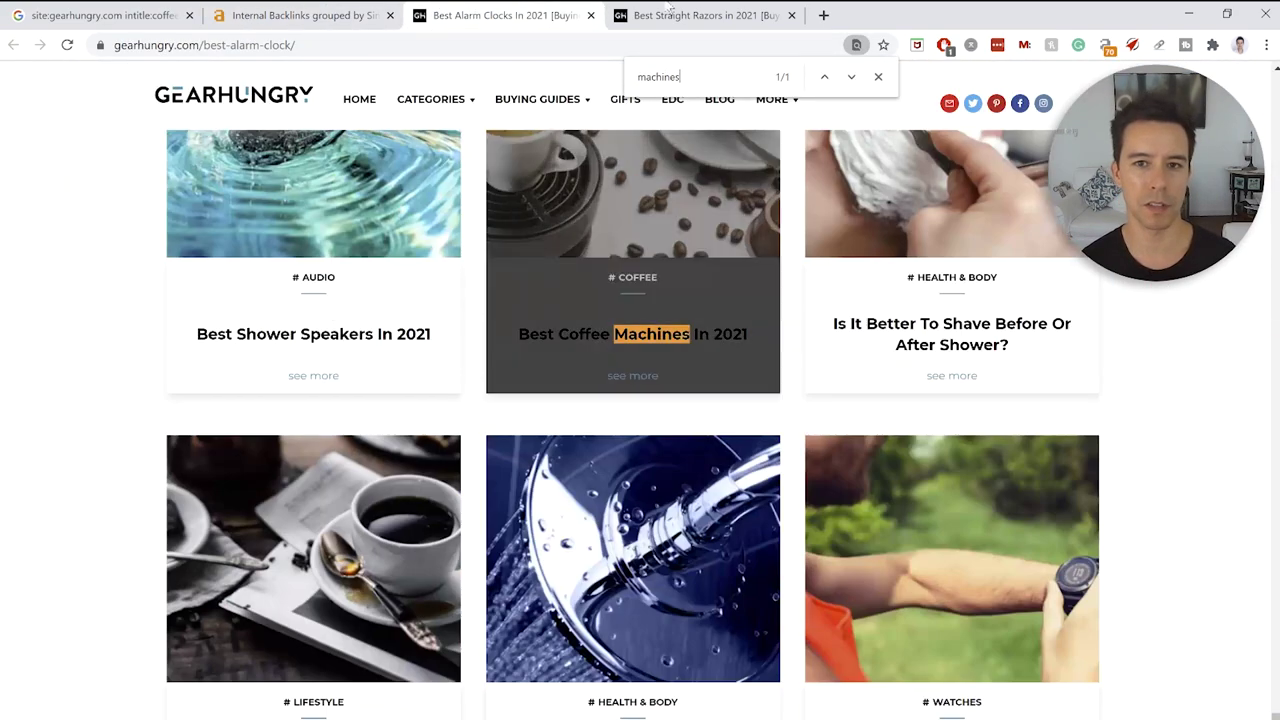
# Search the Best Straight Razors article for "machines" and clear the search text
pyautogui.click(666, 12)
pyautogui.hotkey('ctrl', 'f')
pyautogui.write('mach')
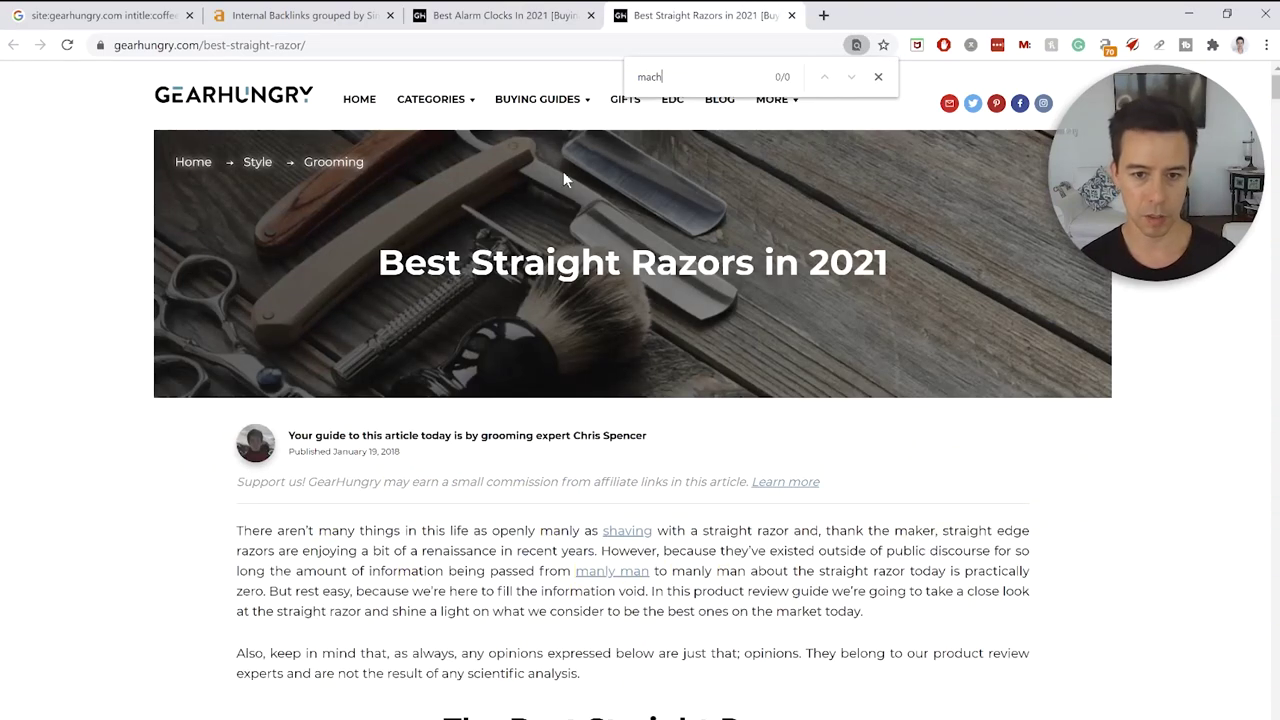
pyautogui.write('ines')
pyautogui.press('BackSpace')
pyautogui.press('BackSpace')
pyautogui.press('BackSpace')
pyautogui.press('BackSpace')
pyautogui.press('BackSpace')
pyautogui.press('BackSpace')
pyautogui.press('BackSpace')
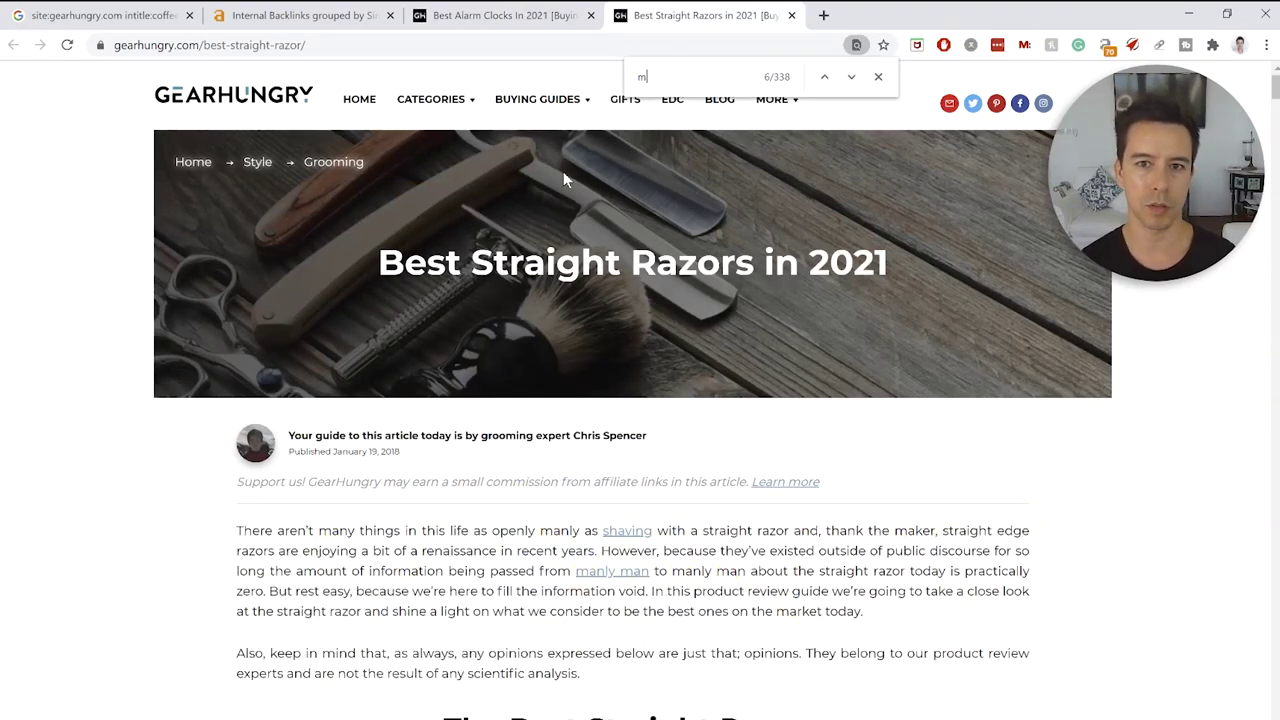
pyautogui.press('BackSpace')
# Check the straight razors backlink's anchor text in Ahrefs and find "your morning" within the Best Straight Razors article
pyautogui.click(305, 15)
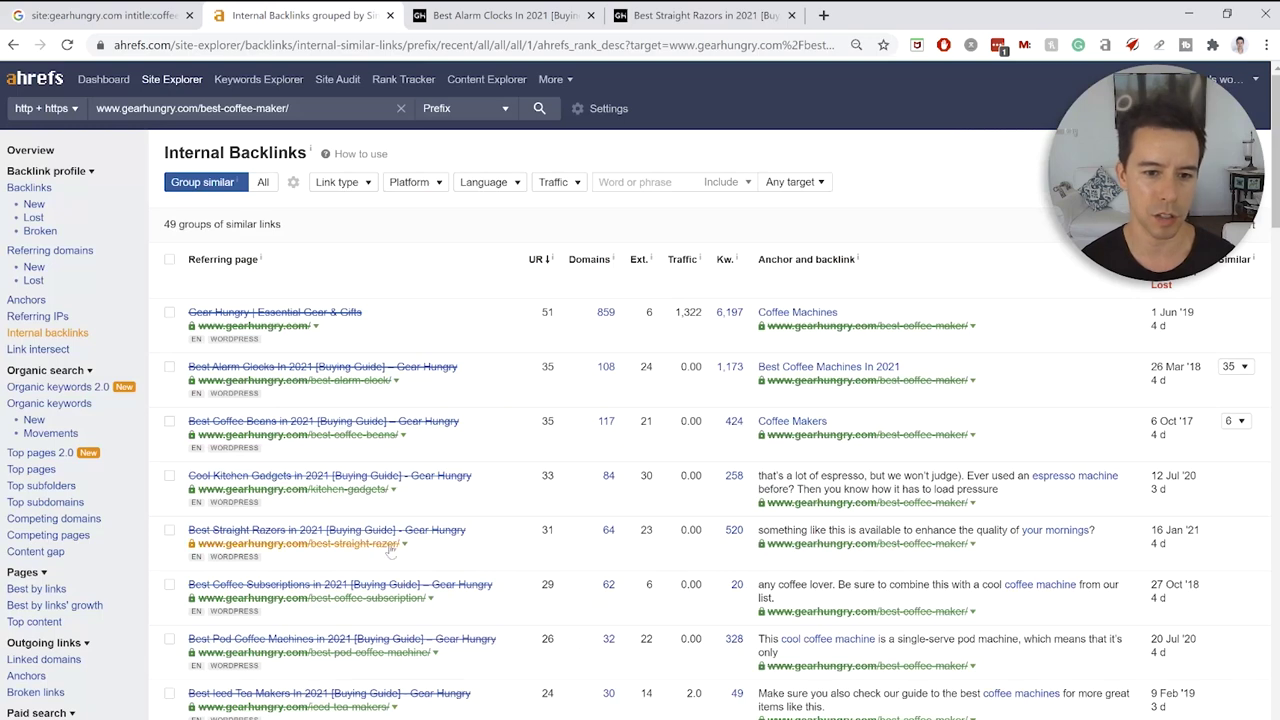
pyautogui.click(668, 12)
pyautogui.hotkey('ctrl', 'f')
pyautogui.write('your morning')
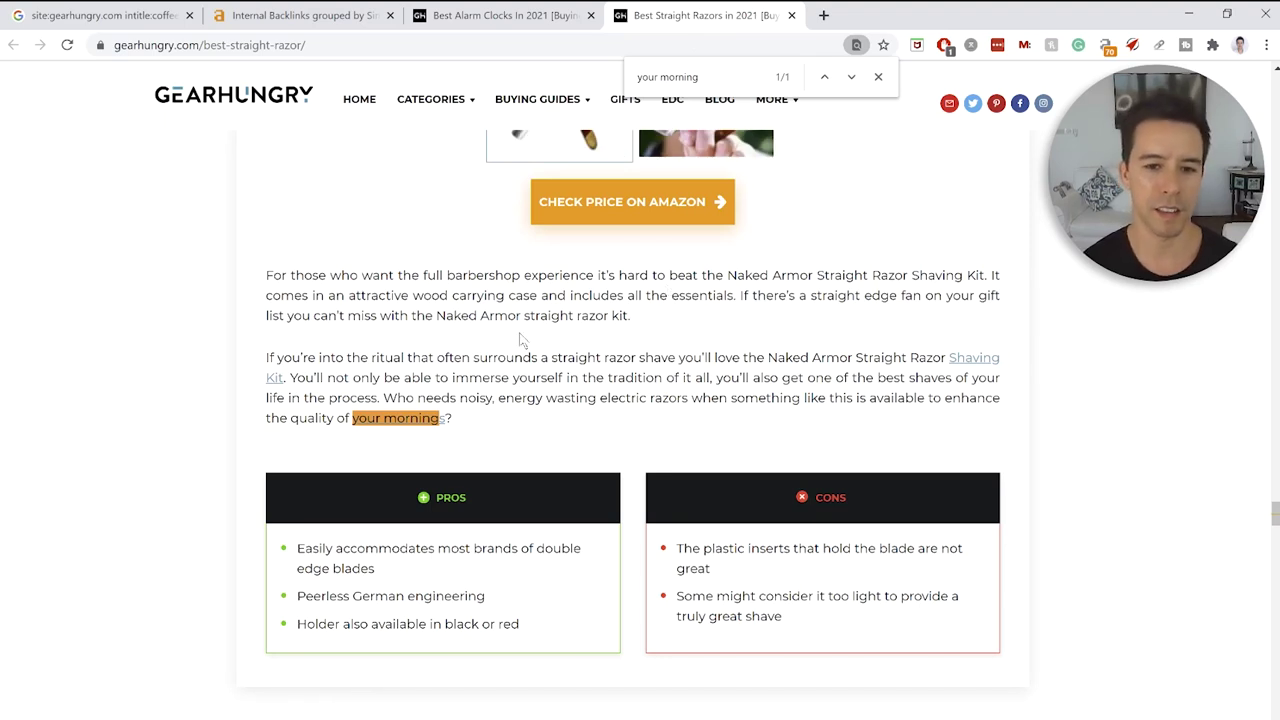
pyautogui.scroll(1, 525, 338)
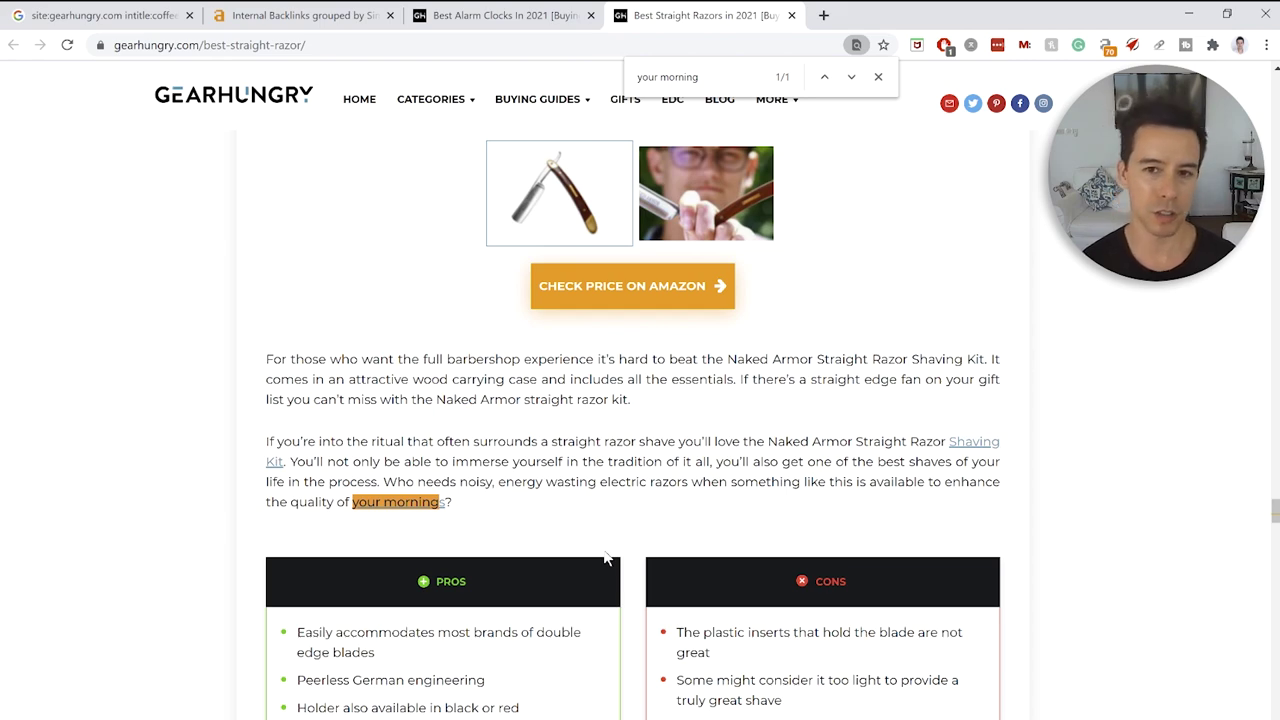
# Review the referring pages and anchor texts throughout the Ahrefs internal backlinks report for how relevant they are to the coffee maker page
pyautogui.click(265, 8)
pyautogui.scroll(-3, 347, 268)
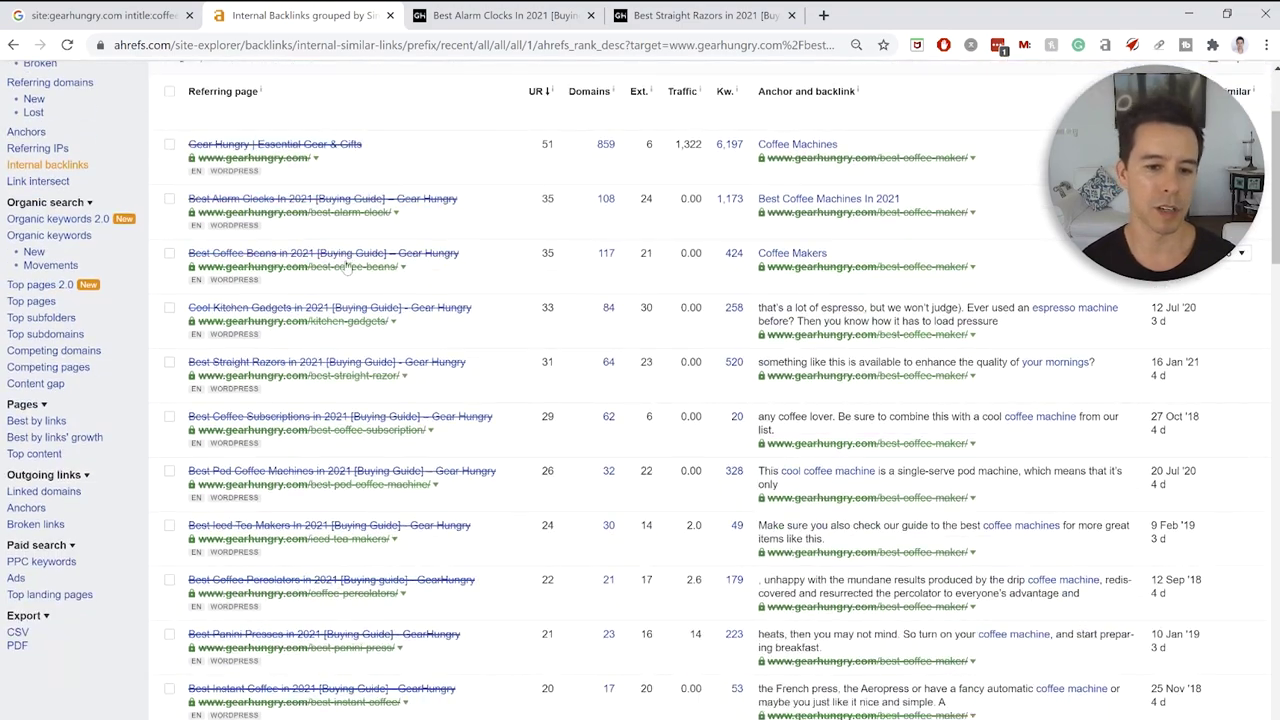
pyautogui.scroll(-2, 406, 449)
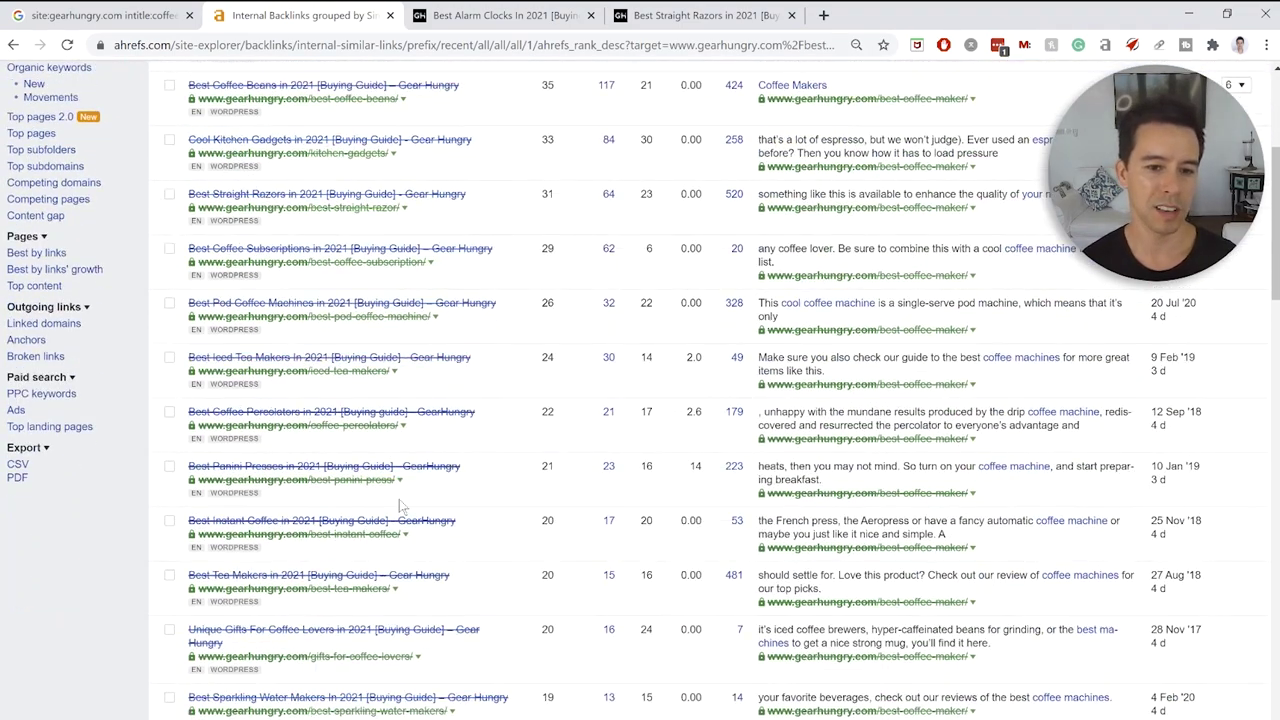
pyautogui.scroll(-2, 399, 506)
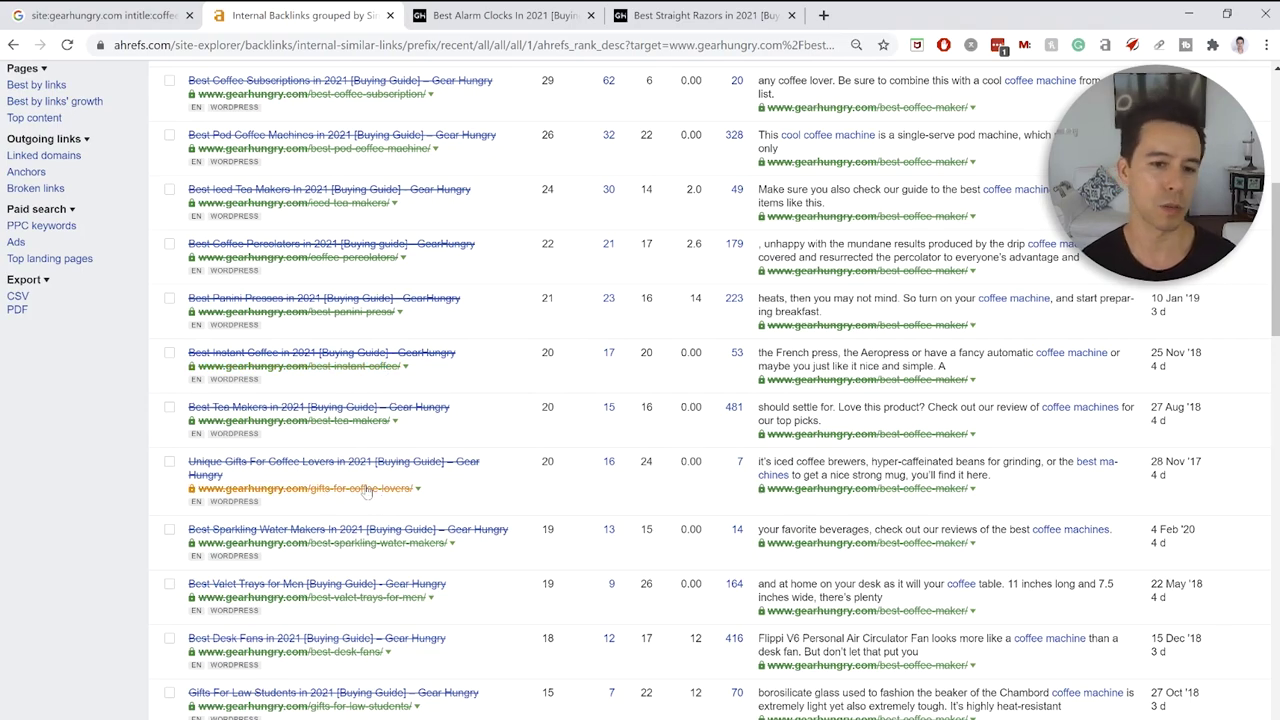
pyautogui.scroll(-3, 360, 510)
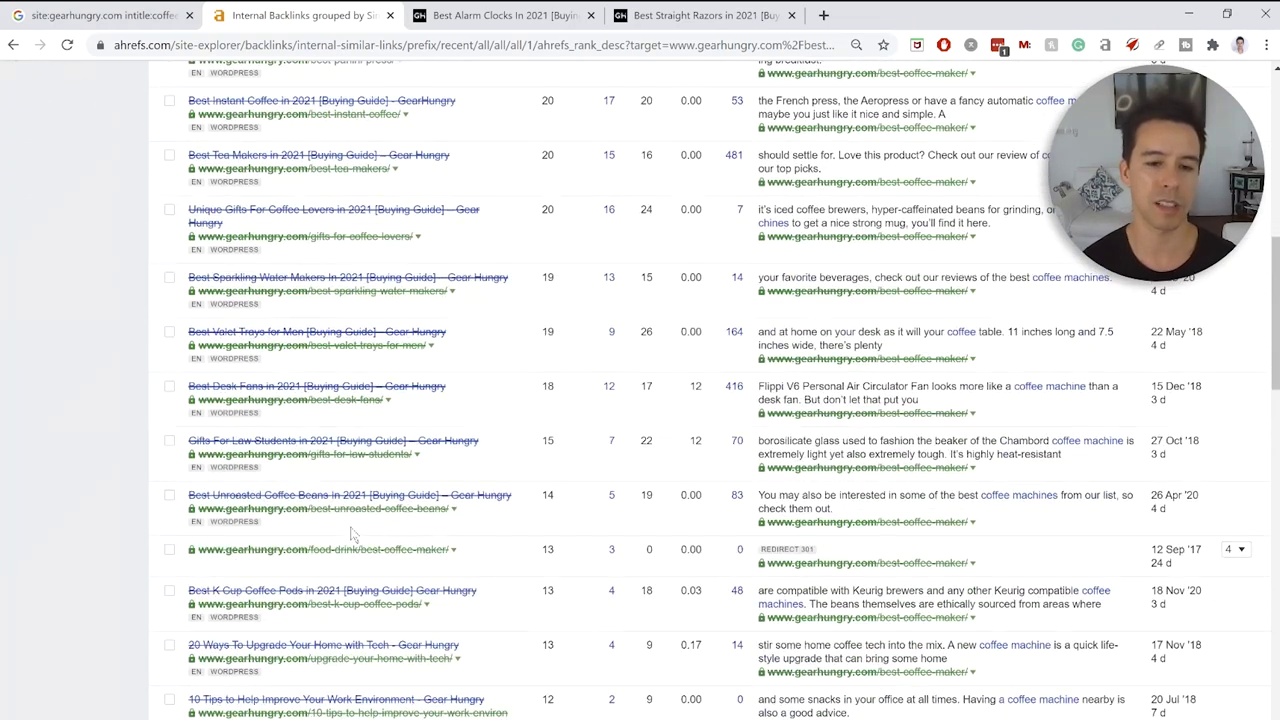
pyautogui.scroll(15, 390, 535)
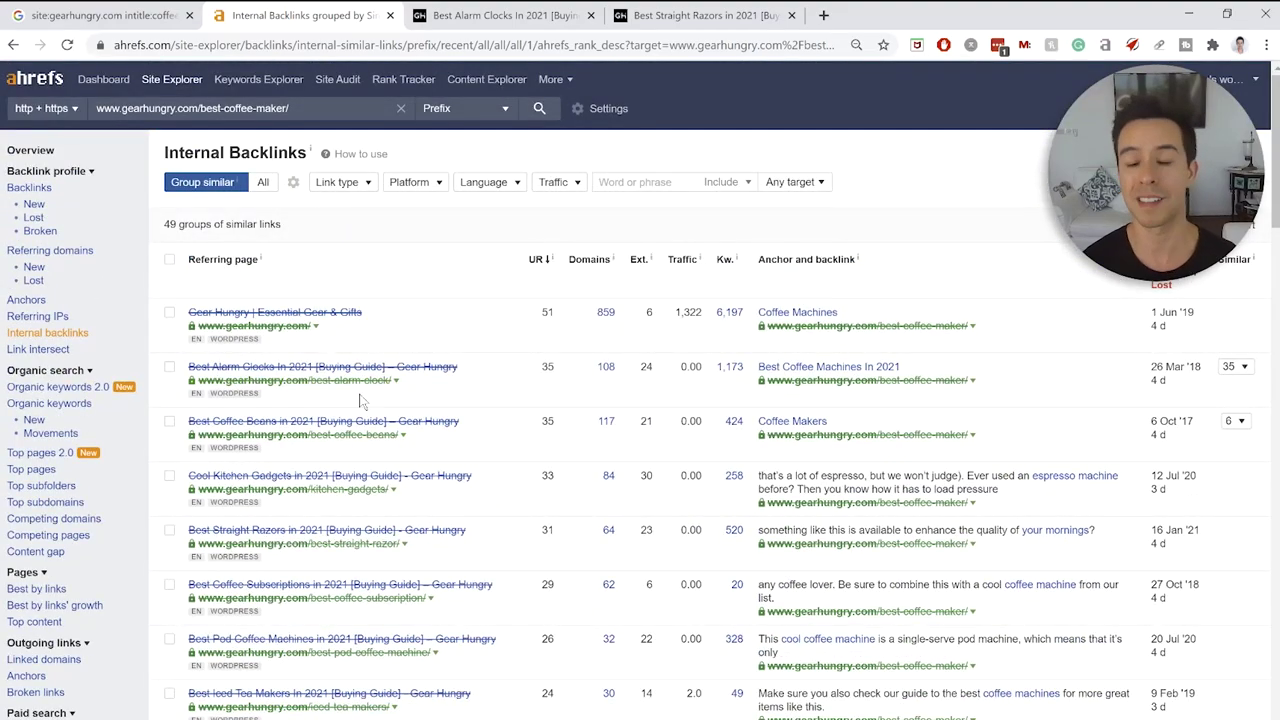
pyautogui.scroll(-15, 360, 401)
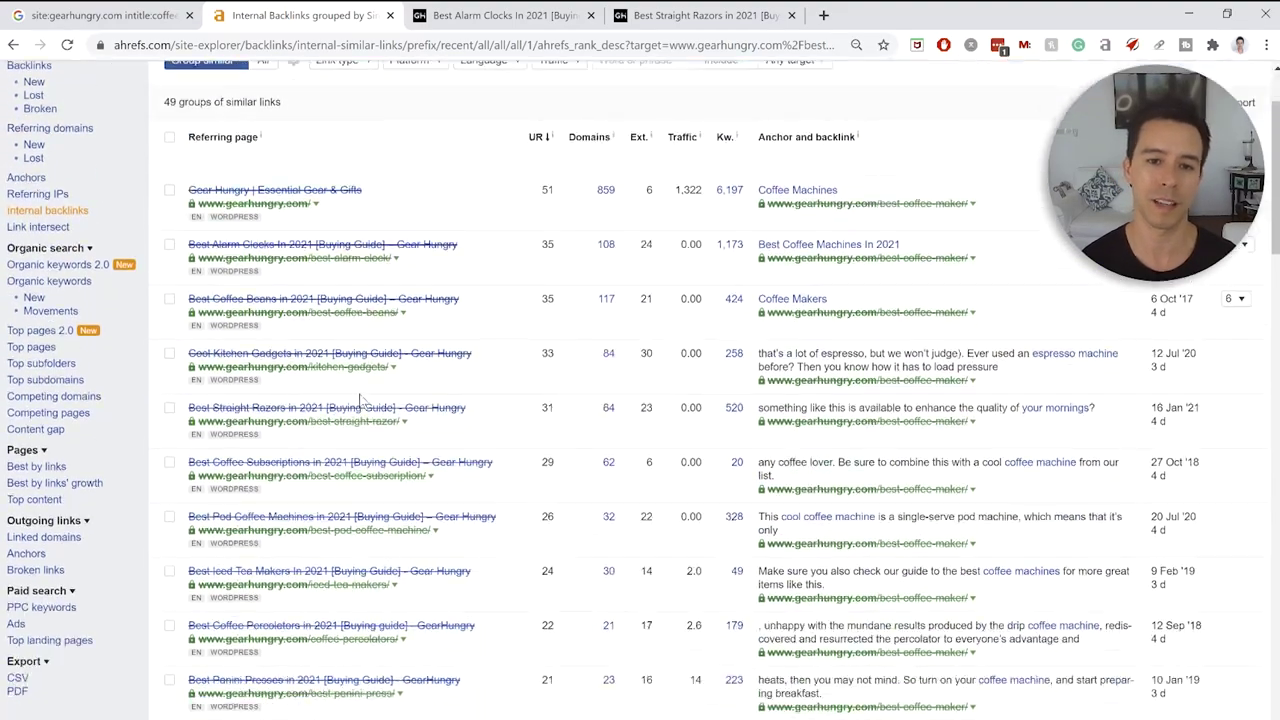
pyautogui.scroll(-10, 360, 401)
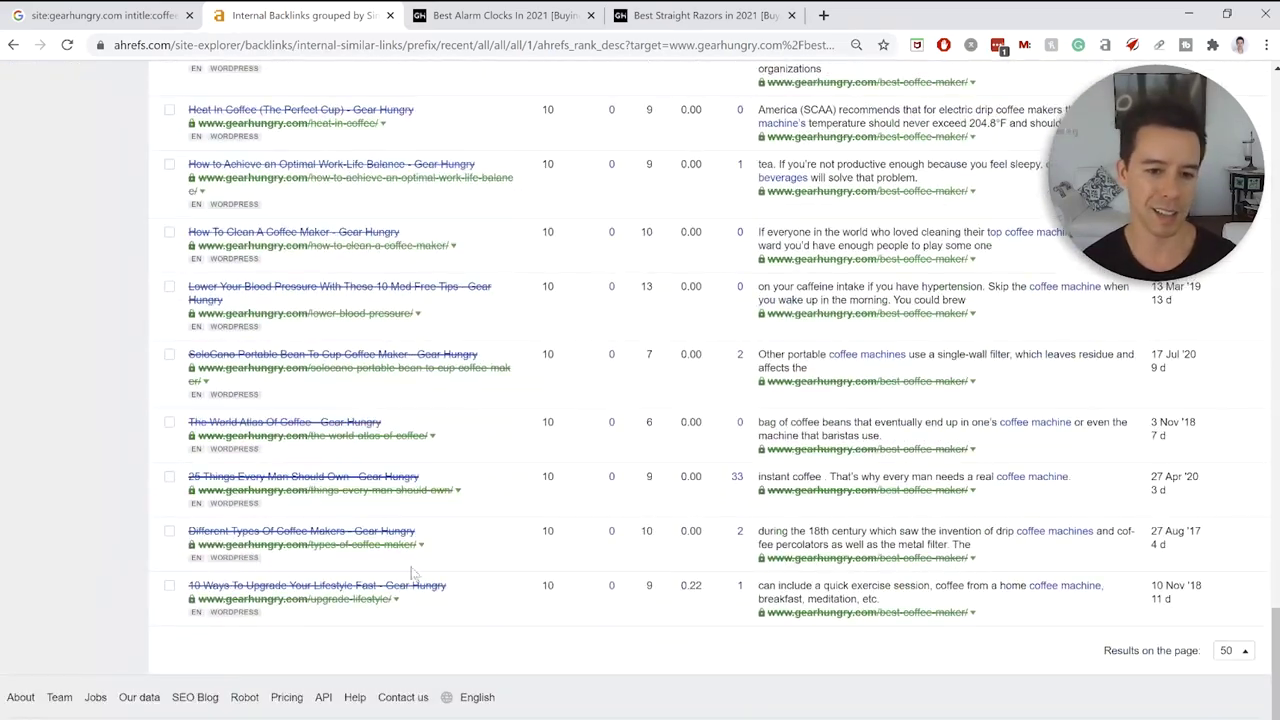
pyautogui.scroll(15, 410, 545)
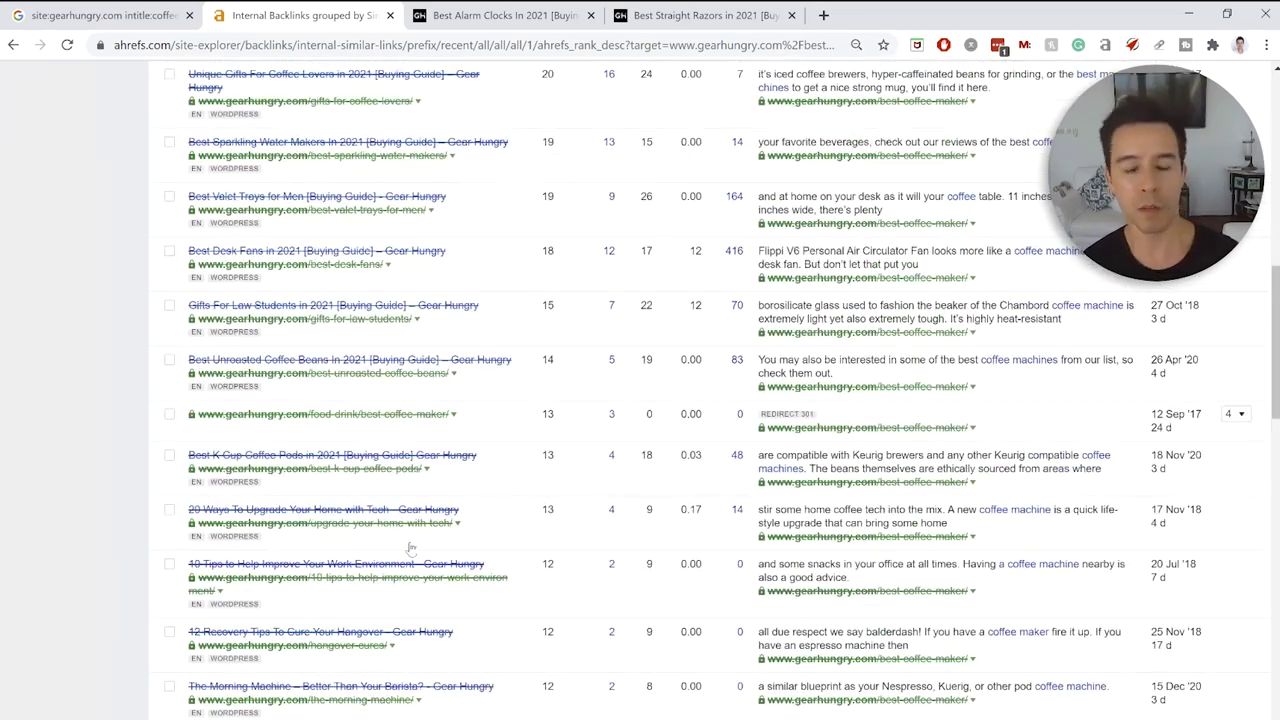
pyautogui.scroll(10, 410, 547)
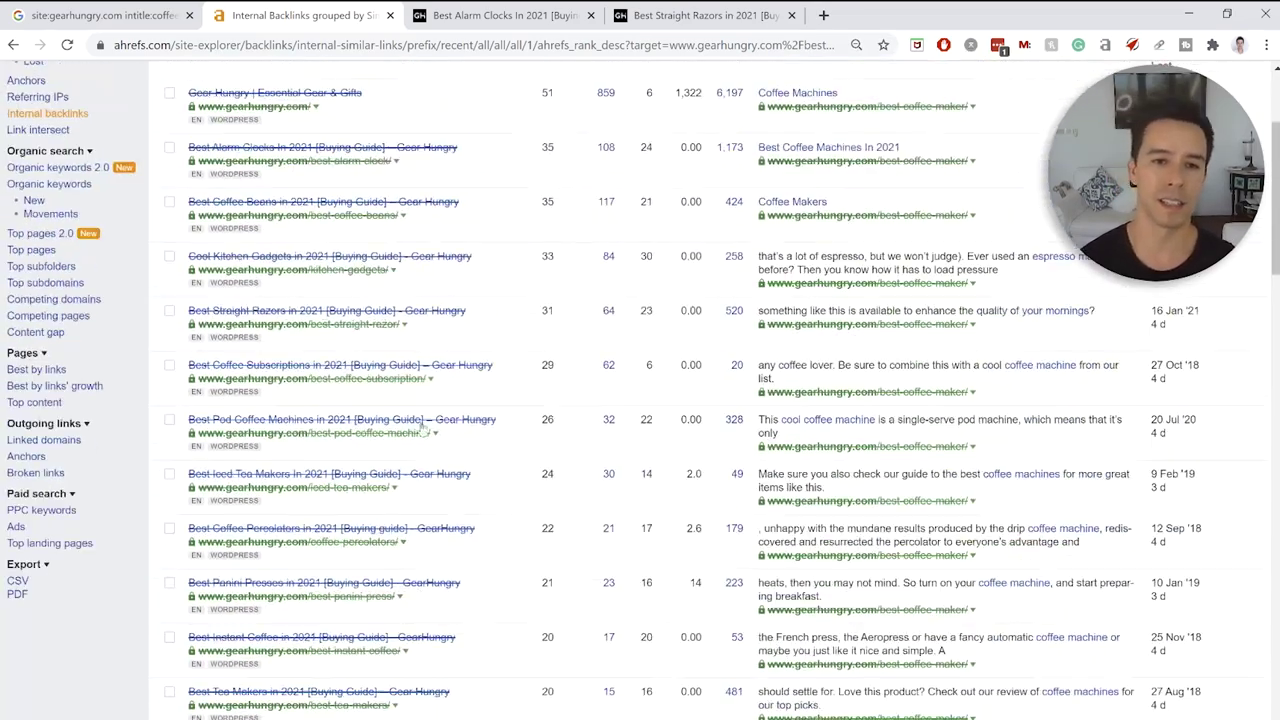
# Open the Best Panini Presses referring page from the internal backlinks list in a new tab
pyautogui.scroll(3, 424, 430)
pyautogui.scroll(-6, 450, 440)
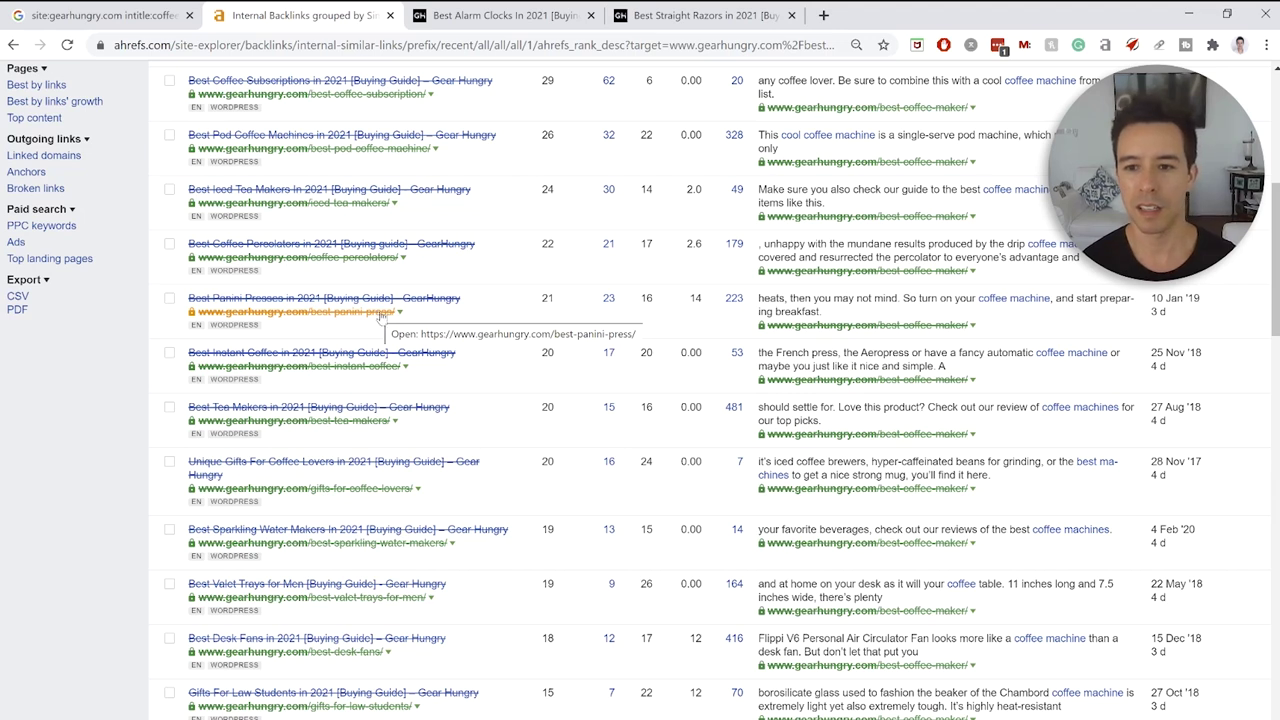
pyautogui.middleClick(408, 300)
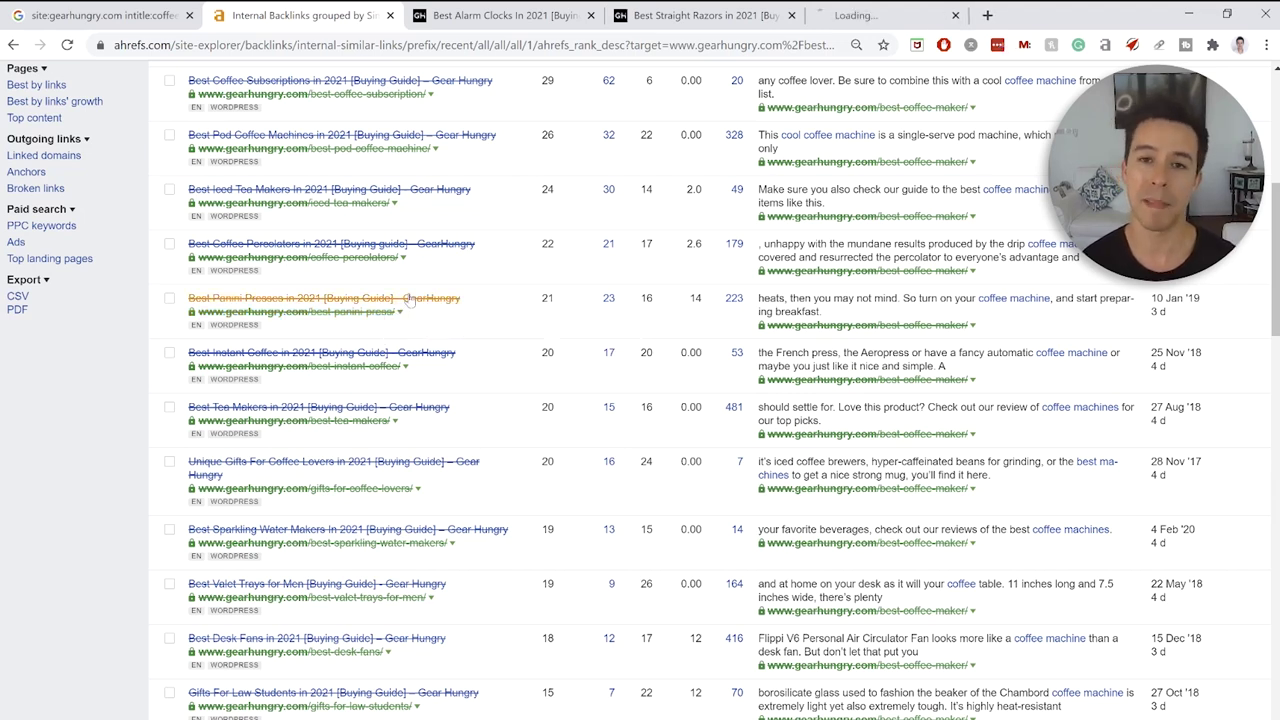